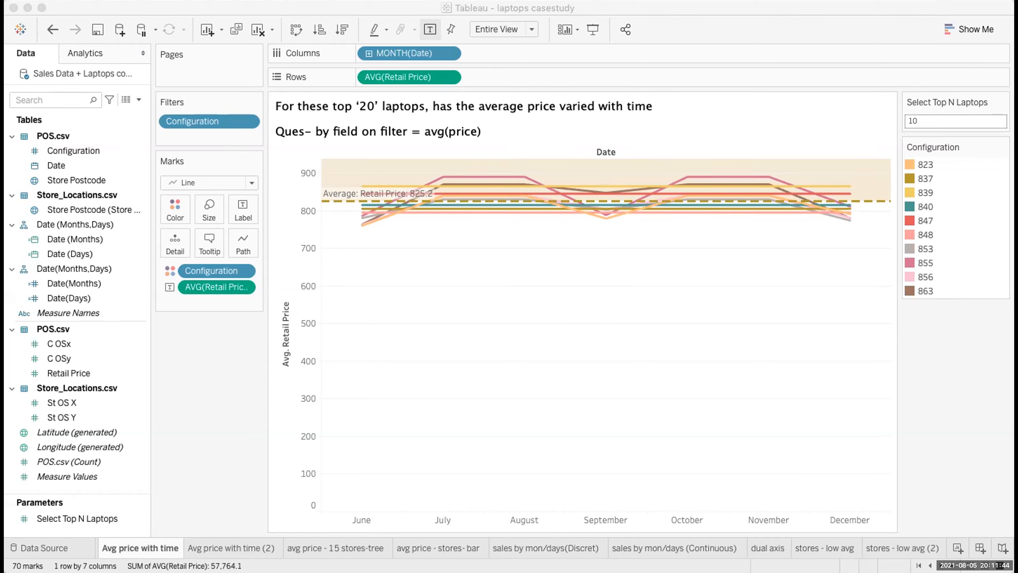
# View the Avg price with time (2) worksheet and the data source, and return to the Avg price with time worksheet
pyautogui.click(231, 547)
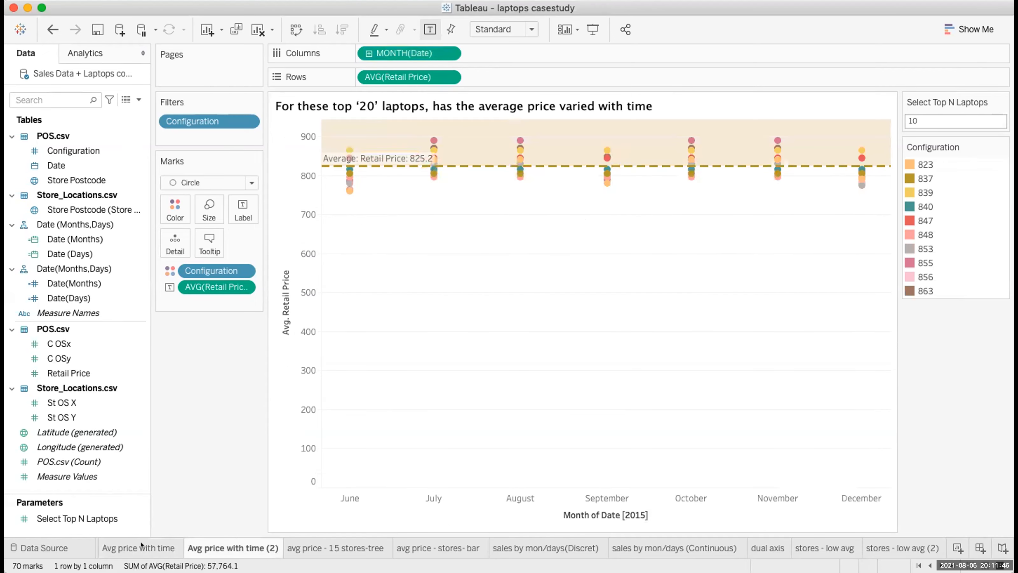
pyautogui.click(120, 547)
pyautogui.click(65, 539)
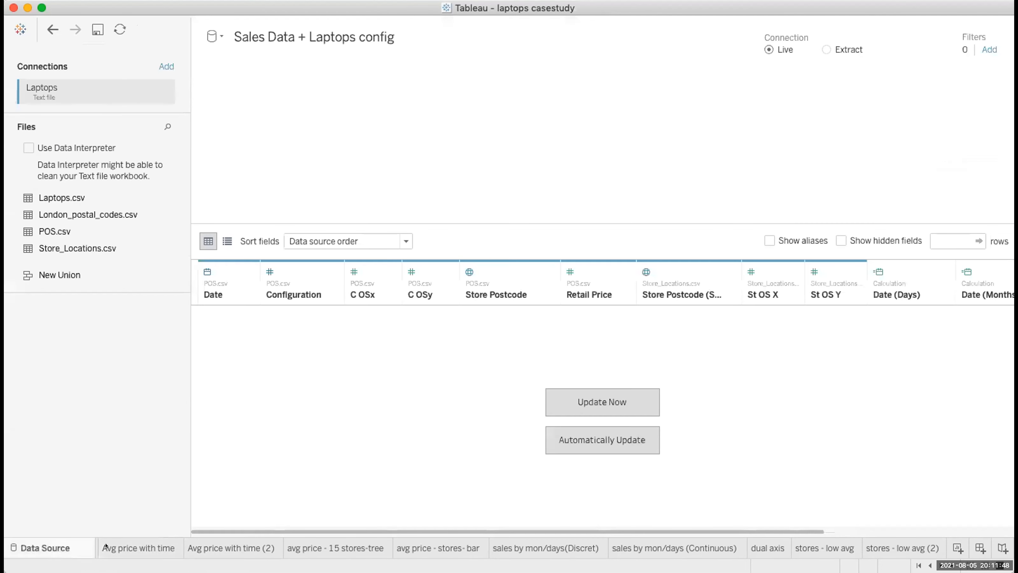
pyautogui.click(175, 546)
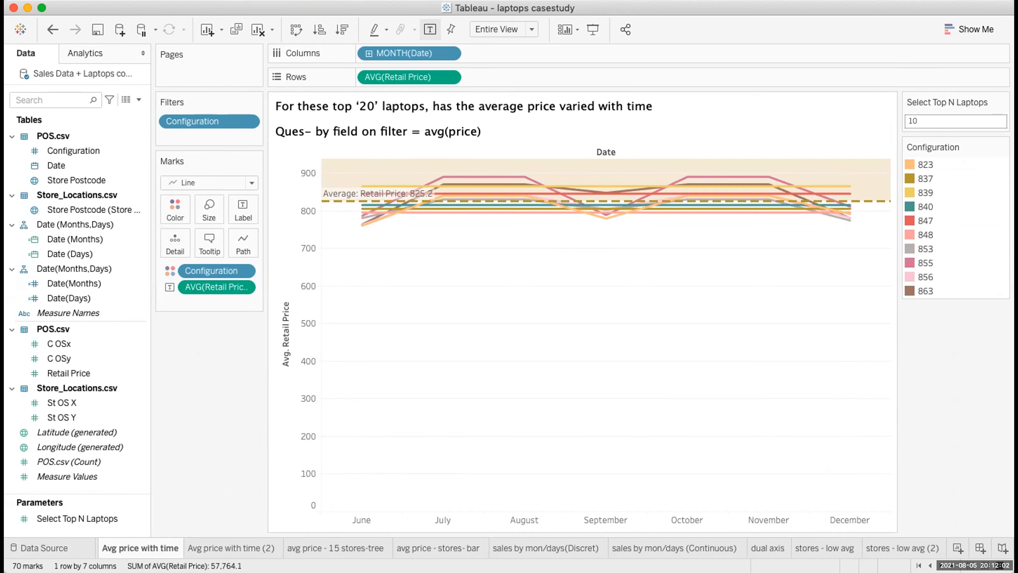
# Read the questions in Laptops case study.pdf in Preview, and return to Tableau to view the Top N Laptops worksheet
pyautogui.press('super+Tab')
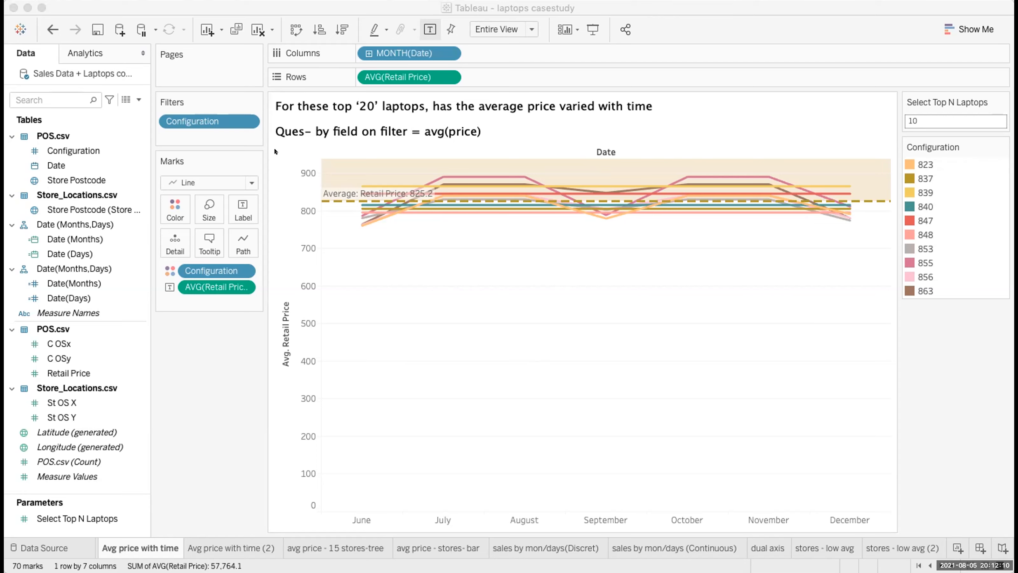
pyautogui.click(802, 504)
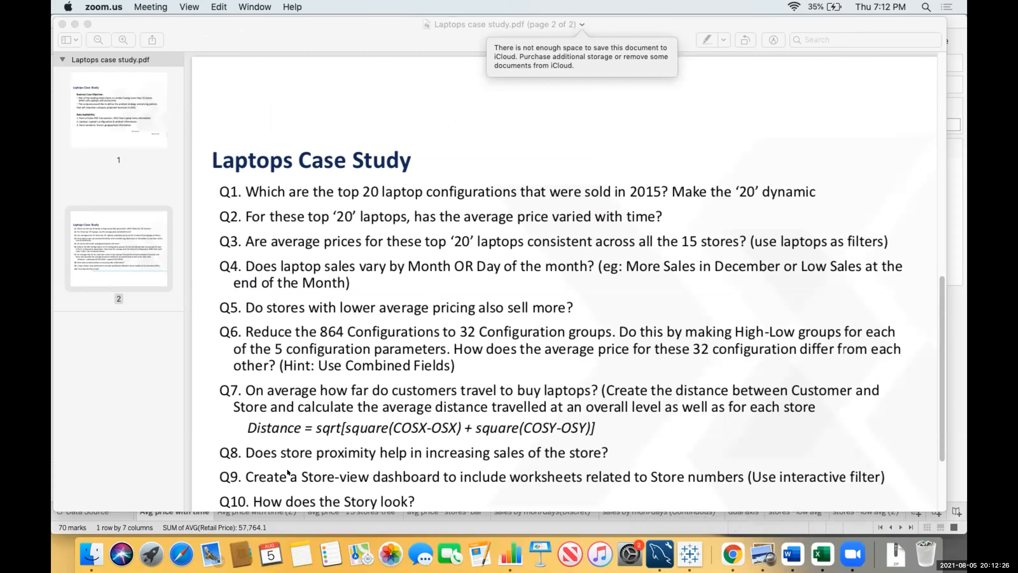
pyautogui.click(287, 433)
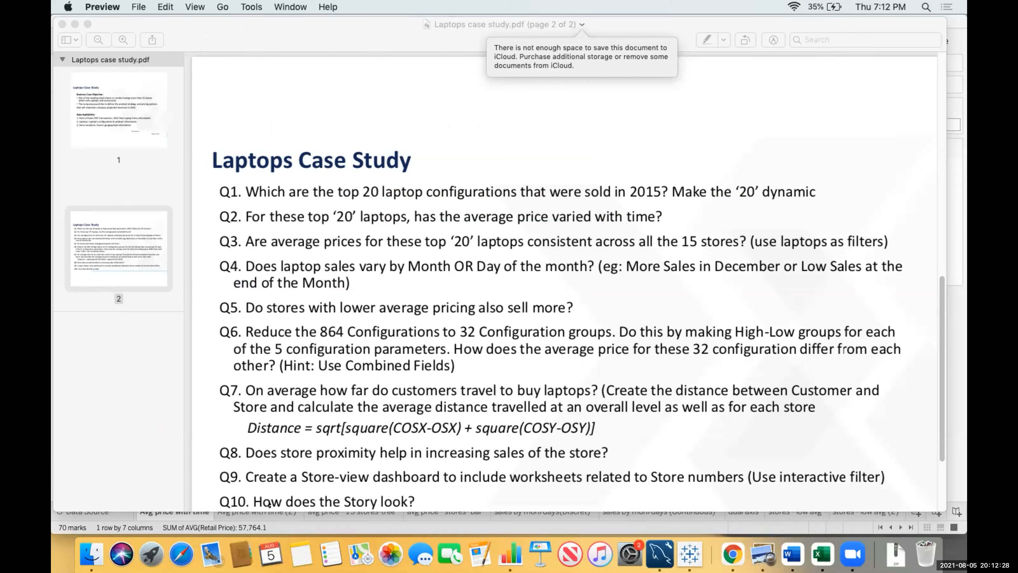
pyautogui.press('super+Tab')
pyautogui.press('super+Tab')
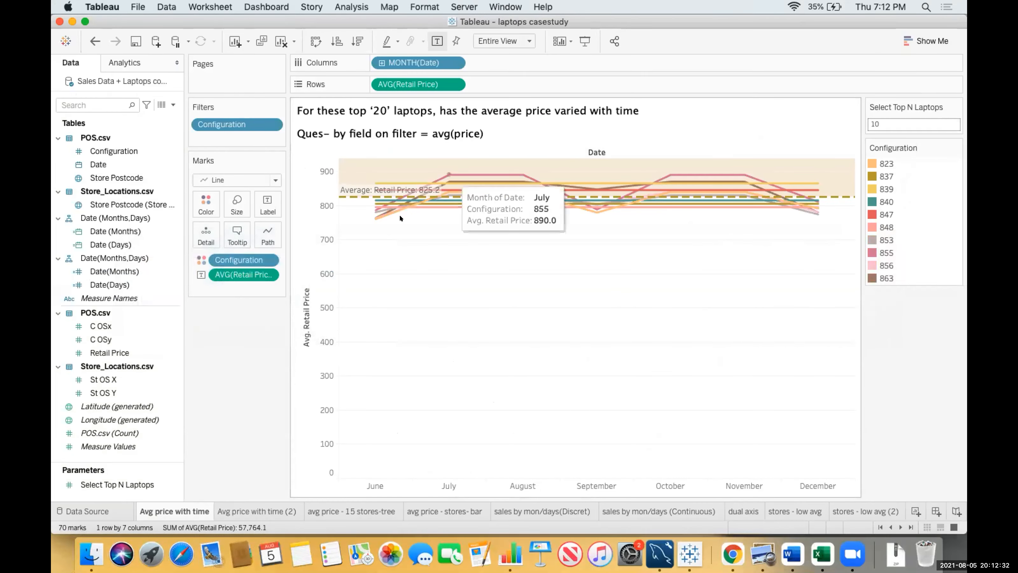
pyautogui.click(134, 511)
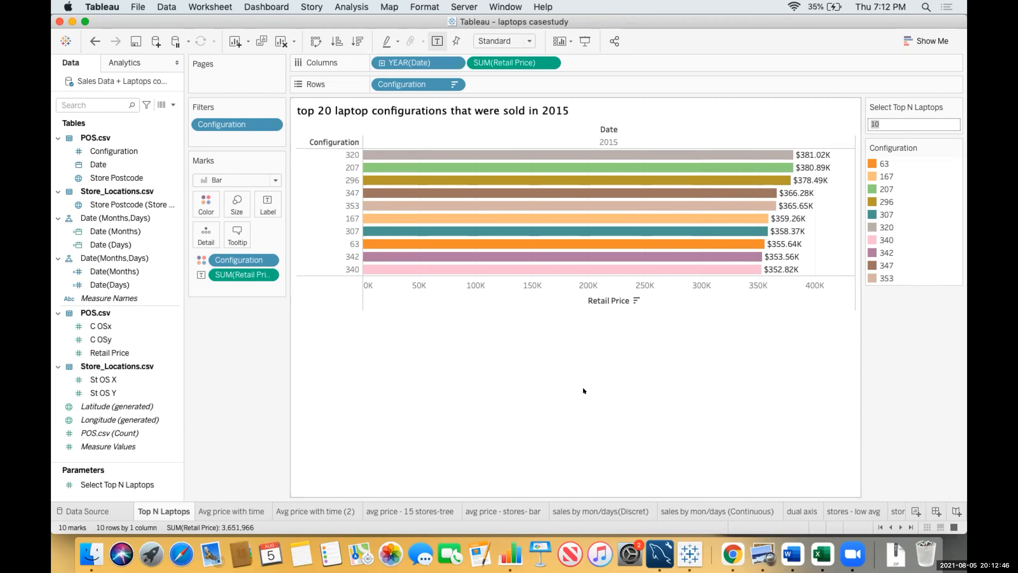
# Remove the average reference line from the chart on the Avg price with time worksheet
pyautogui.click(239, 504)
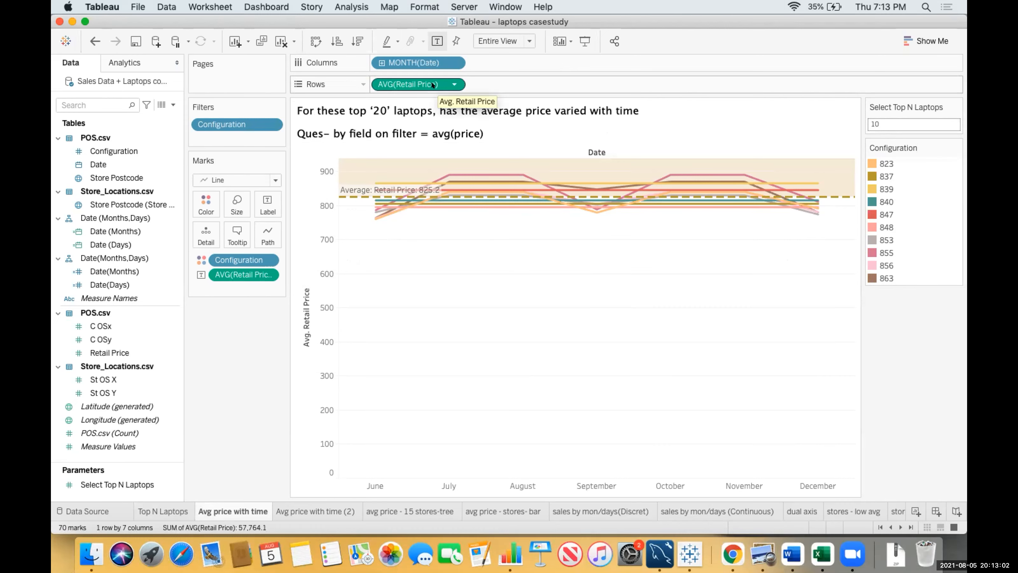
pyautogui.moveTo(344, 193)
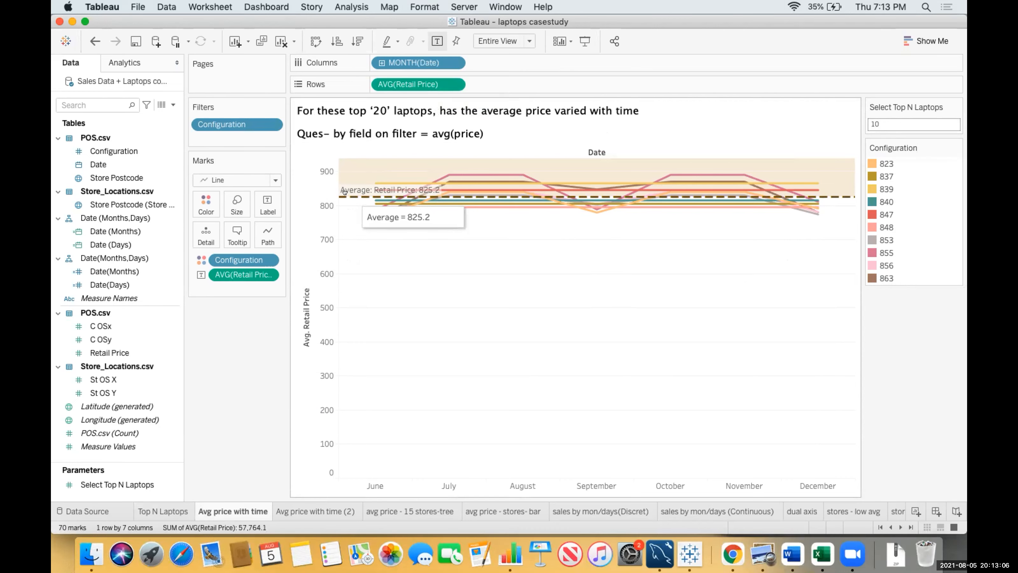
pyautogui.rightClick(351, 196)
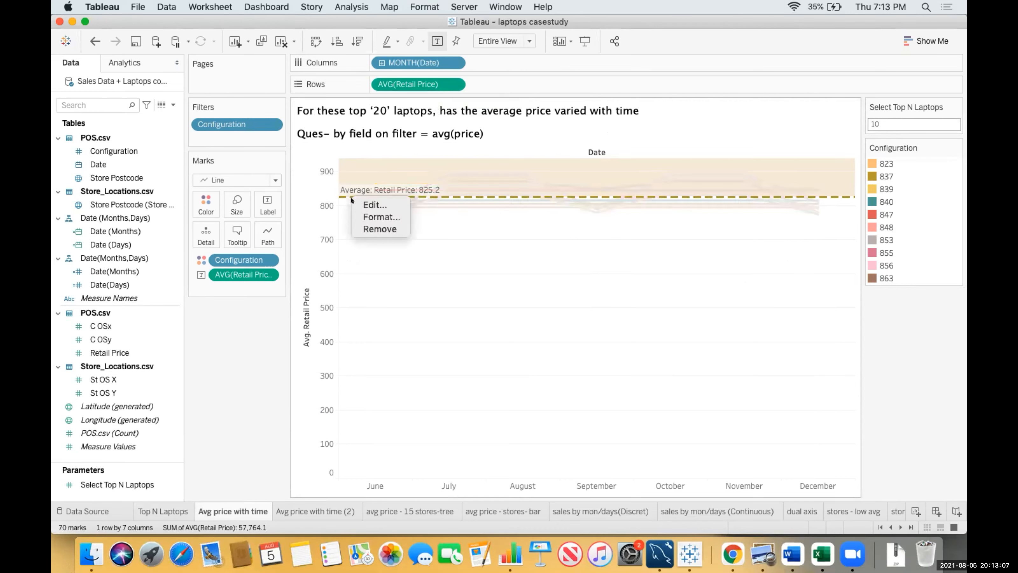
pyautogui.click(368, 228)
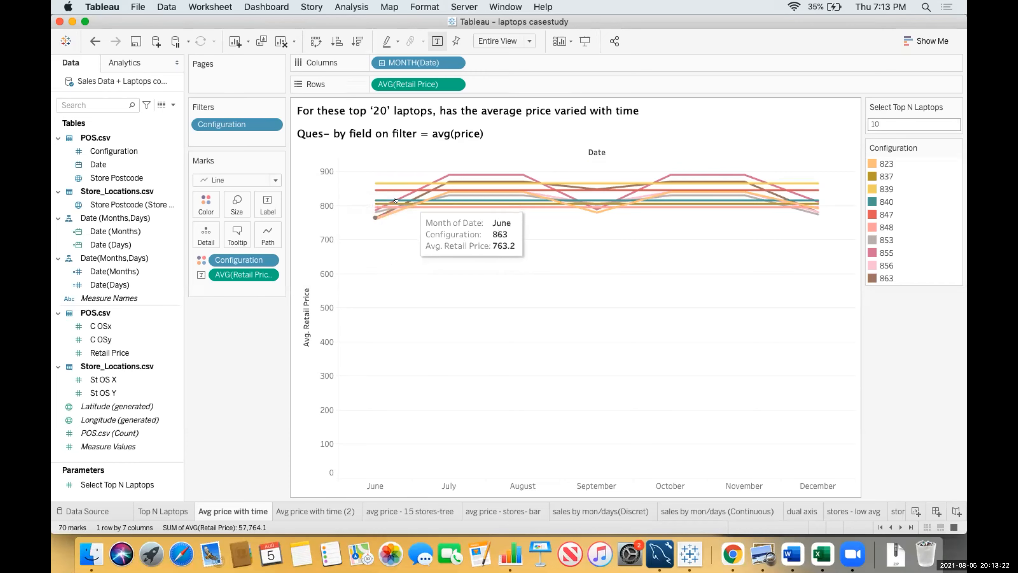
# Edit the Configuration filter so its Top limit ranks laptops by the Sum of Retail Price
pyautogui.rightClick(256, 124)
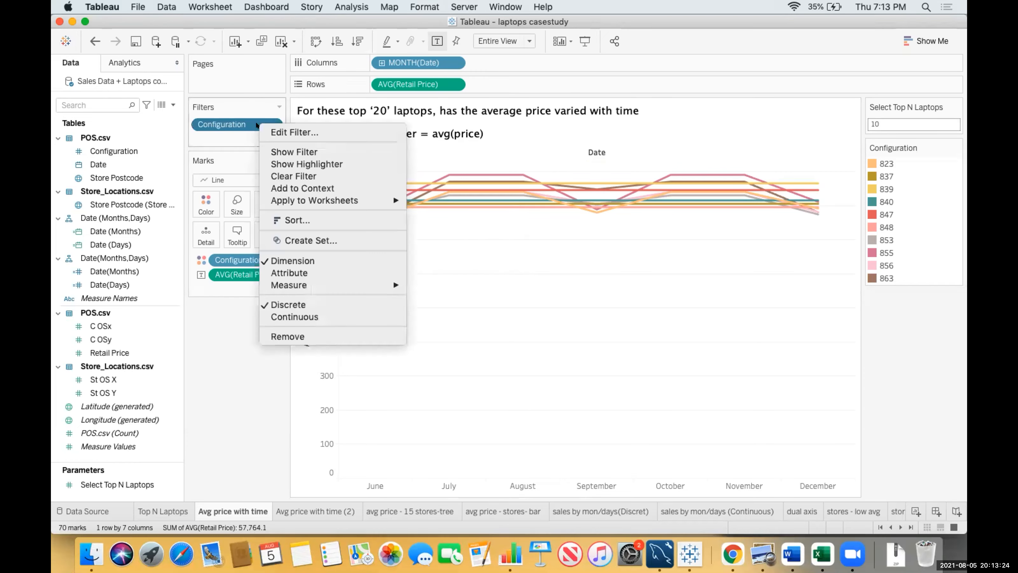
pyautogui.click(277, 134)
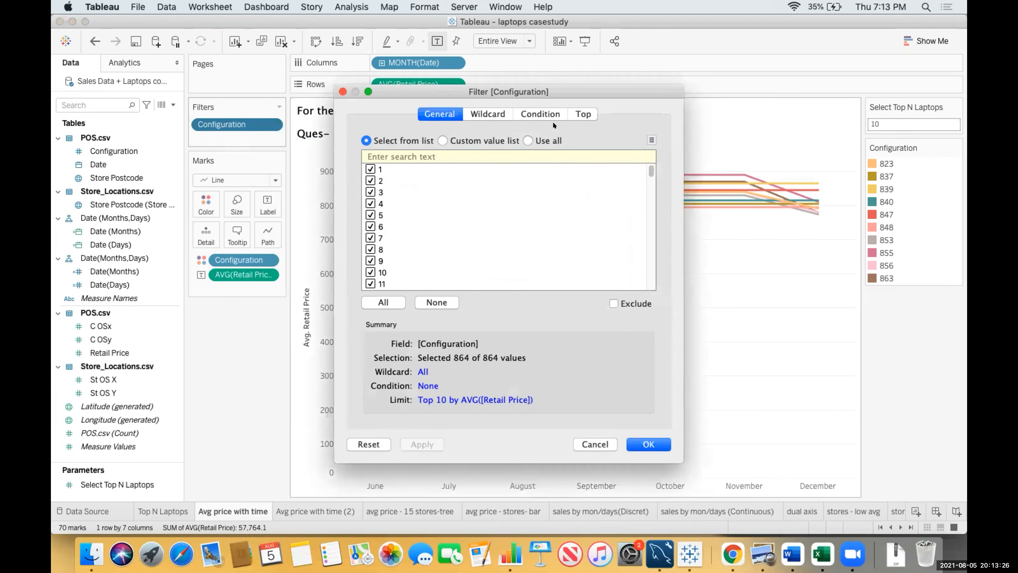
pyautogui.click(584, 114)
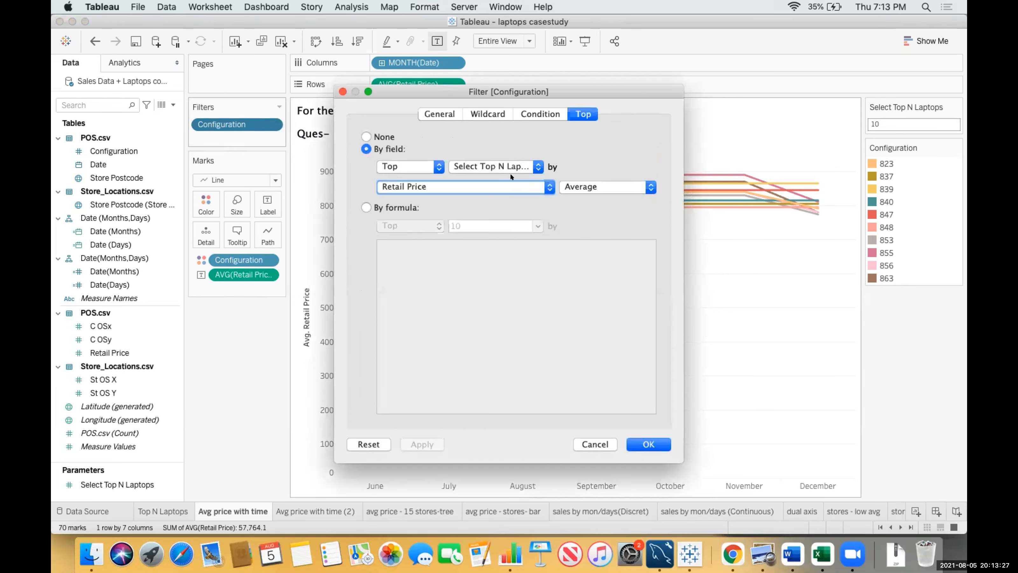
pyautogui.click(542, 188)
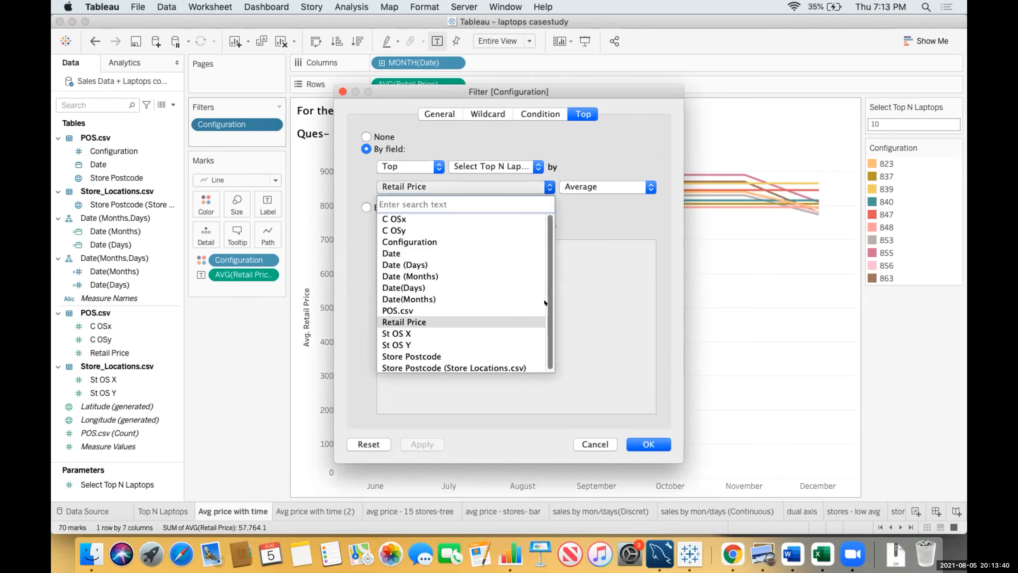
pyautogui.moveTo(550, 303); pyautogui.dragTo(551, 352)
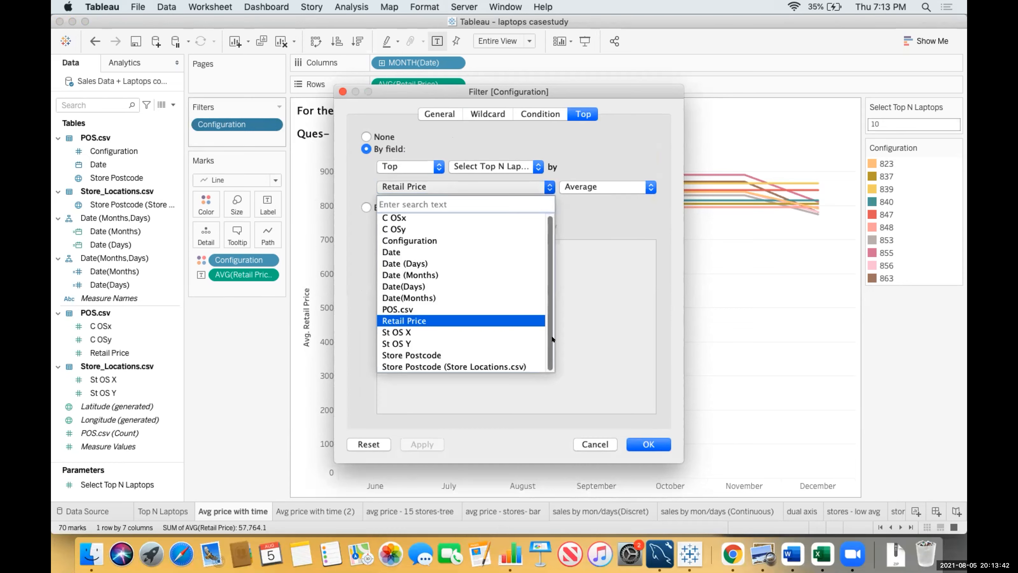
pyautogui.click(612, 186)
pyautogui.click(611, 185)
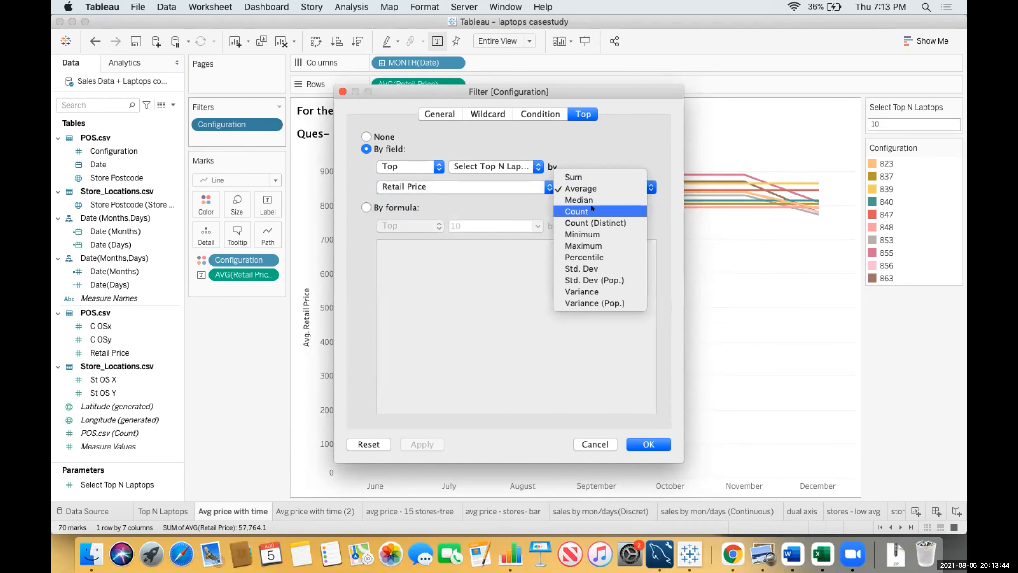
pyautogui.click(581, 175)
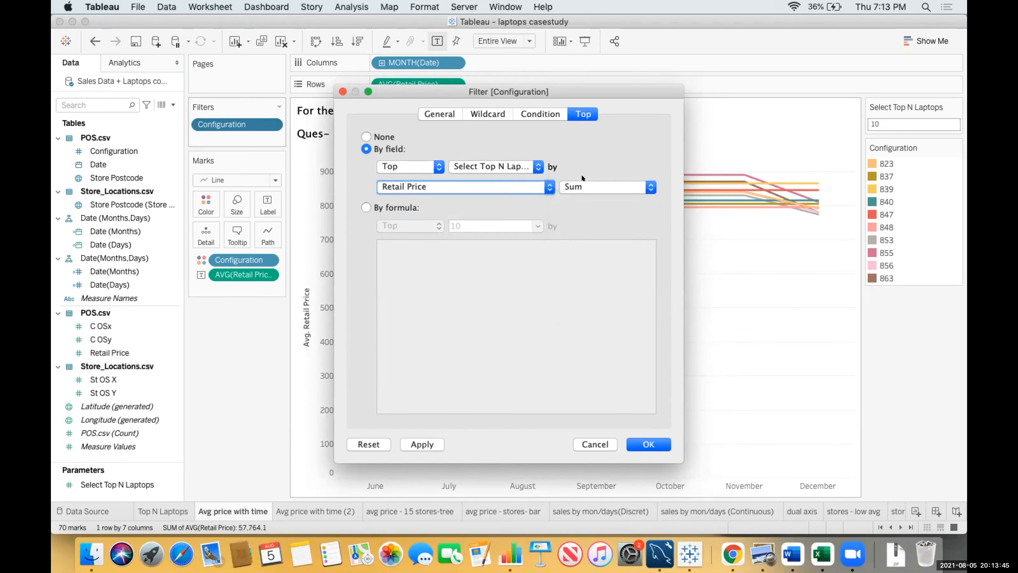
pyautogui.click(652, 440)
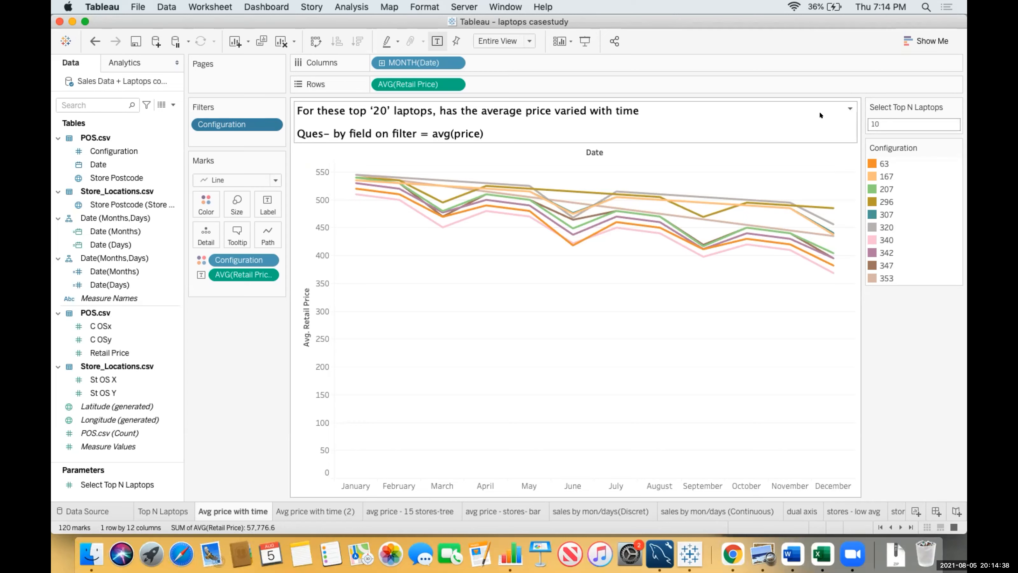
# Examine the monthly average price lines and the mark label settings for the average retail price
pyautogui.moveTo(831, 201)
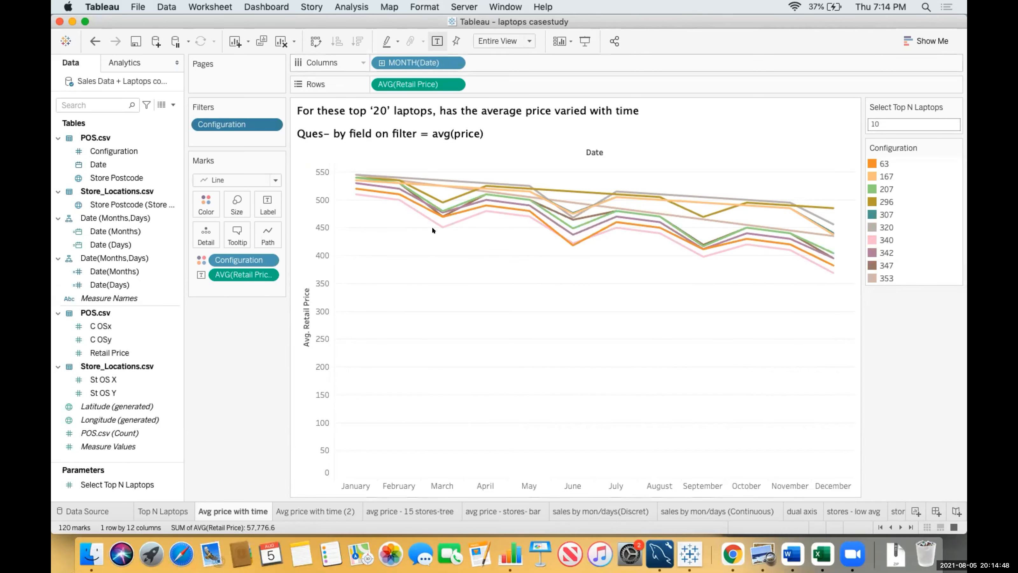
pyautogui.click(259, 201)
pyautogui.click(267, 207)
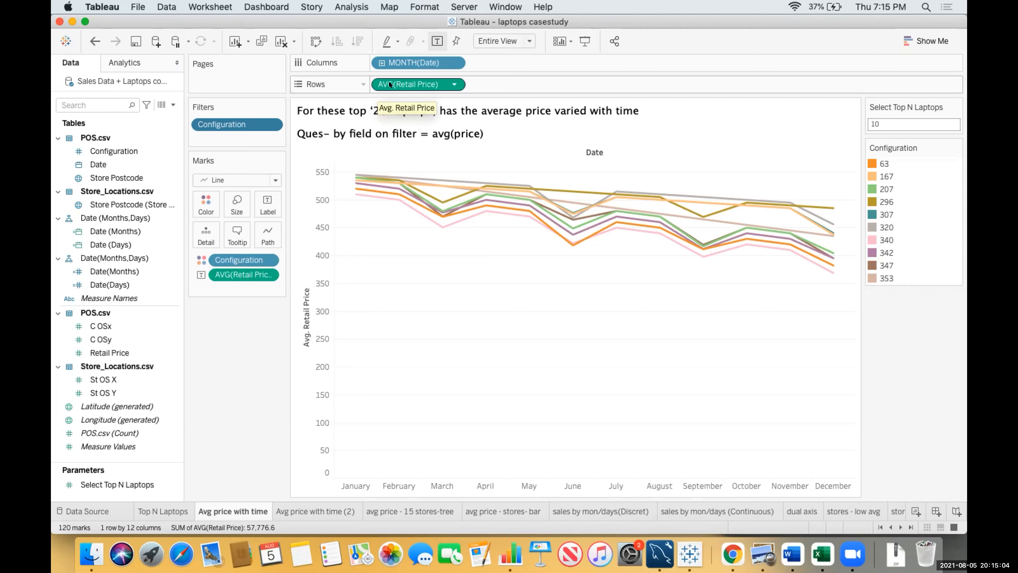
pyautogui.moveTo(390, 85); pyautogui.dragTo(265, 209)
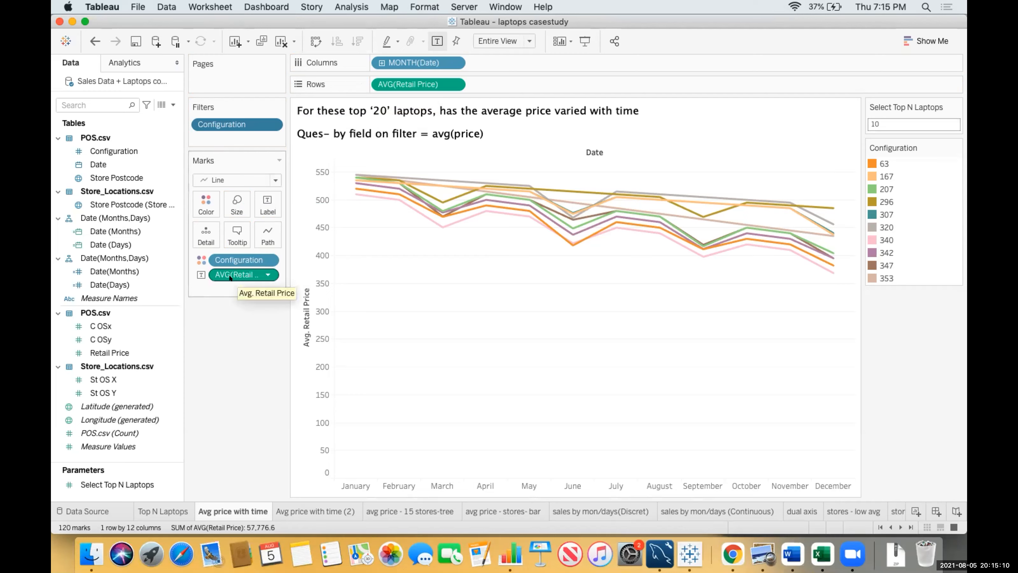
pyautogui.moveTo(567, 208)
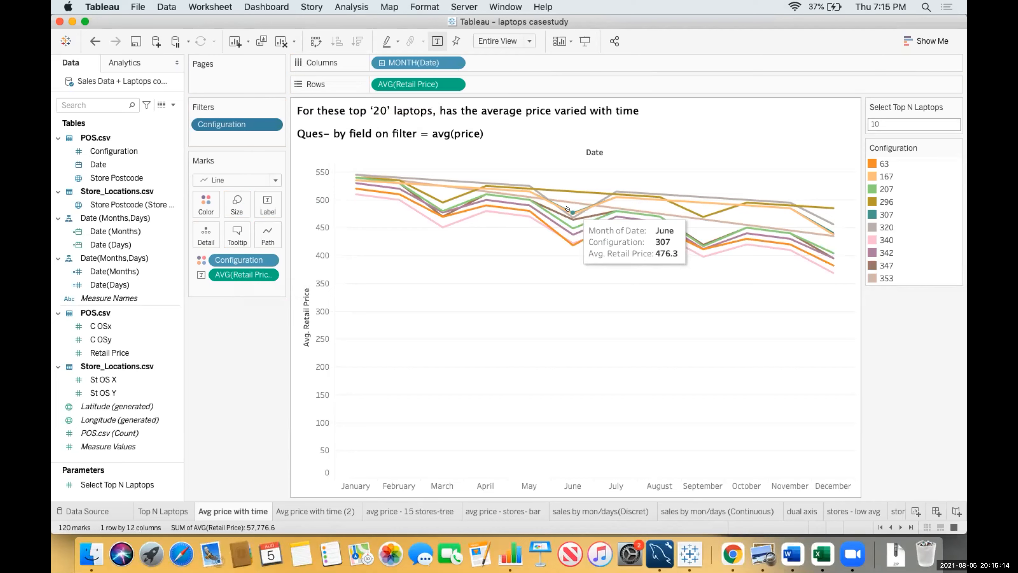
pyautogui.click(267, 206)
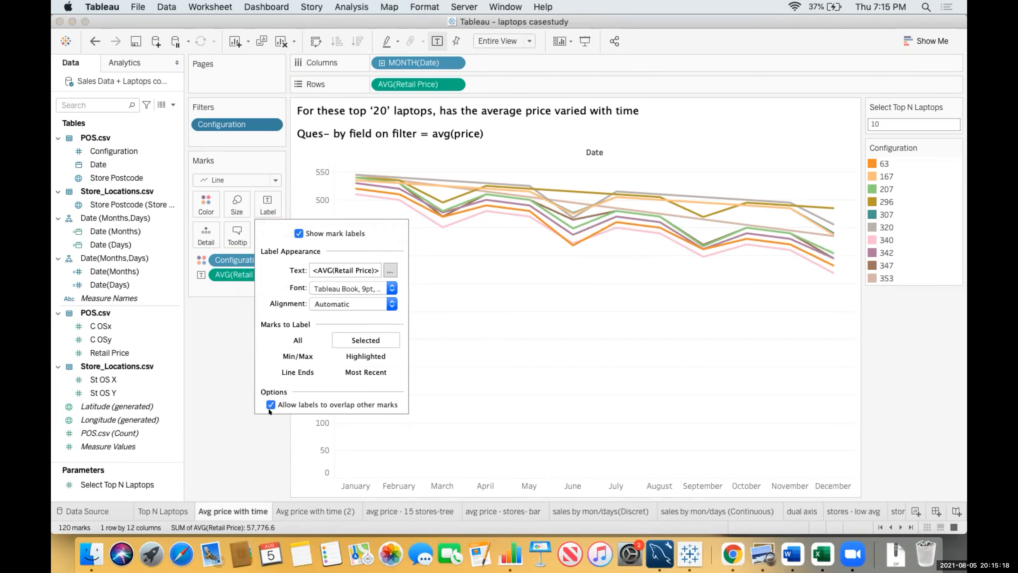
pyautogui.click(227, 431)
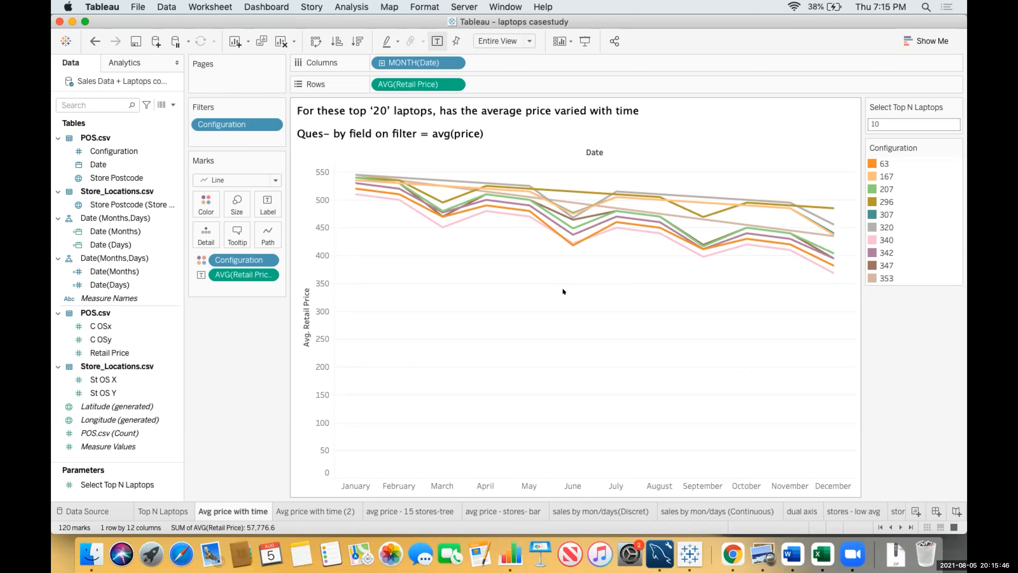
# View the circle chart on Avg price with time (2), read the case study questions in Preview, and return to Tableau
pyautogui.click(319, 509)
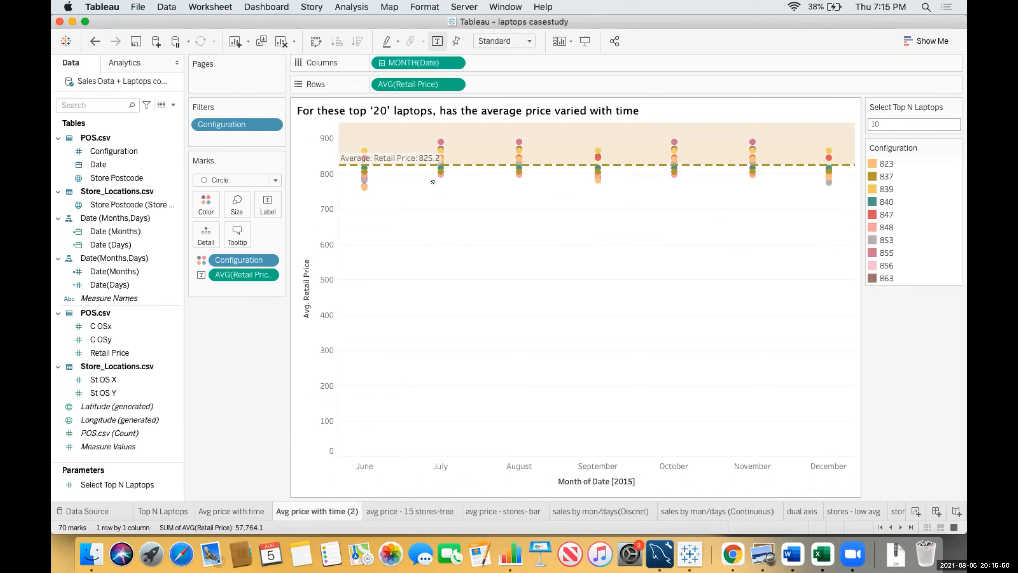
pyautogui.moveTo(434, 171)
pyautogui.press('super+Tab')
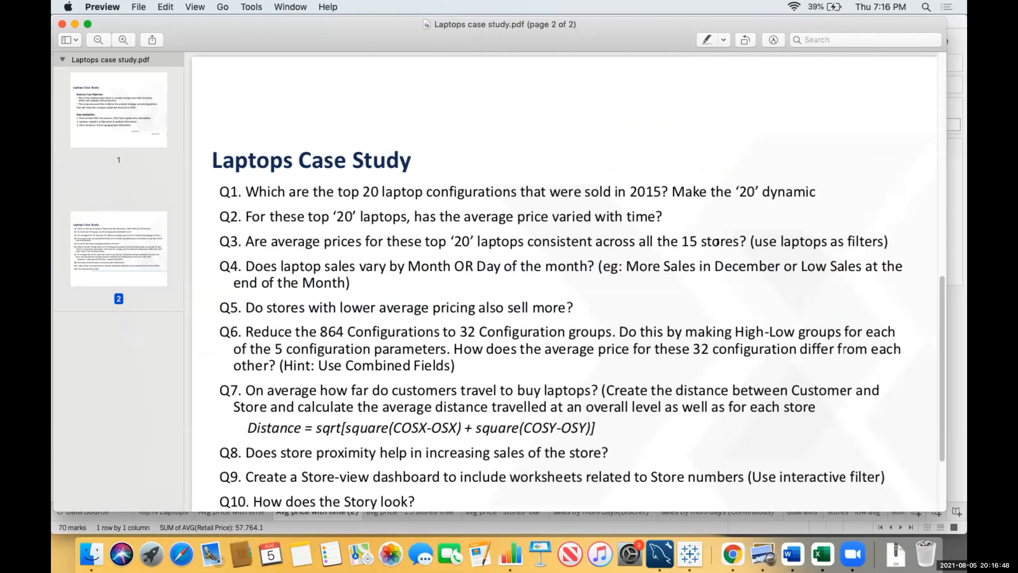
pyautogui.press('super+Tab')
pyautogui.press('super+Tab')
pyautogui.press('super+Tab')
pyautogui.press('super+Tab')
pyautogui.press('super+Tab')
pyautogui.press('super+Tab')
pyautogui.press('super+Tab')
pyautogui.press('super+Tab')
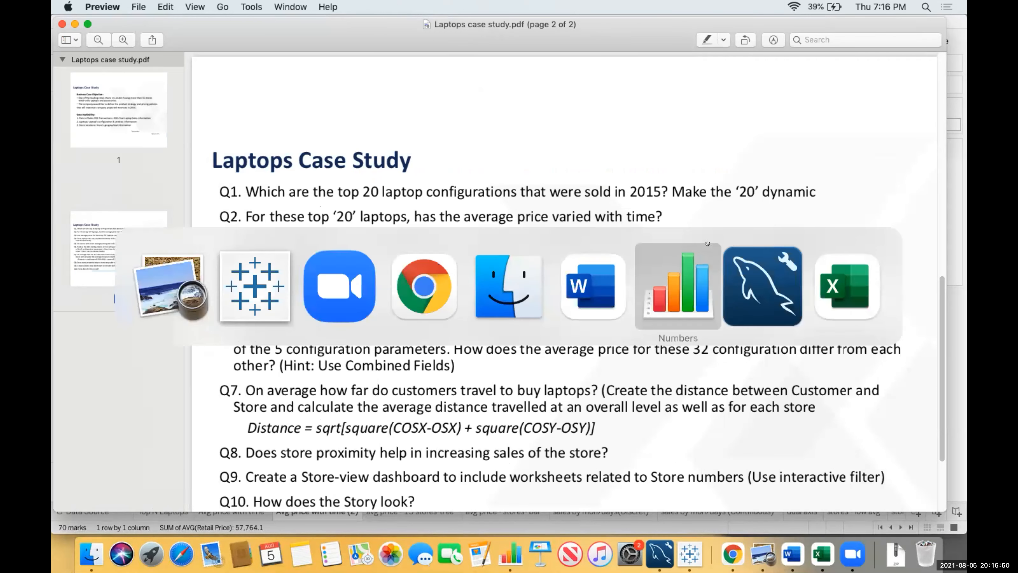
pyautogui.press('super+Tab')
pyautogui.press('super+Tab')
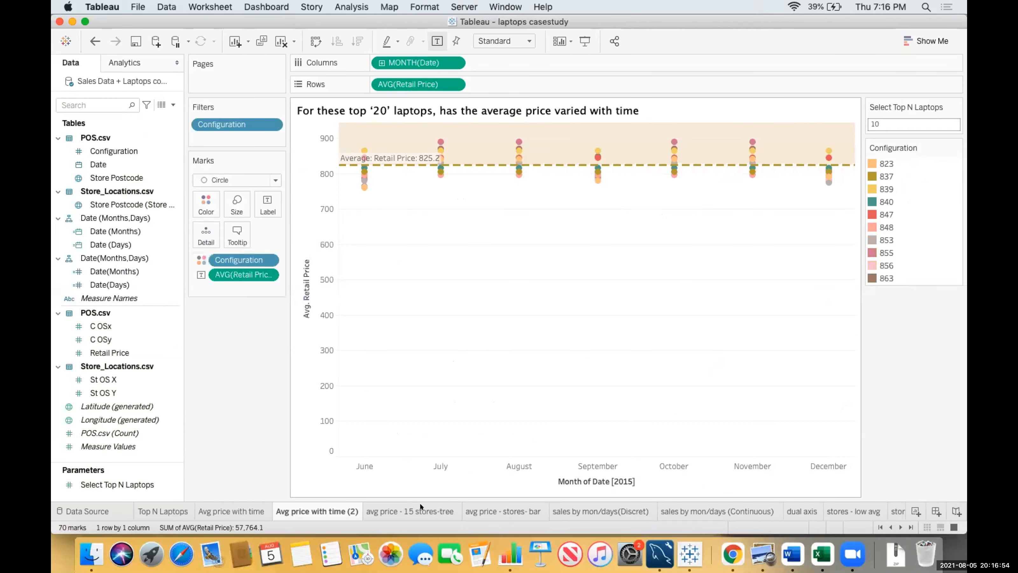
# View the avg price - 15 stores-tree worksheet, and return to Avg price with time to inspect its date and store postcode fields
pyautogui.click(420, 507)
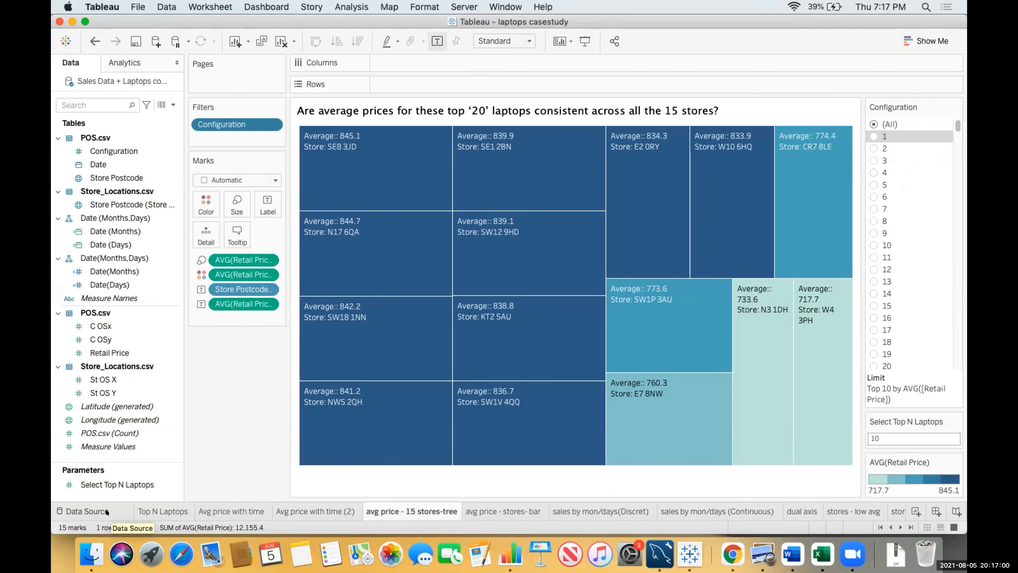
pyautogui.click(307, 506)
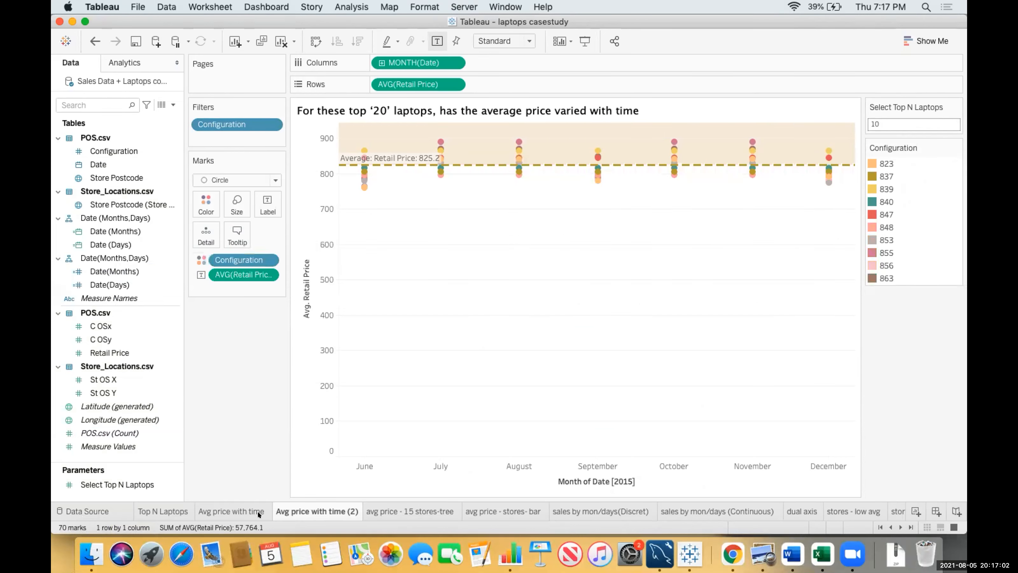
pyautogui.click(248, 506)
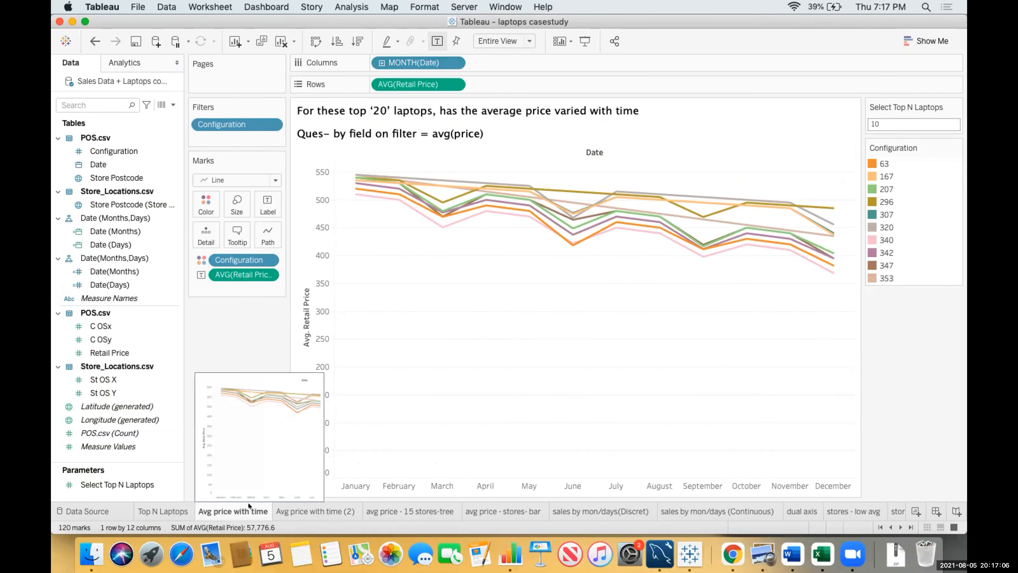
pyautogui.click(97, 231)
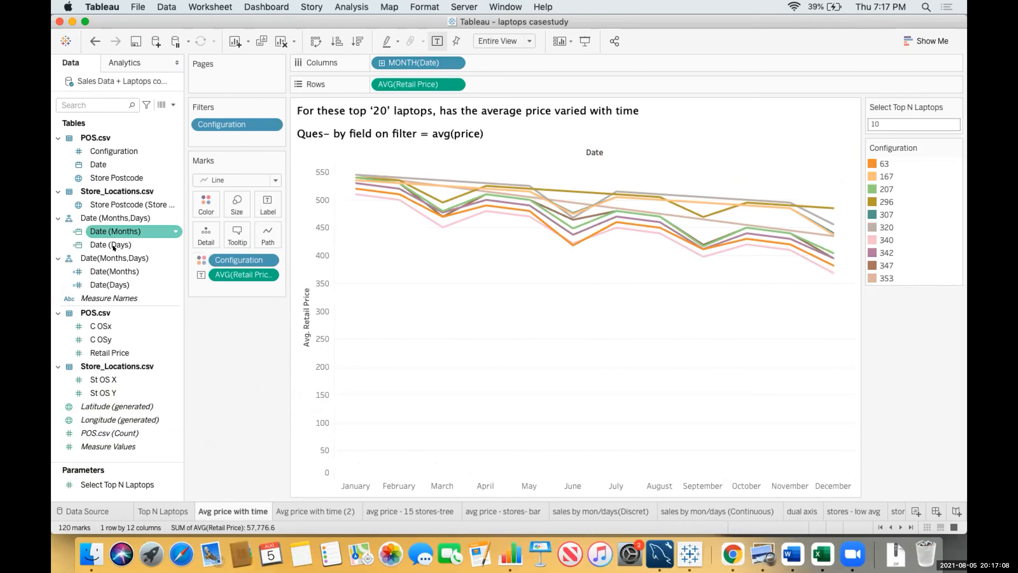
pyautogui.click(127, 203)
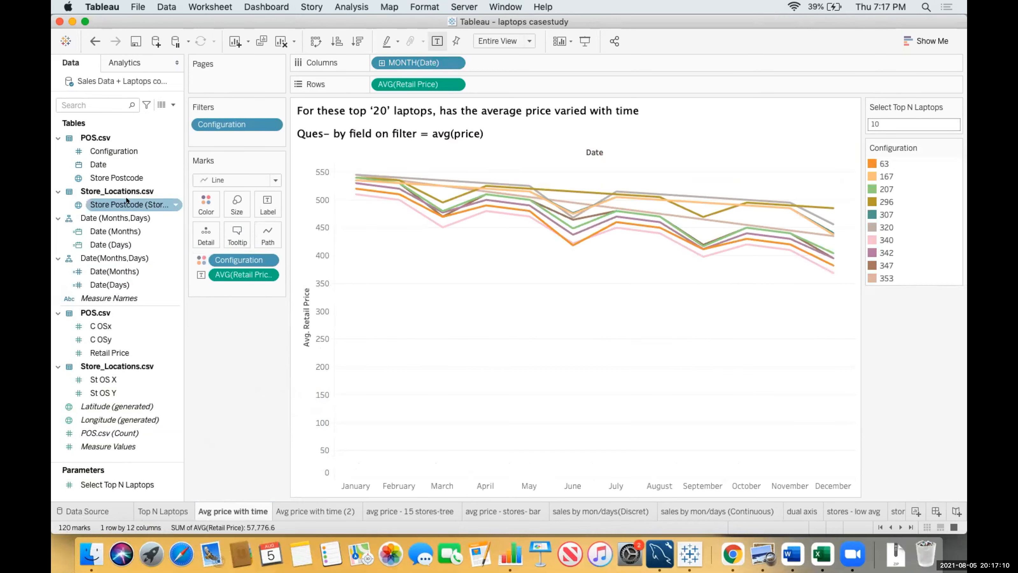
# Add the POS.csv Store Postcode field to the detail of the monthly average price lines
pyautogui.click(126, 177)
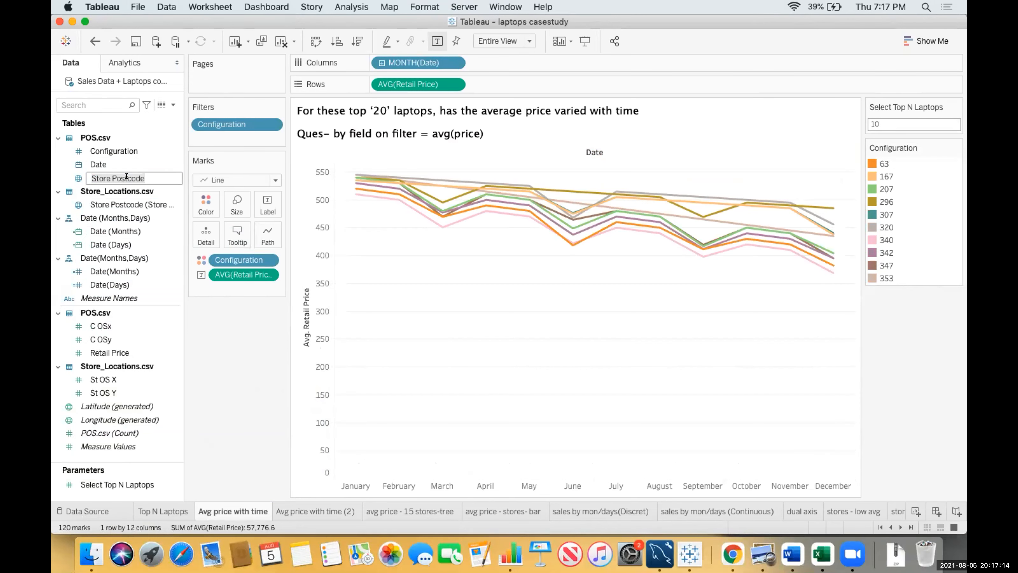
pyautogui.moveTo(144, 177); pyautogui.dragTo(208, 237)
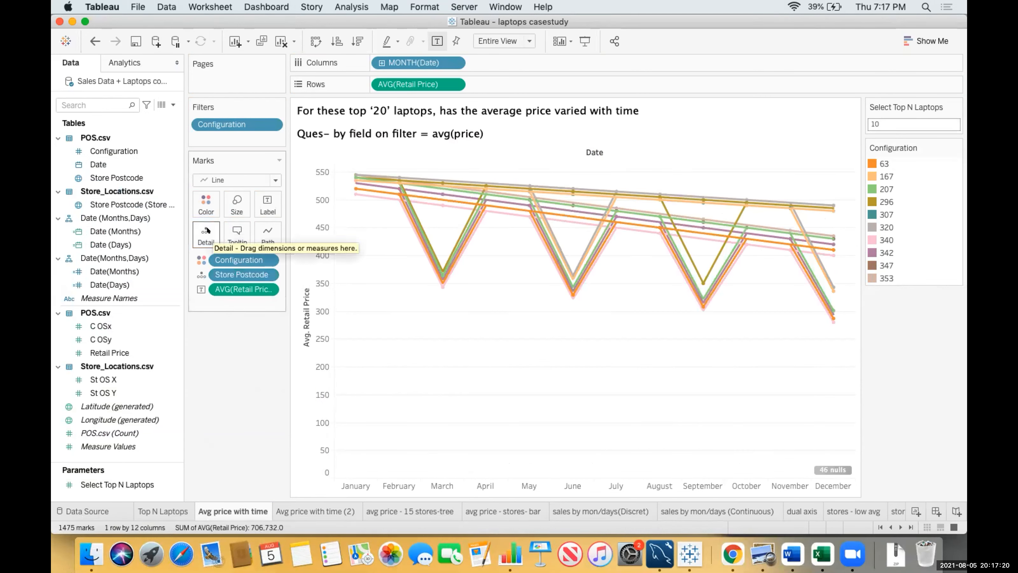
pyautogui.moveTo(434, 253)
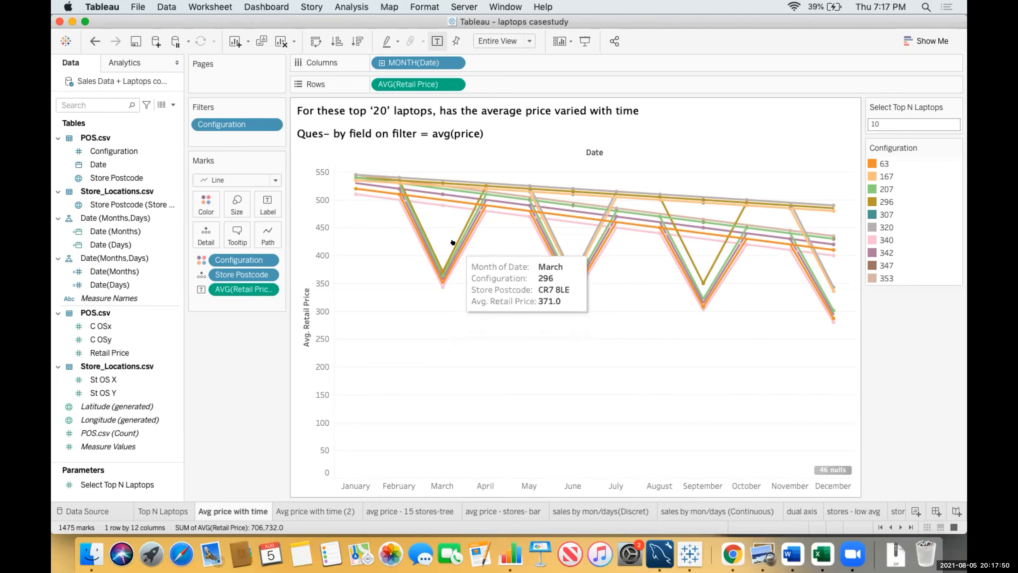
# View the avg price - 15 stores-tree, Avg price with time and Avg price with time (2) worksheets, finishing on the treemap's store averages
pyautogui.click(433, 512)
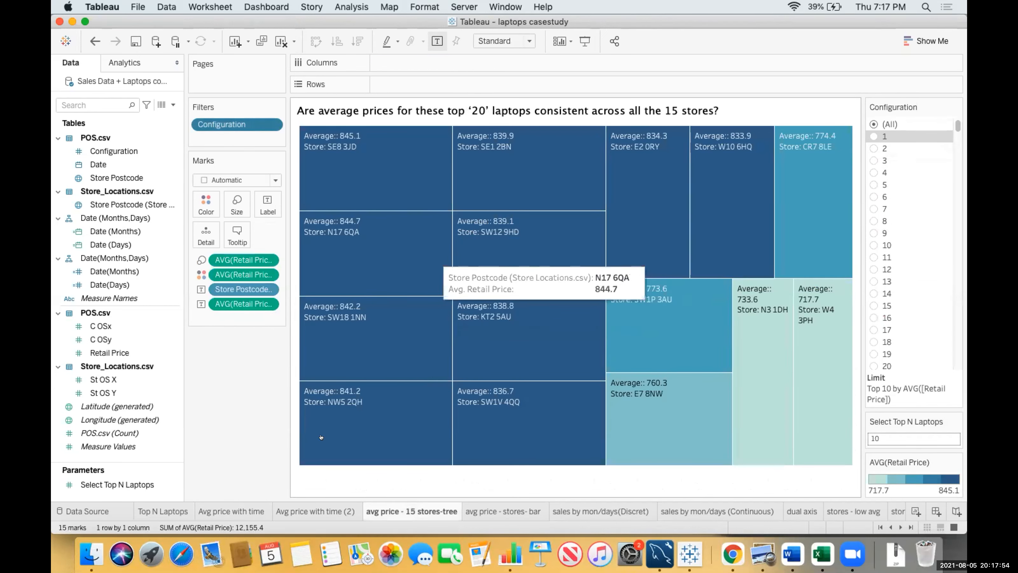
pyautogui.click(289, 504)
pyautogui.click(249, 505)
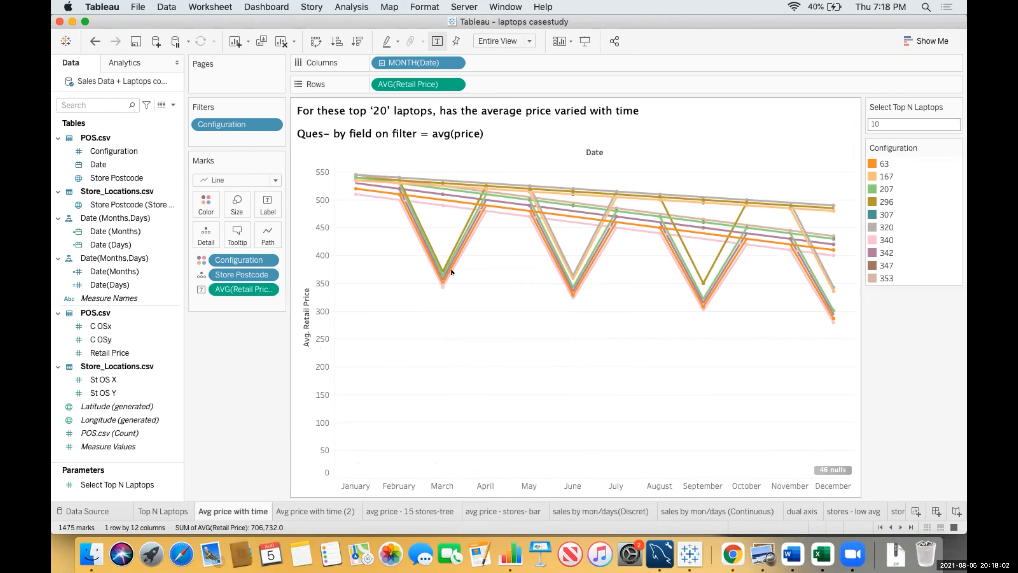
pyautogui.moveTo(436, 273)
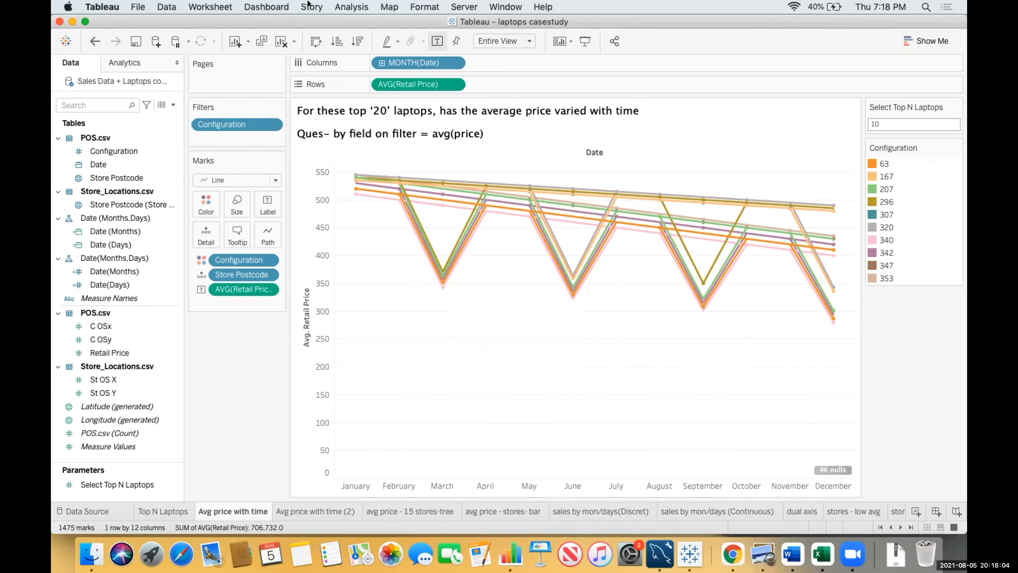
pyautogui.click(319, 508)
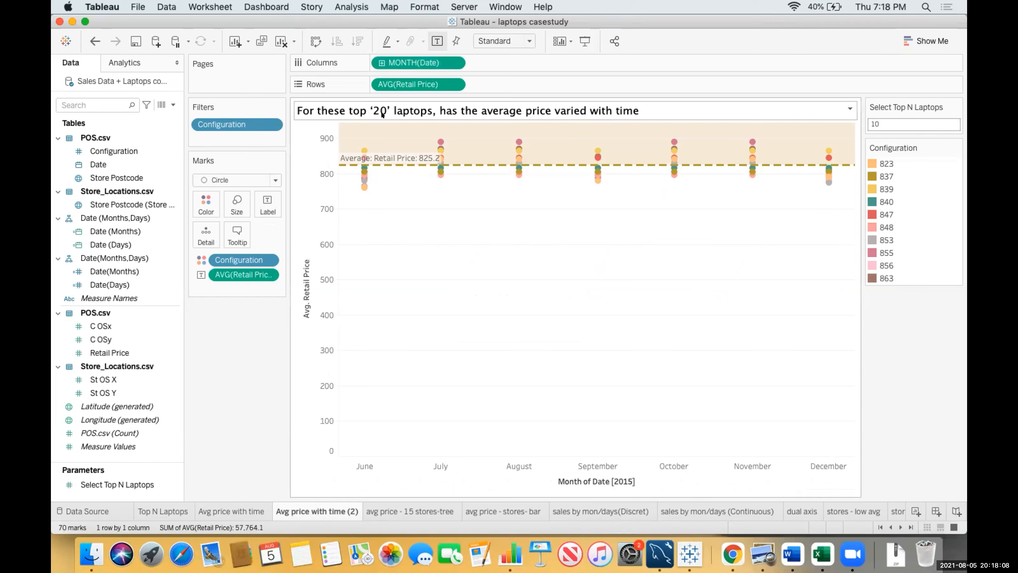
pyautogui.click(400, 511)
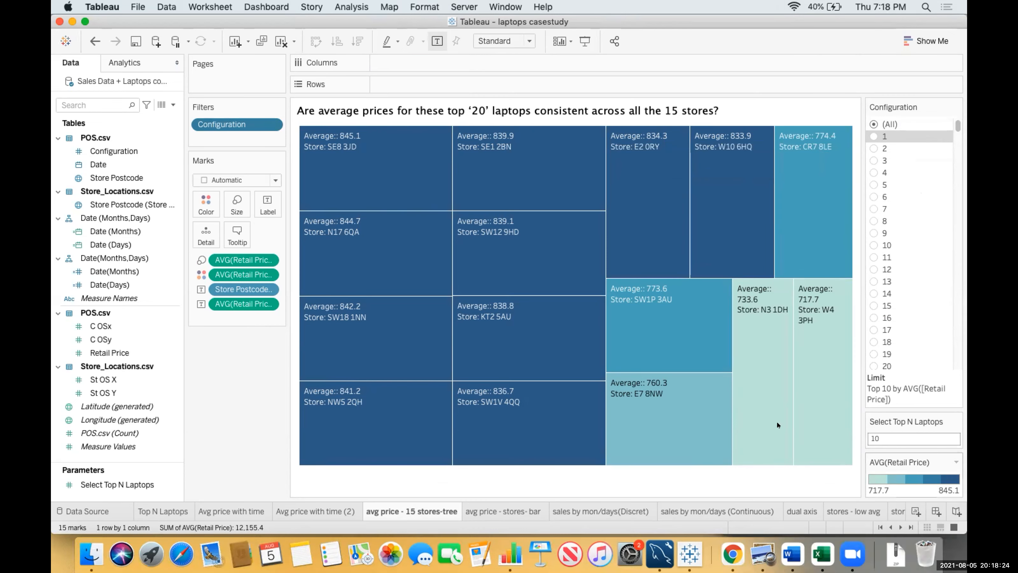
pyautogui.moveTo(450, 168)
pyautogui.moveTo(349, 197)
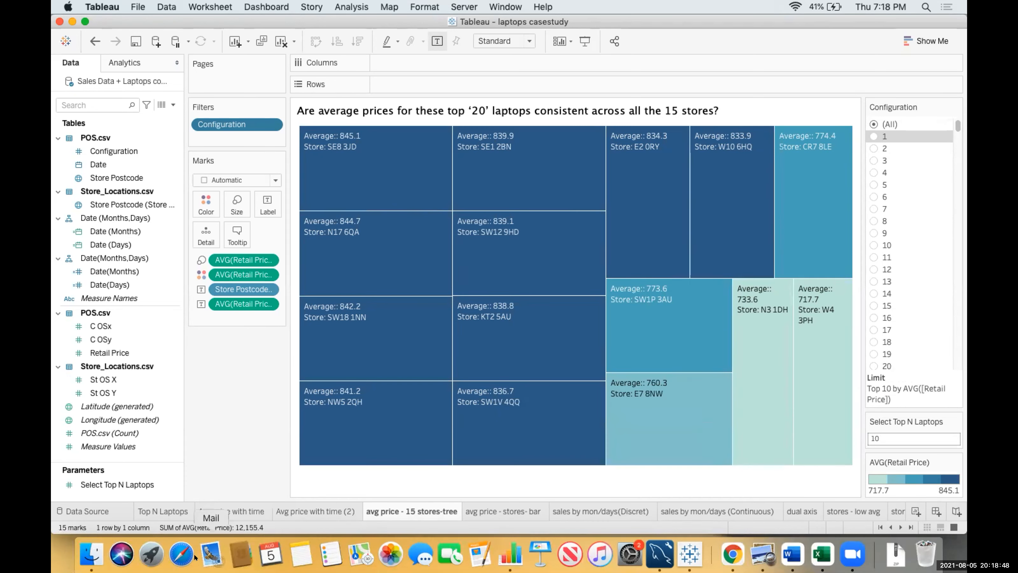
# Compare the store-level lines on Avg price with time with the avg price - 15 stores-tree treemap
pyautogui.click(259, 512)
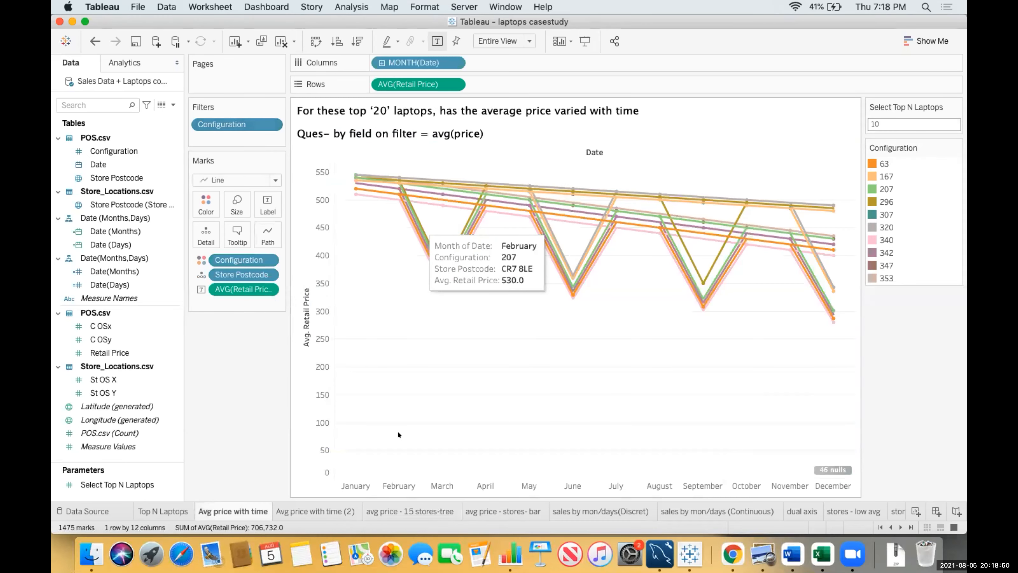
pyautogui.click(440, 506)
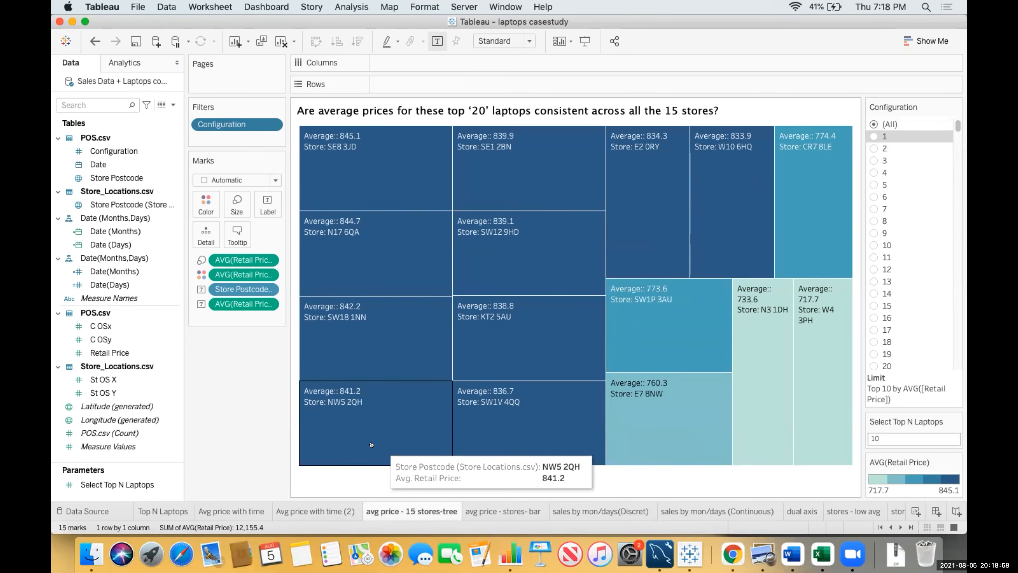
pyautogui.click(246, 506)
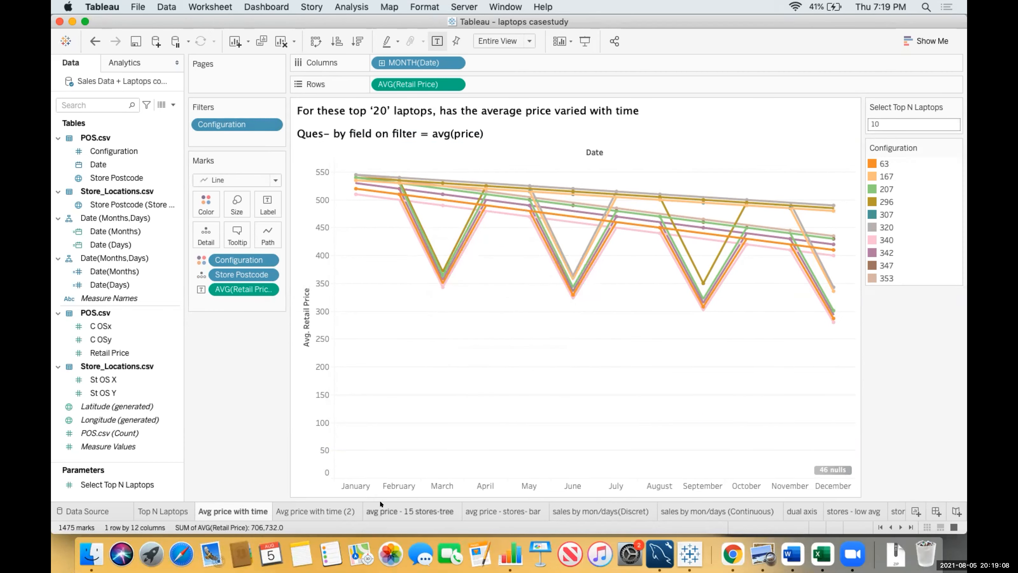
pyautogui.click(407, 506)
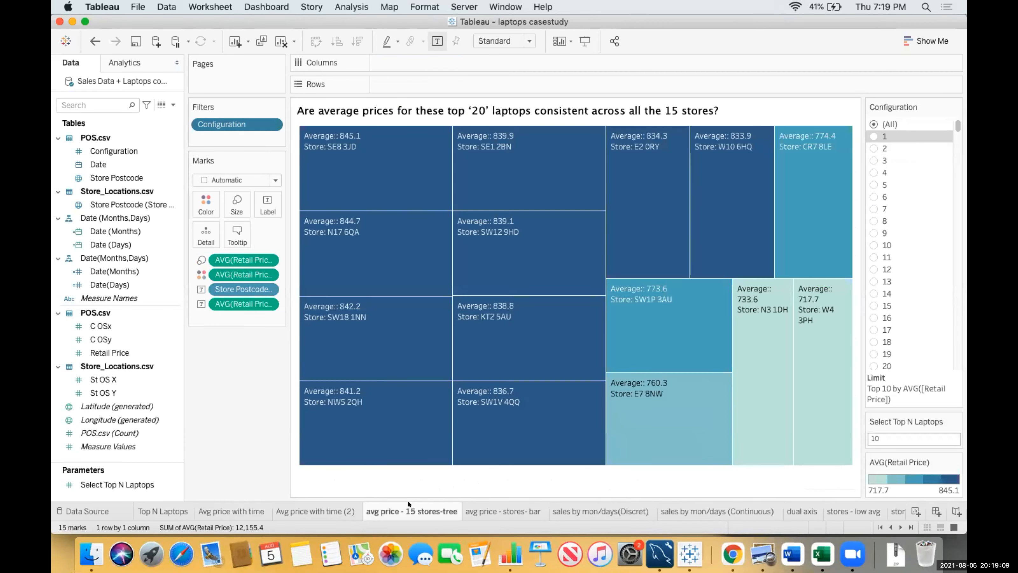
pyautogui.click(239, 512)
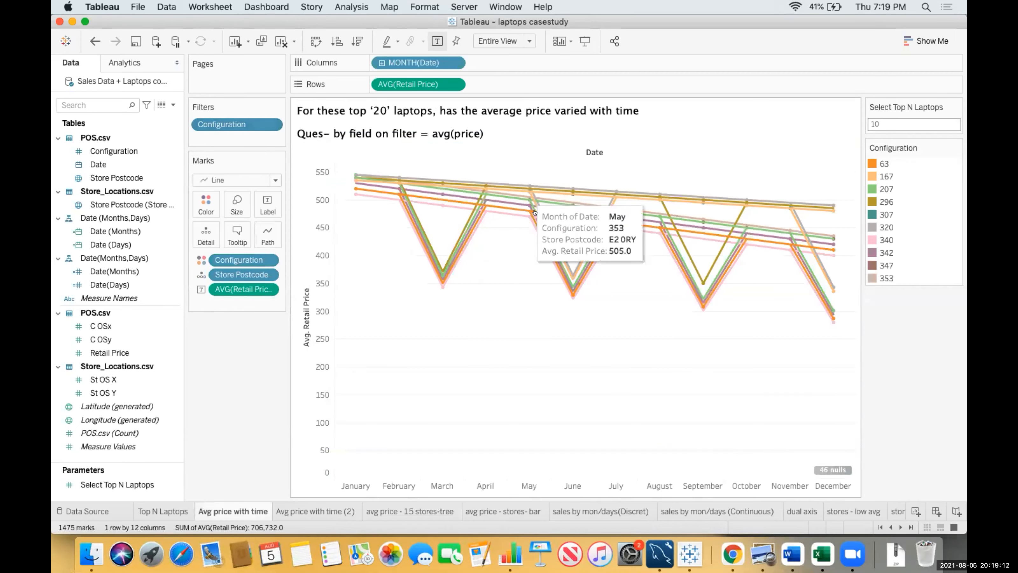
pyautogui.click(409, 506)
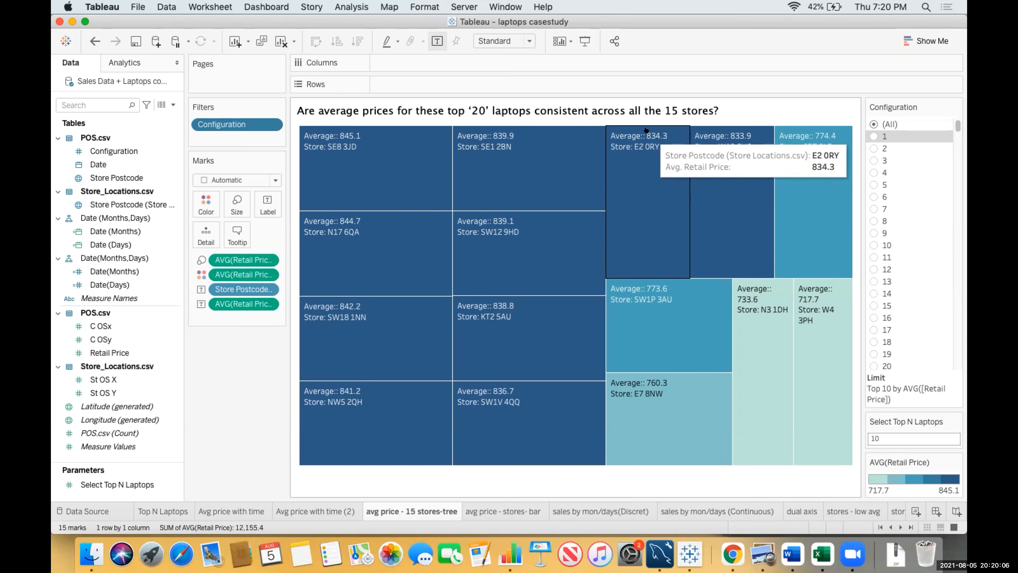
# Switch to Preview, highlight question Q3 on price consistency across the 15 stores with its laptop filter hint, and return to Tableau
pyautogui.press('super+Tab')
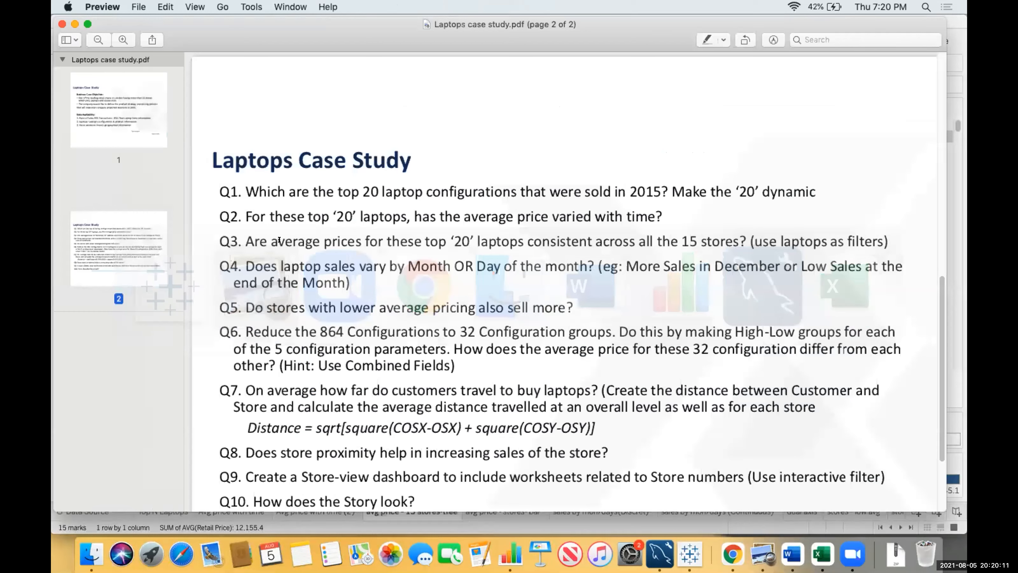
pyautogui.moveTo(285, 242); pyautogui.dragTo(646, 238)
pyautogui.moveTo(726, 240); pyautogui.dragTo(878, 240)
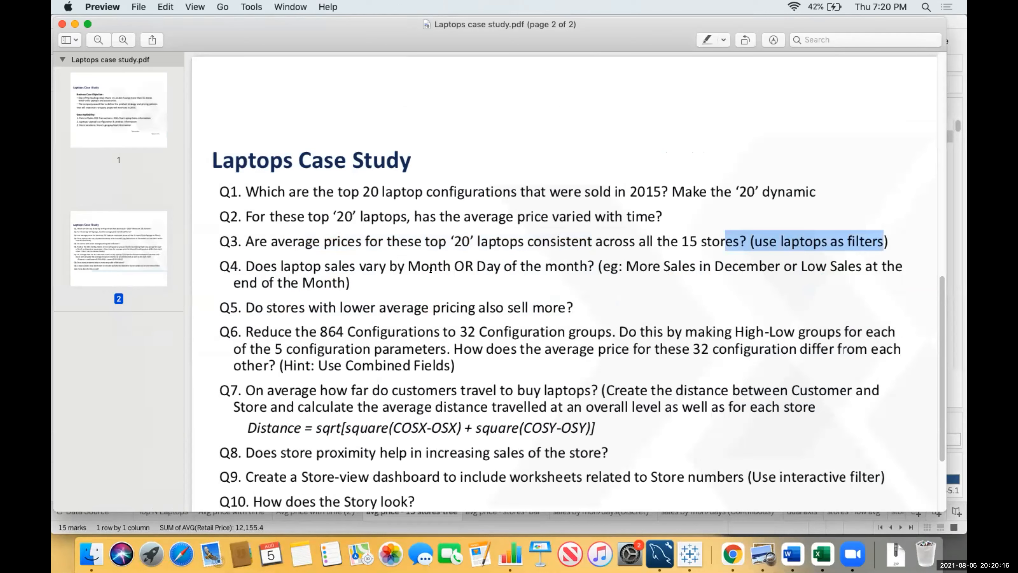
pyautogui.press('super+Tab')
pyautogui.press('super+Tab')
pyautogui.press('super+Tab')
pyautogui.press('super+Tab')
pyautogui.press('super+Tab')
pyautogui.press('super+Tab')
pyautogui.press('super+Tab')
pyautogui.press('super+Tab')
pyautogui.press('super+Tab')
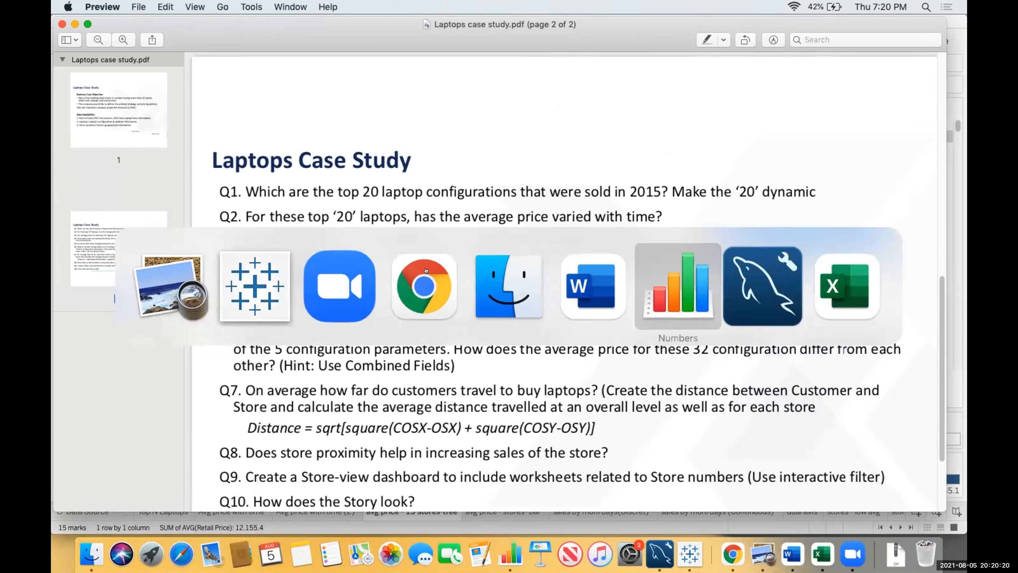
pyautogui.press('super+Tab')
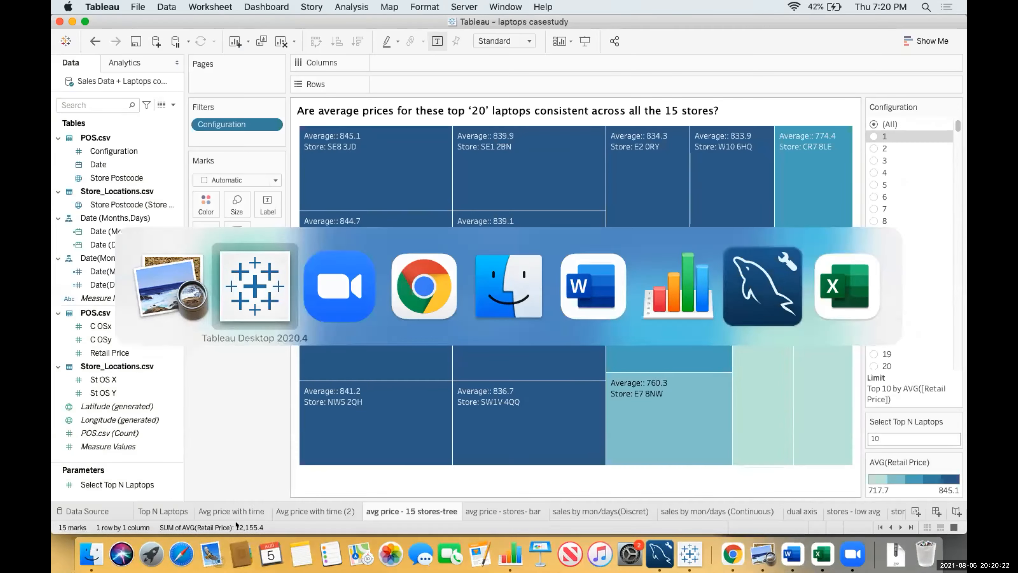
# Open Avg price with time and inspect the store postcode details along the lines between February and April
pyautogui.click(247, 510)
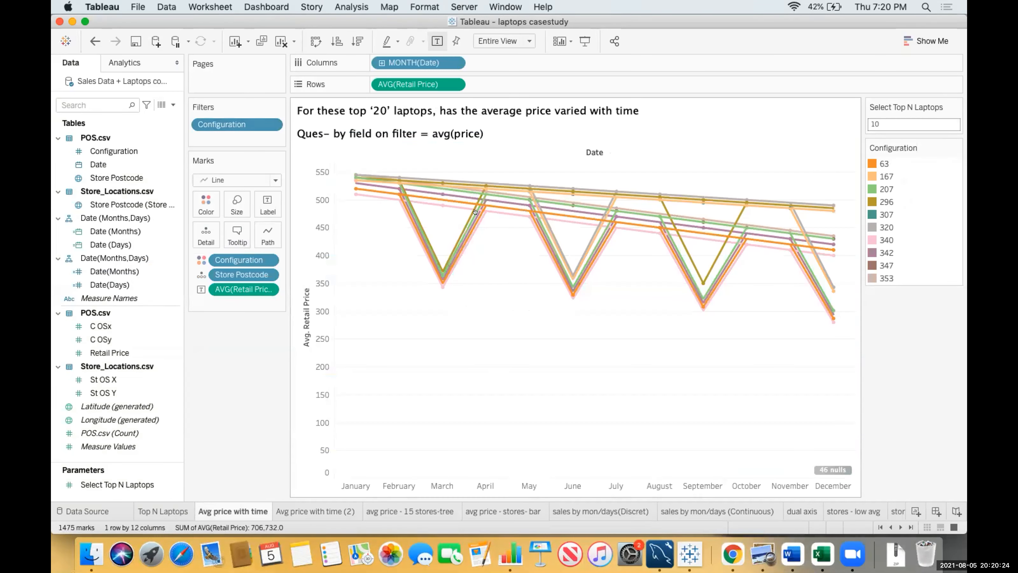
pyautogui.moveTo(478, 193)
pyautogui.moveTo(453, 263)
pyautogui.moveTo(415, 213)
pyautogui.moveTo(457, 231)
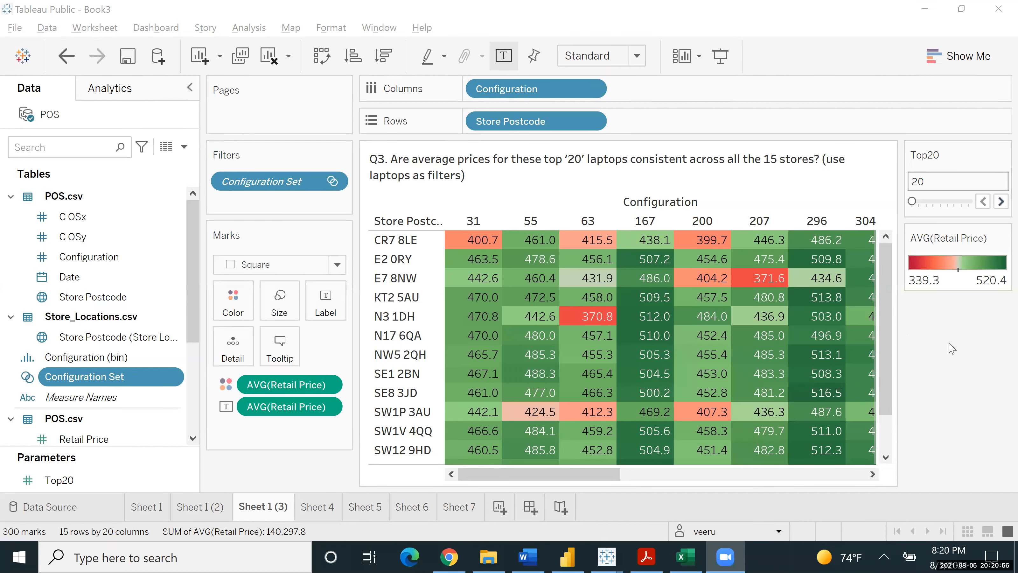
# Examine the Q3 heat map of average retail price by store postcode and configuration on Sheet 1 (3), checking Sheet 1 (2) as well
pyautogui.moveTo(448, 329)
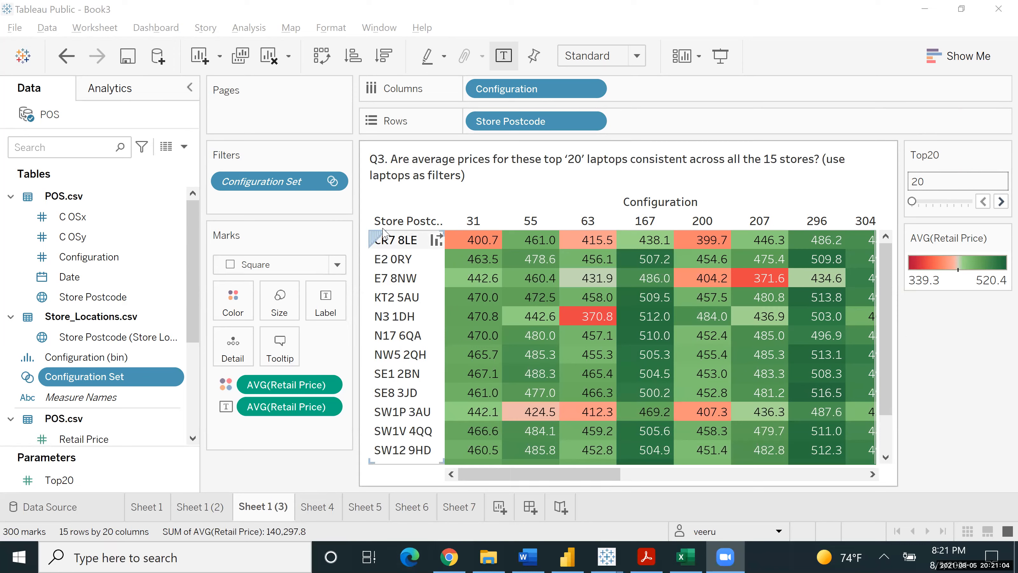
pyautogui.moveTo(449, 556)
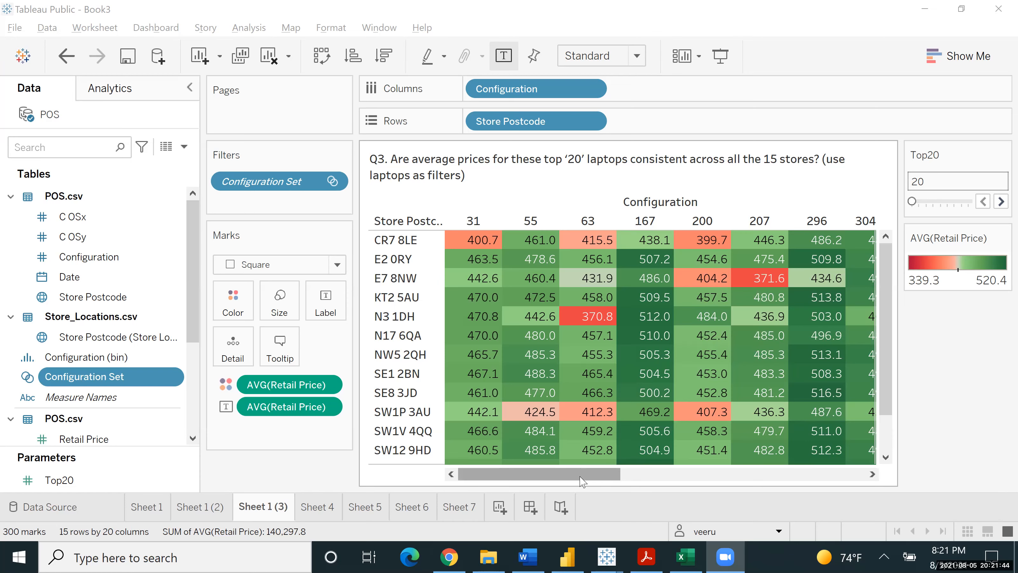
pyautogui.moveTo(582, 483)
pyautogui.mouseDown()
pyautogui.moveTo(602, 488)
pyautogui.moveTo(577, 493)
pyautogui.mouseUp()
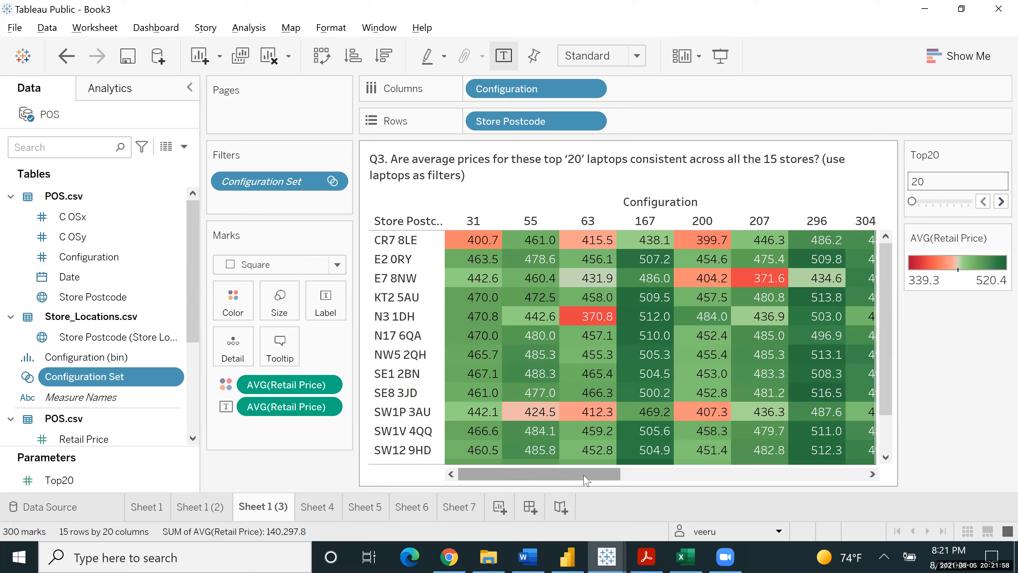
pyautogui.click(205, 509)
pyautogui.click(255, 508)
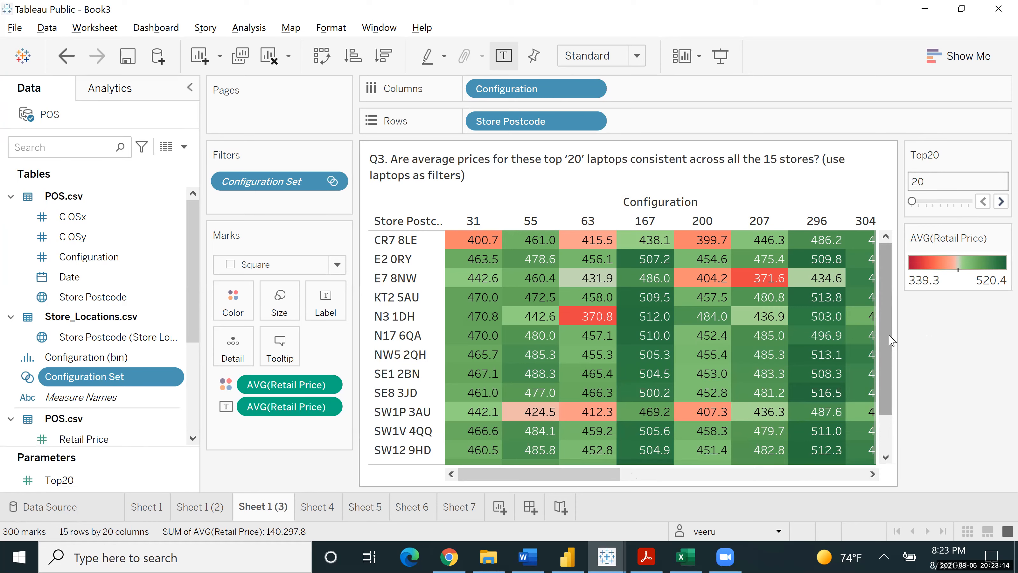
pyautogui.moveTo(889, 335); pyautogui.dragTo(889, 340)
pyautogui.moveTo(558, 268)
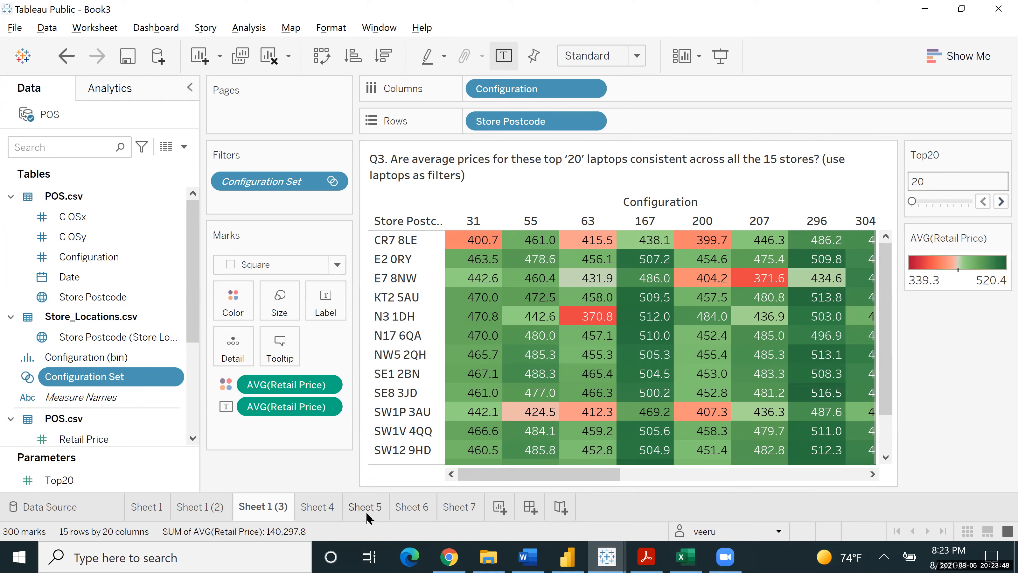
# Open Sheet 4, which covers Q4 on laptop sales by month or day
pyautogui.click(725, 557)
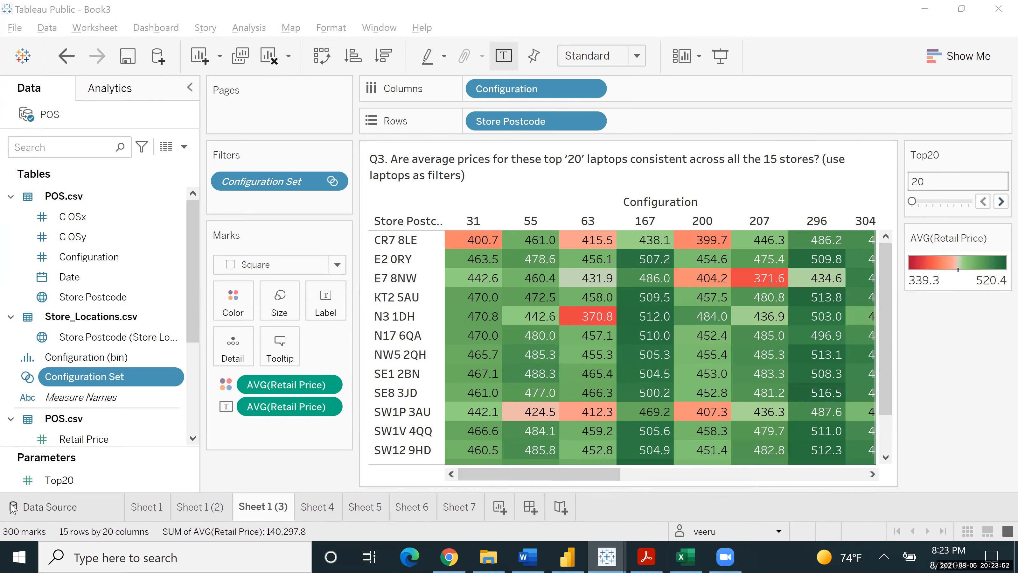
pyautogui.click(331, 512)
pyautogui.click(331, 514)
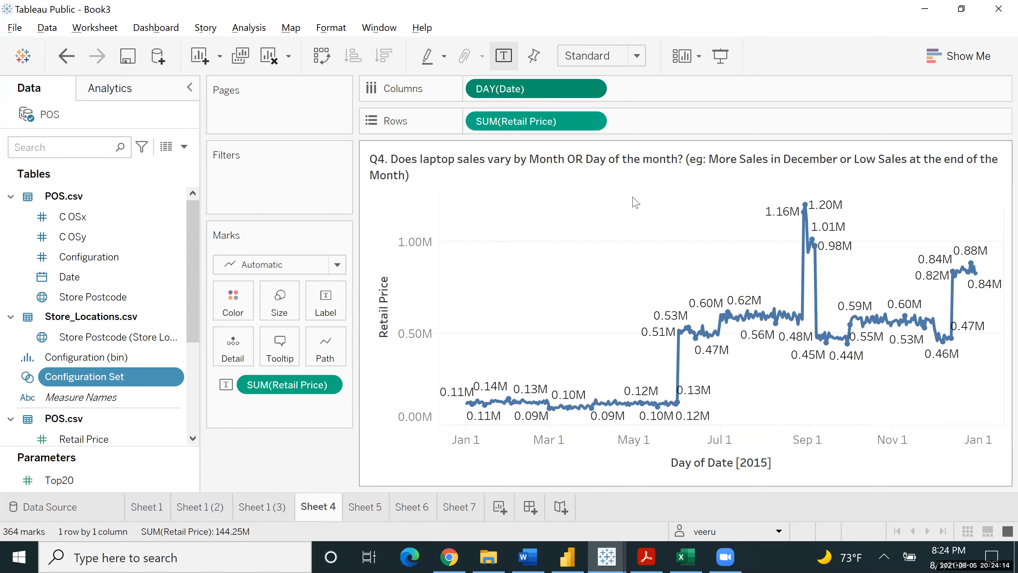
# Change the Date field on Columns to the discrete Day date part for the retail price sum
pyautogui.click(592, 91)
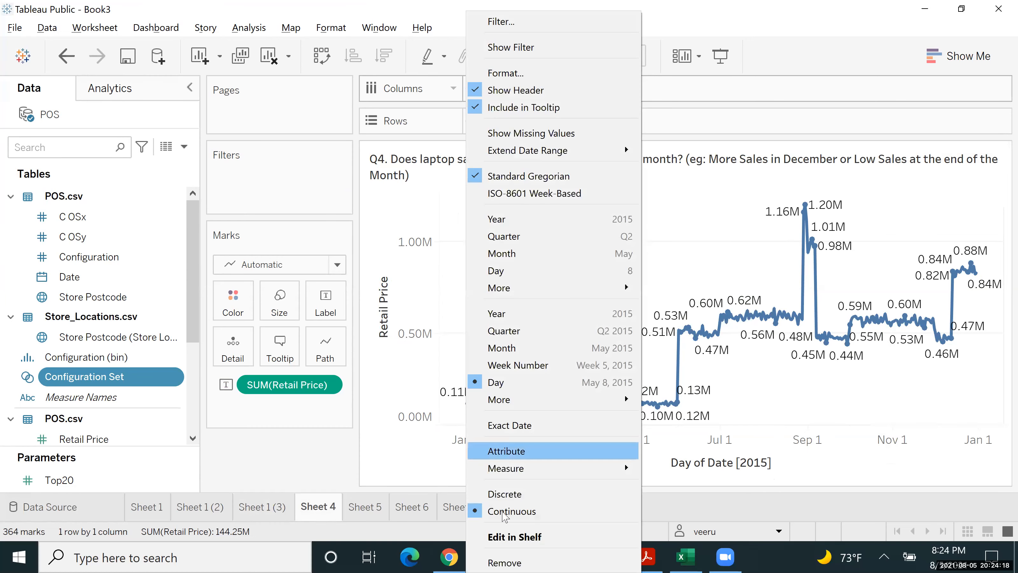
pyautogui.click(827, 467)
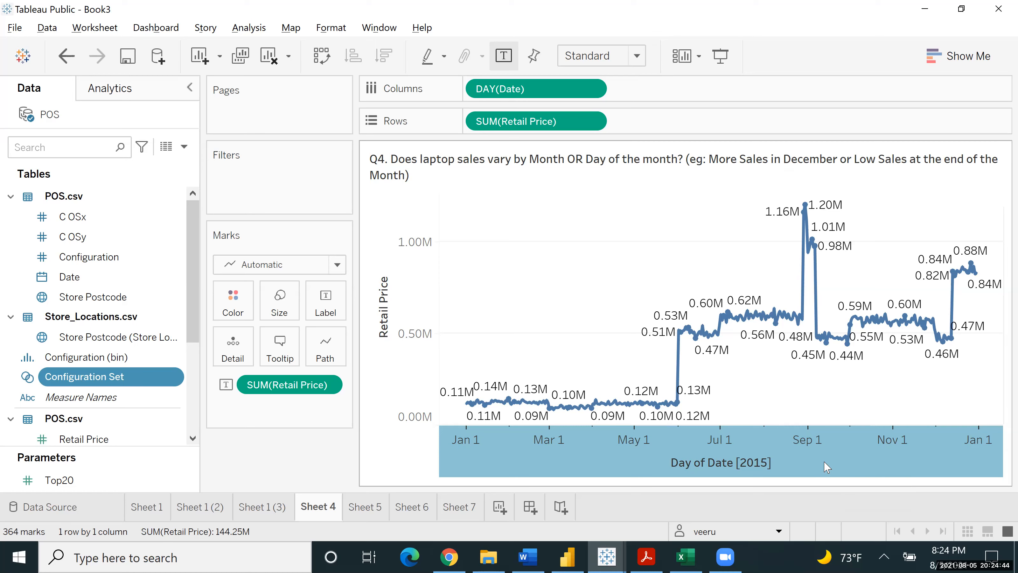
pyautogui.click(591, 90)
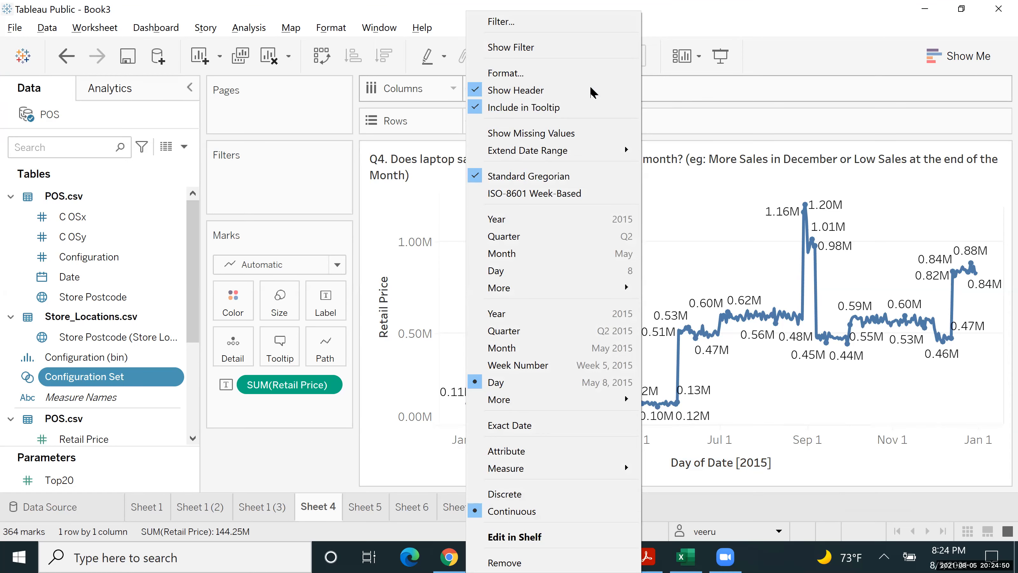
pyautogui.click(504, 277)
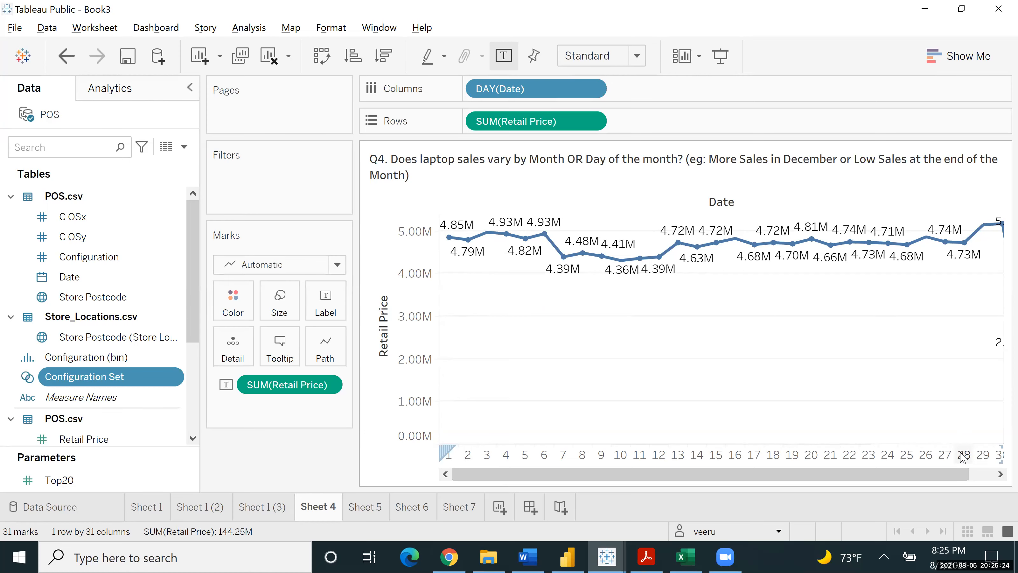
# Change the Date field on Columns to the discrete Month date part and preview Sheet 5
pyautogui.click(590, 91)
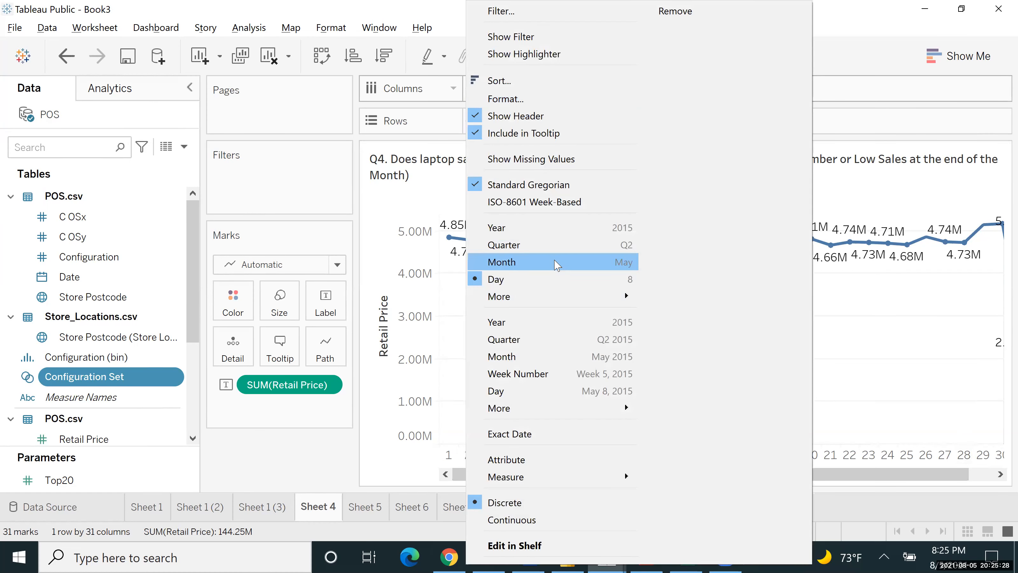
pyautogui.click(557, 263)
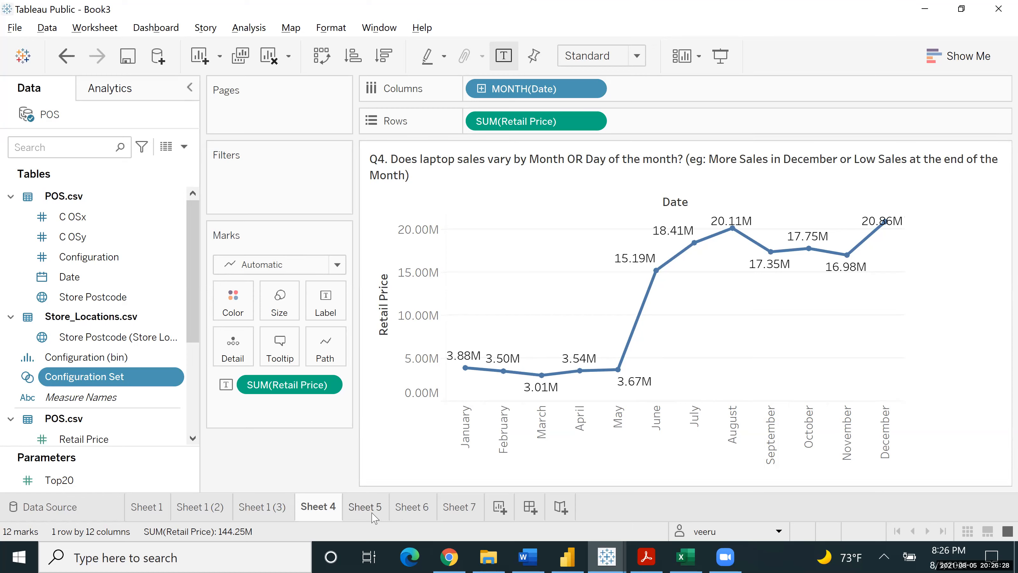
pyautogui.moveTo(372, 515)
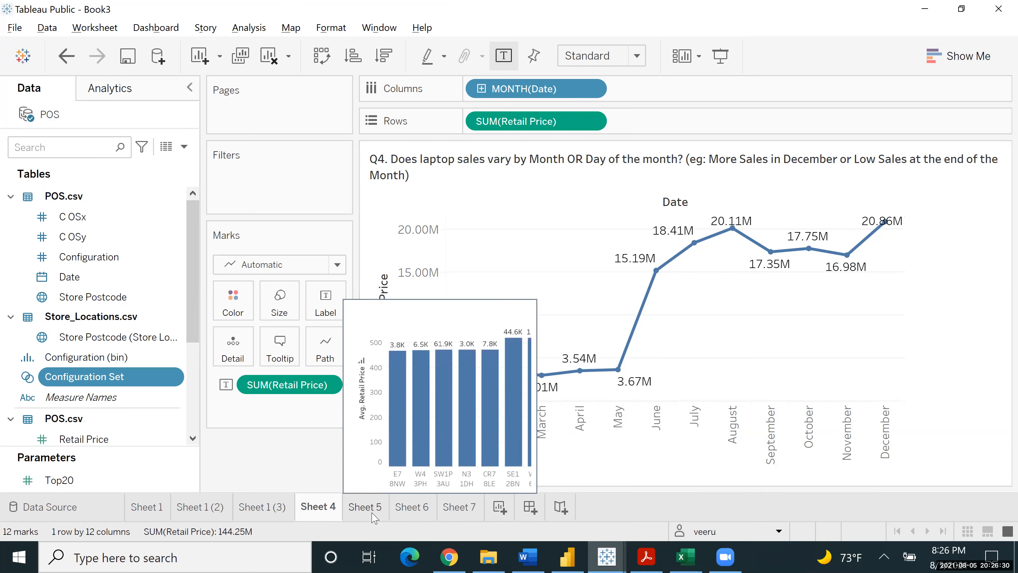
# Open Sheet 5 for Q5 and move the POS.csv count from the label to the bars' color encoding
pyautogui.click(373, 516)
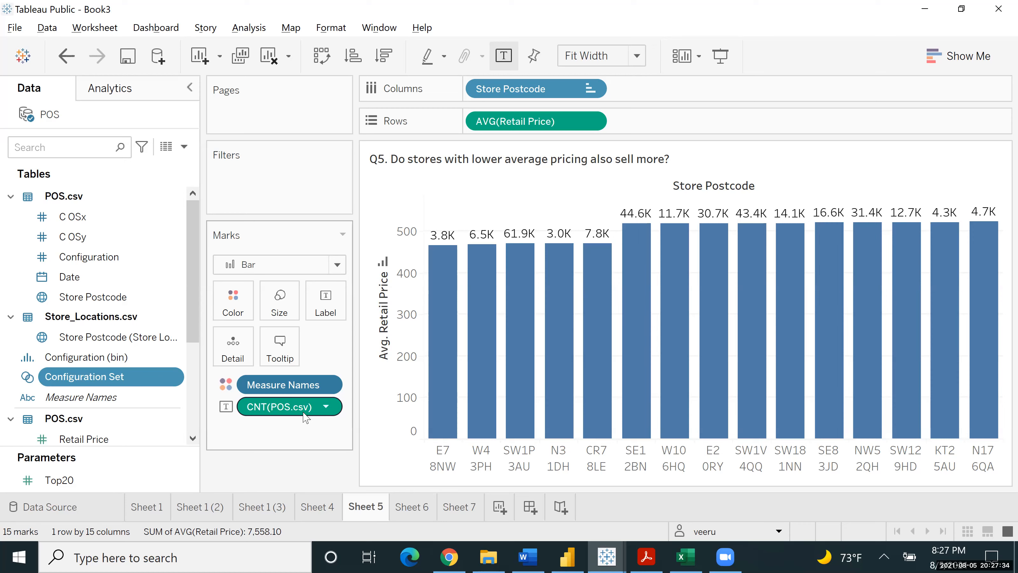
pyautogui.moveTo(440, 233)
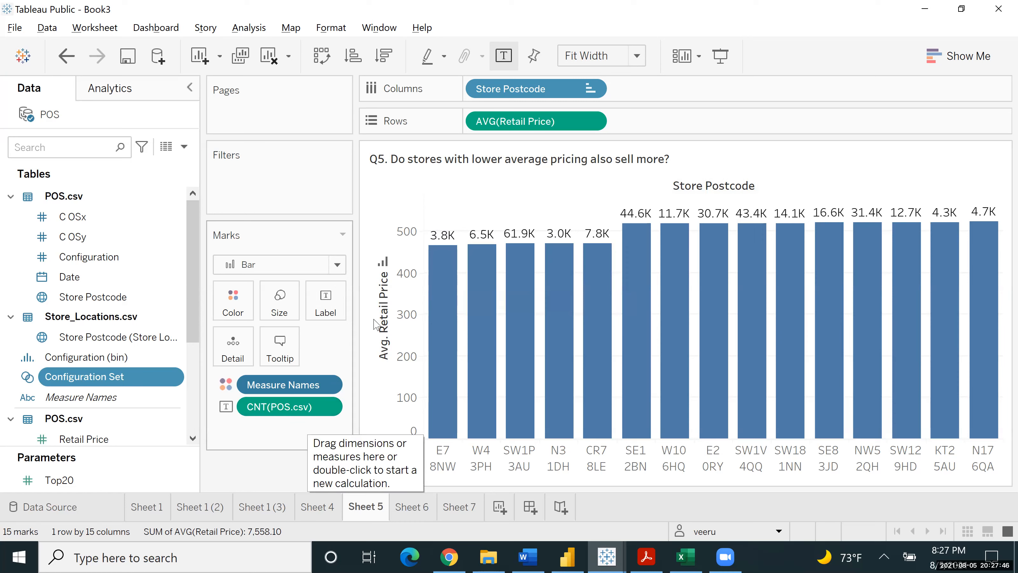
pyautogui.moveTo(439, 266)
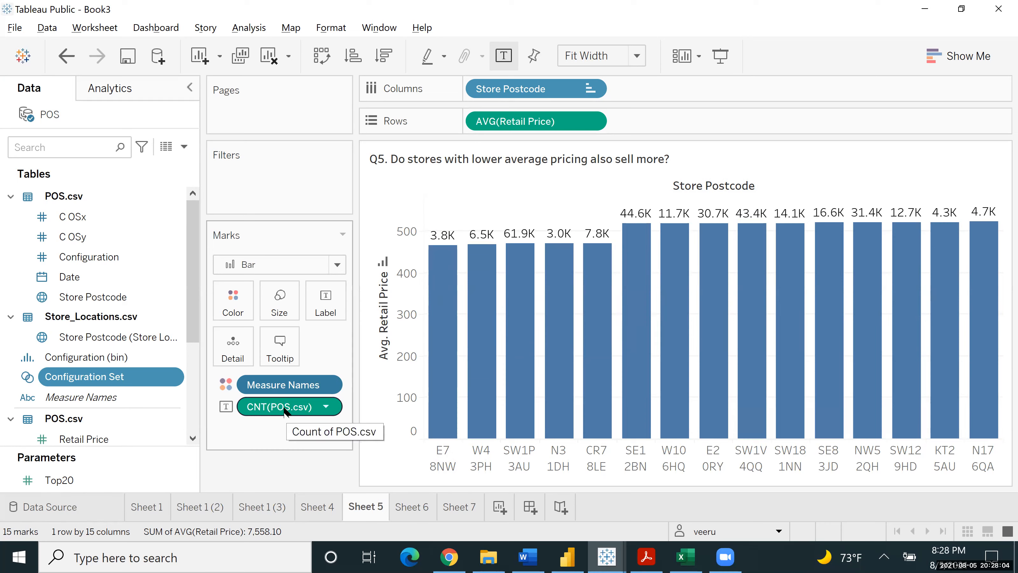
pyautogui.moveTo(284, 408); pyautogui.dragTo(237, 296)
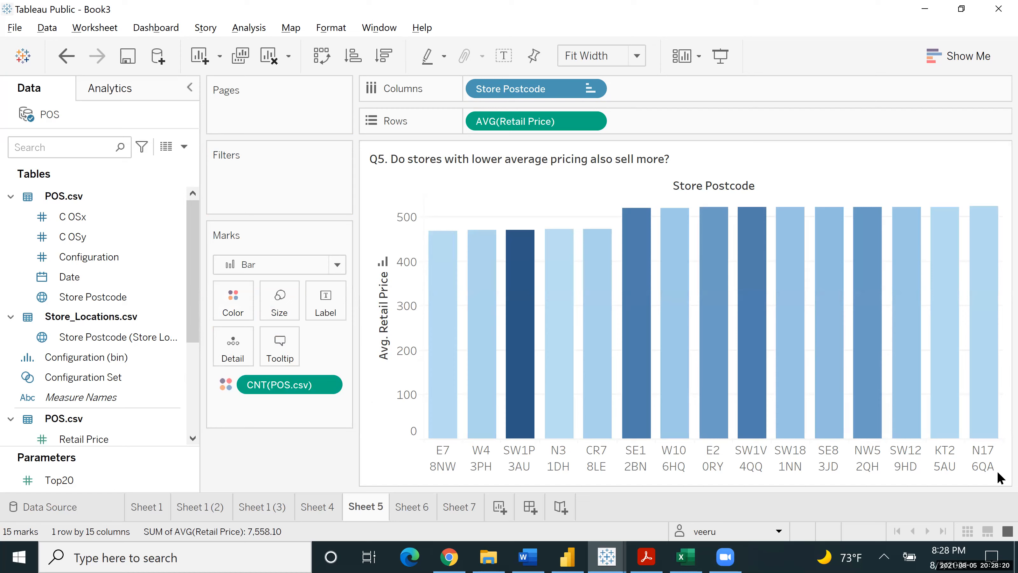
# Compare average retail price and sales count across the store bars on Sheet 5, and find the POS.csv count field among the data fields
pyautogui.moveTo(646, 338)
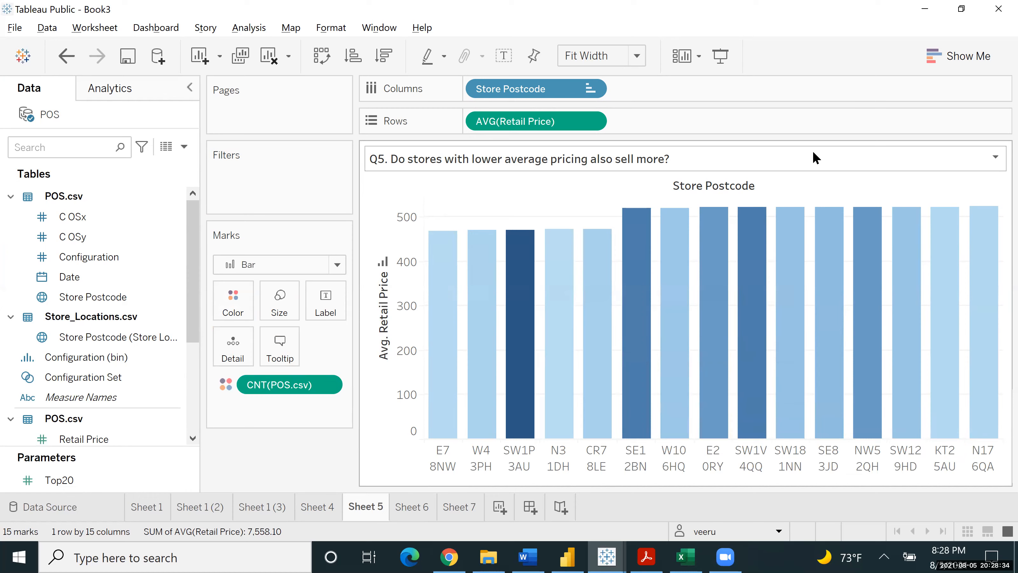
pyautogui.moveTo(456, 263)
pyautogui.moveTo(448, 240)
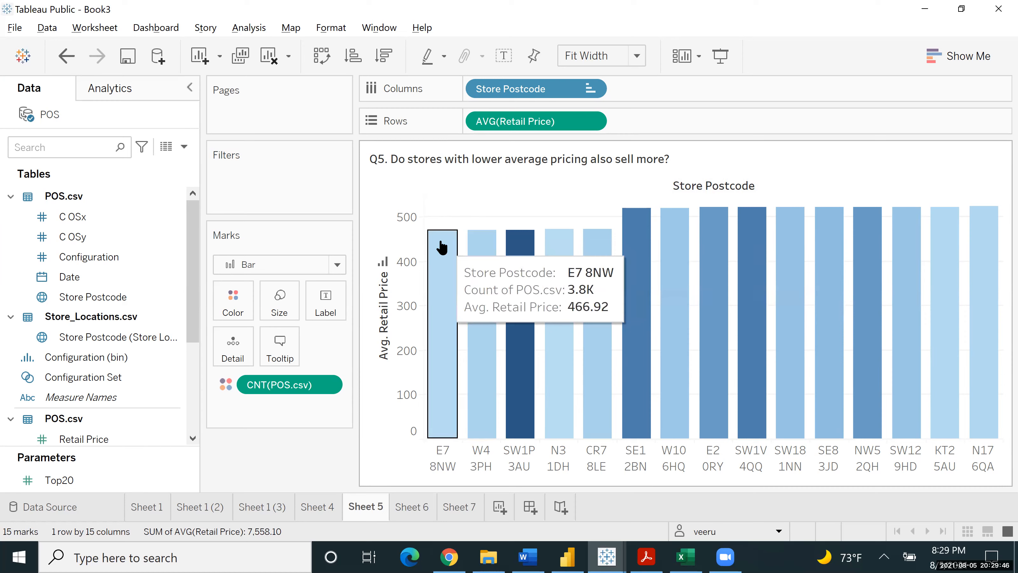
pyautogui.moveTo(643, 222)
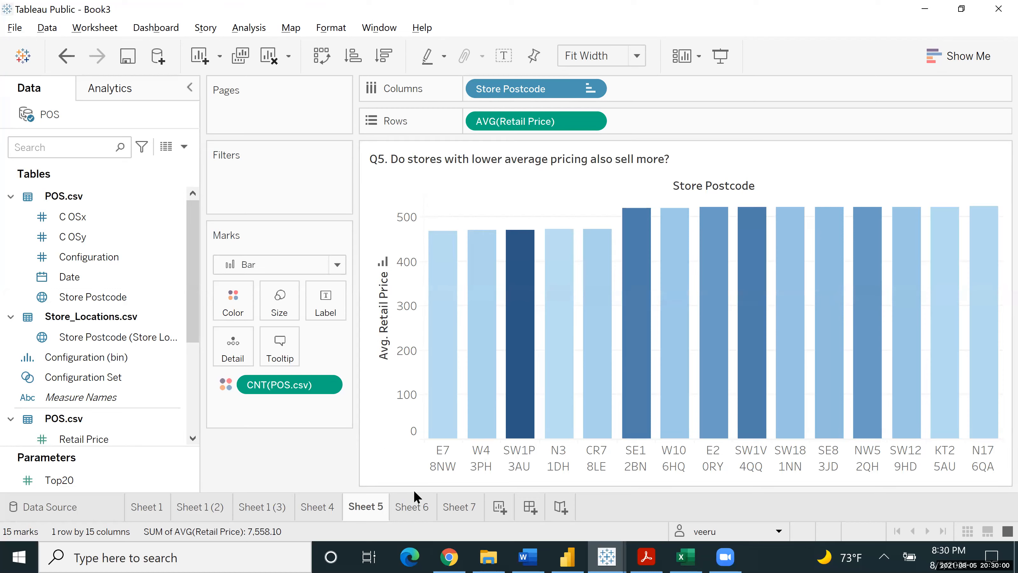
pyautogui.moveTo(416, 502)
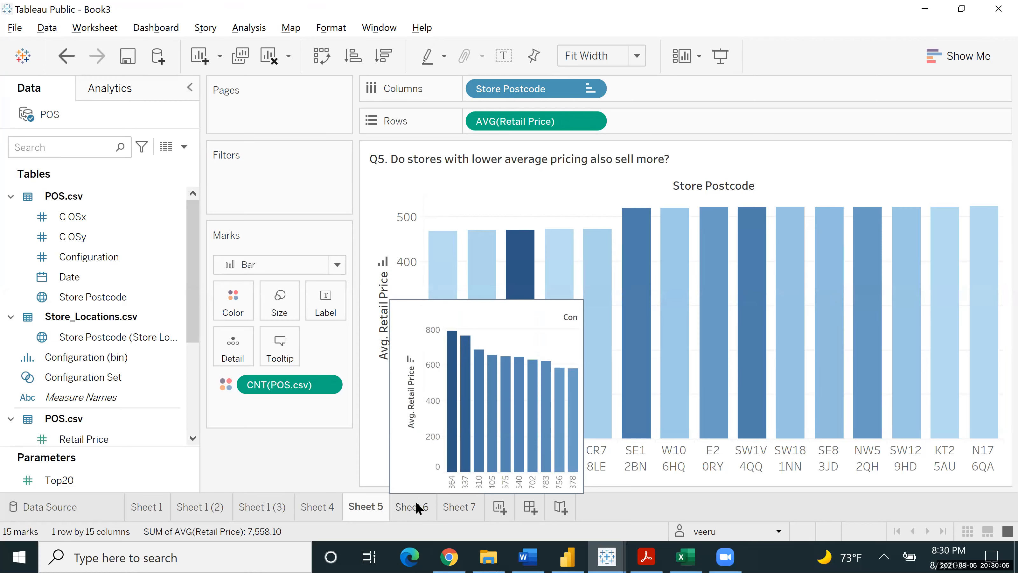
pyautogui.click(415, 502)
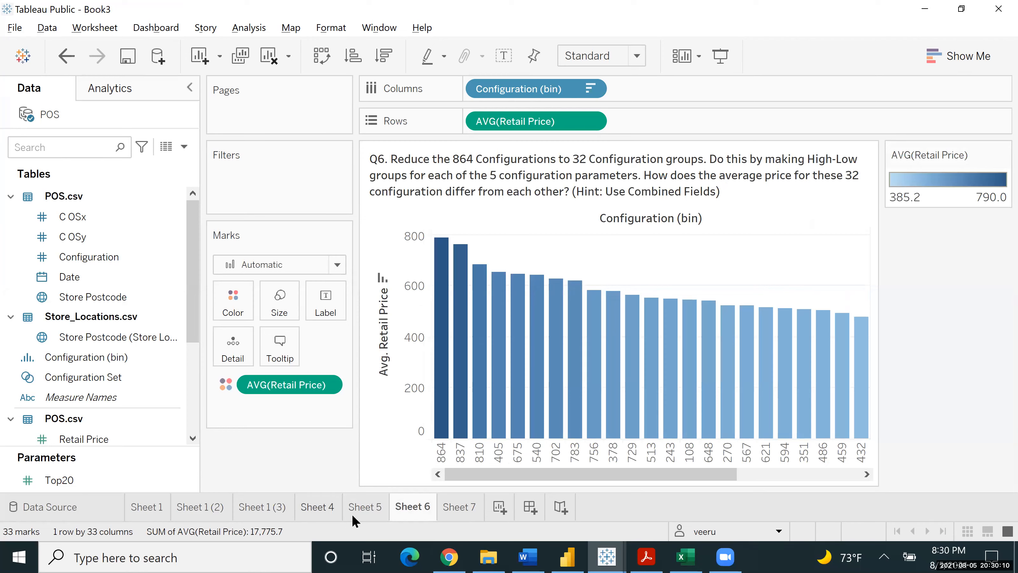
pyautogui.click(359, 509)
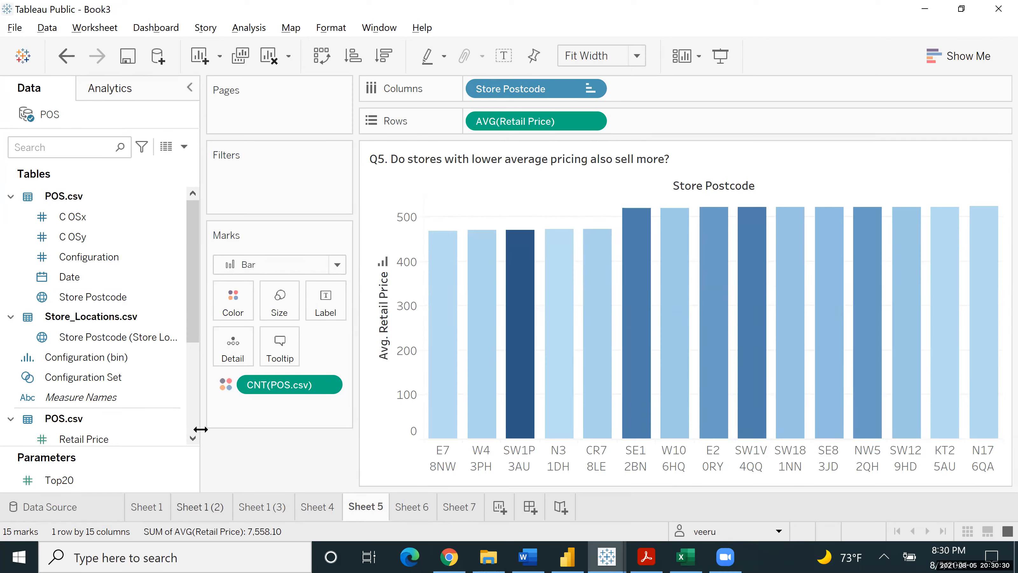
pyautogui.click(187, 412)
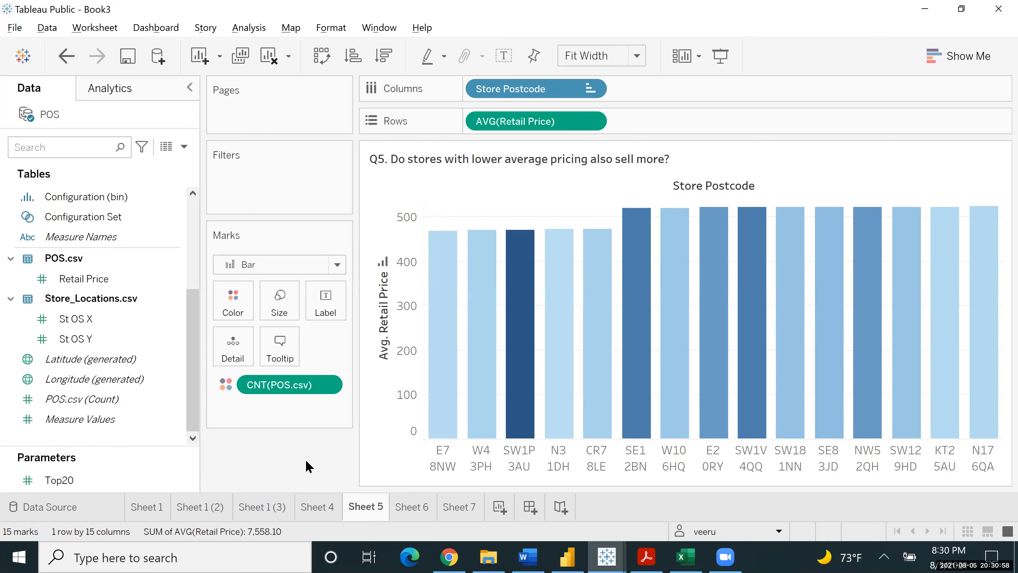
# Examine the Q6 chart of average retail price by configuration bin on Sheet 6, from the highest to the lowest bar
pyautogui.click(403, 503)
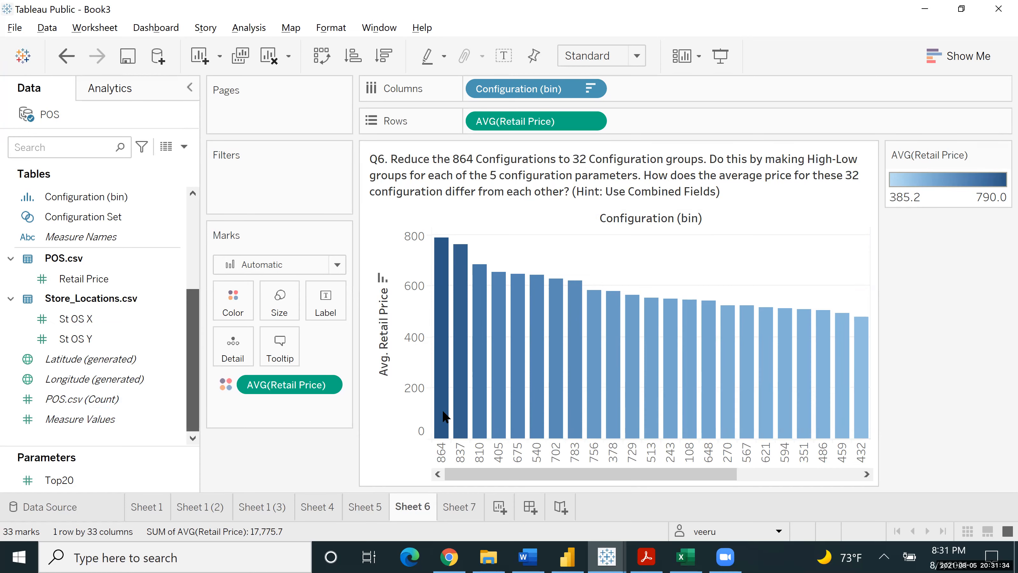
pyautogui.click(826, 475)
pyautogui.moveTo(857, 427)
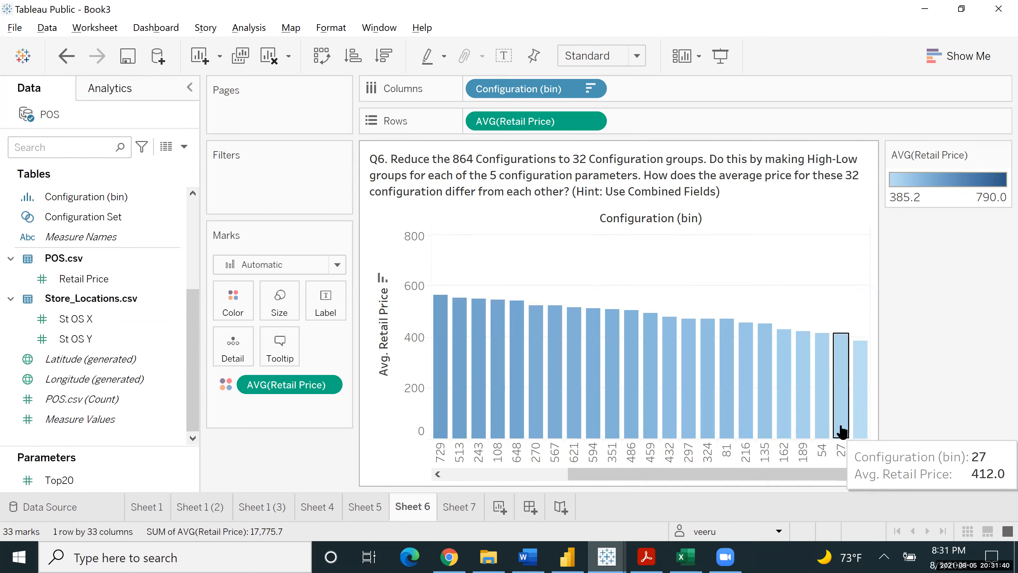
pyautogui.click(517, 473)
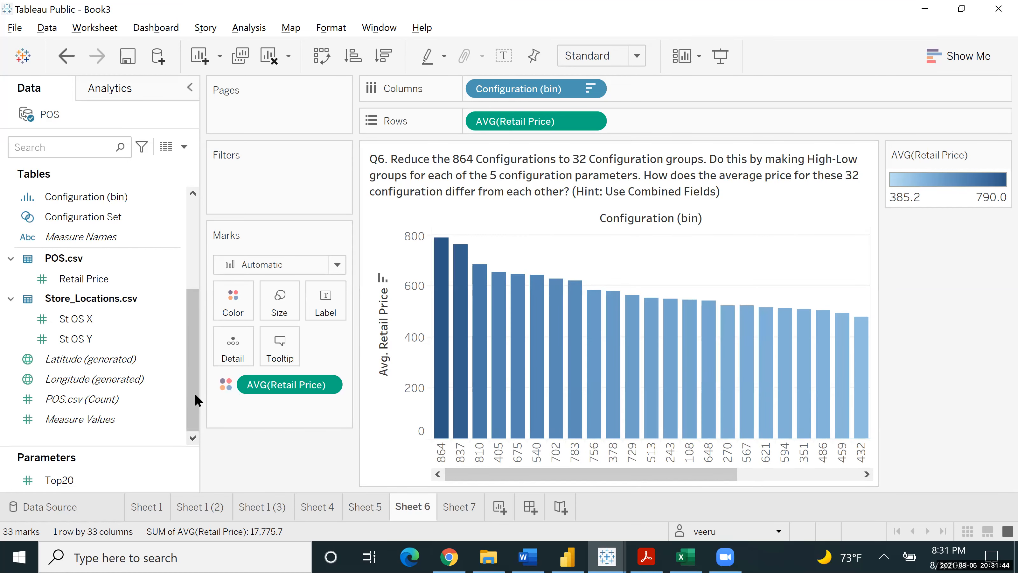
pyautogui.scroll(1, 194, 391)
pyautogui.scroll(1, 195, 385)
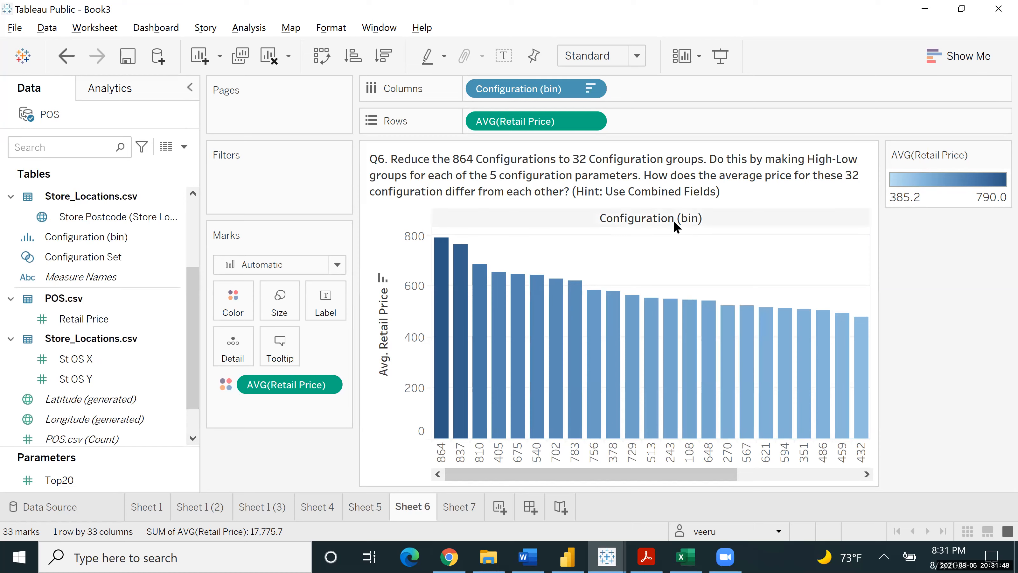
pyautogui.moveTo(555, 431)
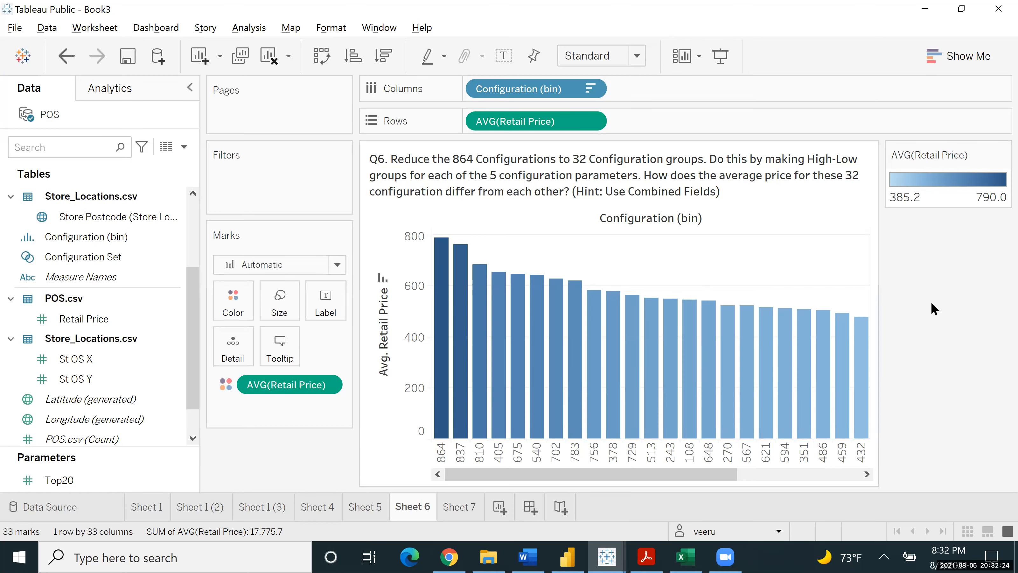
# Create a new worksheet and place the Configuration field on Rows to list all its members
pyautogui.click(499, 505)
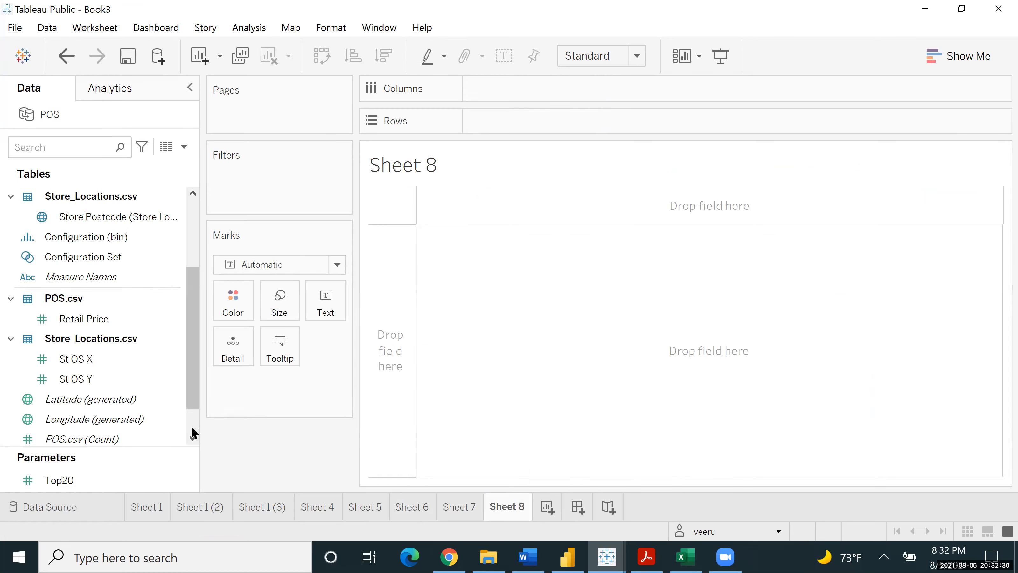
pyautogui.click(152, 255)
pyautogui.click(167, 231)
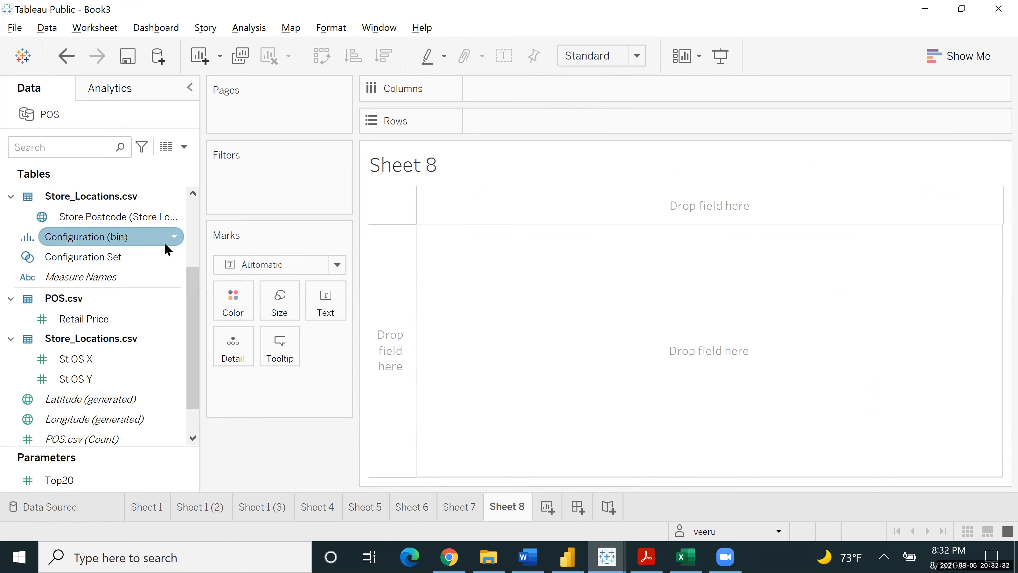
pyautogui.click(193, 210)
pyautogui.click(134, 258)
pyautogui.moveTo(132, 261)
pyautogui.mouseDown()
pyautogui.moveTo(488, 223)
pyautogui.moveTo(557, 136)
pyautogui.moveTo(547, 135)
pyautogui.mouseUp()
pyautogui.click(553, 267)
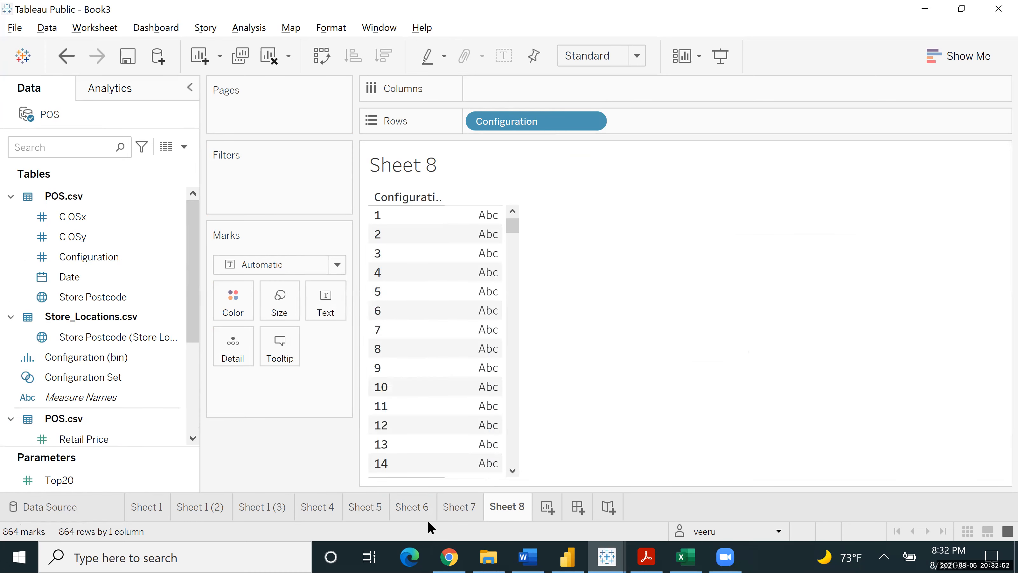
# Return to Sheet 6 and check the bin size and value range defined for Configuration (bin), without changing them
pyautogui.moveTo(424, 518)
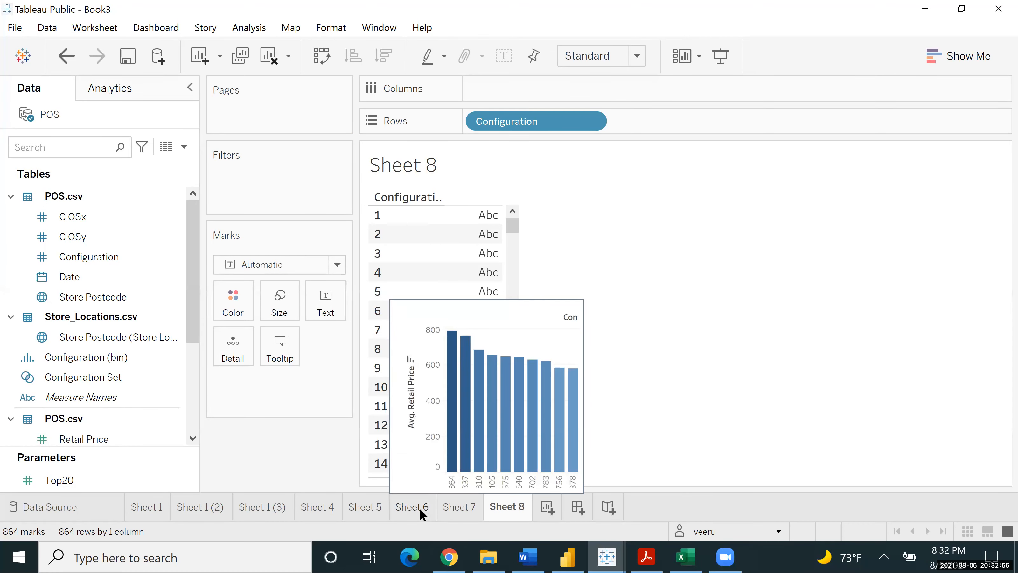
pyautogui.click(420, 508)
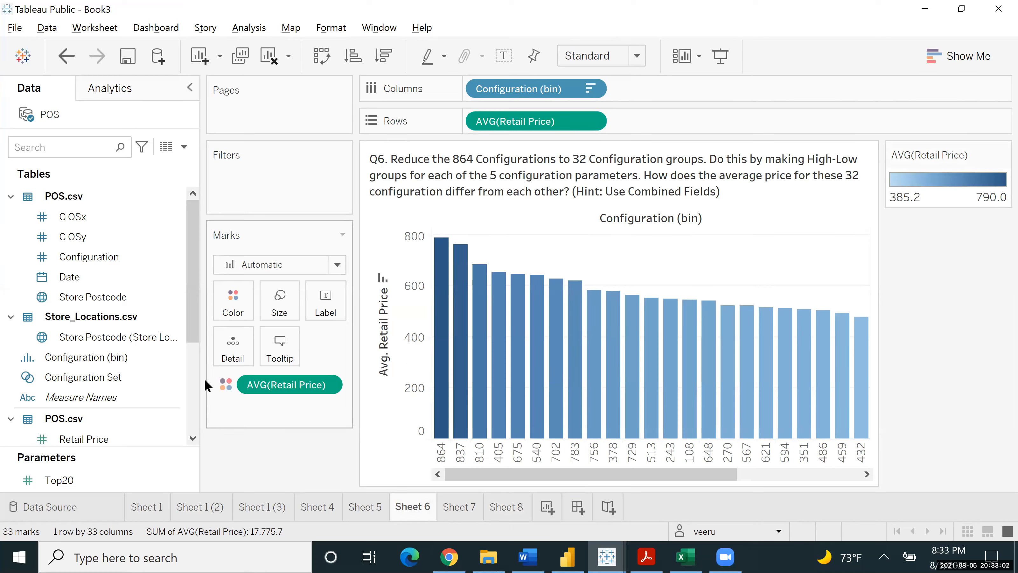
pyautogui.rightClick(164, 353)
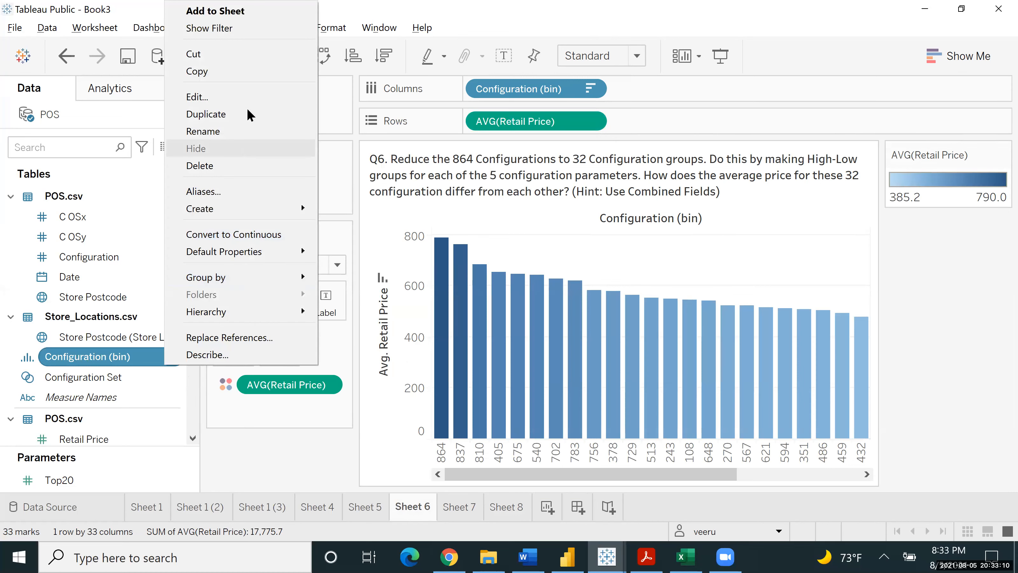
pyautogui.click(249, 99)
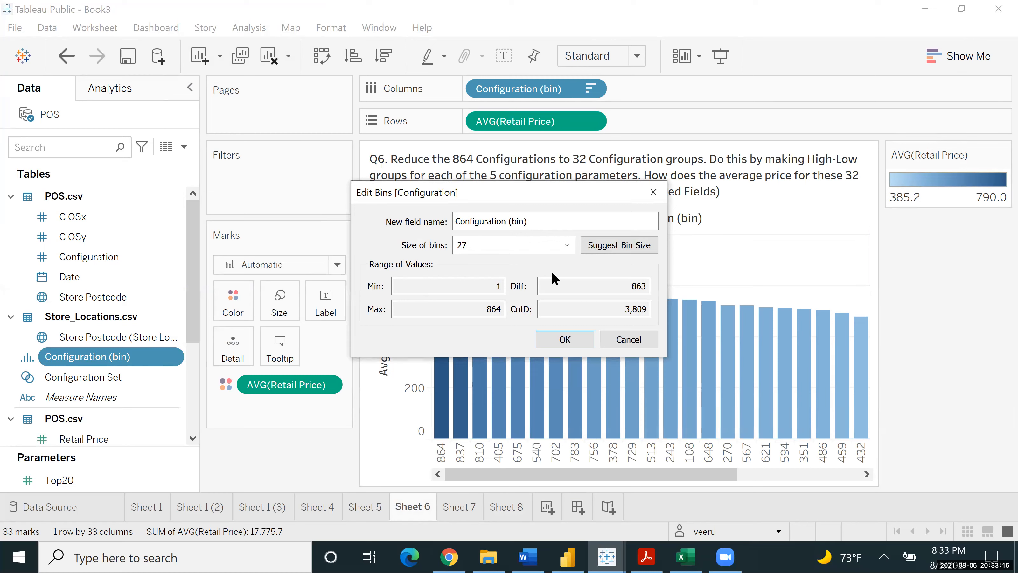
pyautogui.click(616, 341)
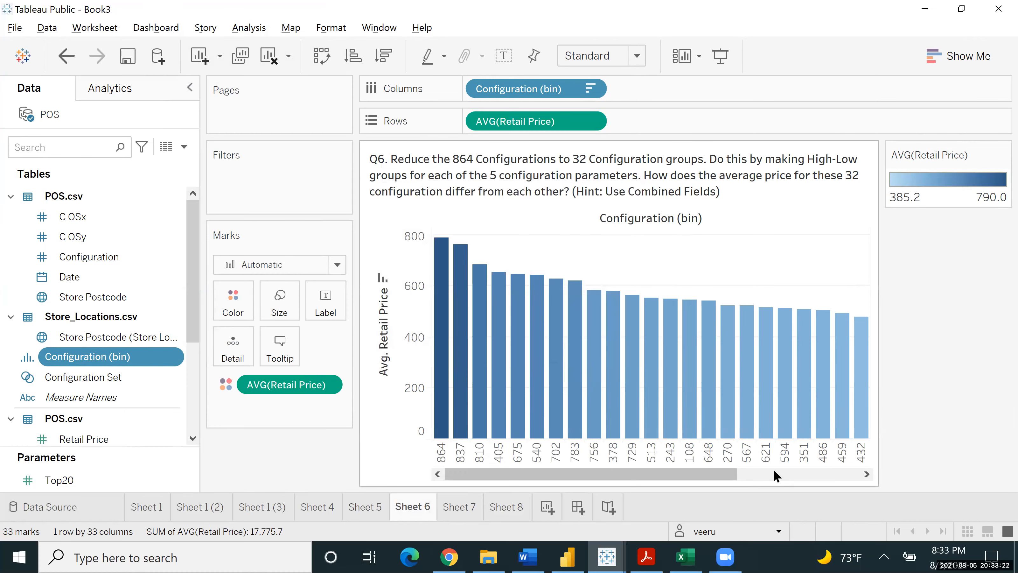
# Clear the average retail price sort on Sheet 6 so the Configuration (bin) bars follow bin order
pyautogui.click(774, 473)
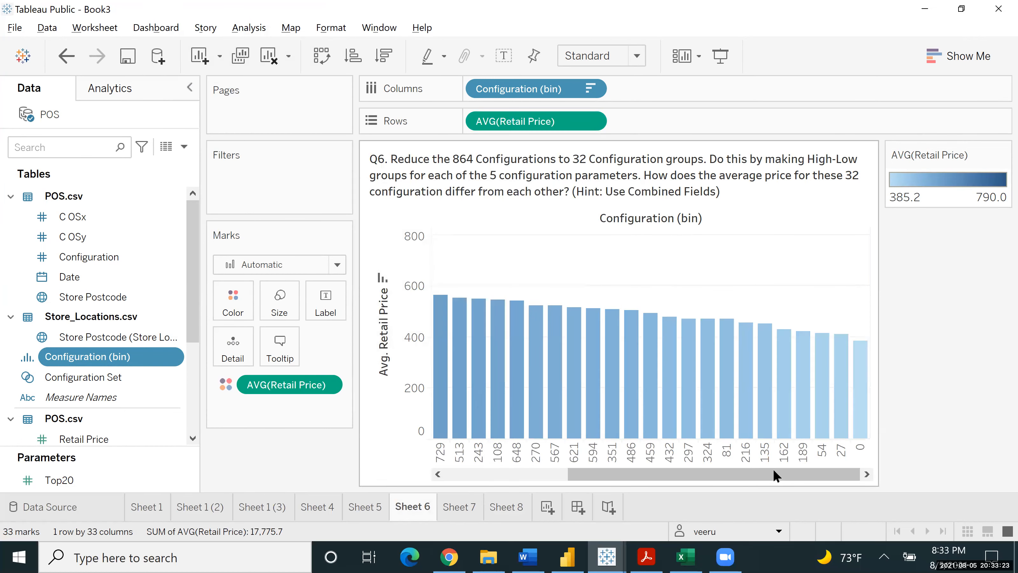
pyautogui.click(497, 473)
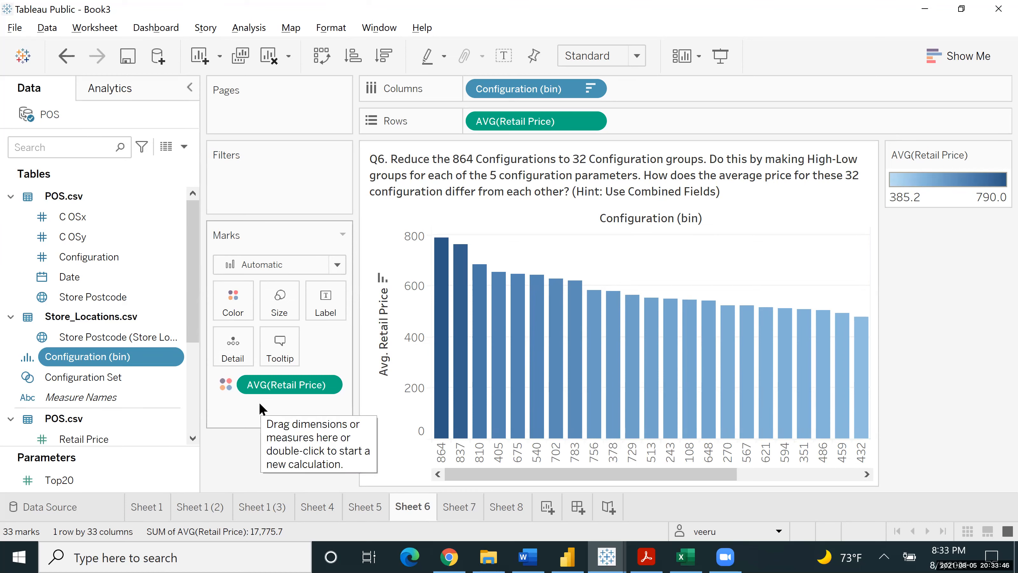
pyautogui.click(379, 281)
pyautogui.click(379, 281)
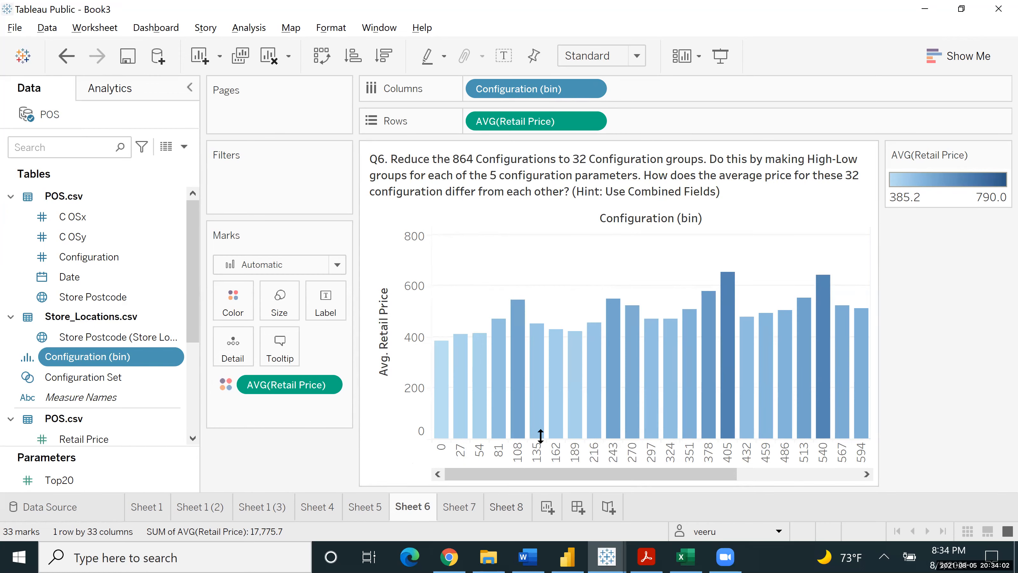
pyautogui.moveTo(546, 473); pyautogui.dragTo(676, 484)
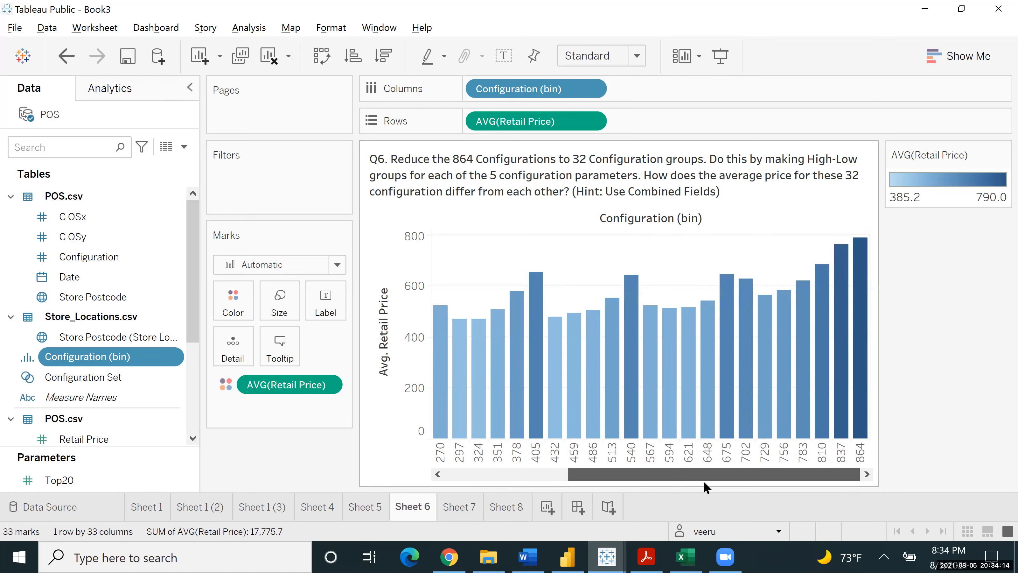
pyautogui.moveTo(698, 481)
pyautogui.mouseDown()
pyautogui.moveTo(548, 494)
pyautogui.moveTo(716, 476)
pyautogui.mouseUp()
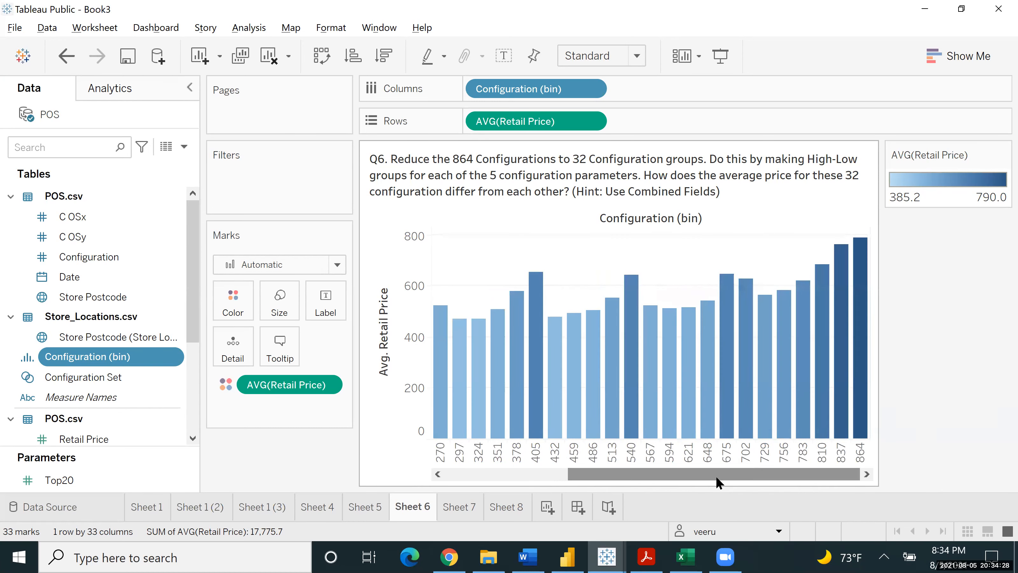
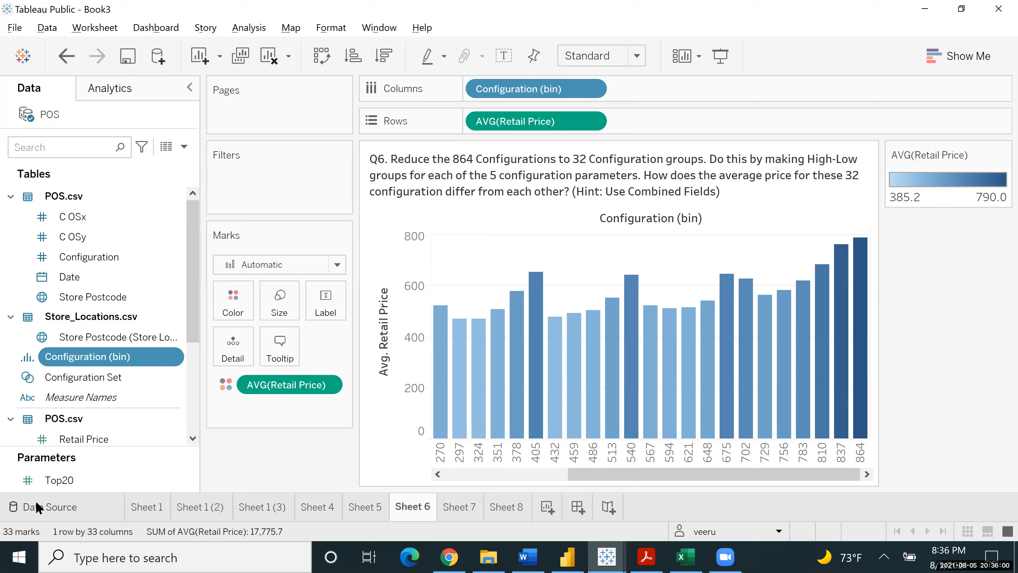
# Review the columns of the joined POS data source, including Configuration (bin), and return to Sheet 6
pyautogui.click(48, 506)
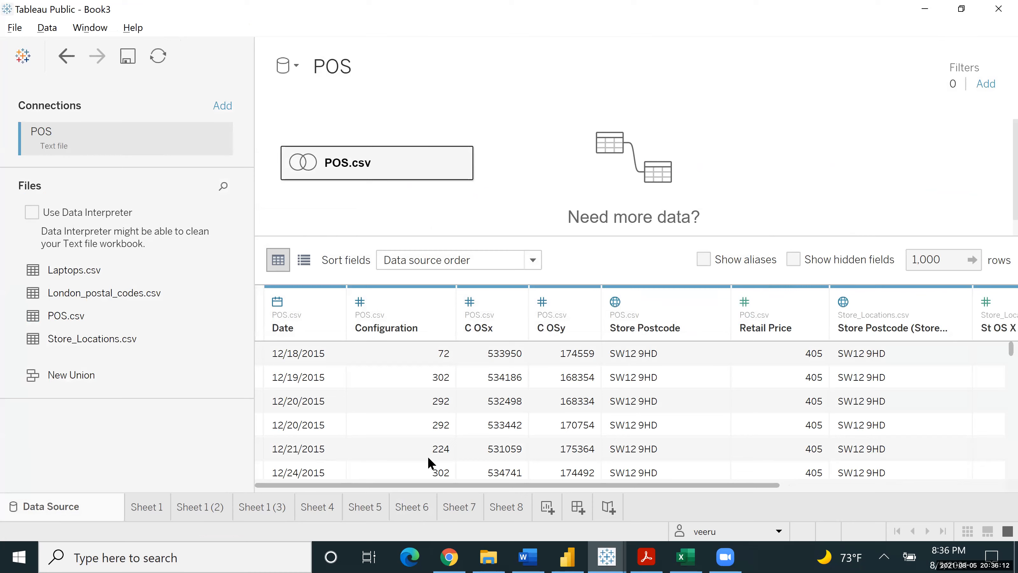
pyautogui.moveTo(468, 483); pyautogui.dragTo(625, 487)
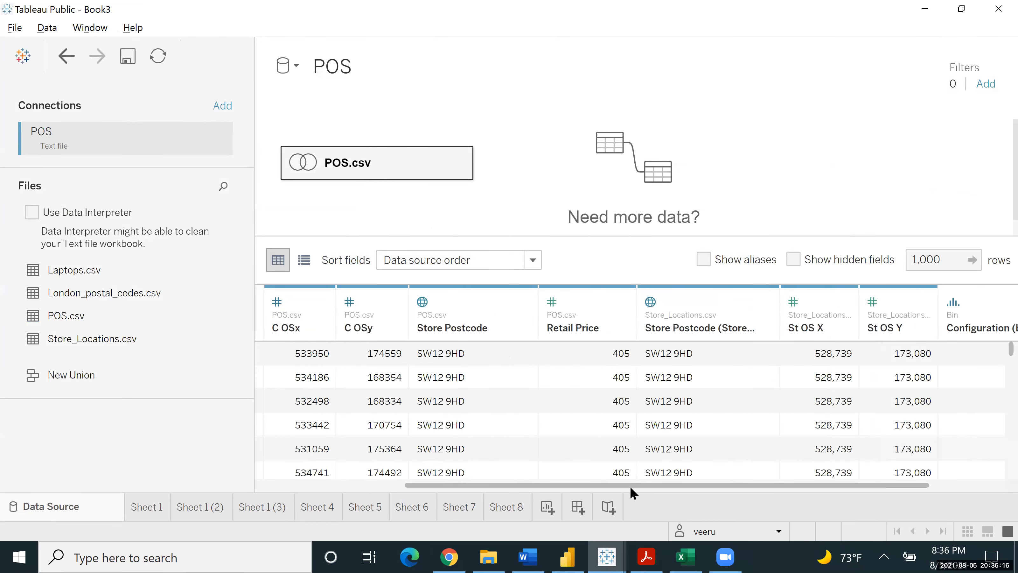
pyautogui.moveTo(693, 484); pyautogui.dragTo(699, 482)
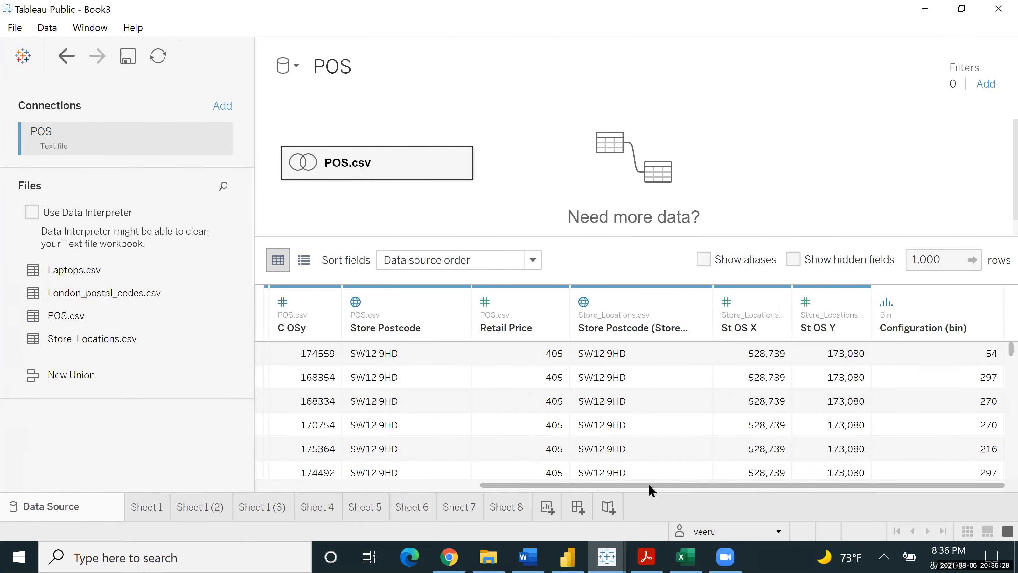
pyautogui.hscroll(-2, 649, 485)
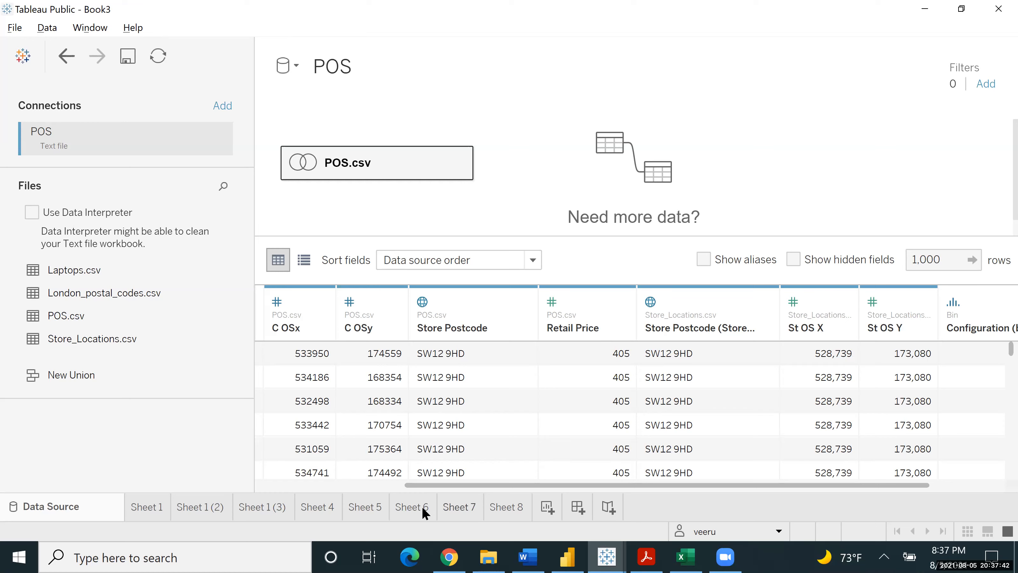
pyautogui.moveTo(421, 506)
pyautogui.click(422, 506)
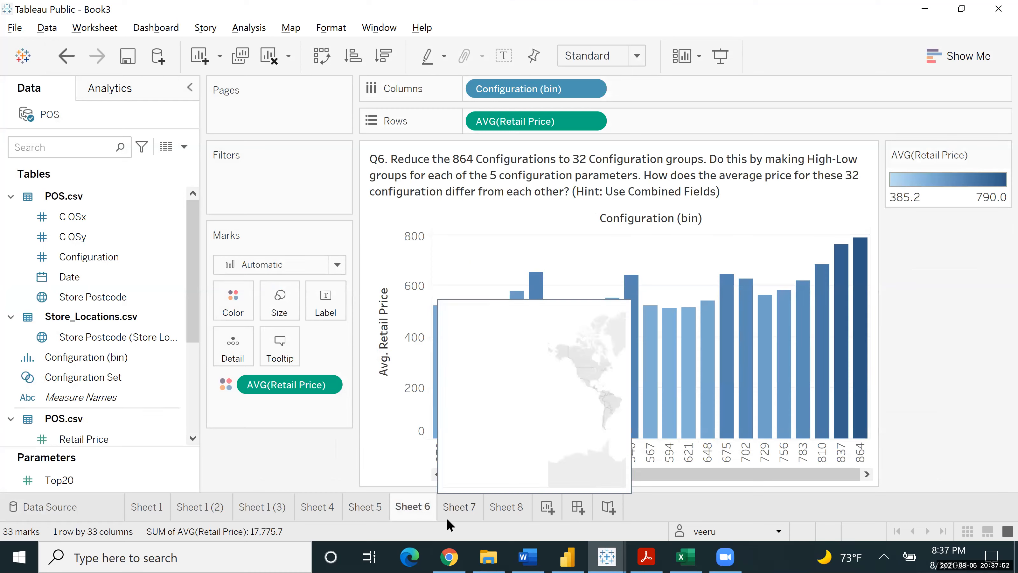
# Create a new worksheet and plot the Store Postcode field from POS.csv on a map
pyautogui.click(541, 511)
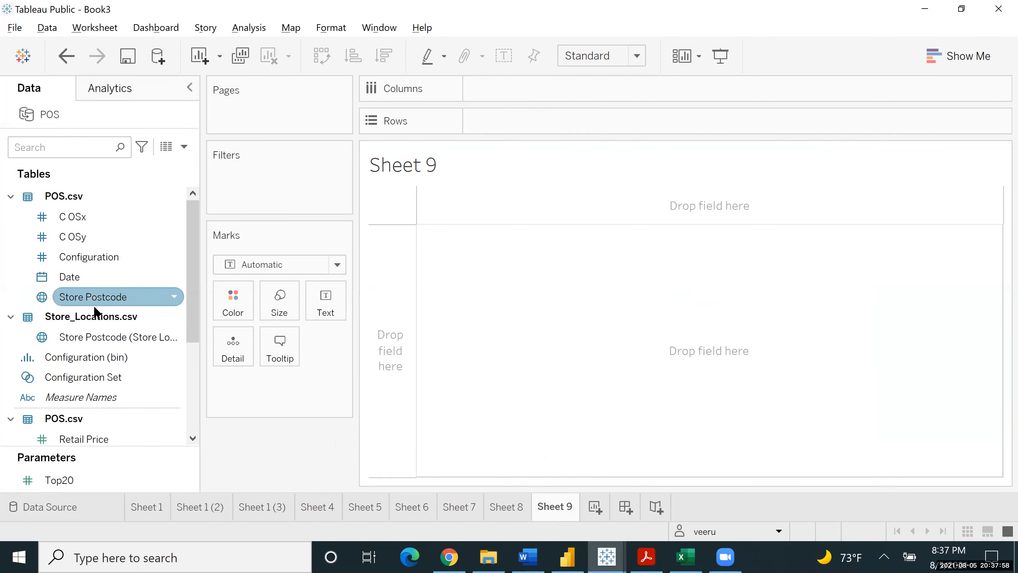
pyautogui.moveTo(98, 304); pyautogui.dragTo(521, 302)
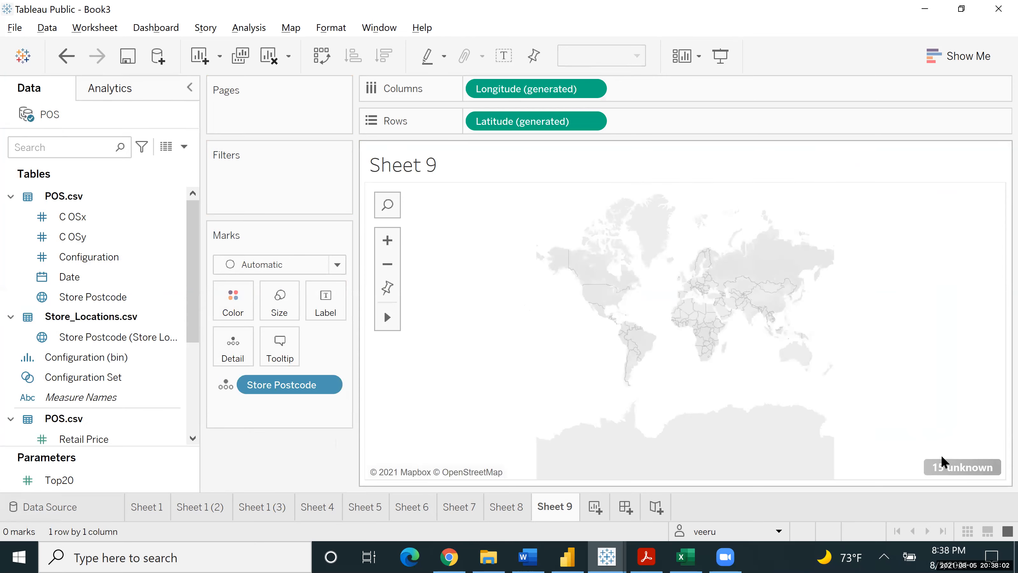
# Check the location matches of the unknown Store Postcode values for United Kingdom and leave them unedited
pyautogui.click(946, 468)
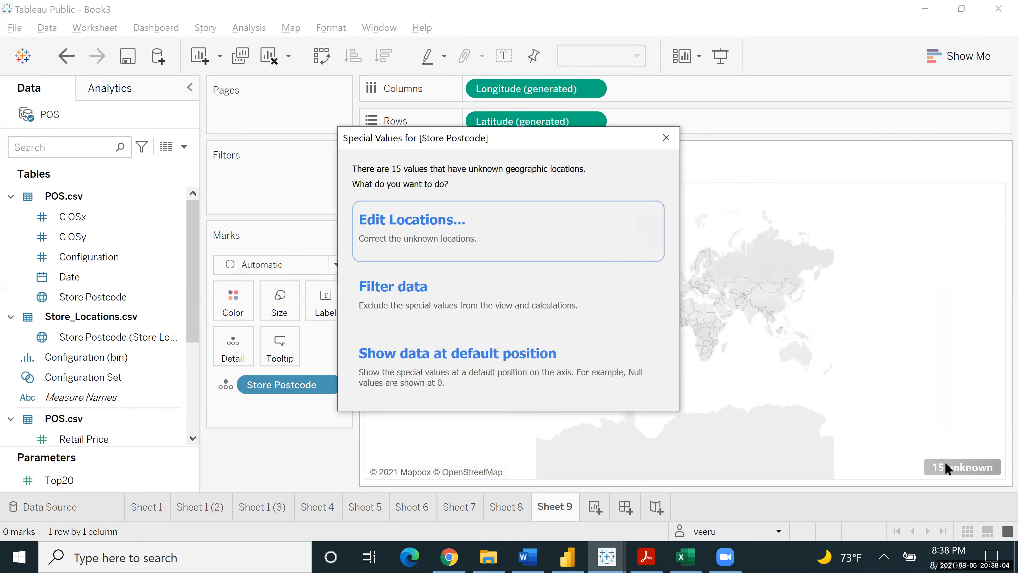
pyautogui.click(584, 230)
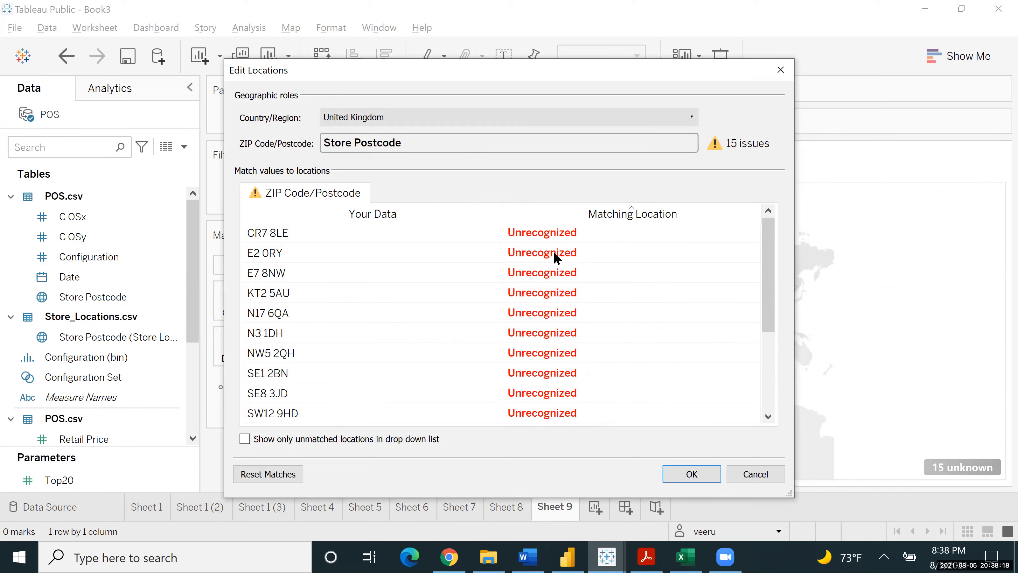
pyautogui.click(740, 469)
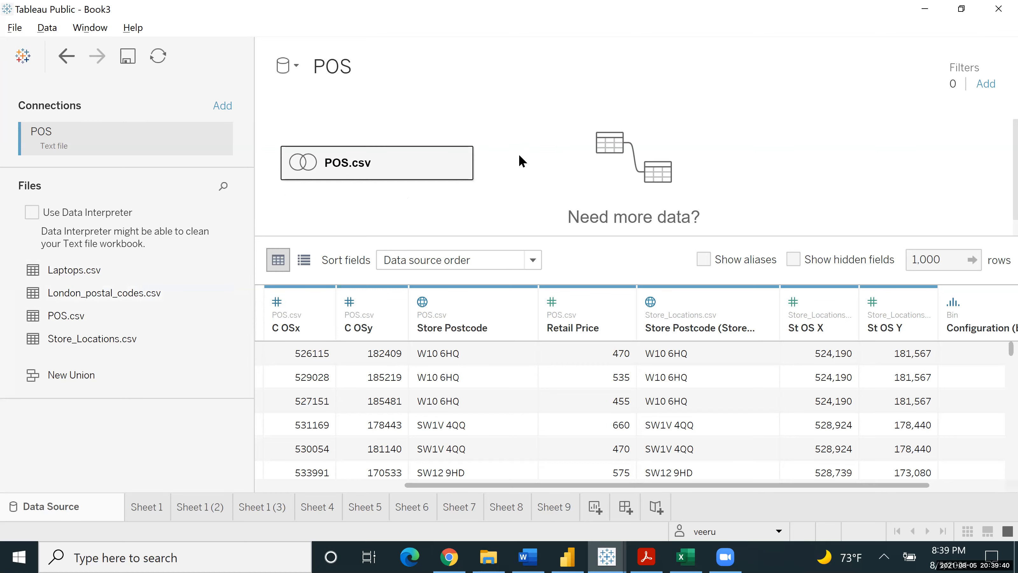
# In the data source, open the POS.csv logical table to show its joined physical tables
pyautogui.moveTo(429, 163)
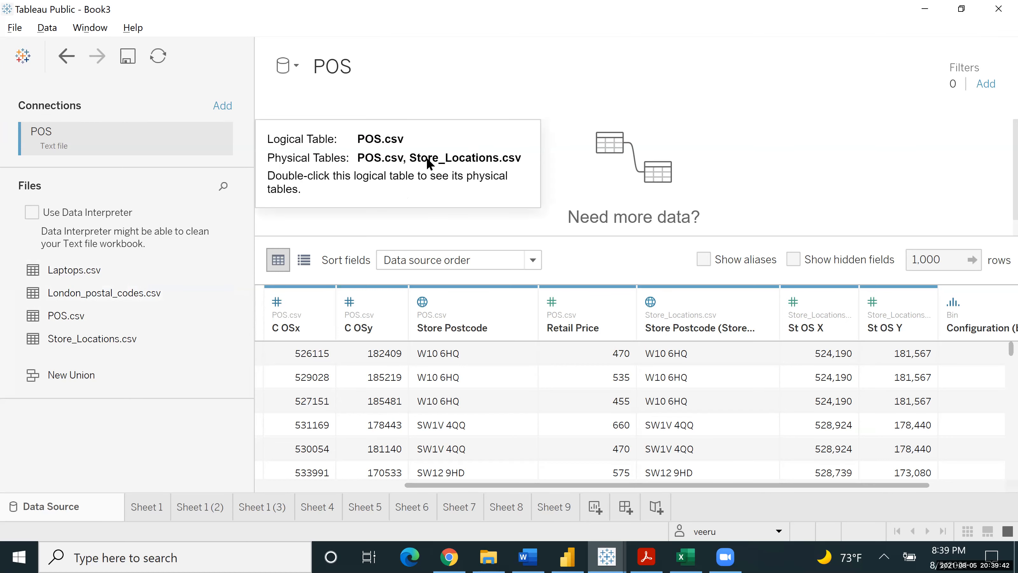
pyautogui.doubleClick(286, 224)
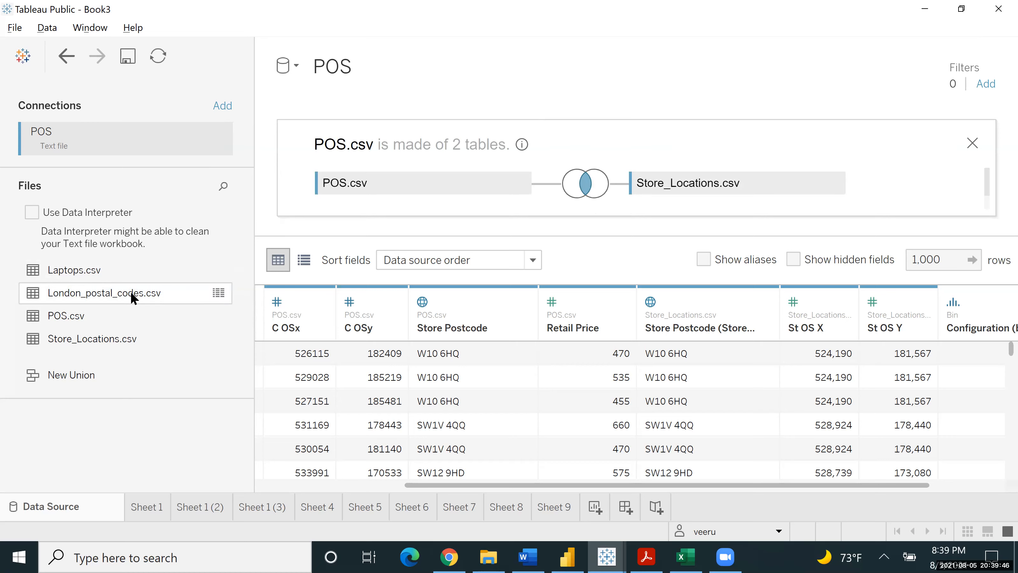
# Try to add London_postal_codes.csv from the existing POS connection to the POS.csv join
pyautogui.moveTo(130, 292); pyautogui.dragTo(886, 179)
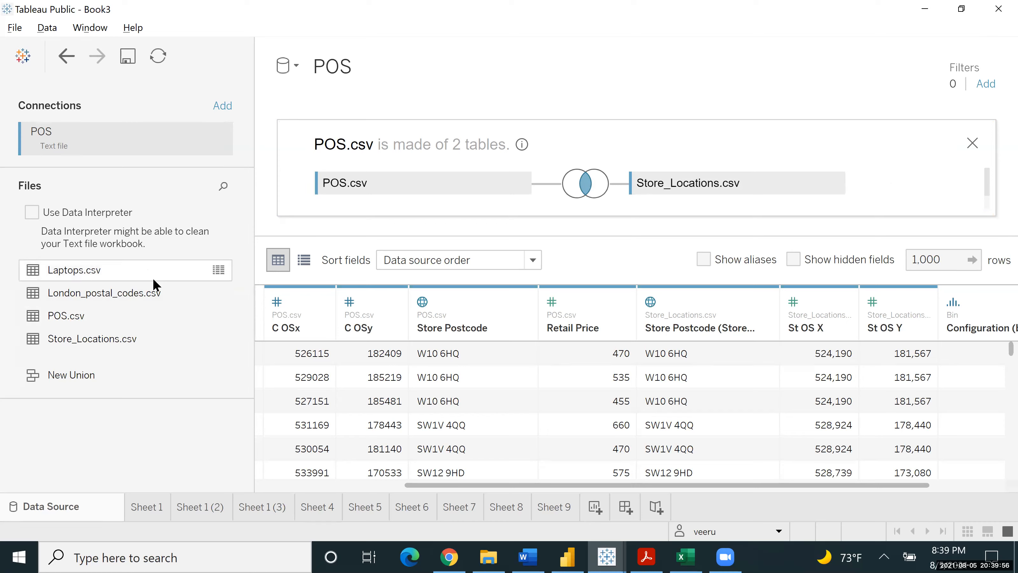
pyautogui.moveTo(141, 289); pyautogui.dragTo(572, 219)
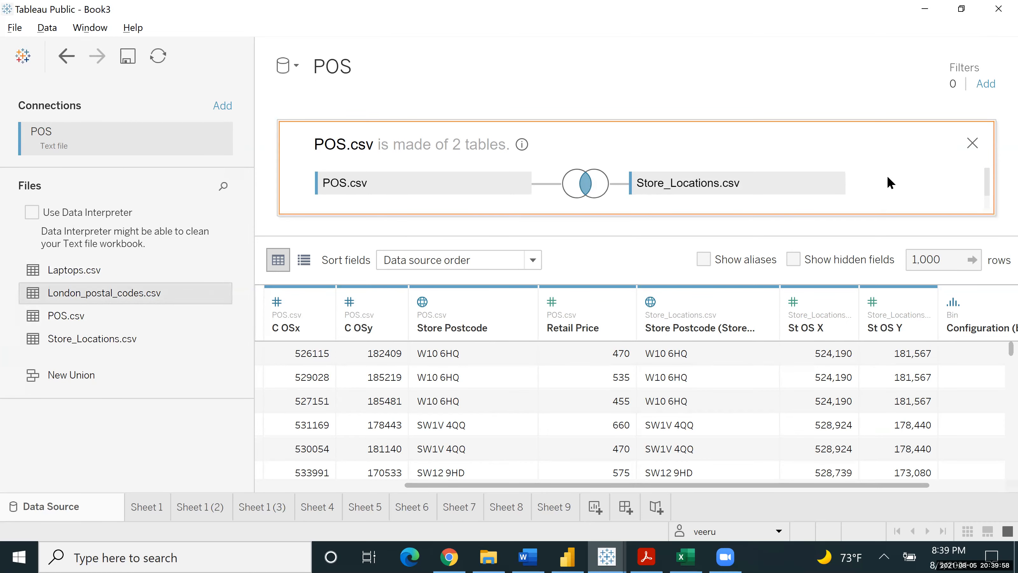
pyautogui.moveTo(887, 175); pyautogui.dragTo(887, 176)
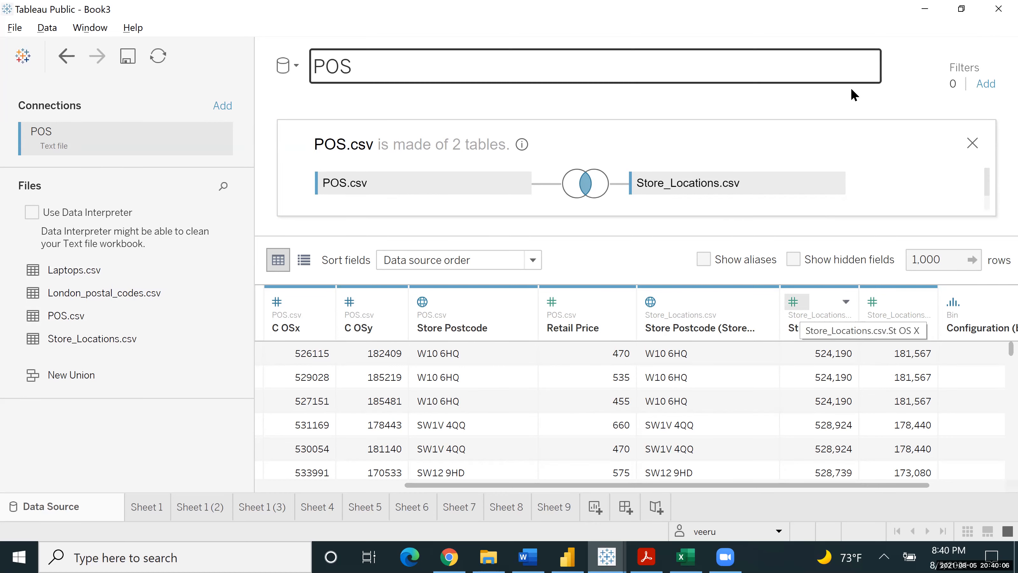
pyautogui.moveTo(100, 292); pyautogui.dragTo(895, 178)
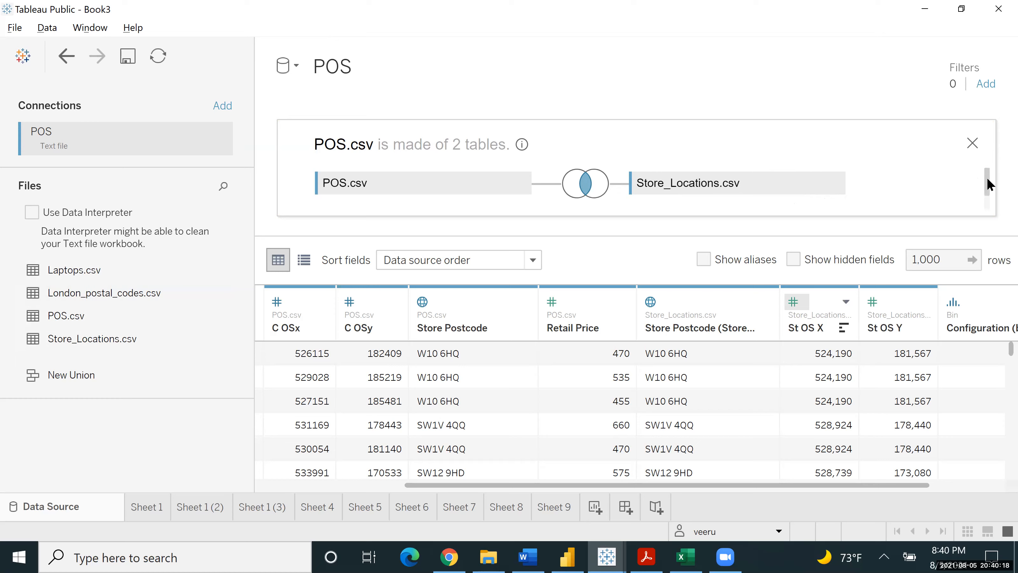
pyautogui.moveTo(985, 175)
pyautogui.mouseDown()
pyautogui.moveTo(988, 197)
pyautogui.moveTo(989, 167)
pyautogui.mouseUp()
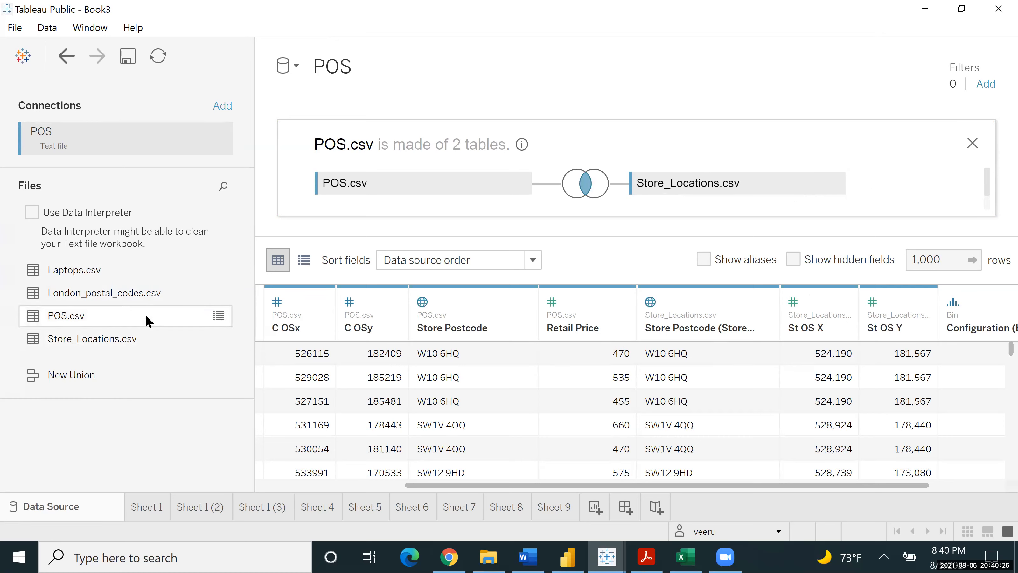
pyautogui.moveTo(139, 291); pyautogui.dragTo(741, 198)
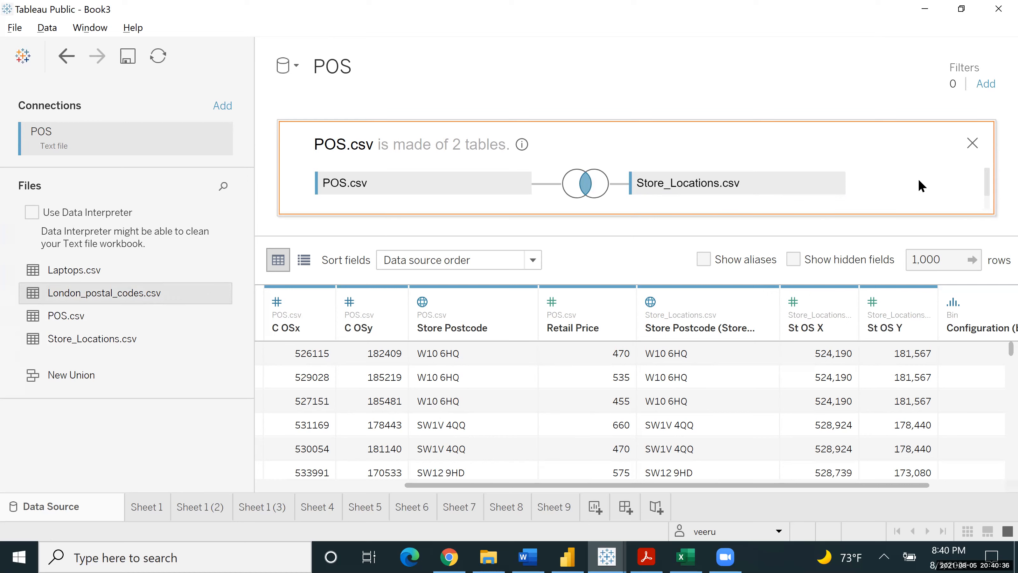
pyautogui.moveTo(919, 180); pyautogui.dragTo(913, 180)
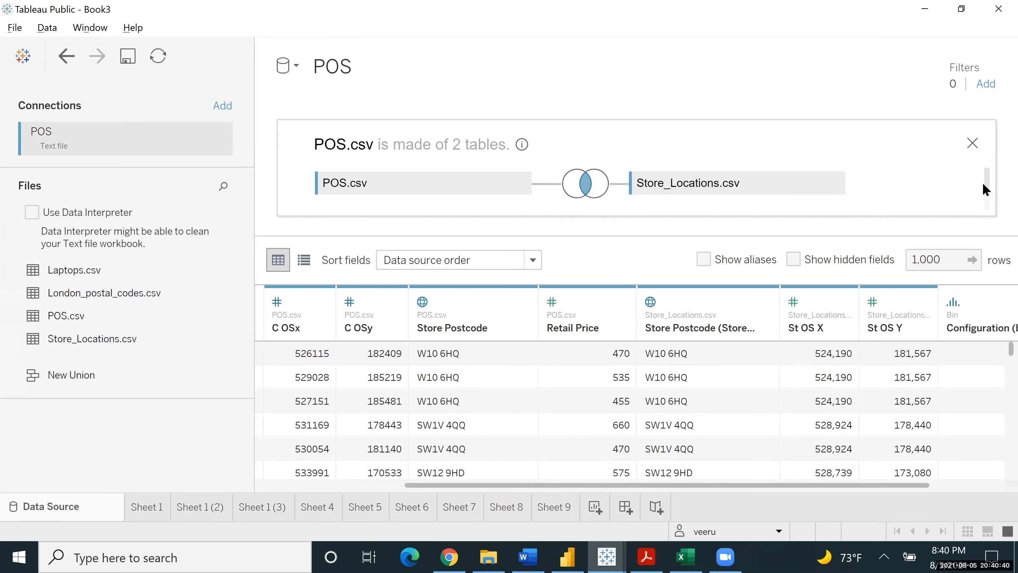
pyautogui.scroll(-1, 986, 178)
pyautogui.scroll(1, 986, 170)
pyautogui.click(984, 84)
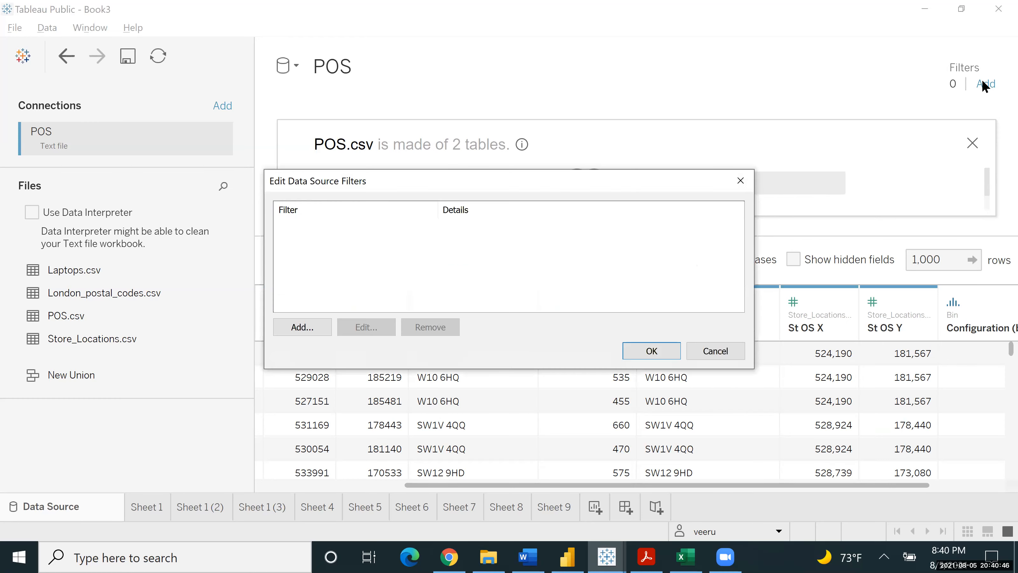
pyautogui.click(743, 185)
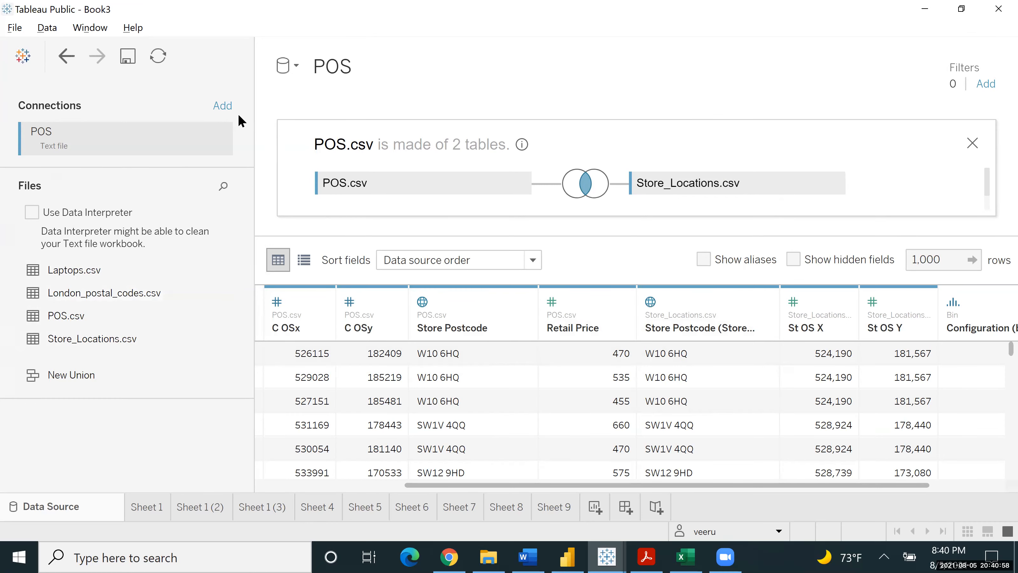
# Add a second text file connection to London_postal_codes.csv in the data source
pyautogui.click(223, 107)
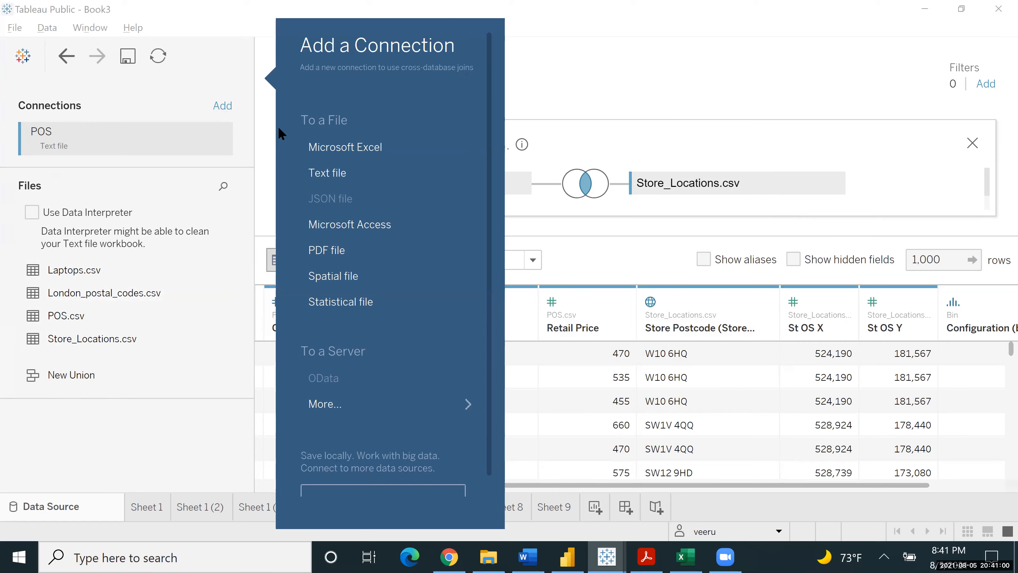
pyautogui.click(348, 180)
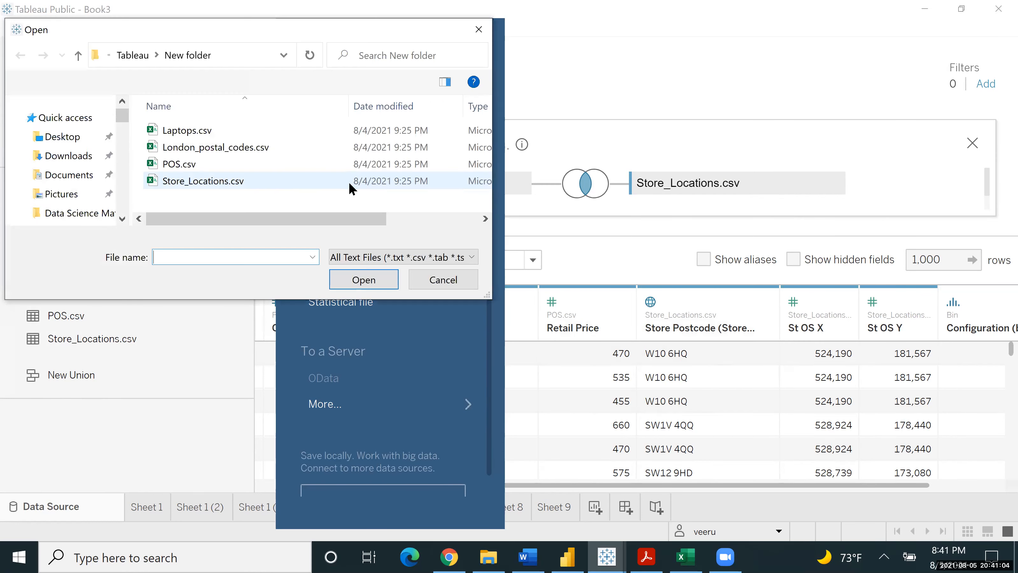
pyautogui.click(259, 145)
pyautogui.click(349, 283)
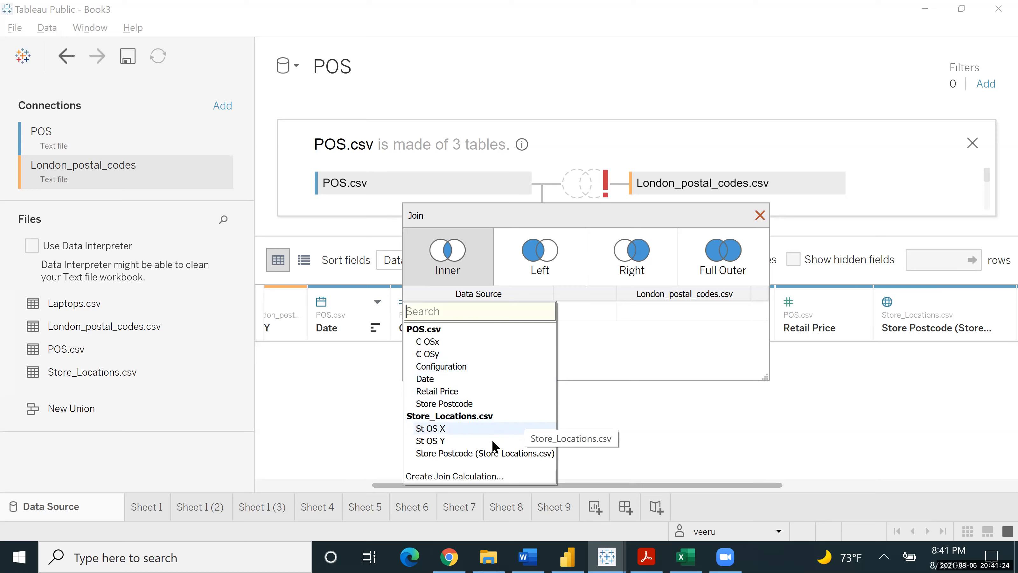
# Define the inner join clause for London_postal_codes.csv as Store Postcode (Store_Locations.csv) = Postcode
pyautogui.click(493, 453)
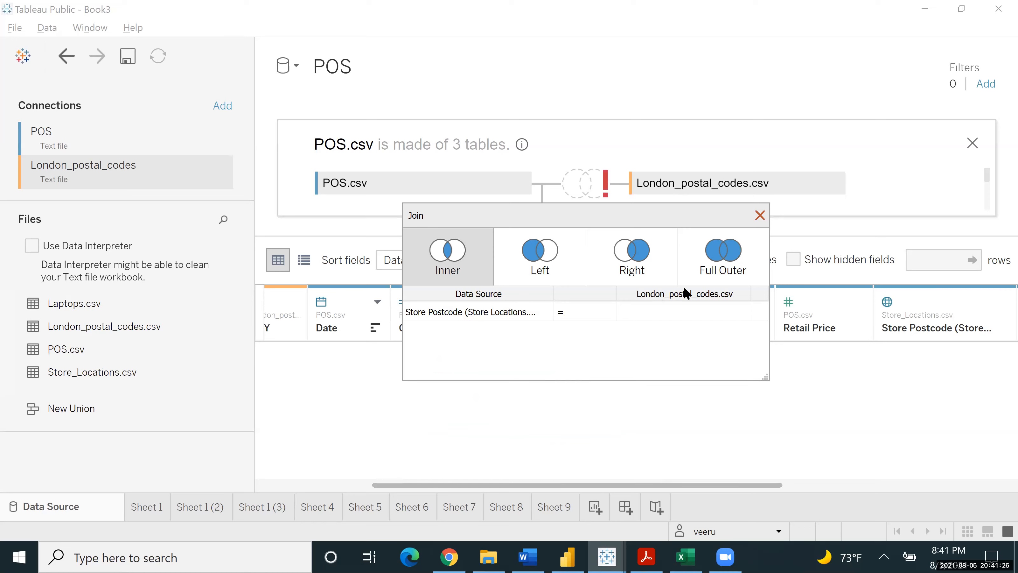
pyautogui.click(672, 311)
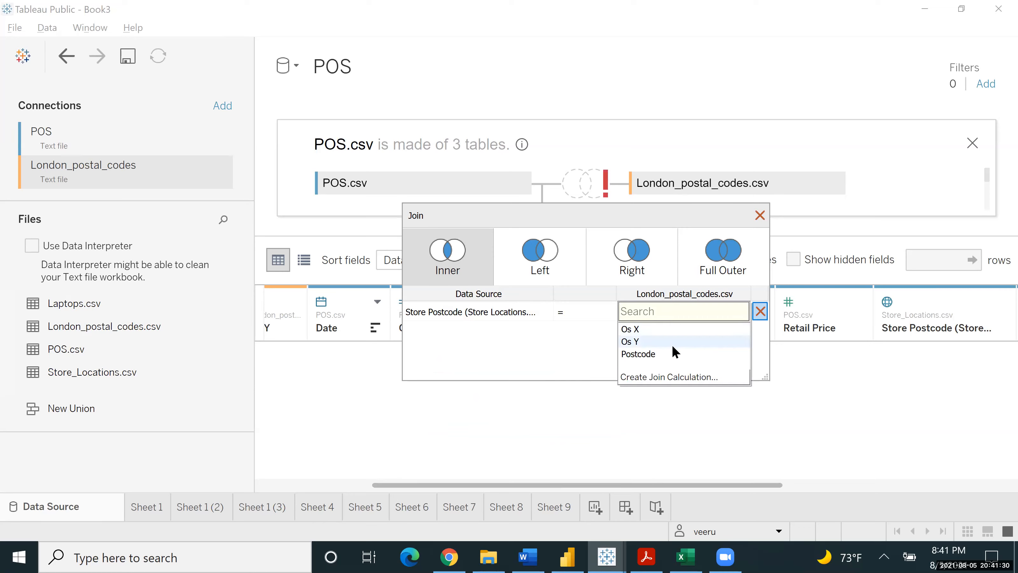
pyautogui.click(674, 354)
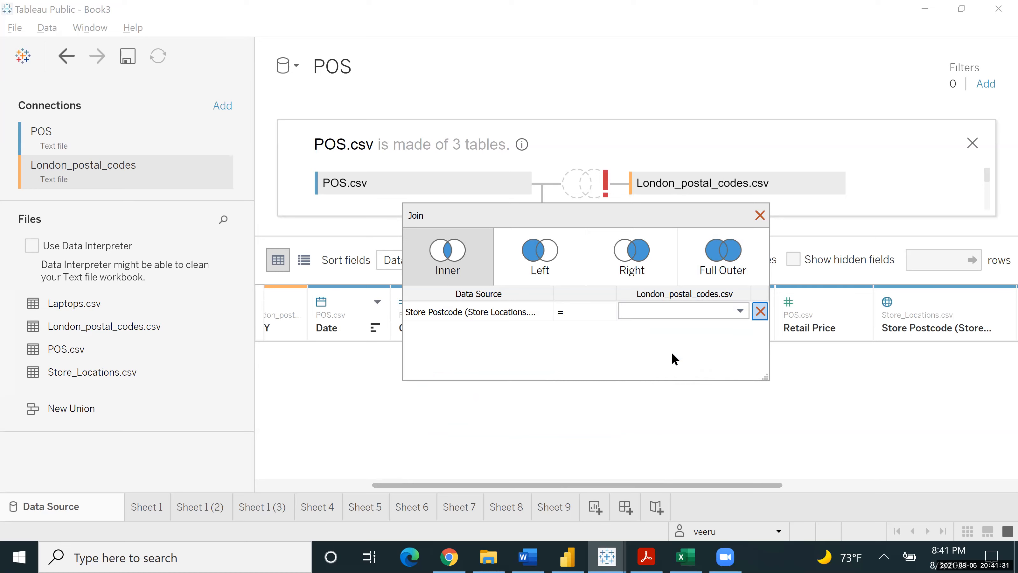
pyautogui.click(739, 309)
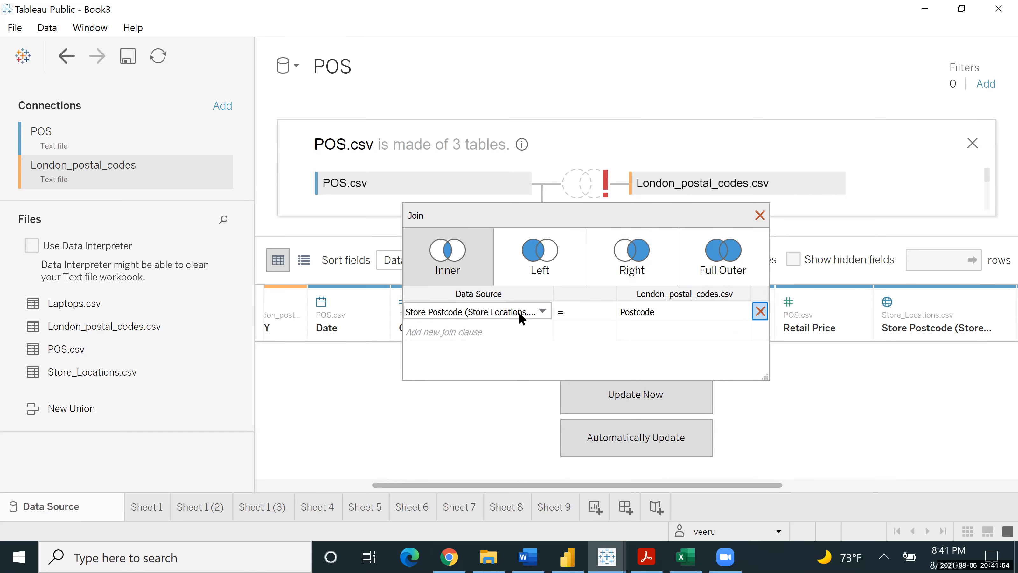
# Review the available join fields, and open London_postal_codes.csv from New folder in Excel to examine its columns
pyautogui.click(540, 312)
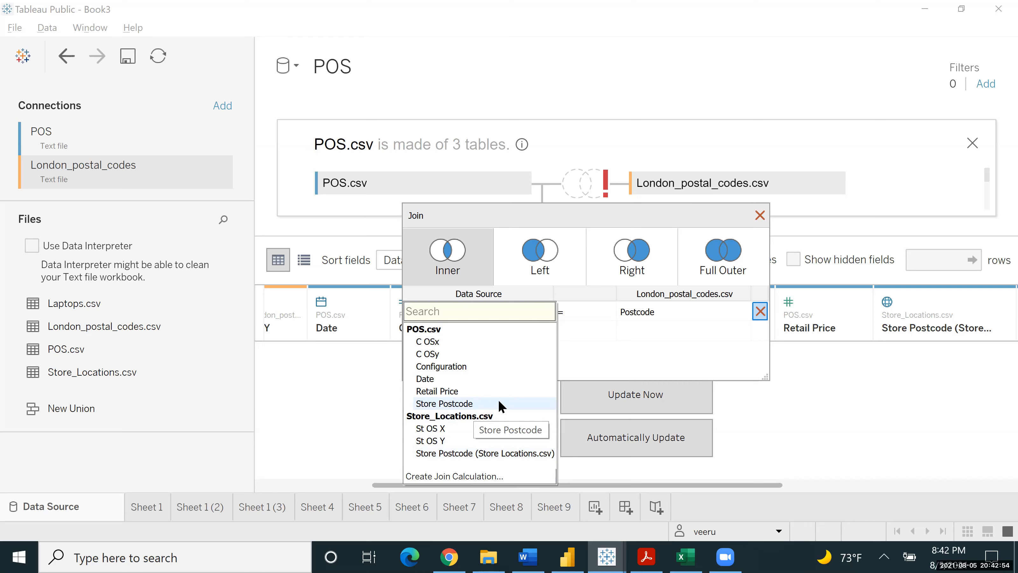
pyautogui.moveTo(687, 557)
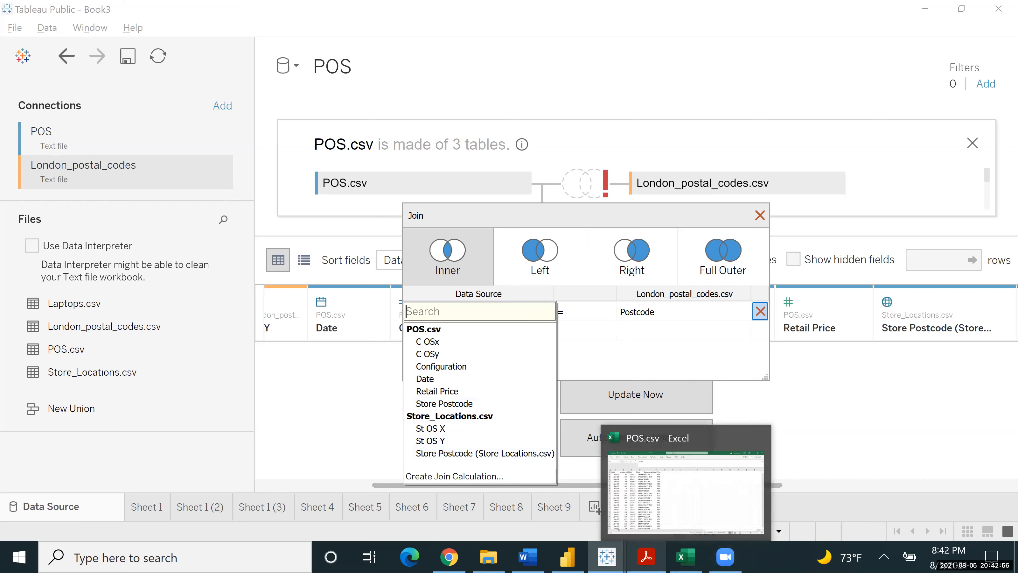
pyautogui.moveTo(488, 556)
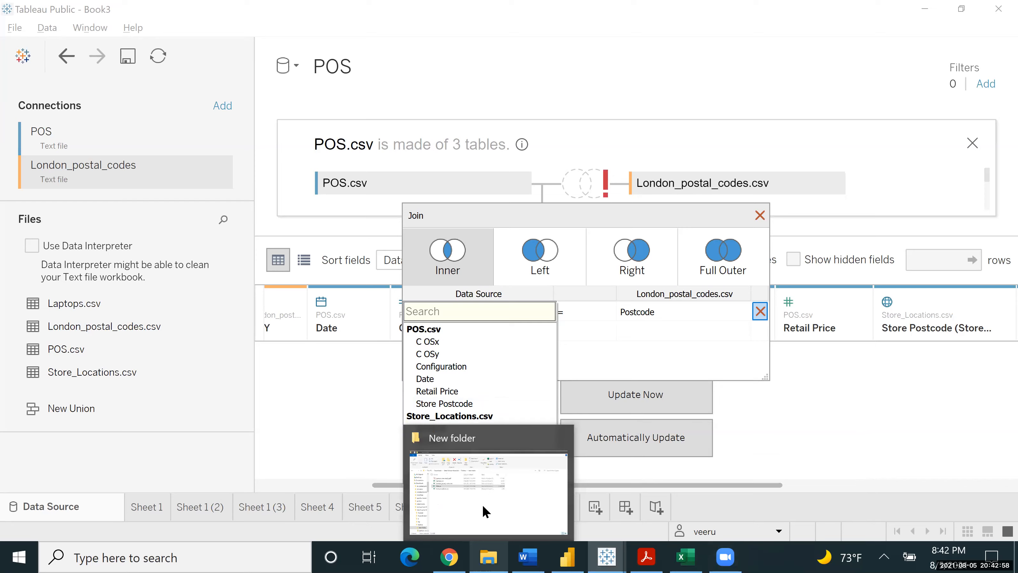
pyautogui.click(483, 507)
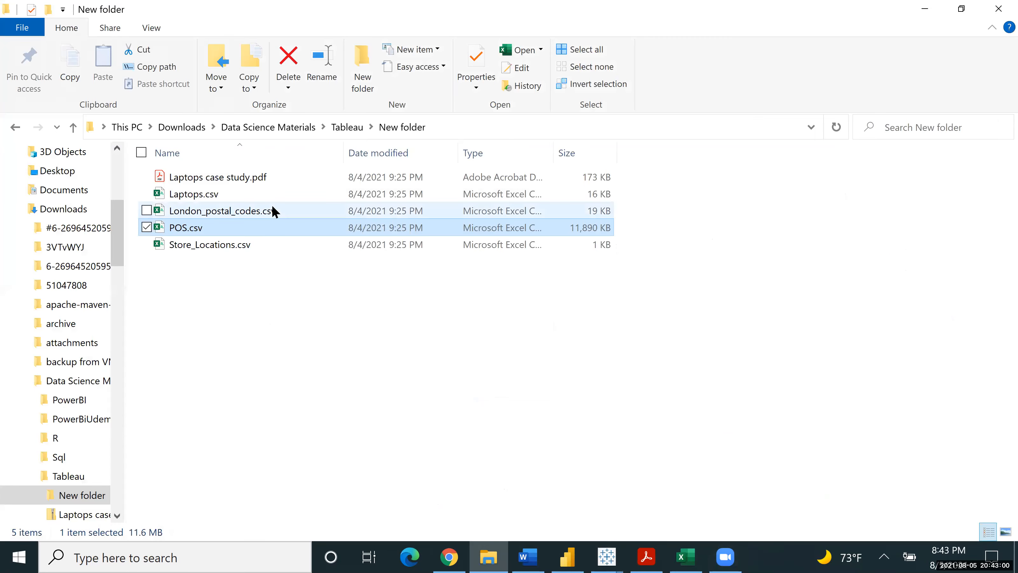
pyautogui.click(273, 208)
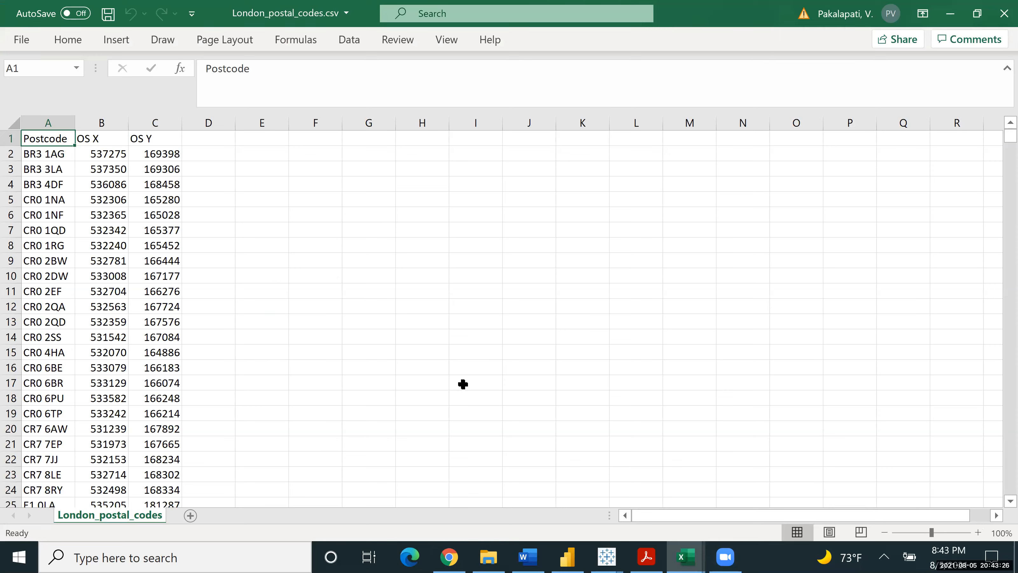
# Check the questions in Laptops case study.pdf and open Store_Locations.csv in Excel to examine the store coordinates
pyautogui.click(646, 556)
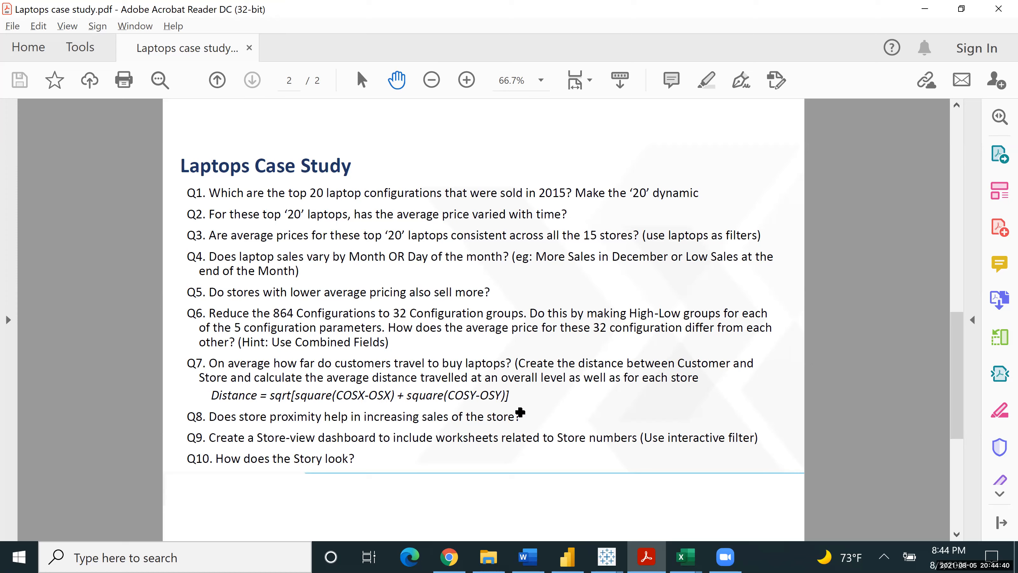
pyautogui.hotkey('alt', 'Tab')
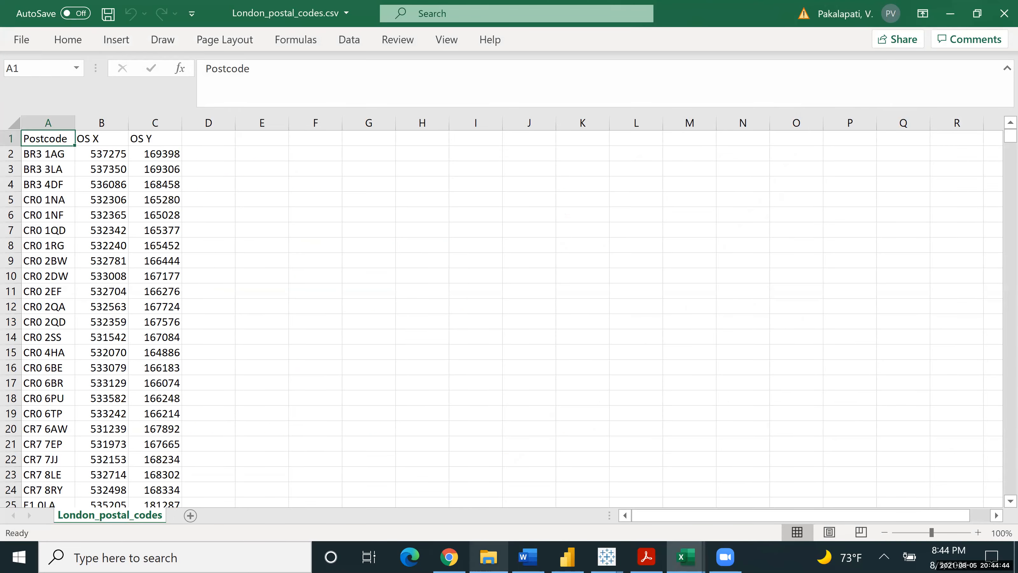
pyautogui.moveTo(488, 556)
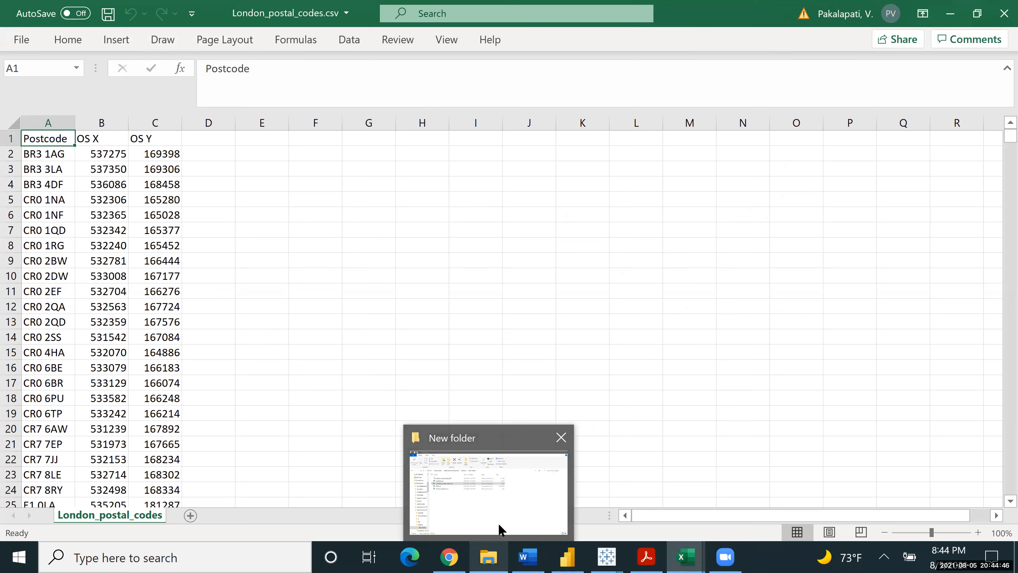
pyautogui.click(498, 523)
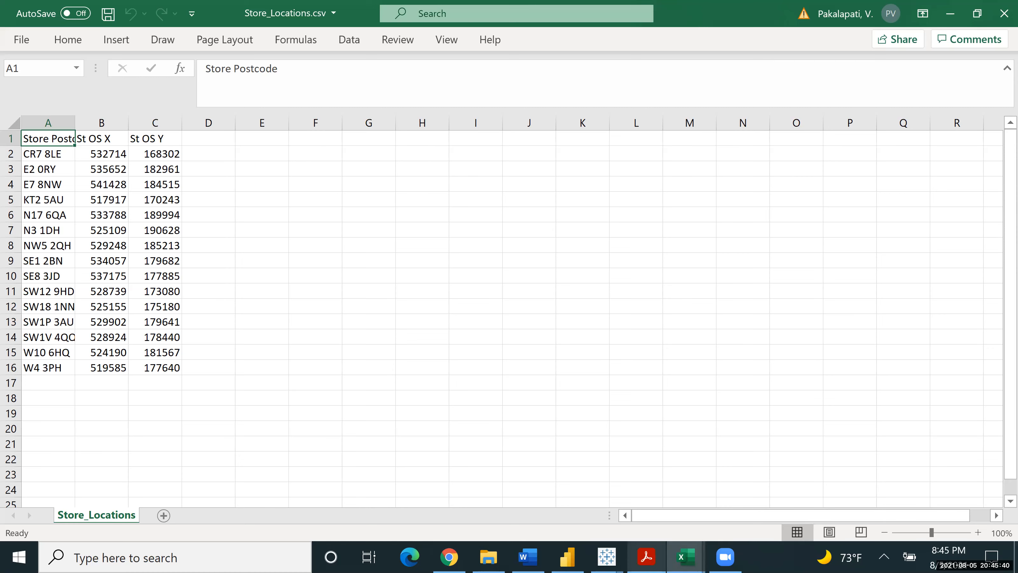
# Reread the case study questions in the PDF and return to Store_Locations.csv in Excel
pyautogui.moveTo(647, 556)
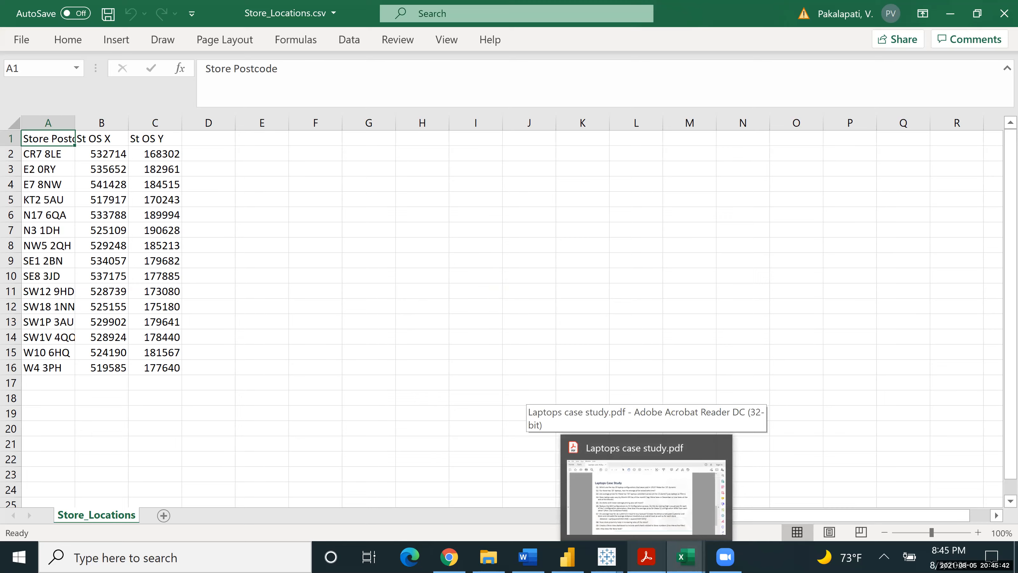
pyautogui.click(646, 557)
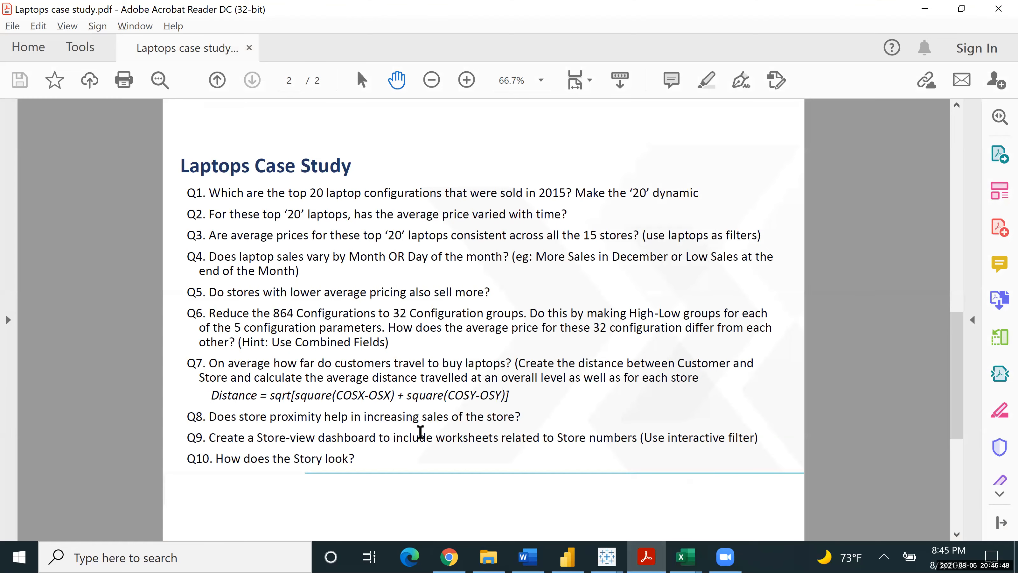
pyautogui.hotkey('alt', 'Tab')
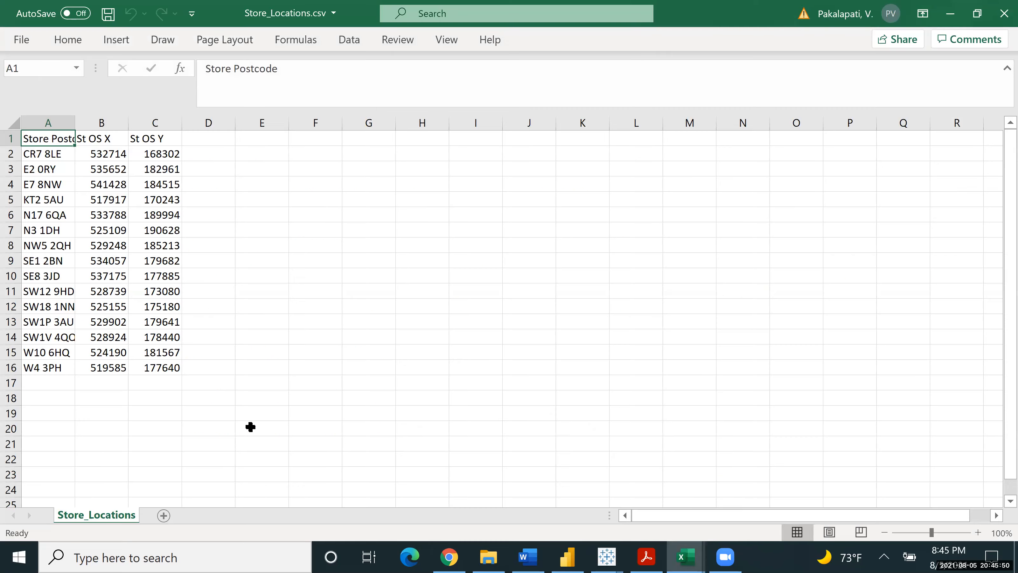
# Compare the columns of POS.csv, Store_Locations.csv and London_postal_codes.csv in Excel, focusing on postcodes and the customer and store coordinates
pyautogui.moveTo(685, 557)
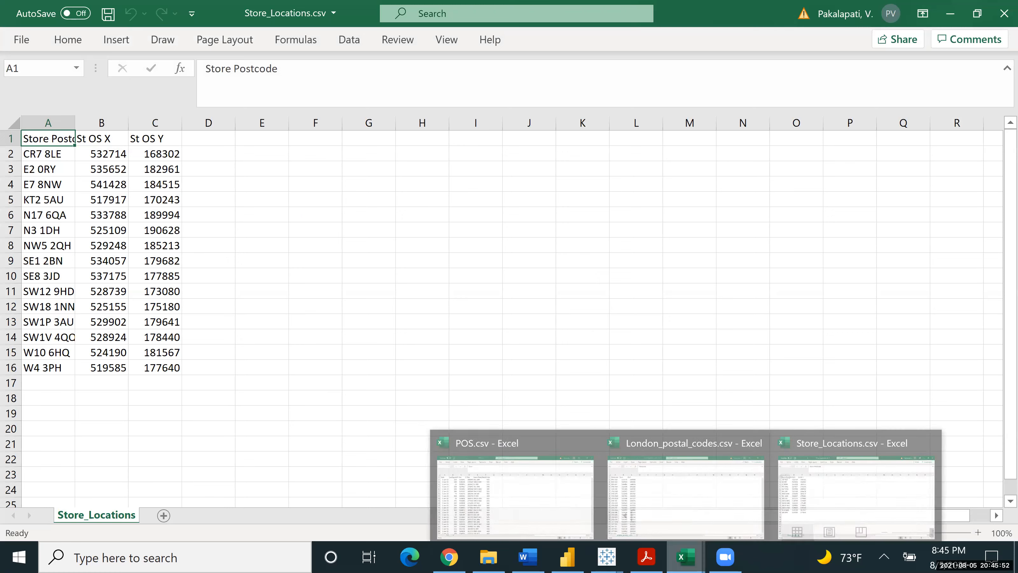
pyautogui.click(534, 513)
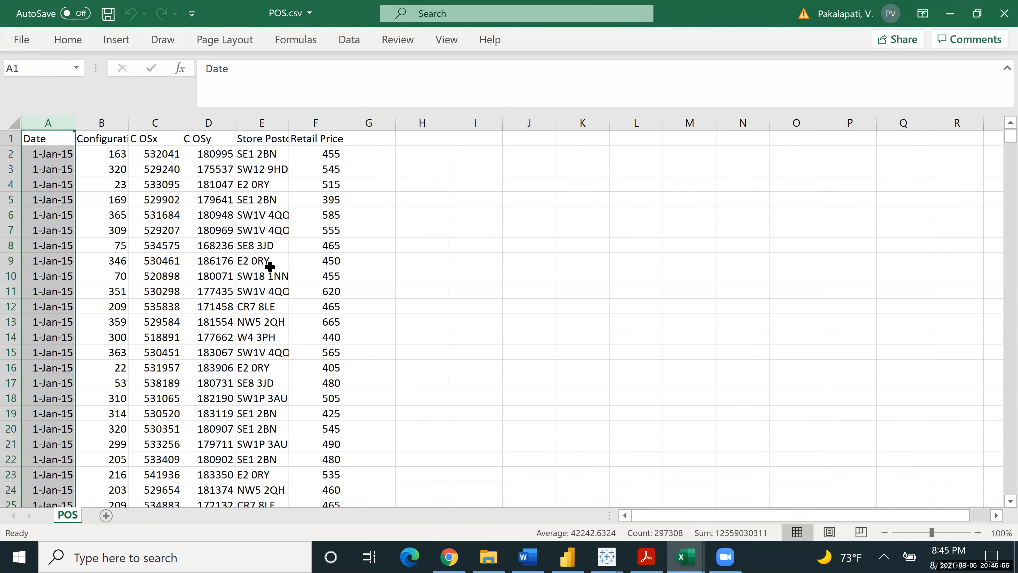
pyautogui.click(209, 265)
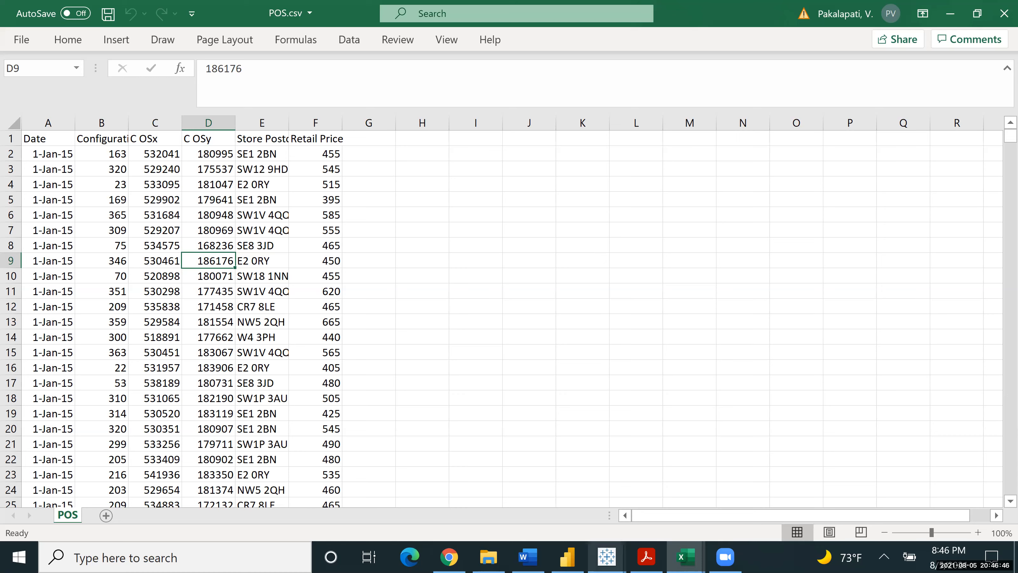
pyautogui.moveTo(606, 556)
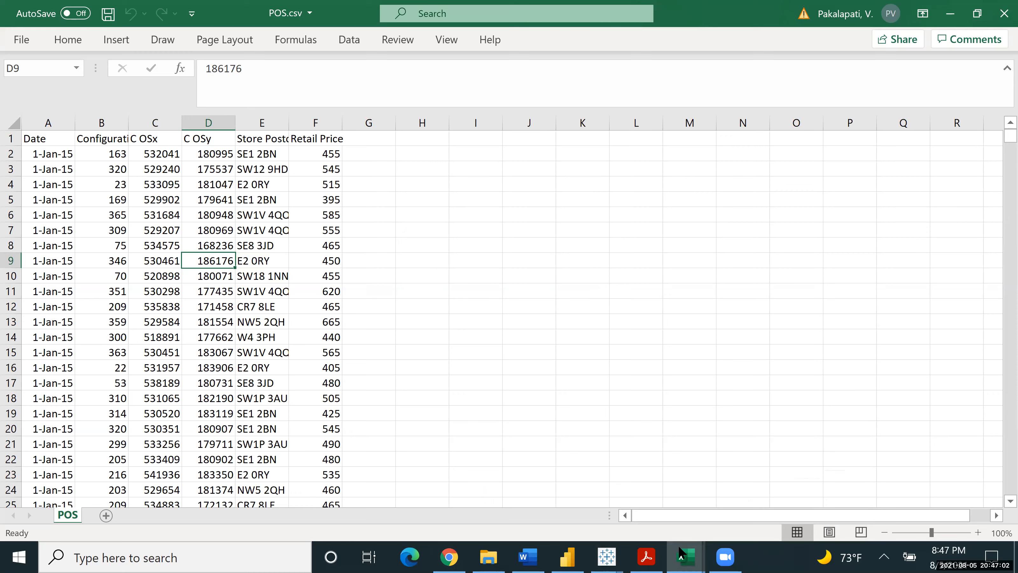
pyautogui.moveTo(678, 554)
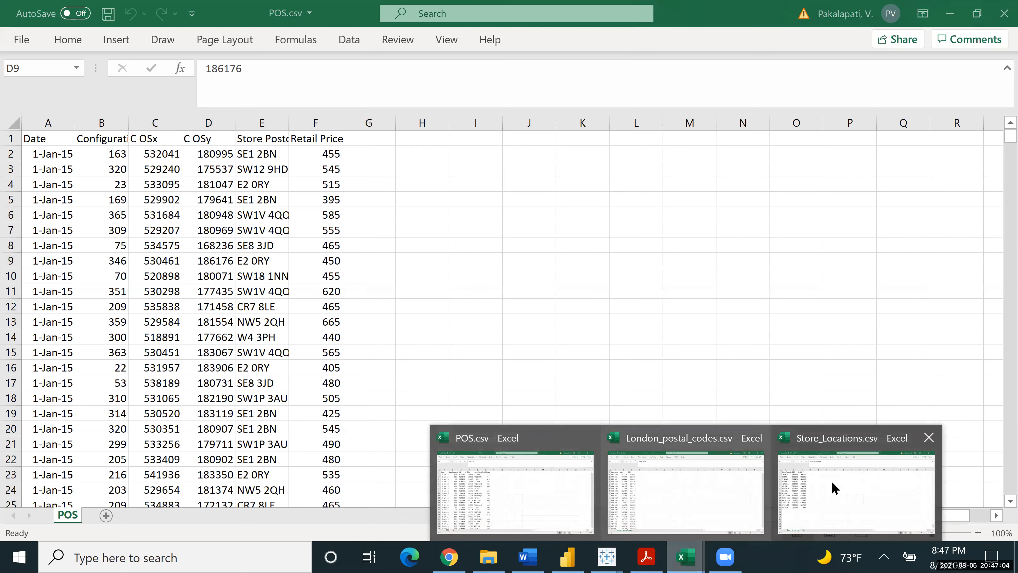
pyautogui.click(832, 481)
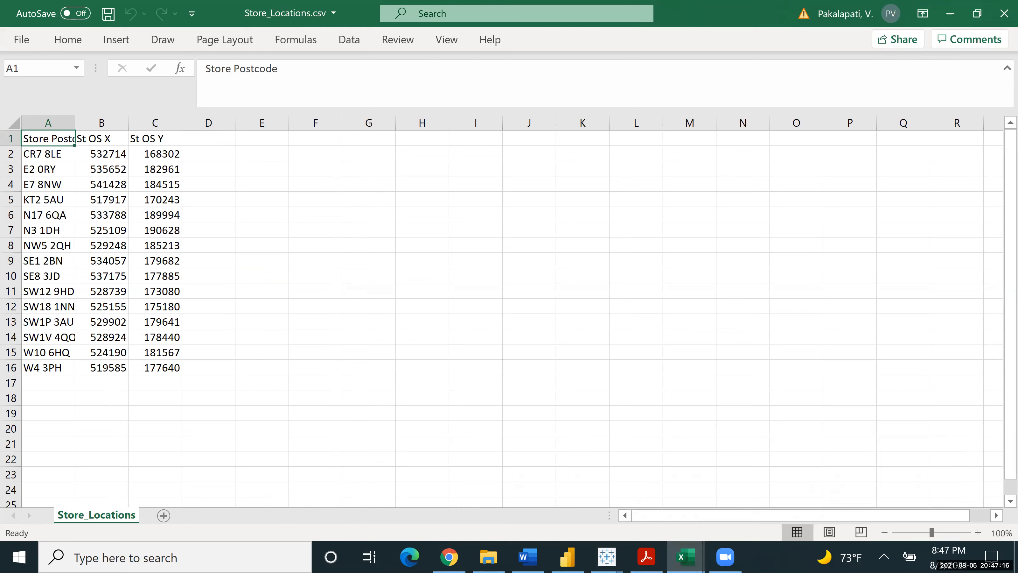
pyautogui.moveTo(685, 557)
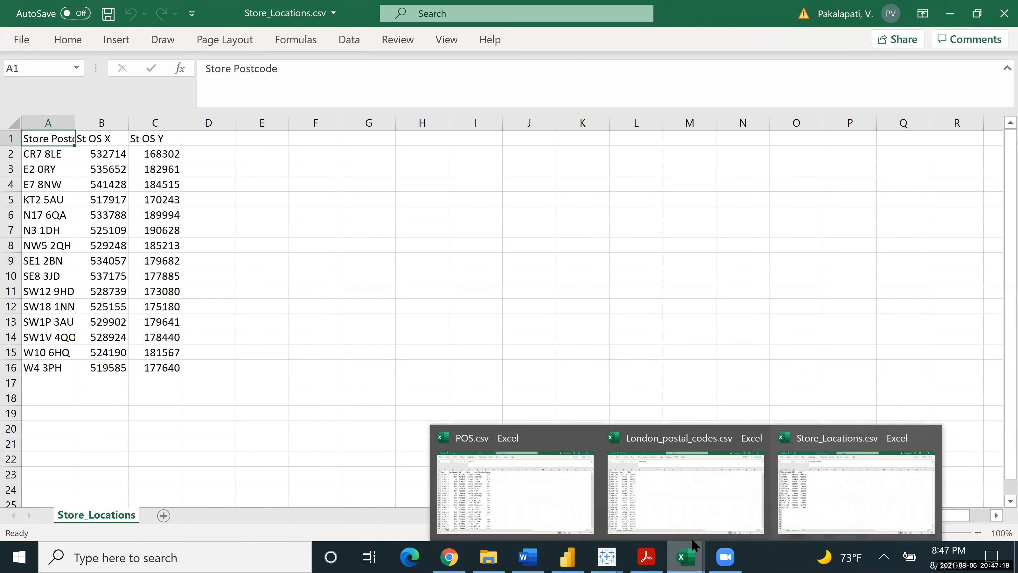
pyautogui.click(565, 497)
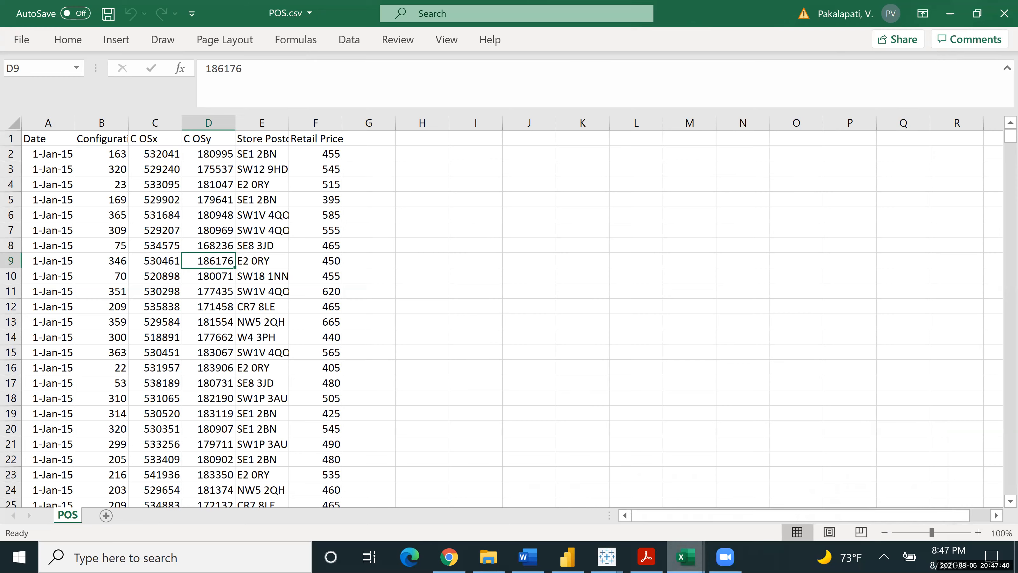
pyautogui.click(685, 557)
pyautogui.click(677, 499)
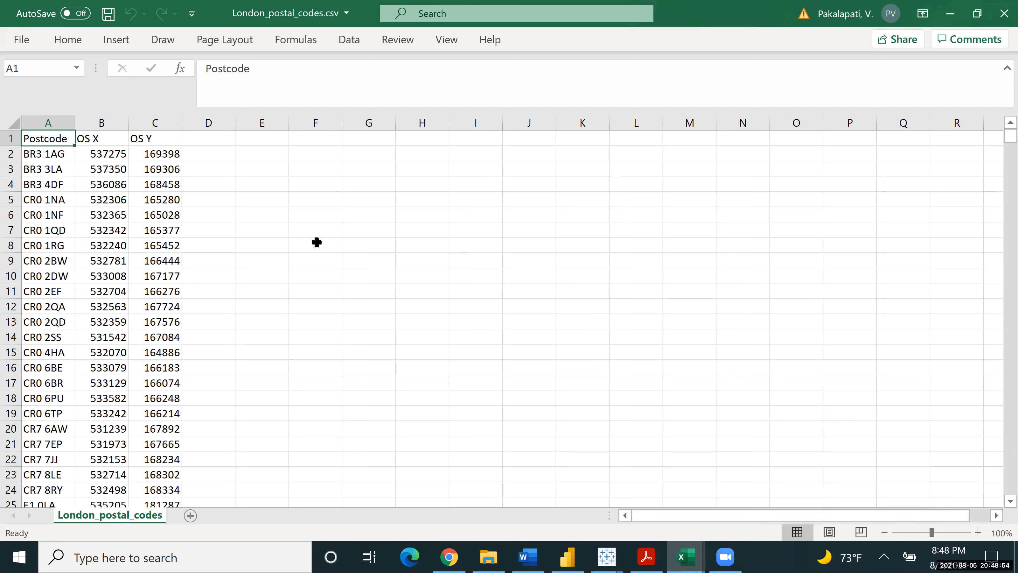
# Switch to the POS workbook in Excel and examine its header row from Date across to Retail Price
pyautogui.hotkey('alt', 'Tab')
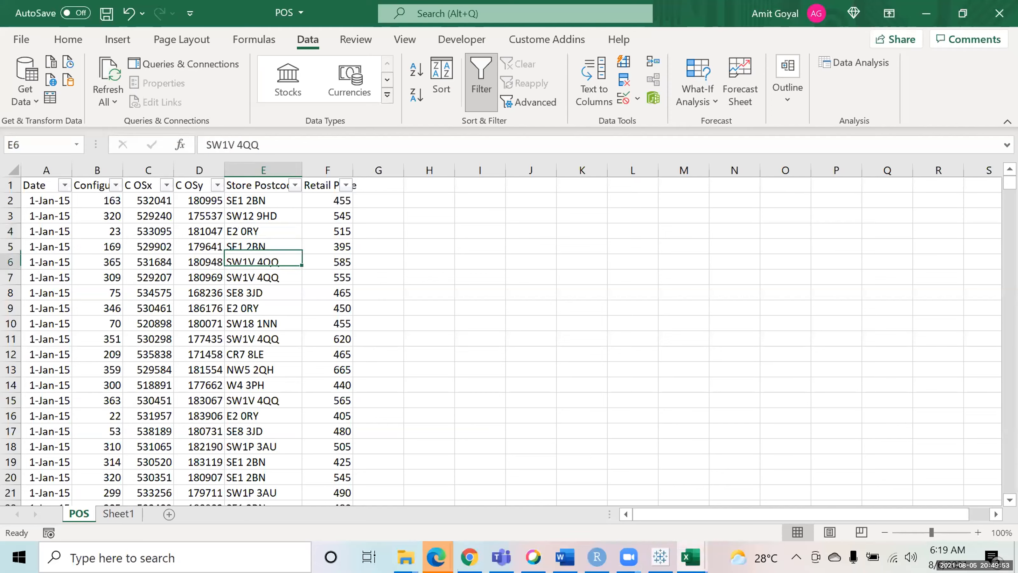
pyautogui.press('Up')
pyautogui.press('Up')
pyautogui.press('Up')
pyautogui.press('Up')
pyautogui.press('Up')
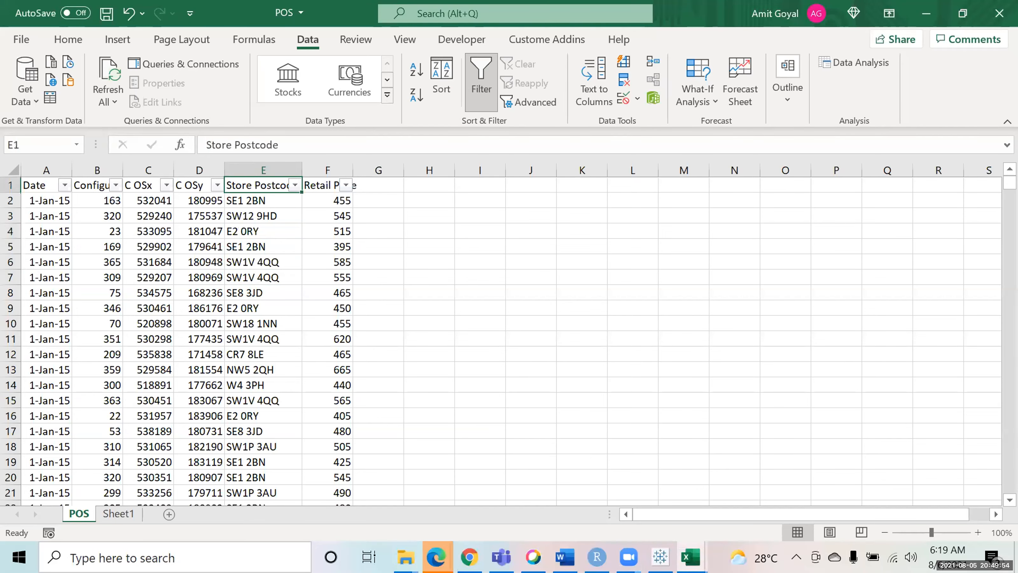
pyautogui.press('Left')
pyautogui.press('Left')
pyautogui.press('Left')
pyautogui.press('Left')
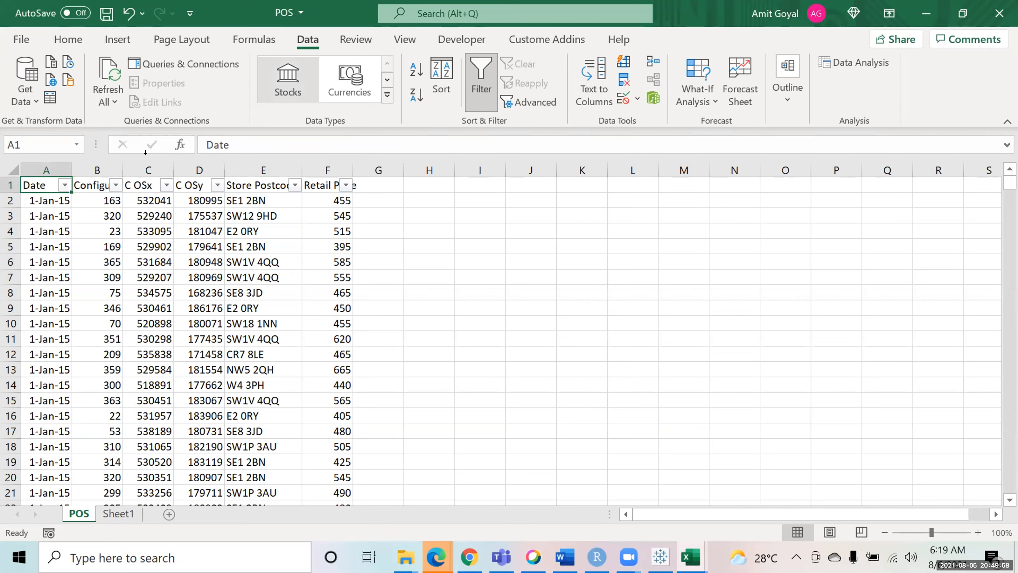
pyautogui.press('Right')
pyautogui.press('Right')
pyautogui.press('Right')
pyautogui.press('Right')
pyautogui.press('Right')
pyautogui.press('Right')
pyautogui.press('Right')
pyautogui.press('Right')
# Switch to Tableau and dismiss the File Recovery list
pyautogui.click(661, 556)
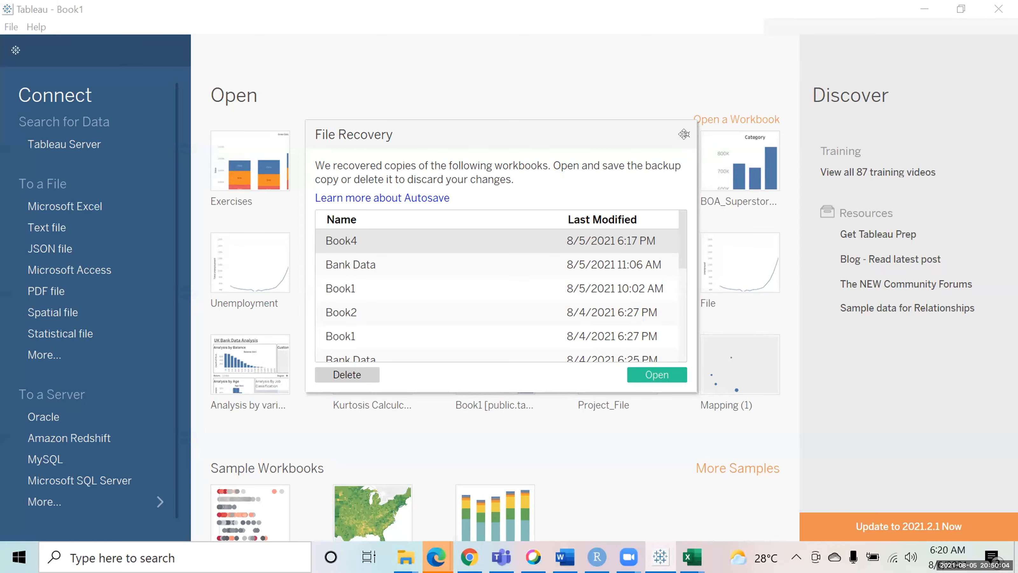
pyautogui.click(685, 134)
pyautogui.click(79, 201)
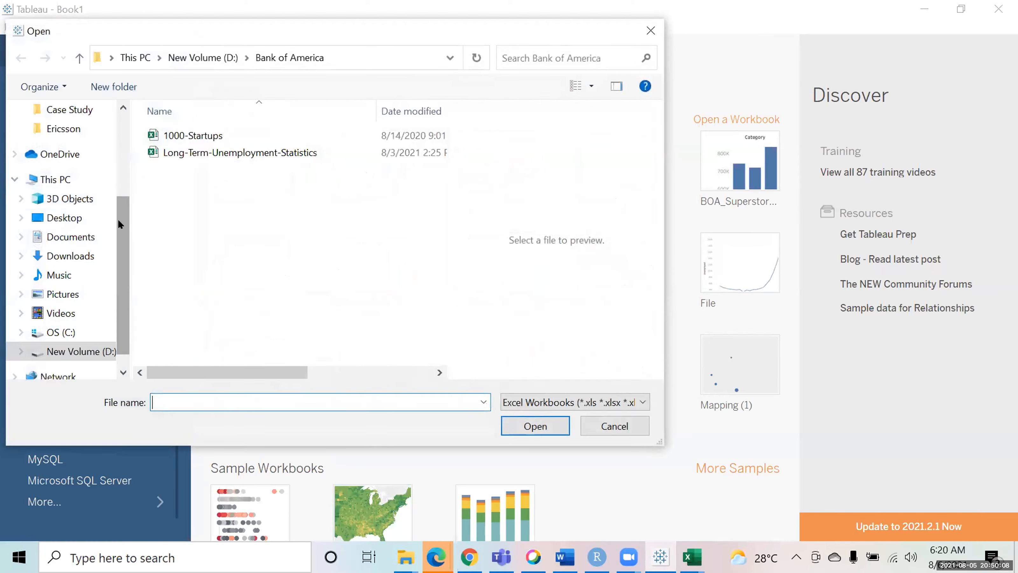
pyautogui.scroll(1, 118, 189)
pyautogui.scroll(-1, 116, 225)
pyautogui.click(80, 352)
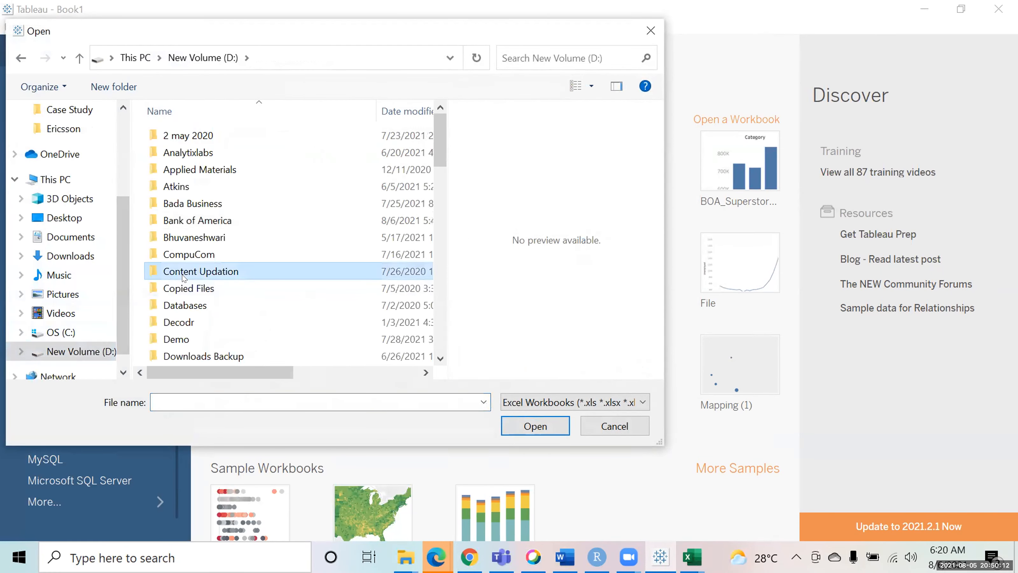
pyautogui.scroll(-10, 182, 276)
pyautogui.press('Down')
pyautogui.press('Return')
pyautogui.press('Down')
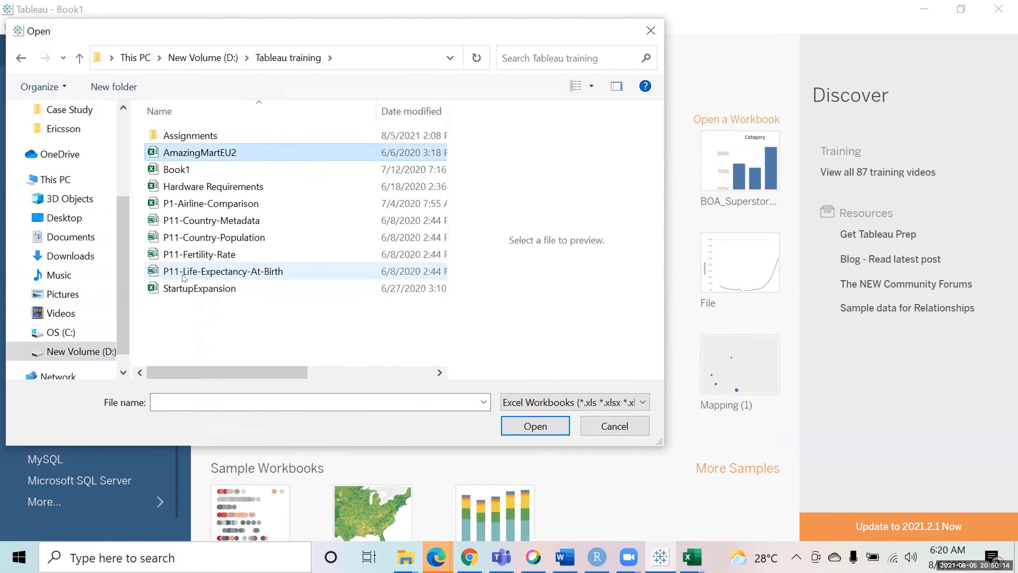
pyautogui.press('Up')
pyautogui.press('Return')
pyautogui.press('BackSpace')
pyautogui.press('BackSpace')
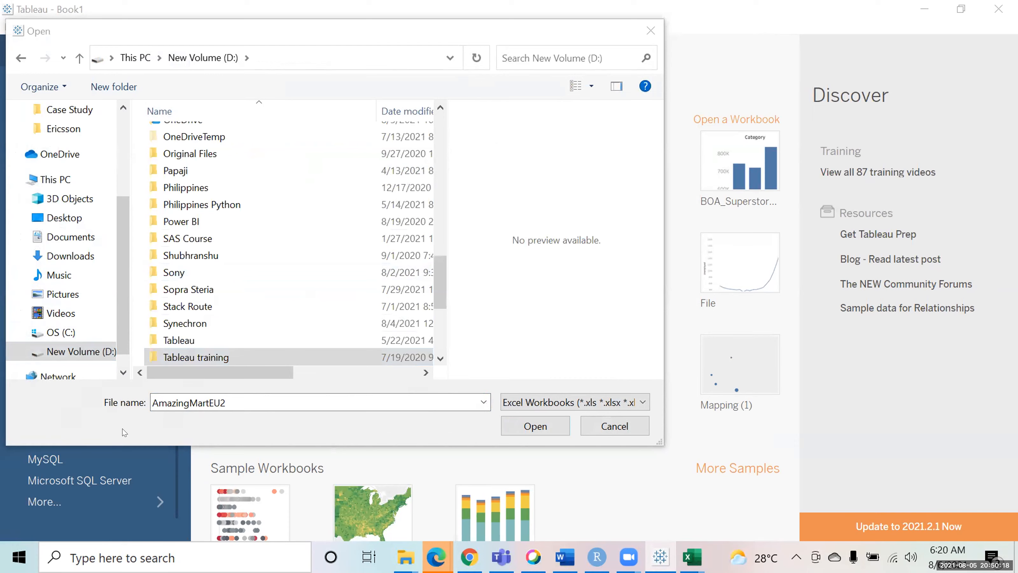
pyautogui.scroll(-3, 324, 302)
pyautogui.scroll(-1, 324, 302)
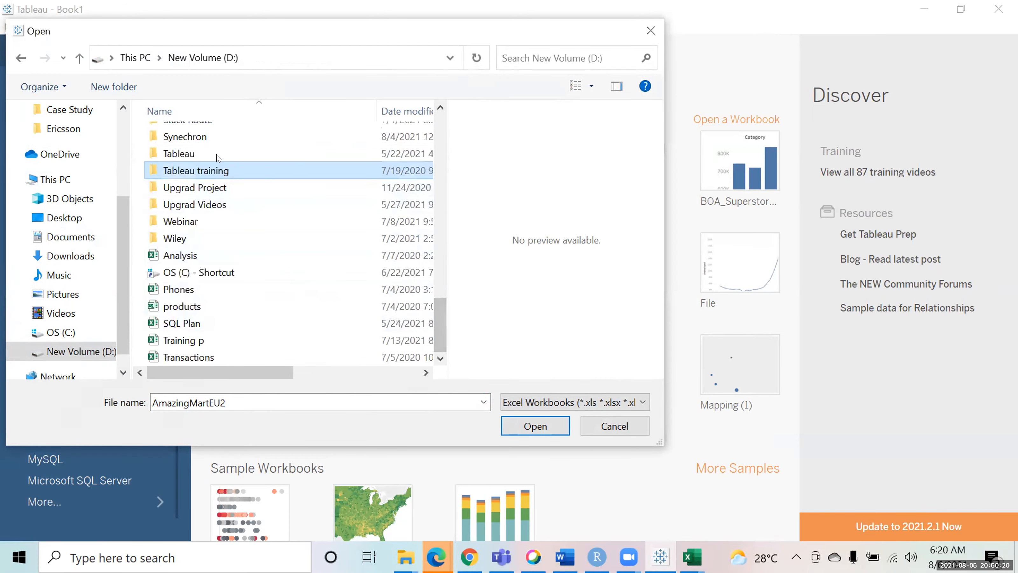
pyautogui.doubleClick(188, 143)
pyautogui.doubleClick(188, 136)
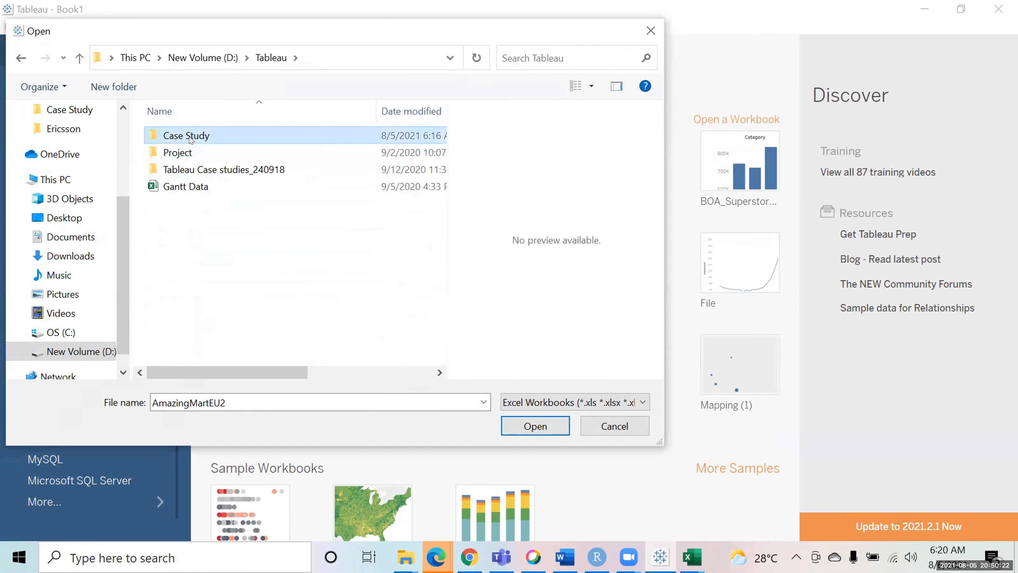
pyautogui.press('BackSpace')
pyautogui.press('Down')
pyautogui.press('Escape')
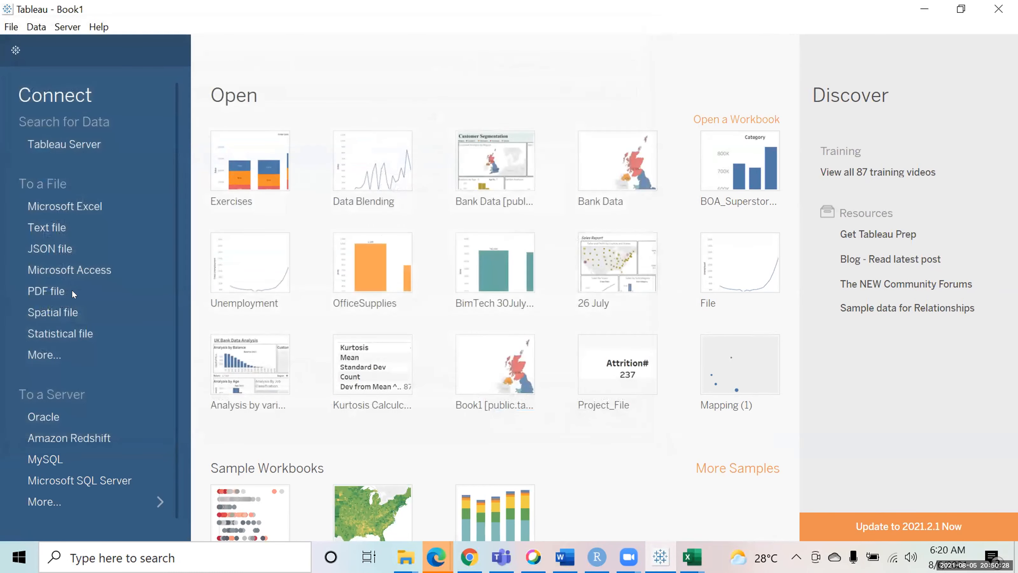
# Connect to the text file POS from the Tableau > Case Study folder on New Volume (D:)
pyautogui.click(62, 228)
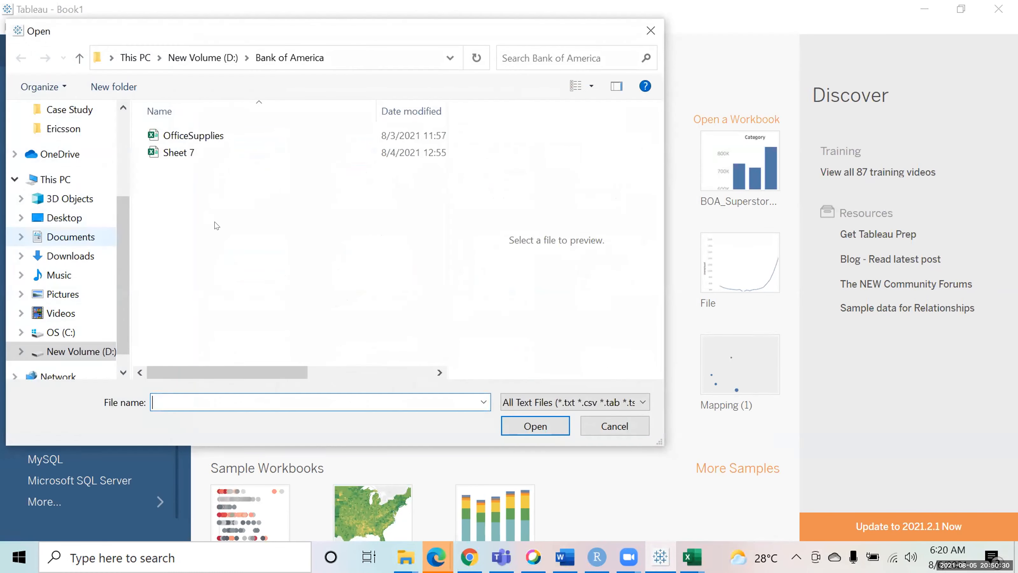
pyautogui.click(80, 352)
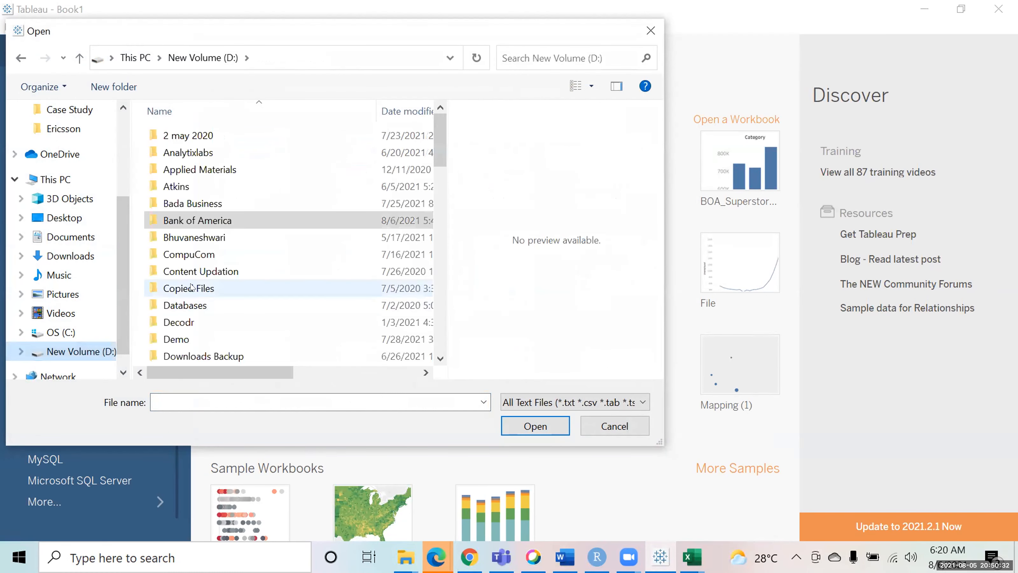
pyautogui.click(180, 241)
pyautogui.press('t')
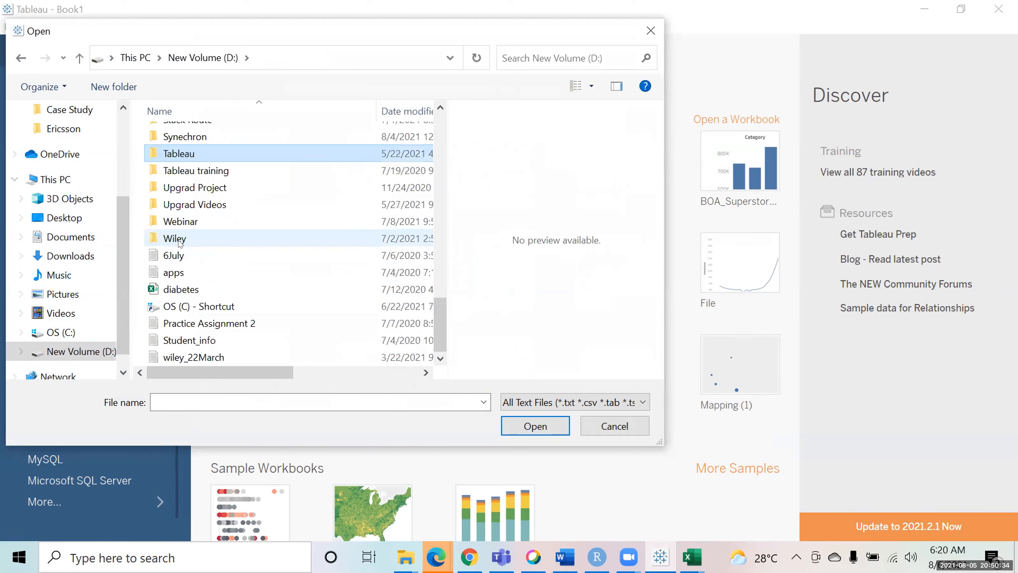
pyautogui.press('Return')
pyautogui.press('Down')
pyautogui.press('Up')
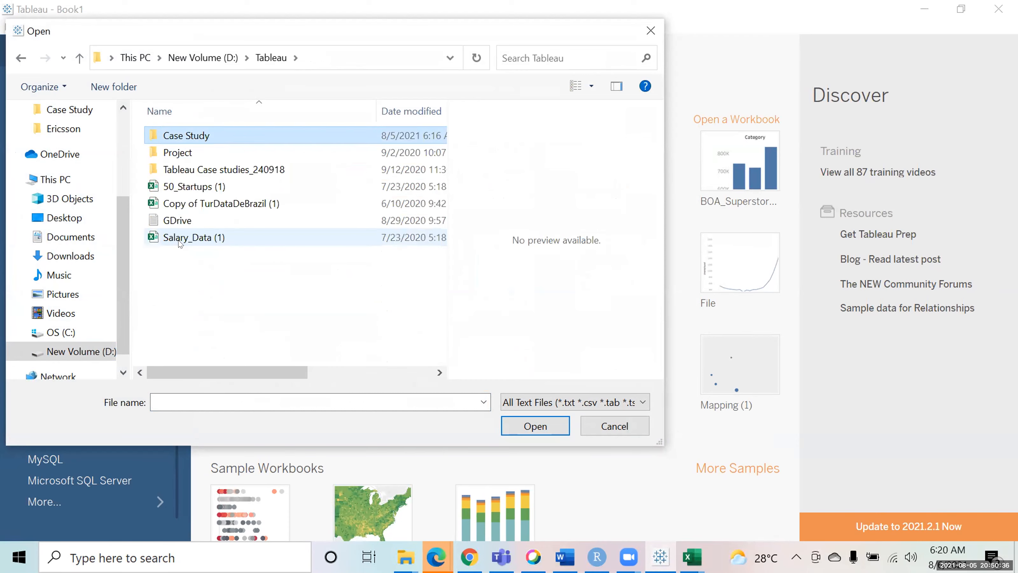
pyautogui.press('Return')
pyautogui.press('Down')
pyautogui.press('Up')
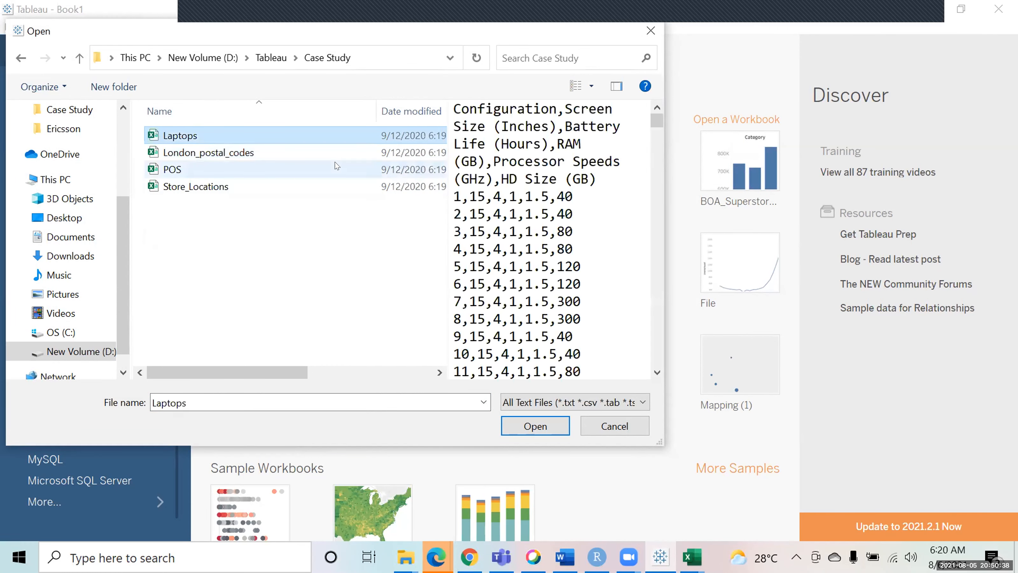
pyautogui.press('Down')
pyautogui.press('Down')
pyautogui.press('Return')
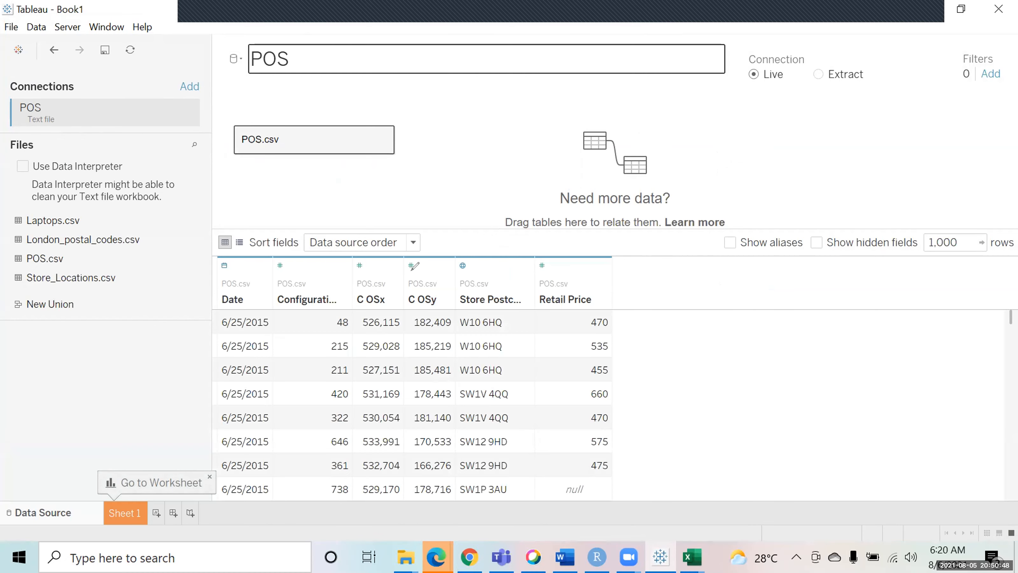
# Circle the C OSx and C OSy headers together and the Store Postcode header with the annotation pen
pyautogui.moveTo(377, 278)
pyautogui.mouseDown()
pyautogui.moveTo(351, 283)
pyautogui.moveTo(358, 314)
pyautogui.moveTo(433, 314)
pyautogui.moveTo(426, 263)
pyautogui.moveTo(363, 268)
pyautogui.mouseUp()
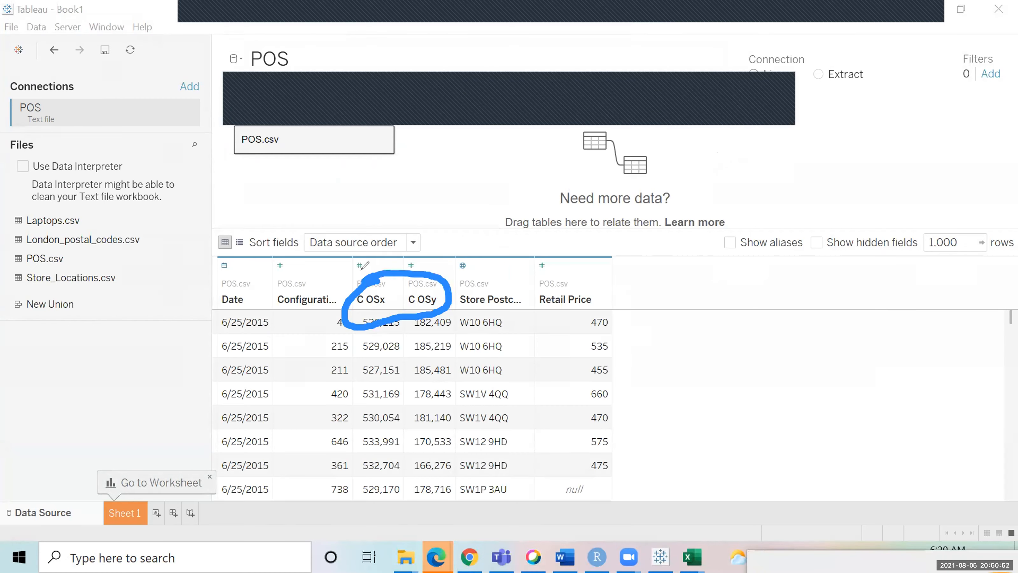
pyautogui.moveTo(475, 285)
pyautogui.mouseDown()
pyautogui.moveTo(455, 308)
pyautogui.moveTo(528, 306)
pyautogui.moveTo(518, 279)
pyautogui.moveTo(464, 276)
pyautogui.mouseUp()
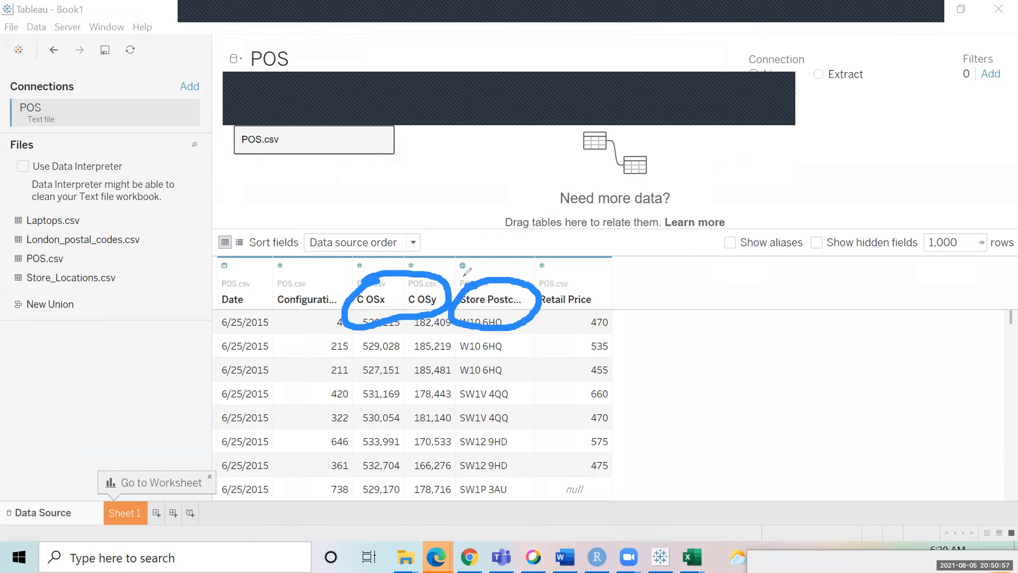
pyautogui.click(782, 81)
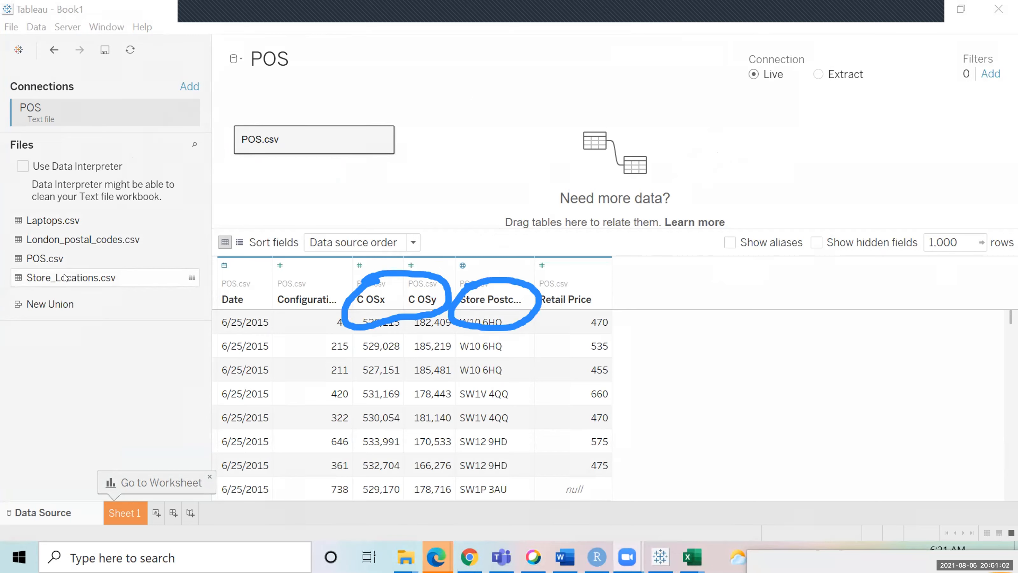
# Open the POS.csv table's join canvas and join Store_Locations.csv to it with an inner join
pyautogui.doubleClick(276, 140)
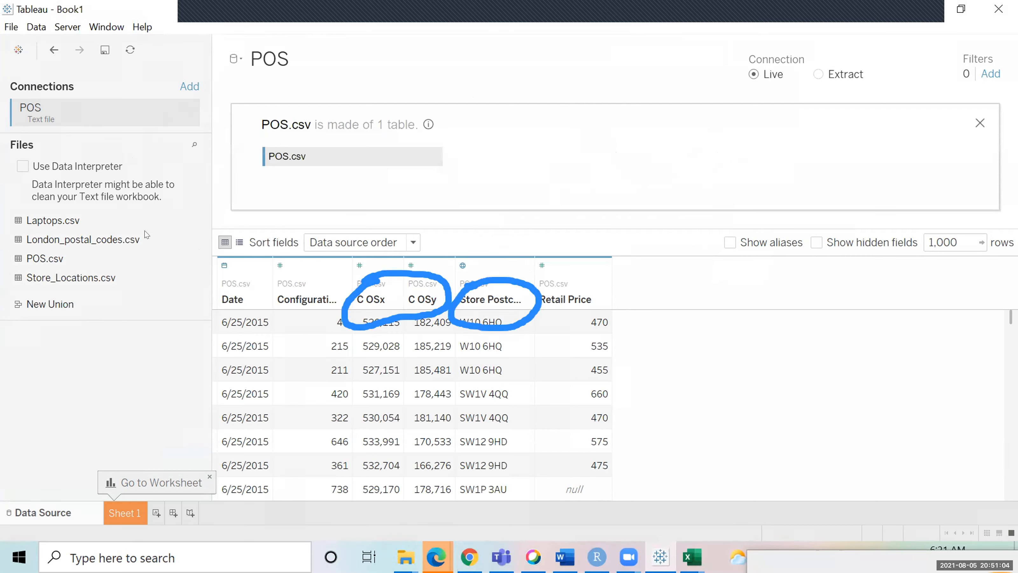
pyautogui.moveTo(70, 283); pyautogui.dragTo(579, 149)
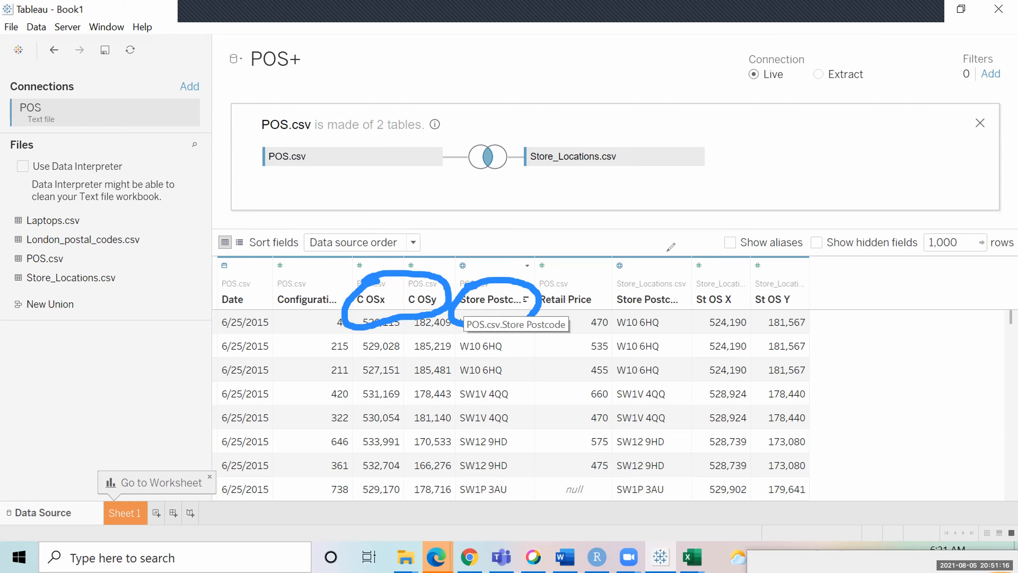
# Circle the St OS X and St OS Y headers and mark each one with its matching customer coordinate header
pyautogui.moveTo(722, 274)
pyautogui.mouseDown()
pyautogui.moveTo(817, 302)
pyautogui.moveTo(756, 271)
pyautogui.moveTo(714, 266)
pyautogui.mouseUp()
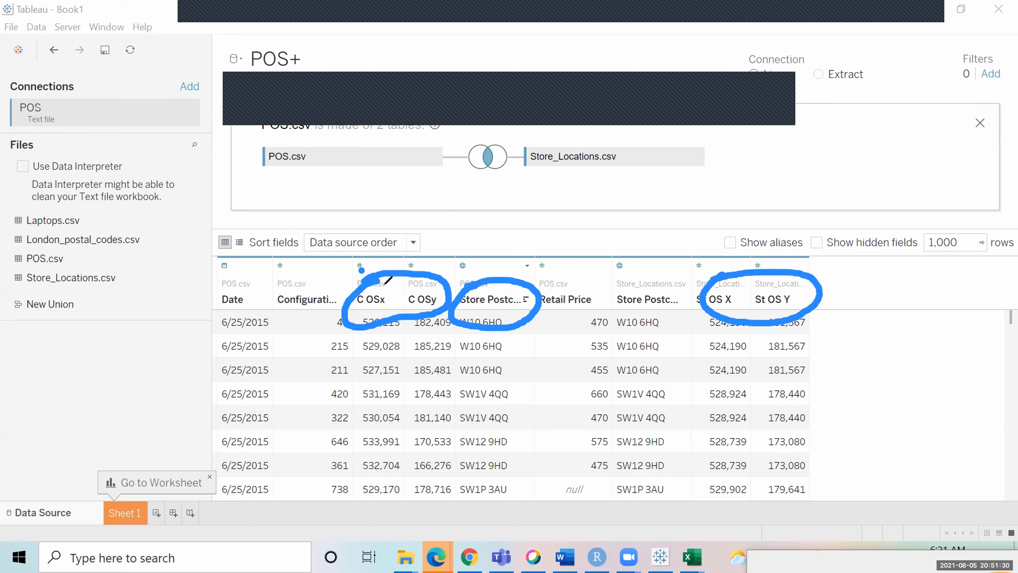
pyautogui.moveTo(388, 280)
pyautogui.mouseDown()
pyautogui.moveTo(388, 292)
pyautogui.moveTo(394, 276)
pyautogui.mouseUp()
pyautogui.moveTo(739, 276); pyautogui.dragTo(739, 295)
pyautogui.moveTo(427, 277); pyautogui.dragTo(441, 237)
pyautogui.moveTo(798, 277)
pyautogui.mouseDown()
pyautogui.moveTo(795, 288)
pyautogui.moveTo(800, 266)
pyautogui.mouseUp()
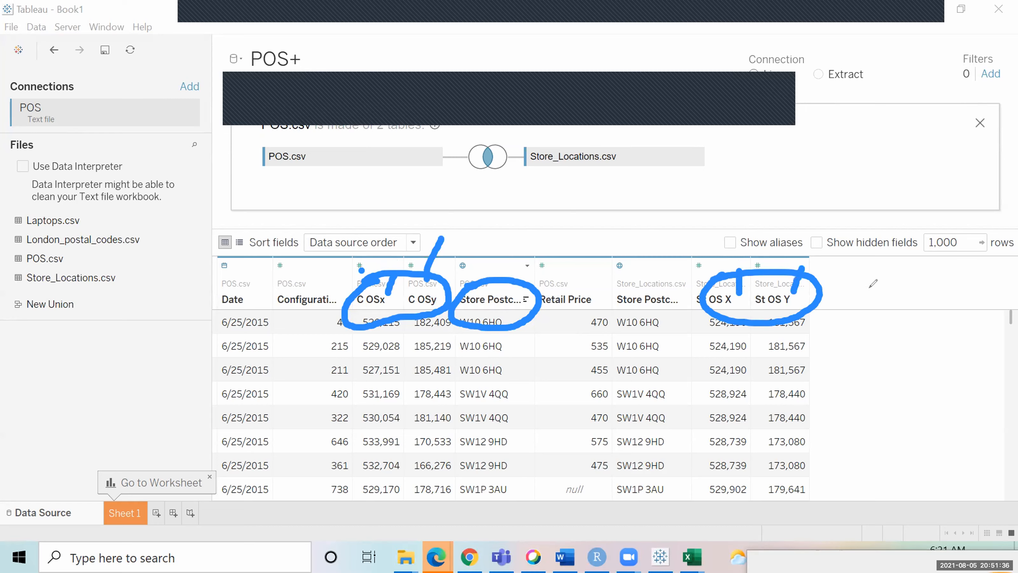
# Draw a vertical line beside the data grid and circle the Store Postcode values from Store_Locations.csv with the annotation pen
pyautogui.moveTo(873, 286); pyautogui.dragTo(873, 509)
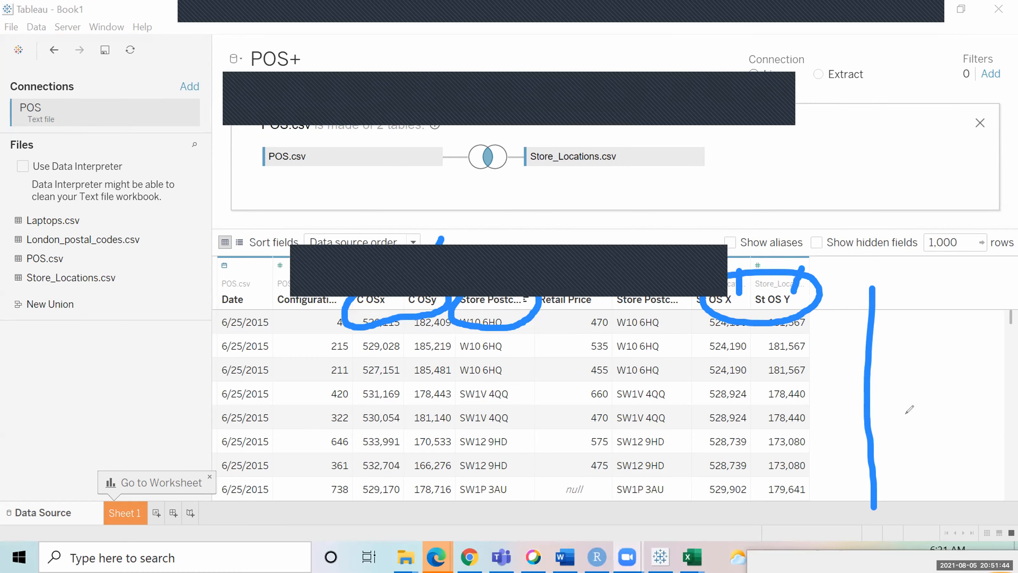
pyautogui.moveTo(625, 302)
pyautogui.mouseDown()
pyautogui.moveTo(602, 349)
pyautogui.moveTo(616, 458)
pyautogui.moveTo(695, 345)
pyautogui.mouseUp()
pyautogui.moveTo(668, 301); pyautogui.dragTo(610, 306)
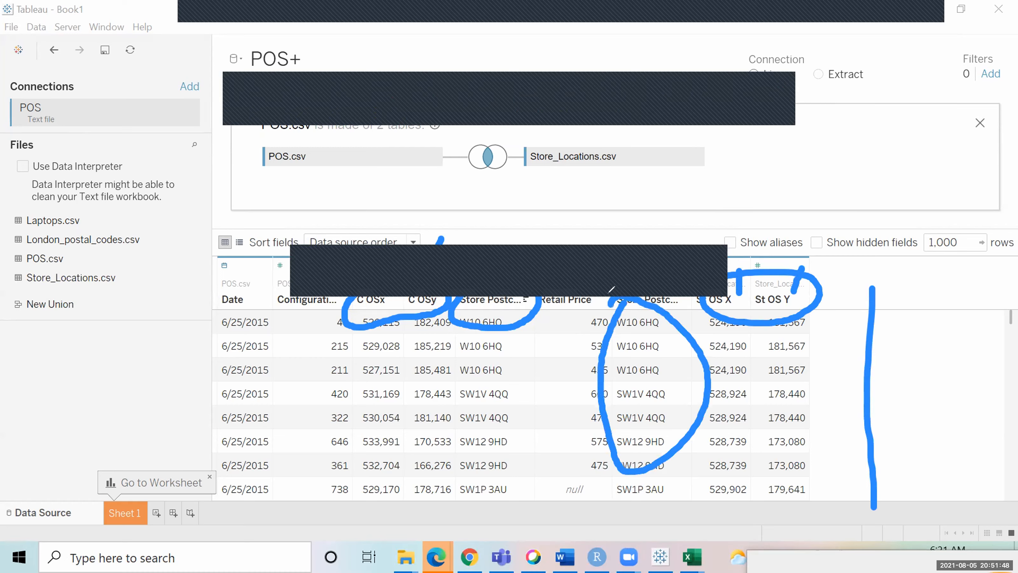
# Create a calculated field from the St OS Y column and name it Distance
pyautogui.rightClick(768, 284)
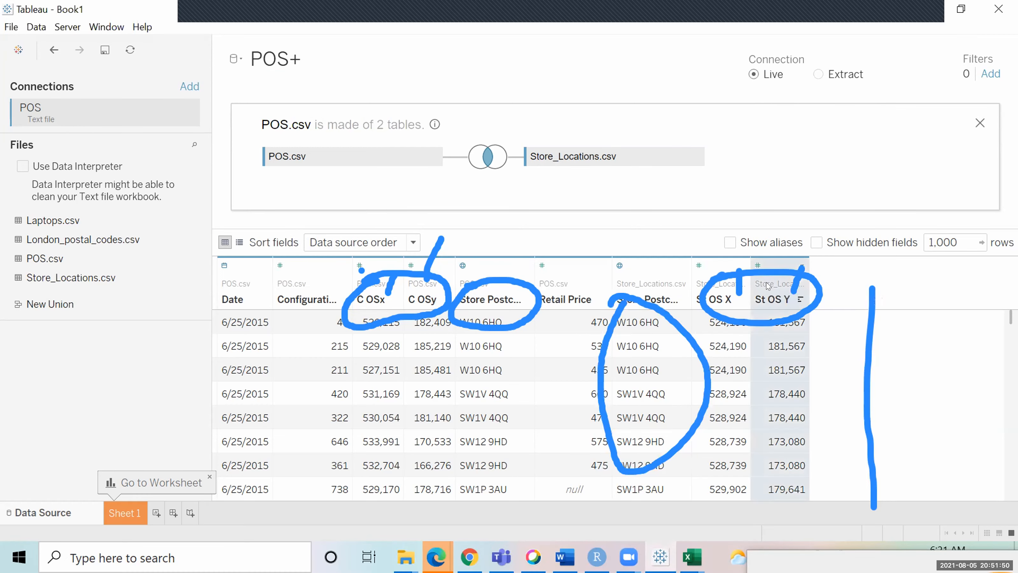
pyautogui.click(815, 351)
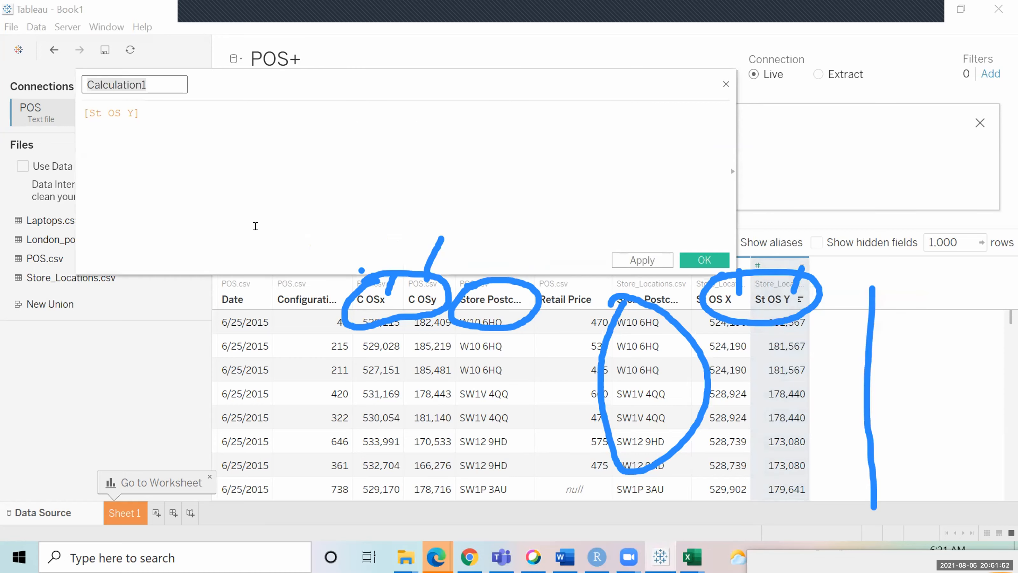
pyautogui.write('Dista')
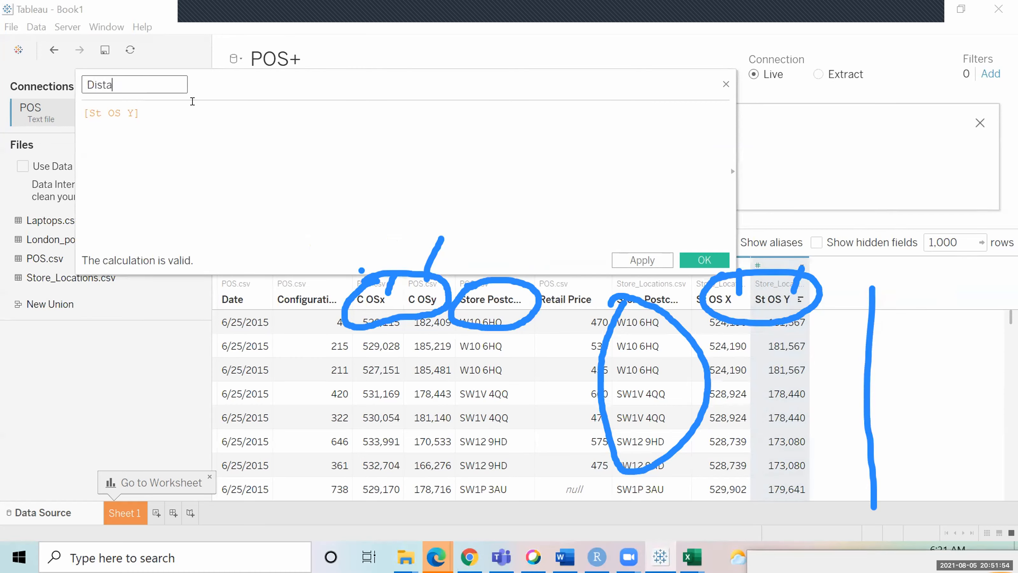
pyautogui.write('nce')
# Following the Q7 formula in the Laptops case study PDF, replace the Distance calculation with SQUARE([C OSx])-[St OS X])
pyautogui.moveTo(174, 107); pyautogui.dragTo(22, 115)
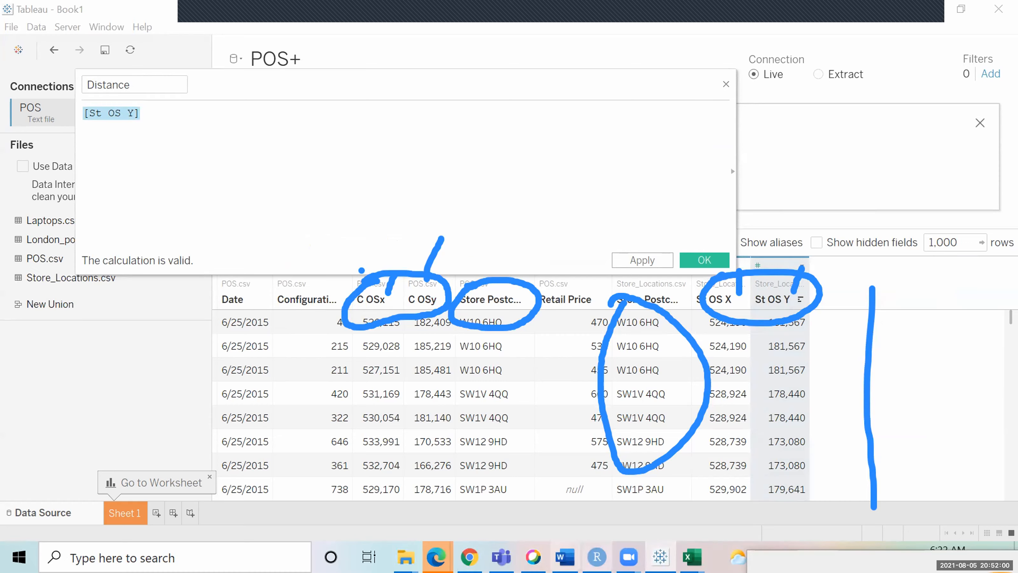
pyautogui.moveTo(436, 557)
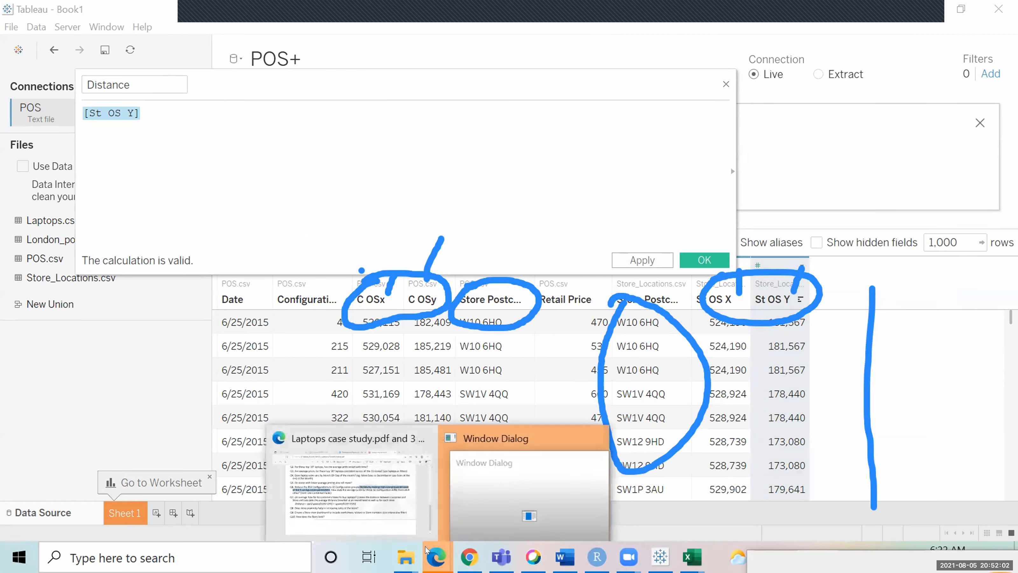
pyautogui.click(350, 490)
pyautogui.moveTo(252, 341); pyautogui.dragTo(380, 336)
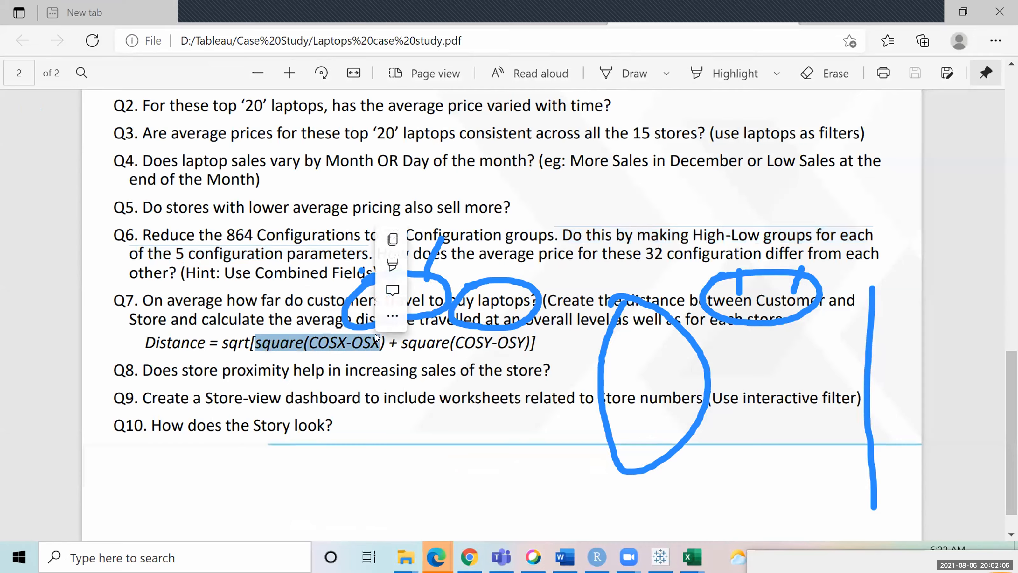
pyautogui.hotkey('alt', 'Tab')
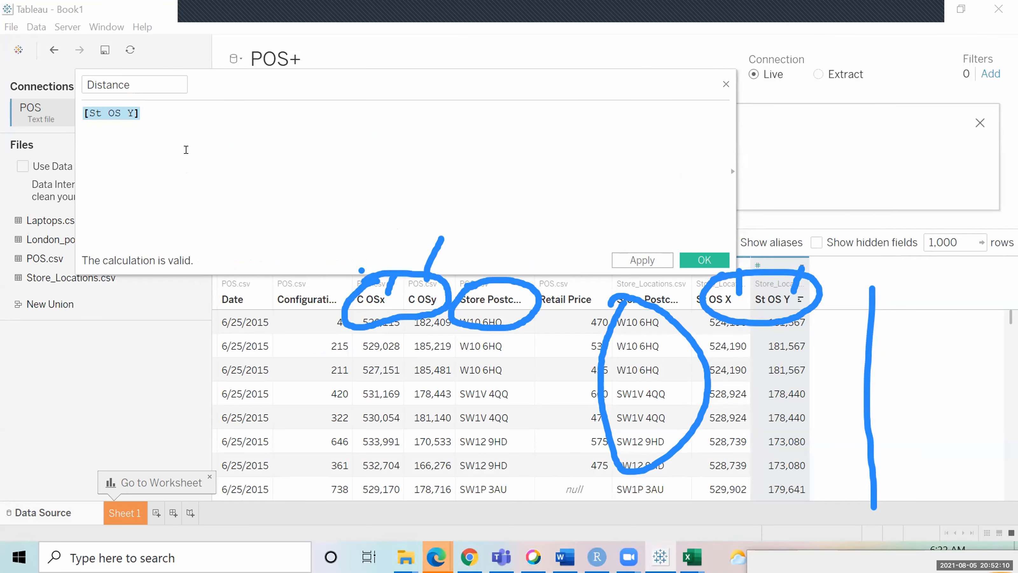
pyautogui.write('sq')
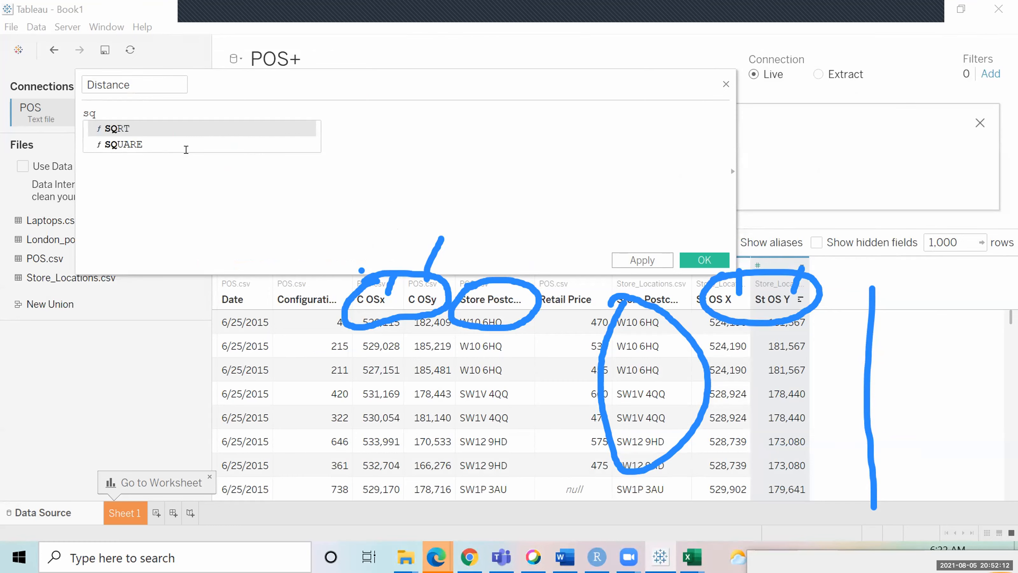
pyautogui.click(186, 145)
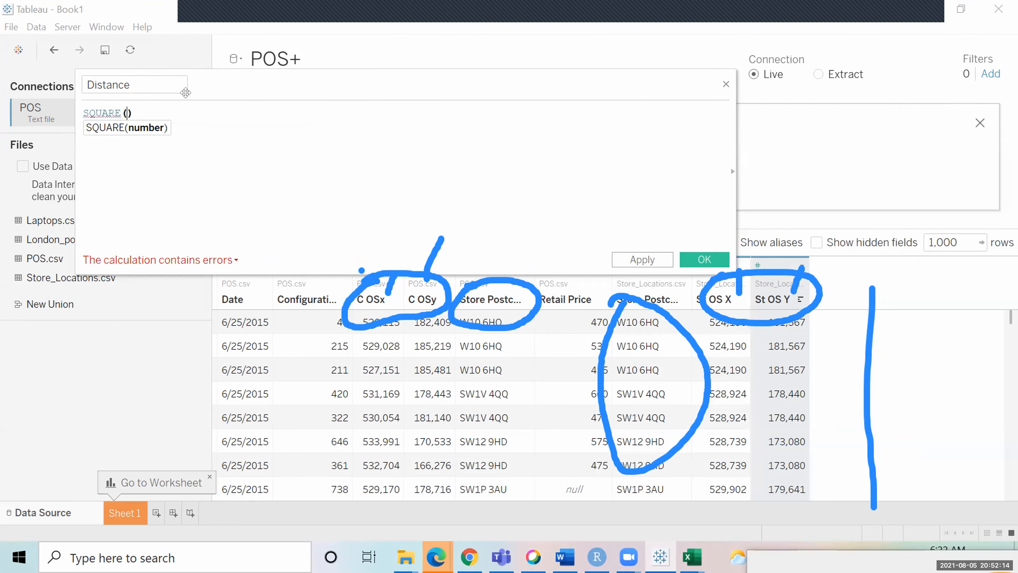
pyautogui.write('c')
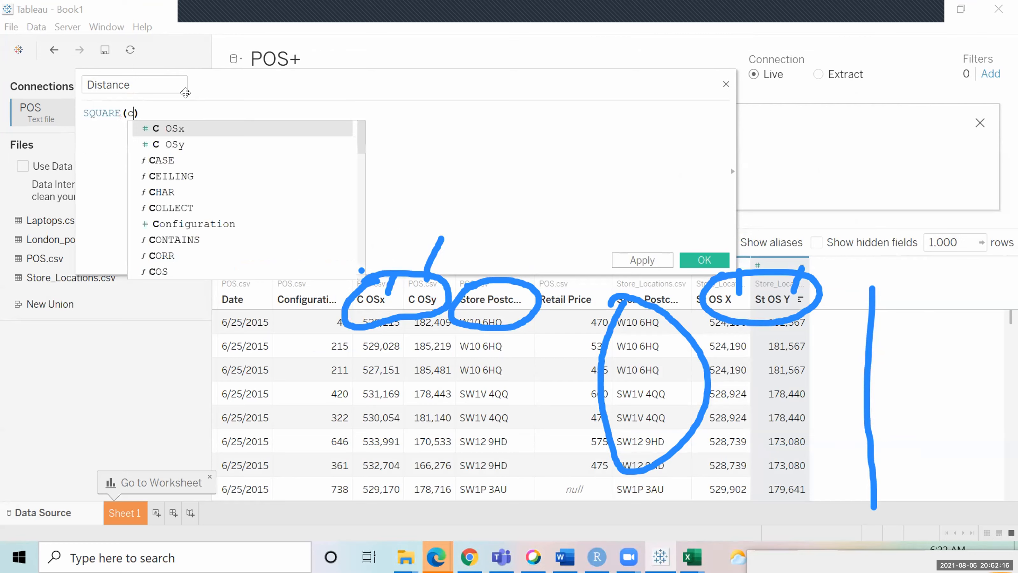
pyautogui.press('Return')
pyautogui.write('-st')
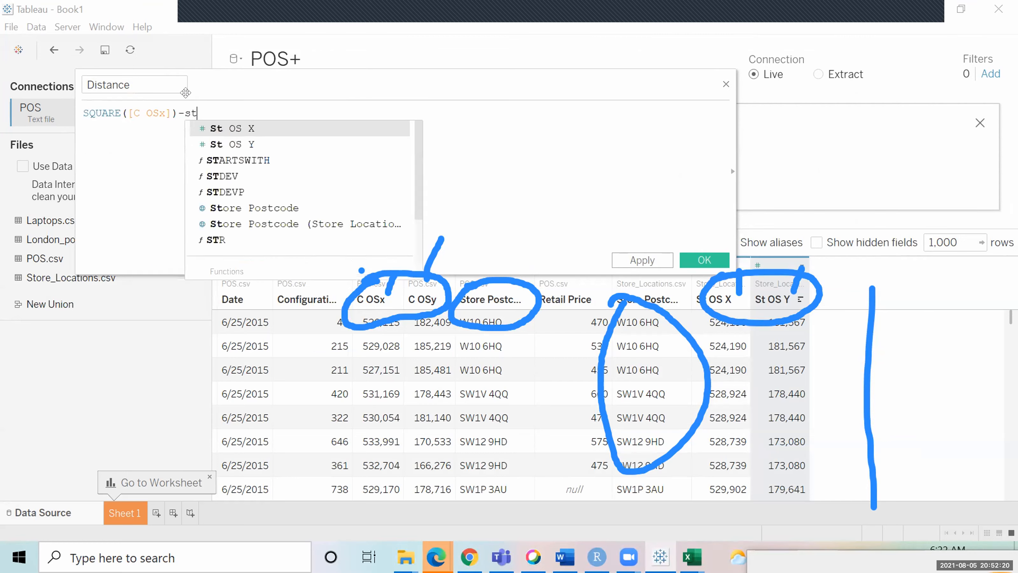
pyautogui.press('Return')
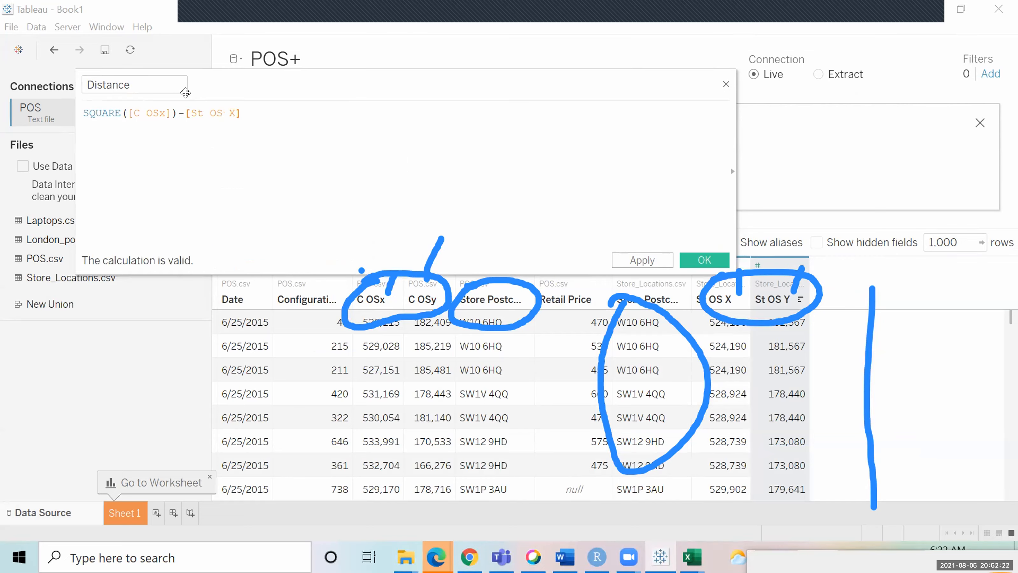
pyautogui.write(')')
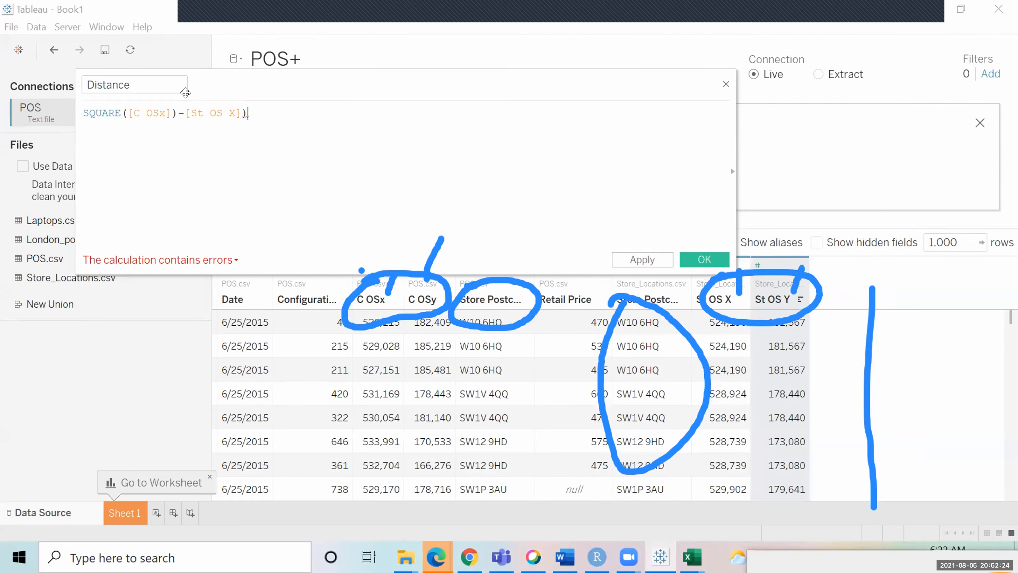
# Compare the partial Distance calculation with the Q7 distance formula in the Laptops case study PDF
pyautogui.hotkey('alt', 'Tab')
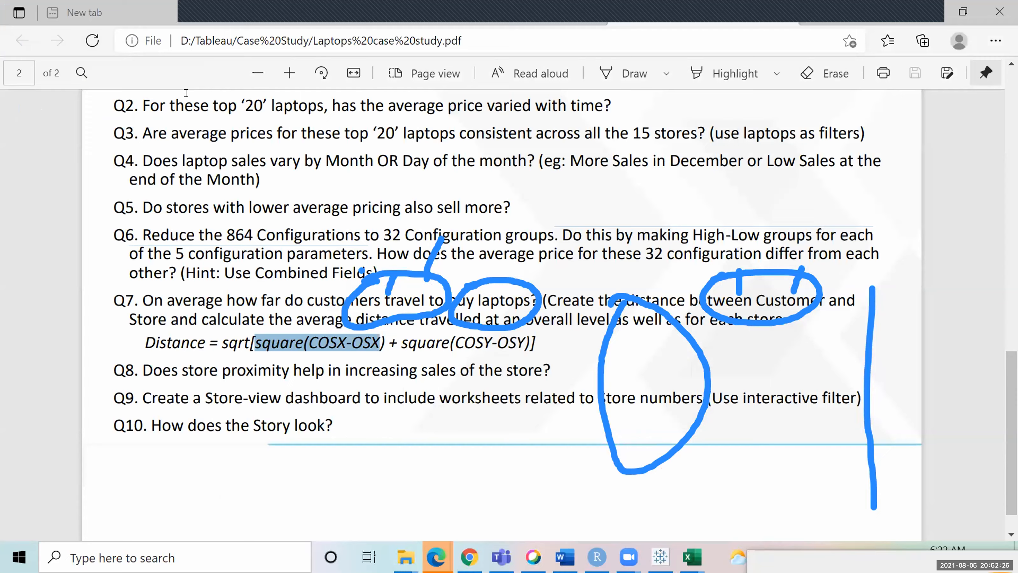
pyautogui.hotkey('alt', 'Tab')
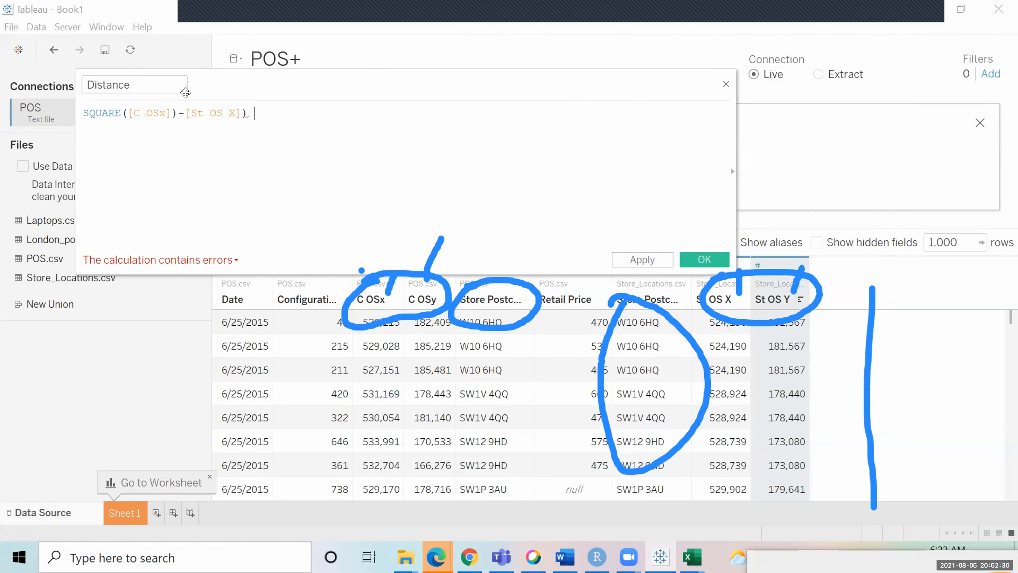
pyautogui.hotkey('alt', 'Tab')
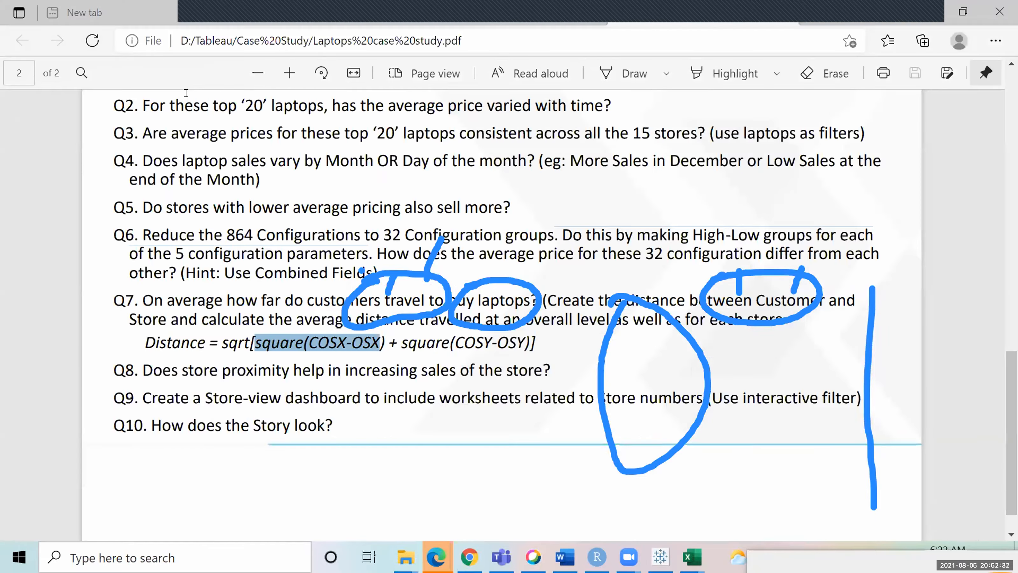
pyautogui.hotkey('alt', 'Tab')
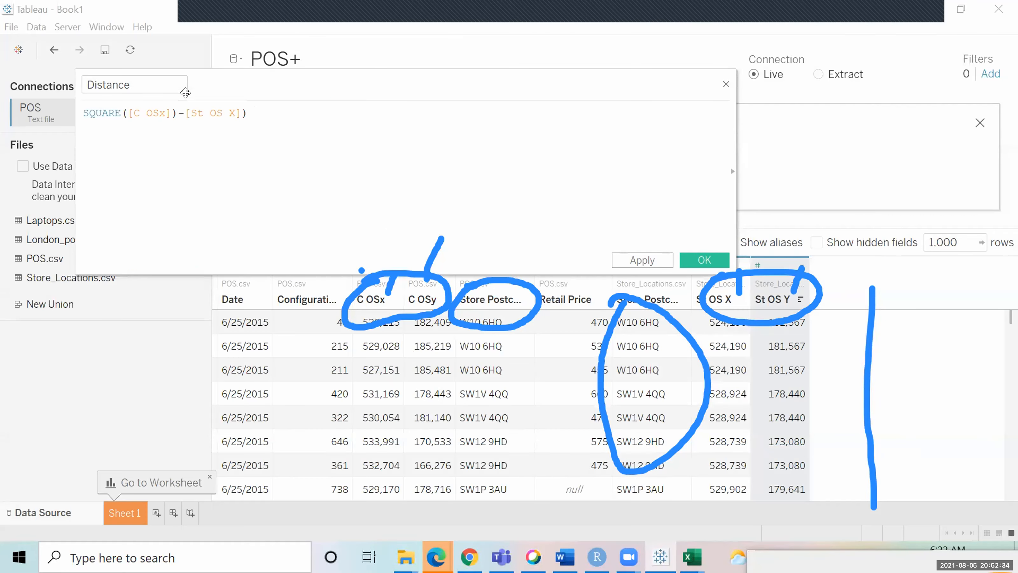
pyautogui.press('Left')
pyautogui.press('Left')
pyautogui.press('Left')
pyautogui.press('Left')
pyautogui.press('Left')
pyautogui.press('Left')
pyautogui.press('Left')
pyautogui.press('Left')
pyautogui.press('Left')
pyautogui.press('Left')
pyautogui.press('Left')
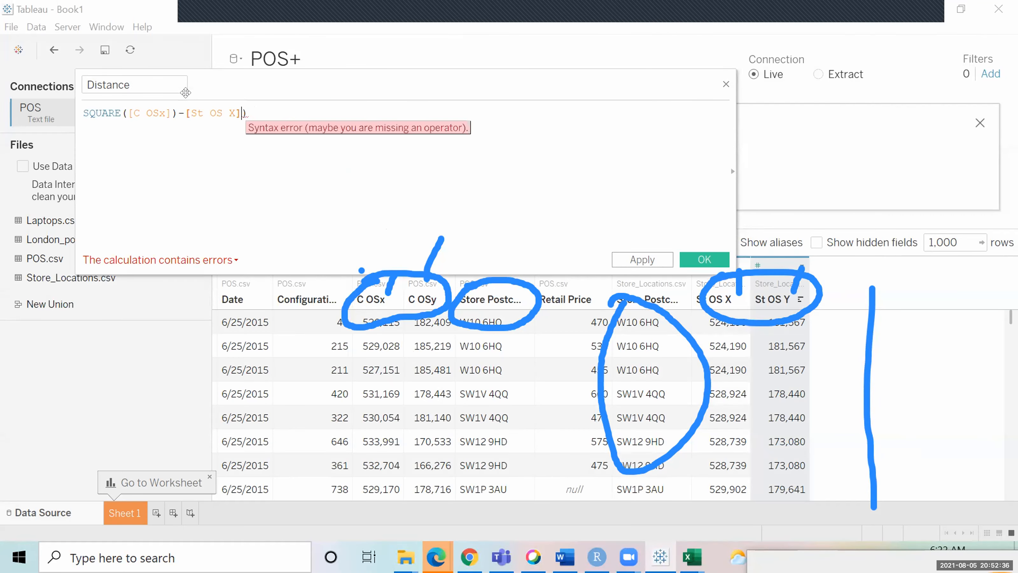
pyautogui.press('End')
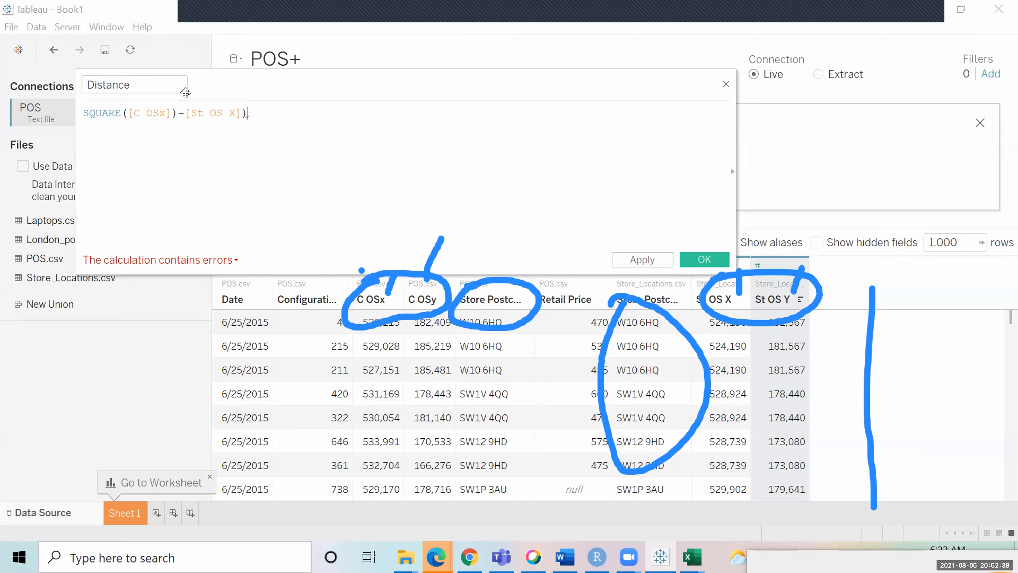
# Append + SQUARE() to the Distance calculation and remove the extra closing parenthesis after [C OSx]
pyautogui.write('+ q')
pyautogui.press('BackSpace')
pyautogui.write('sq')
pyautogui.press('Down')
pyautogui.press('Return')
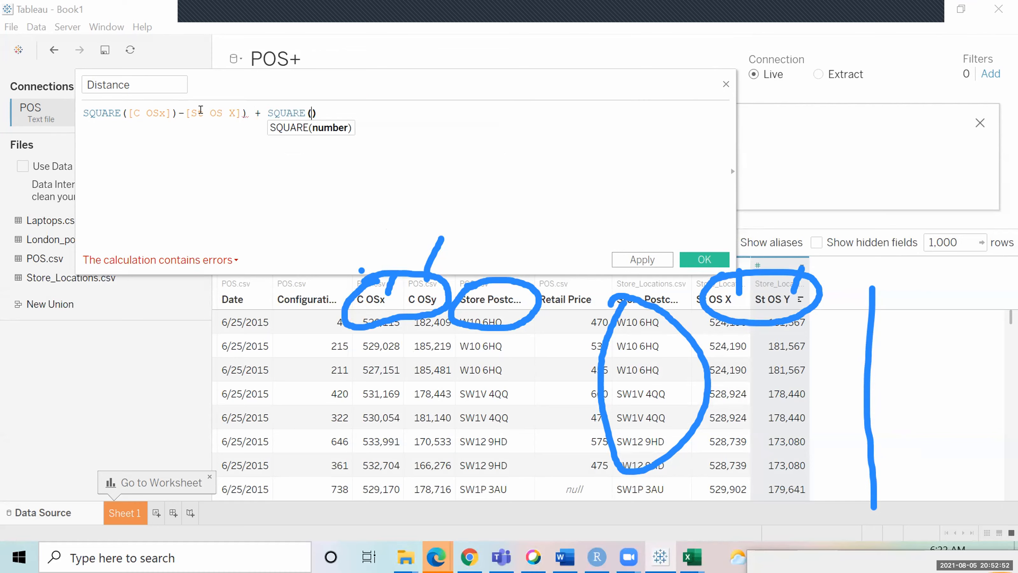
pyautogui.click(169, 110)
pyautogui.press('Delete')
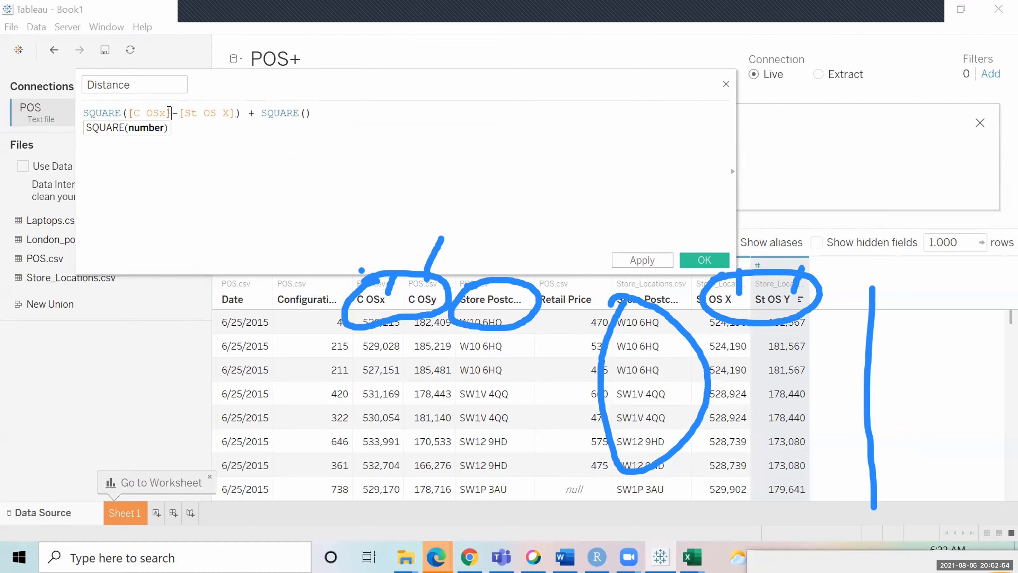
# Fill the second SQUARE function of the Distance calculation with [C OSy]-[St OS Y]
pyautogui.click(303, 111)
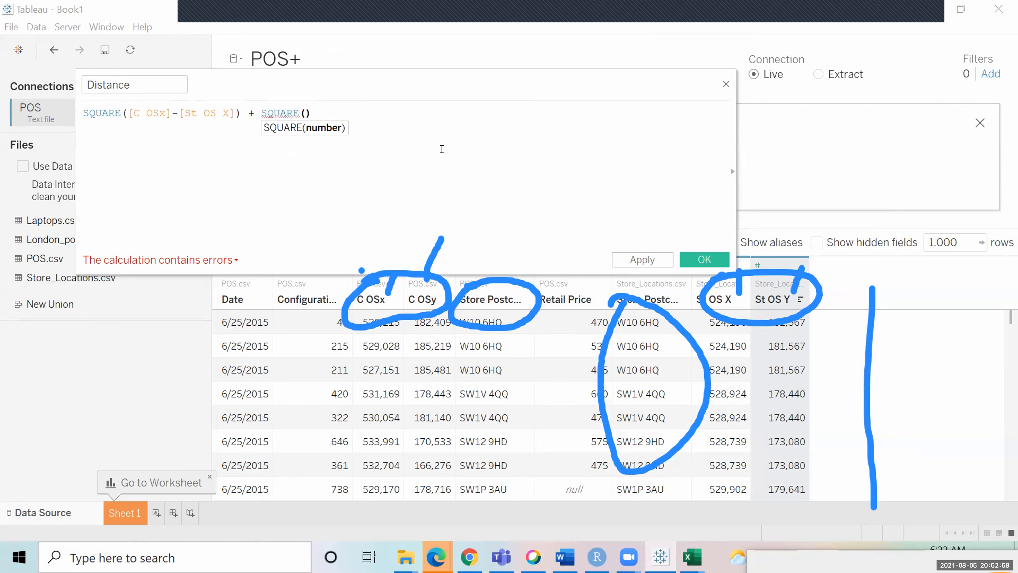
pyautogui.write('c')
pyautogui.press('Down')
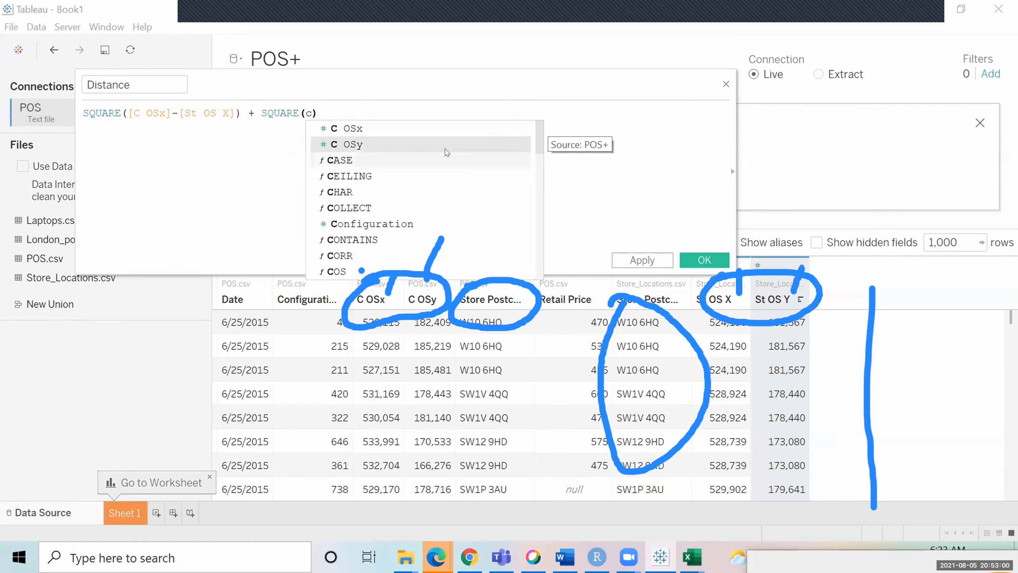
pyautogui.press('Return')
pyautogui.press('BackSpace')
pyautogui.write('-st')
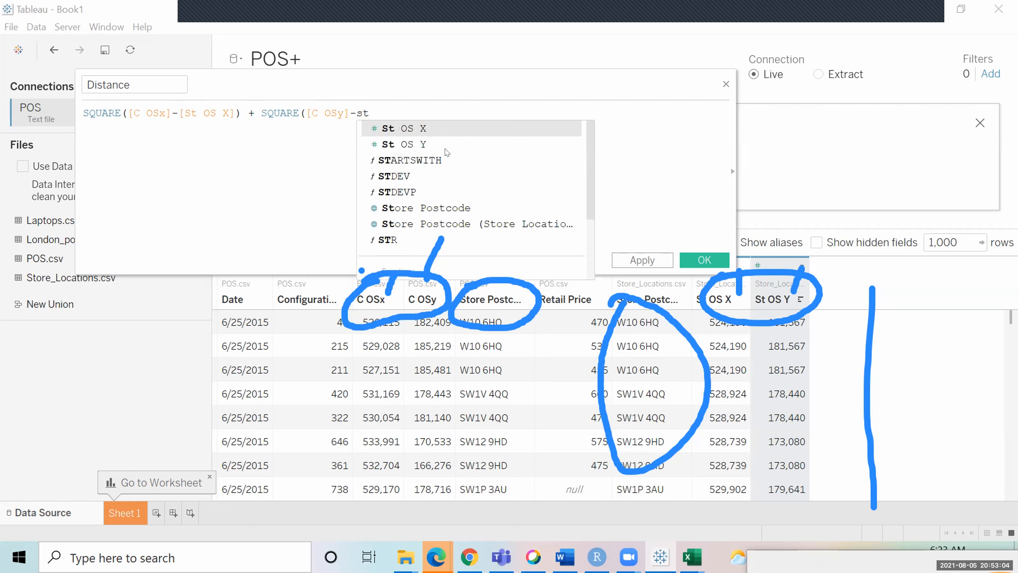
pyautogui.click(442, 148)
pyautogui.write(')')
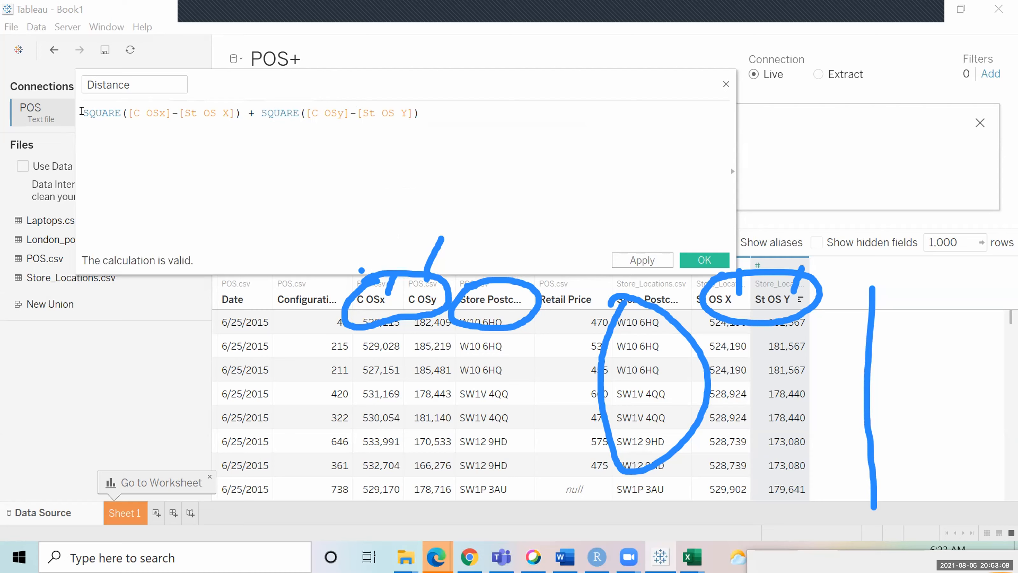
# Wrap the sum of both SQUARE terms in a sqrt function, then apply and save the Distance calculation
pyautogui.click(83, 112)
pyautogui.write('(')
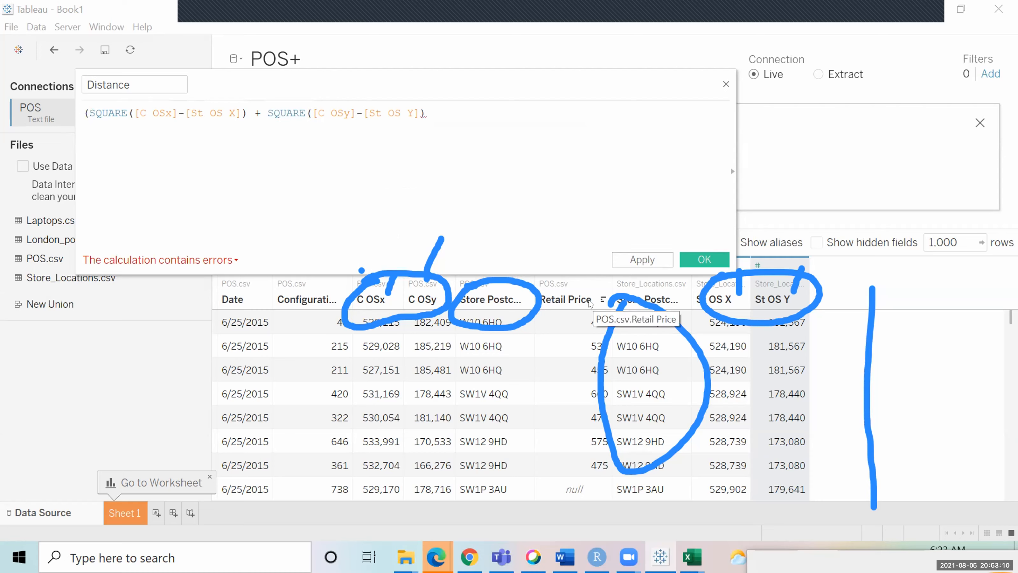
pyautogui.write('sqrt')
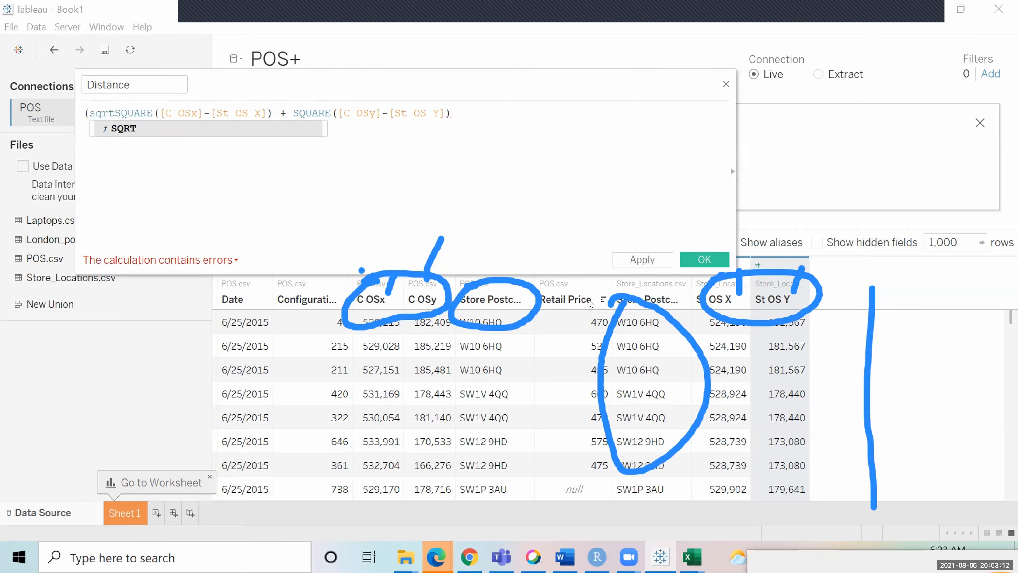
pyautogui.write('(')
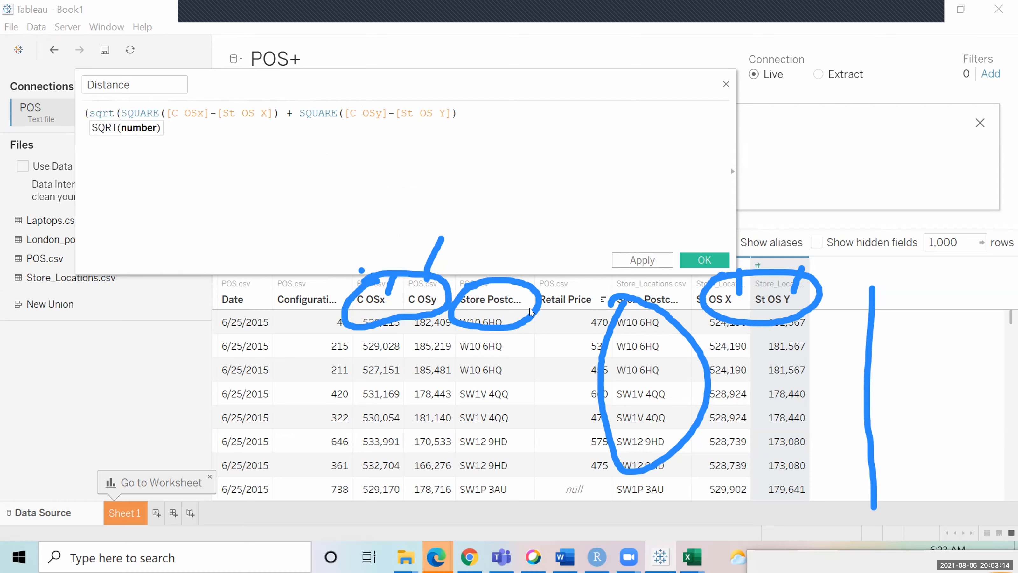
pyautogui.click(85, 110)
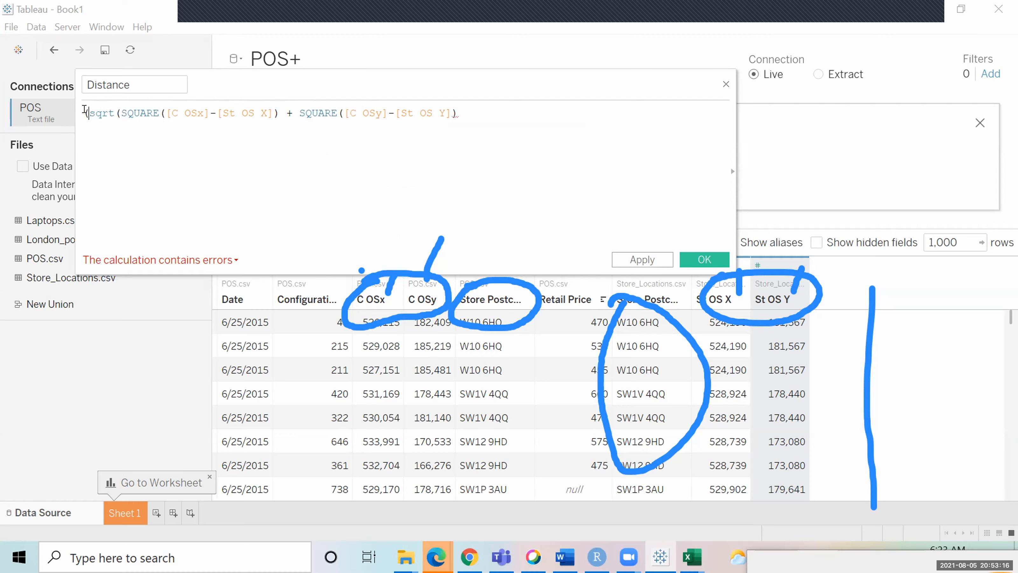
pyautogui.press('Delete')
pyautogui.click(463, 116)
pyautogui.write(')')
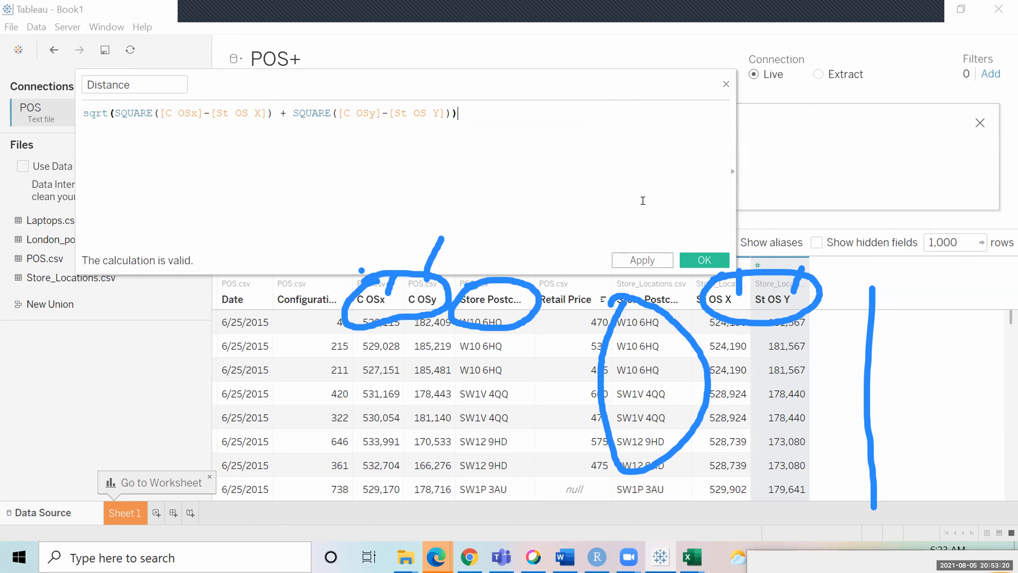
pyautogui.click(640, 261)
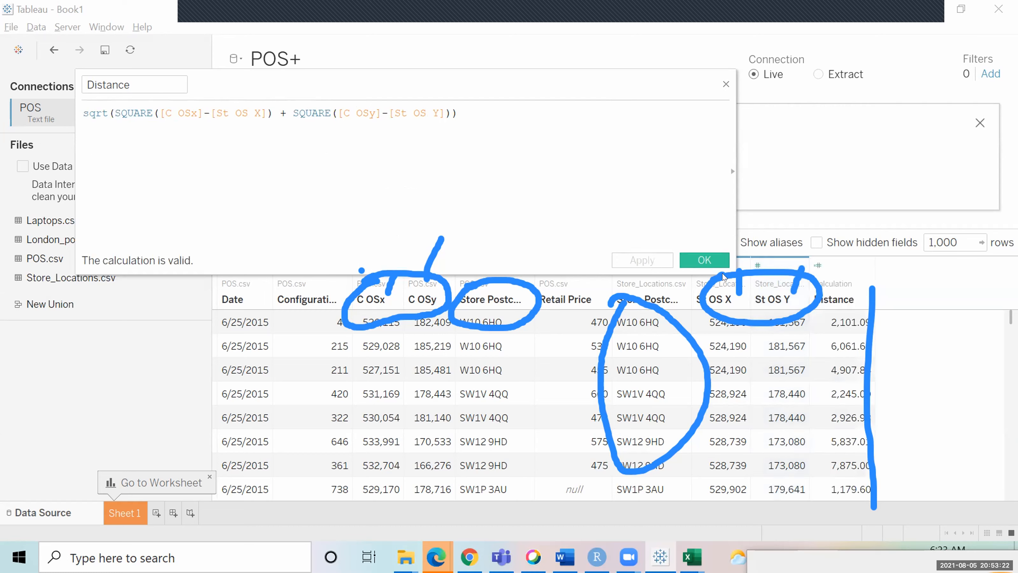
pyautogui.click(705, 260)
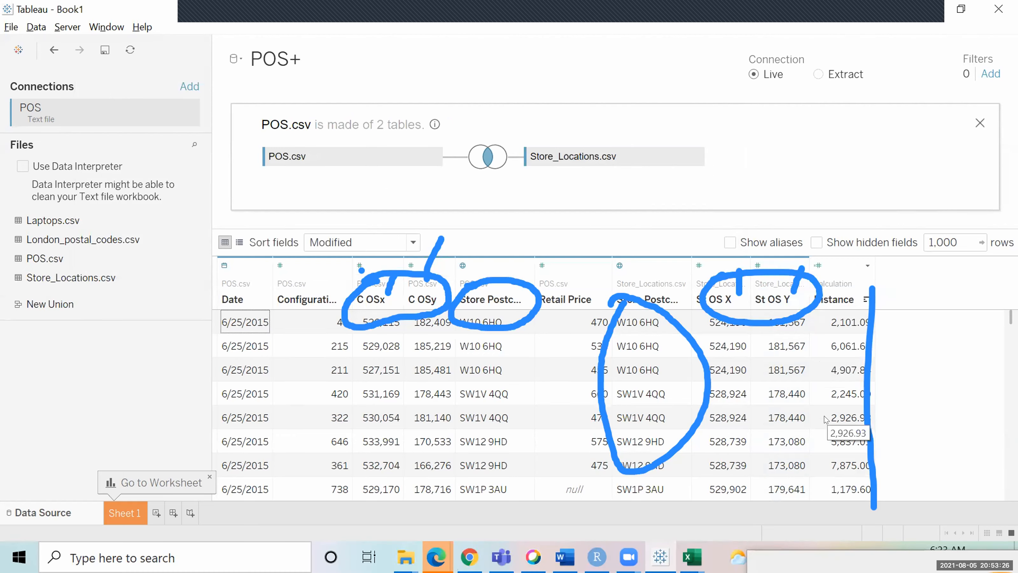
# On Sheet 1, chart Distance in rows against the POS.csv Store Postcode in columns
pyautogui.click(124, 513)
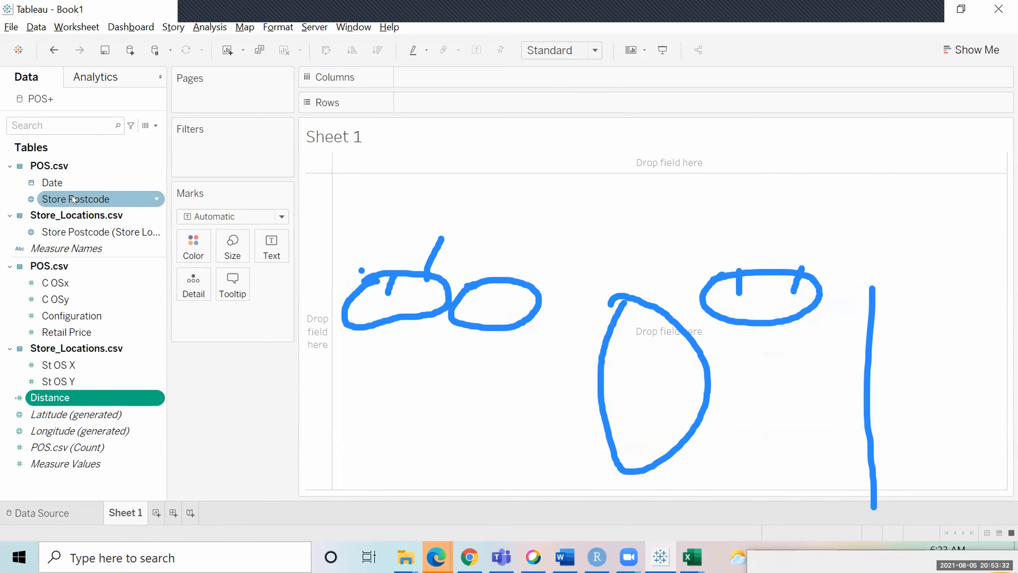
pyautogui.moveTo(73, 199); pyautogui.dragTo(498, 73)
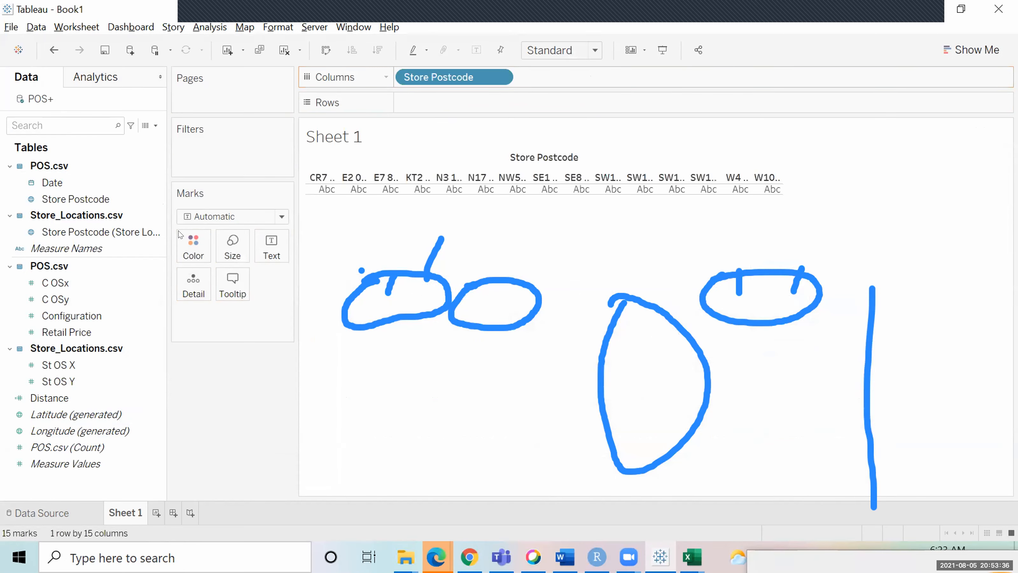
pyautogui.moveTo(49, 397); pyautogui.dragTo(448, 105)
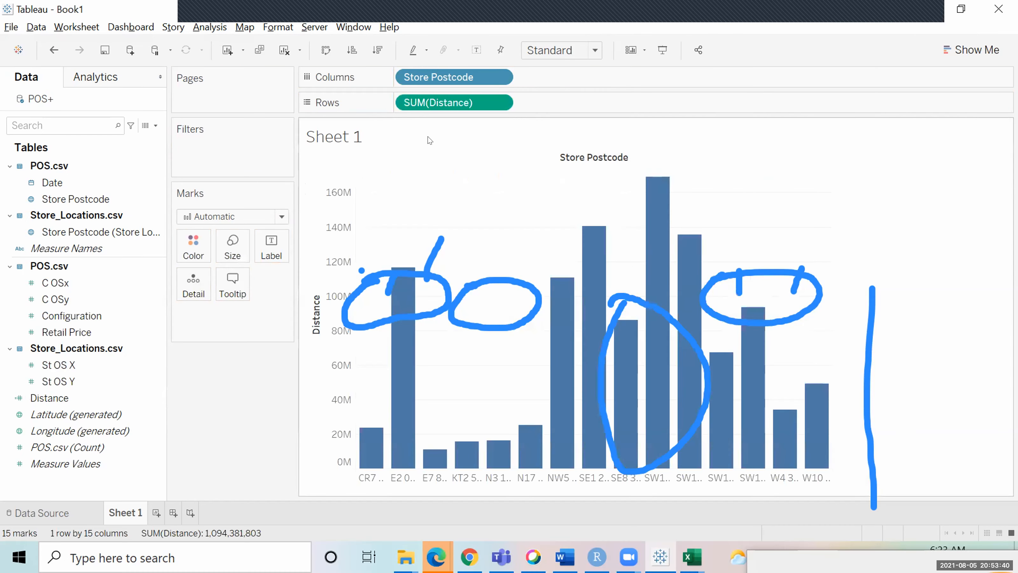
# Change the aggregation of the Distance measure in rows to Average
pyautogui.rightClick(451, 106)
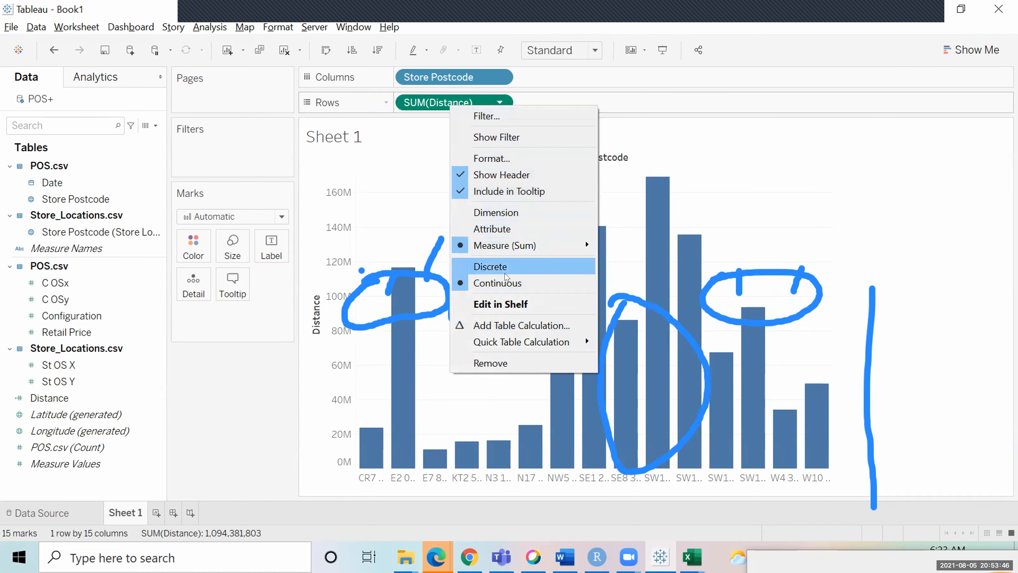
pyautogui.moveTo(512, 250)
pyautogui.click(620, 264)
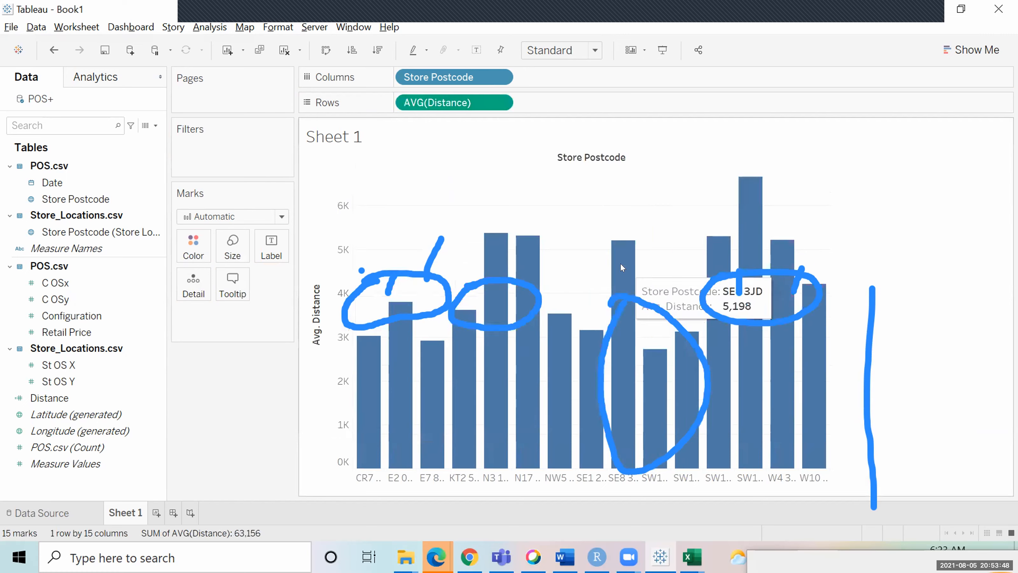
# Clear the drawn annotations from the shared screen and switch to the Laptops case study PDF in Edge to read question 7
pyautogui.click(733, 20)
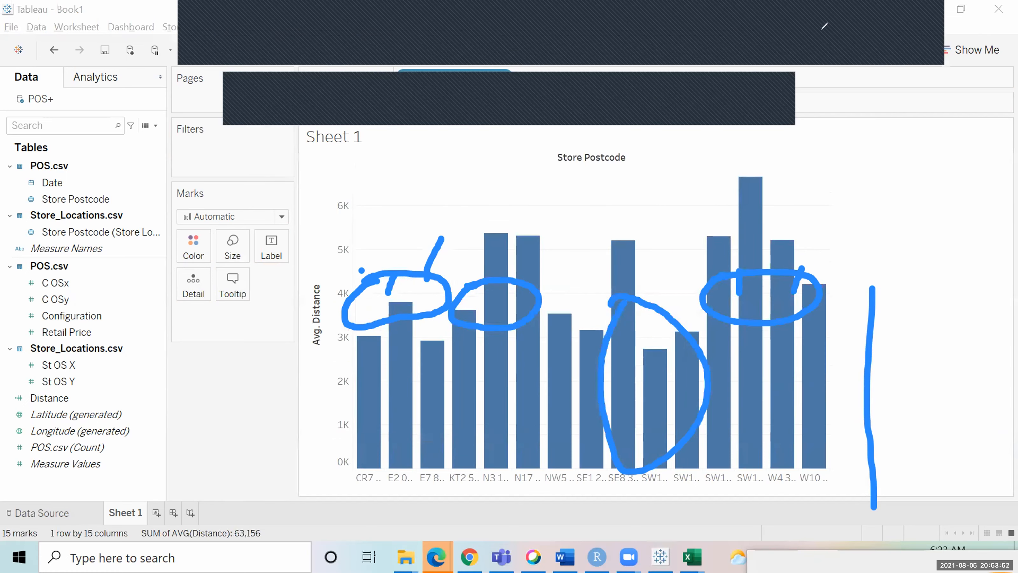
pyautogui.click(776, 90)
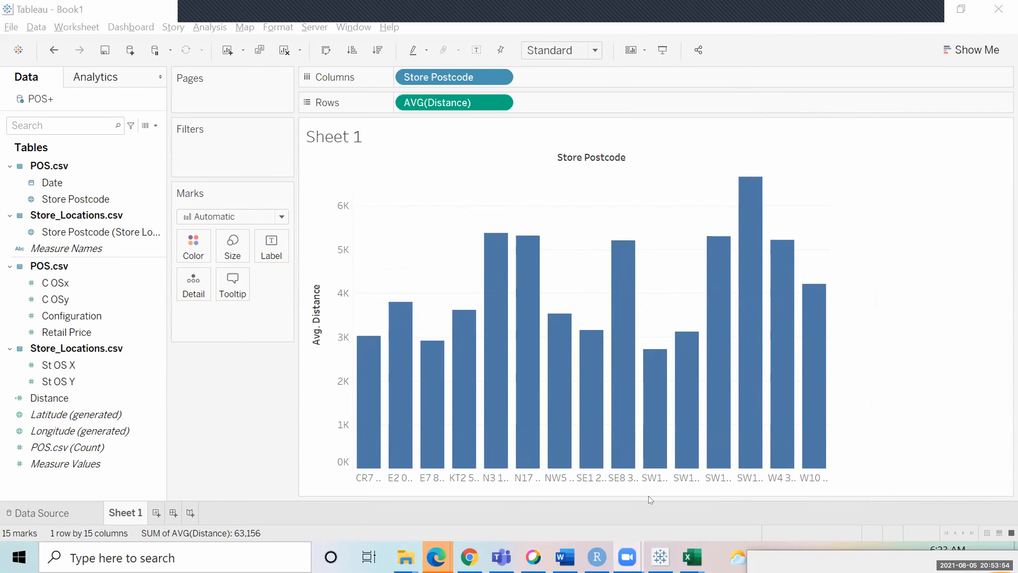
pyautogui.moveTo(436, 557)
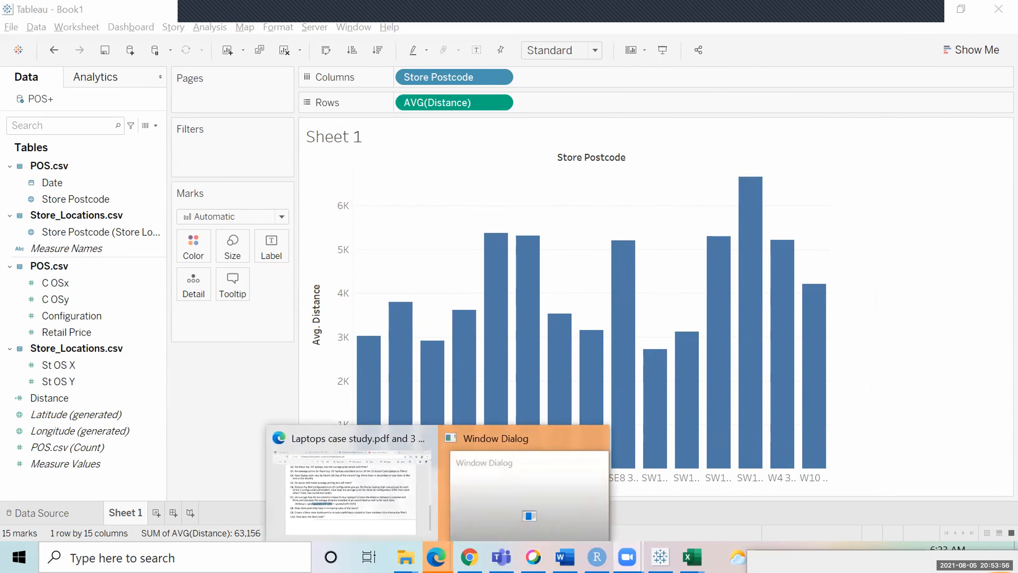
pyautogui.click(358, 508)
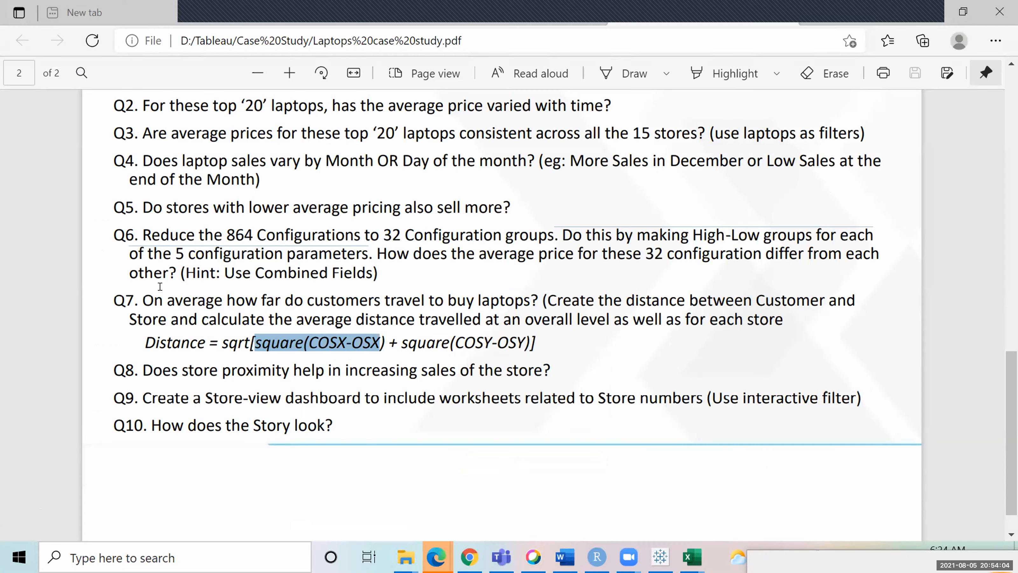
# Switch back to Tableau and create a new worksheet that shows the overall average of Distance as text
pyautogui.hotkey('alt', 'Tab')
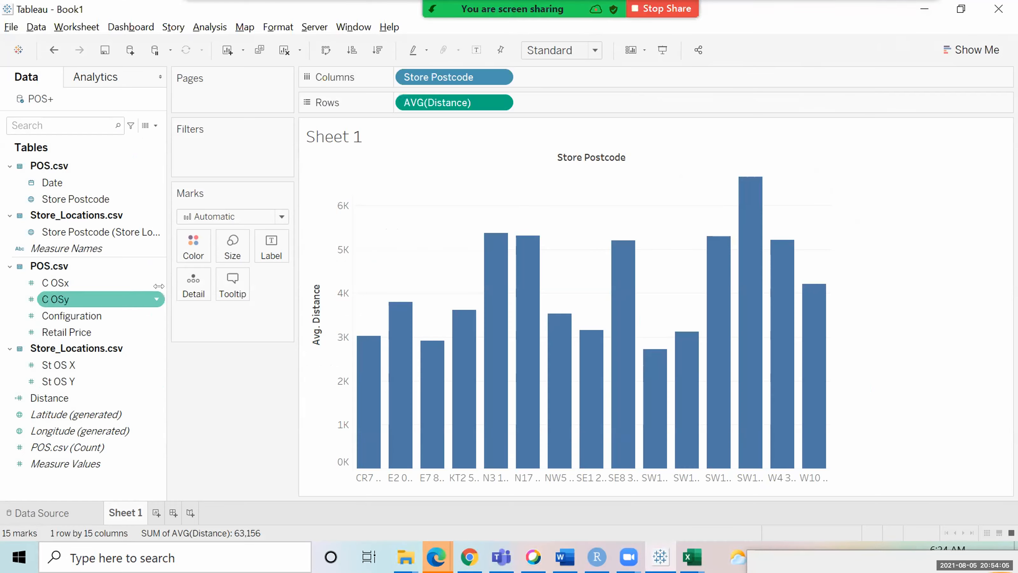
pyautogui.click(155, 512)
pyautogui.moveTo(50, 397); pyautogui.dragTo(271, 246)
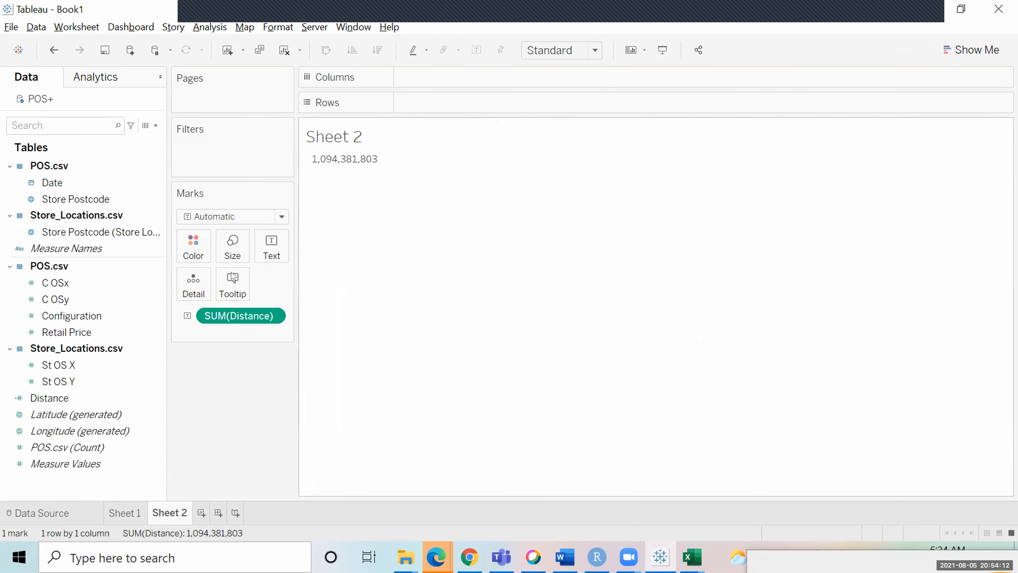
pyautogui.rightClick(225, 315)
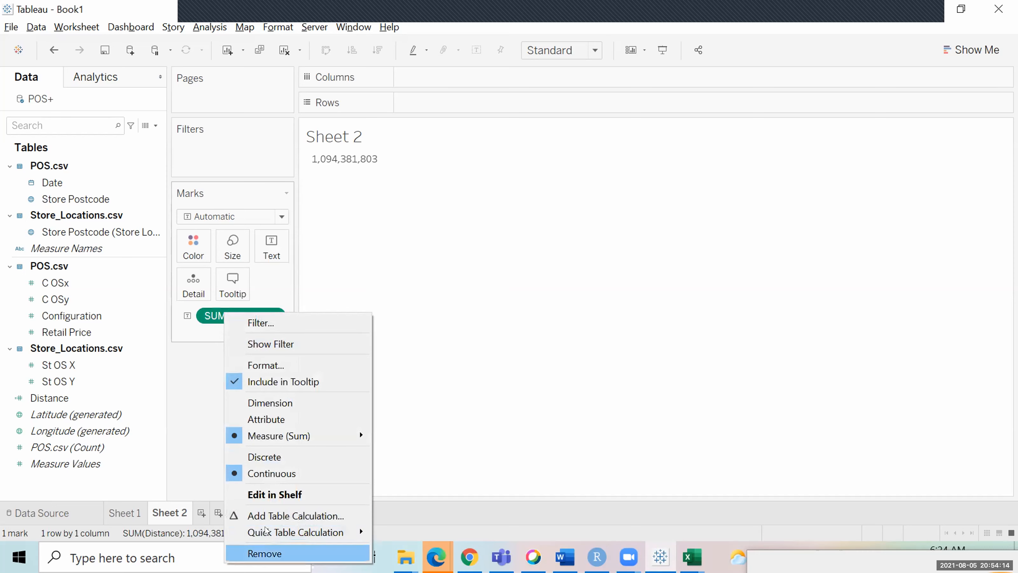
pyautogui.moveTo(313, 435)
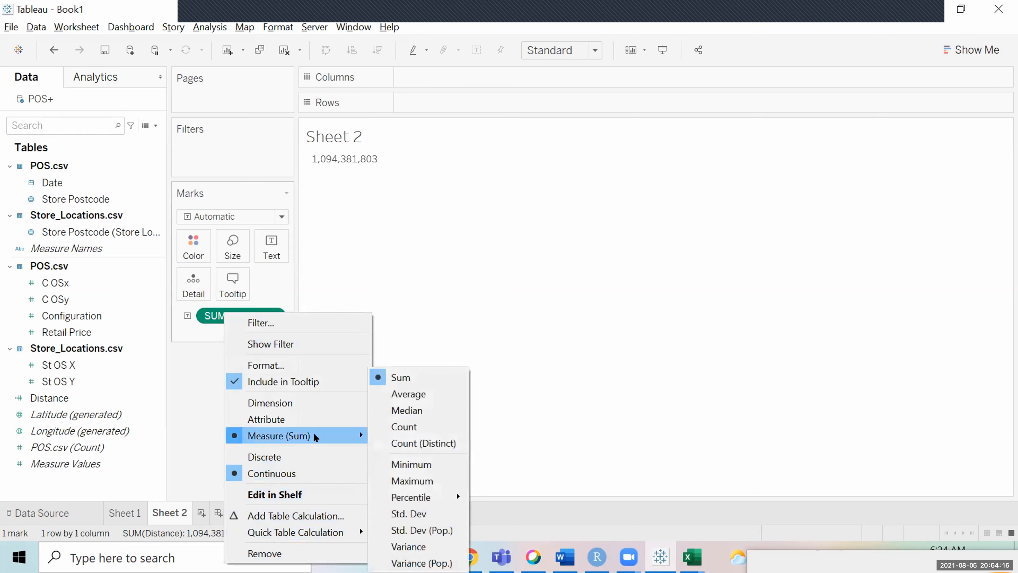
pyautogui.click(424, 402)
pyautogui.moveTo(311, 159)
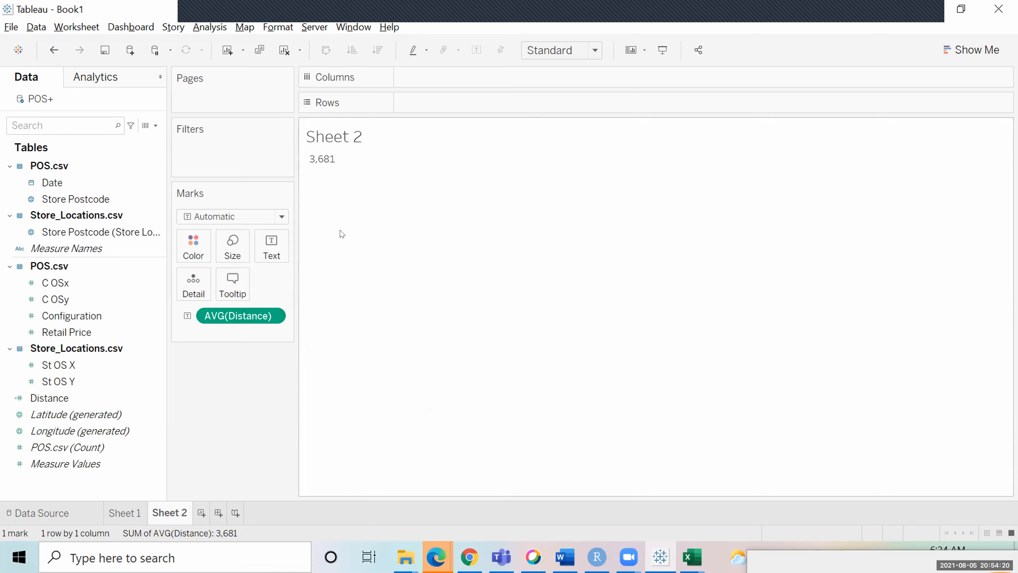
# Switch to the case study PDF in Edge and review question 7 with its distance formula
pyautogui.hotkey('alt', 'Tab')
pyautogui.moveTo(616, 278); pyautogui.dragTo(586, 263)
pyautogui.click(656, 338)
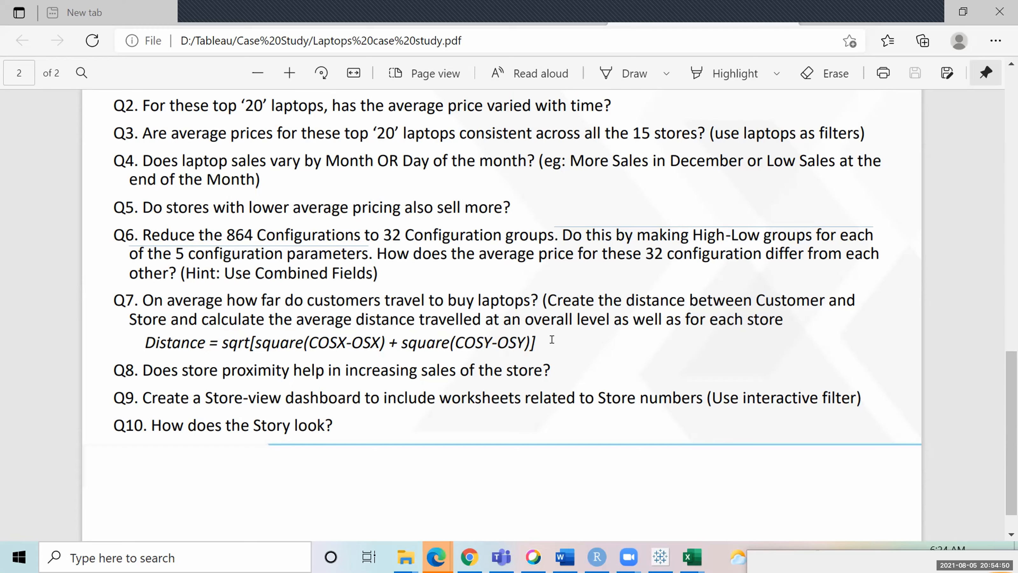
# Switch to Tableau, examine the data source's joined POS.csv and Store_Locations.csv tables, and return to Sheet 1
pyautogui.hotkey('alt', 'Tab')
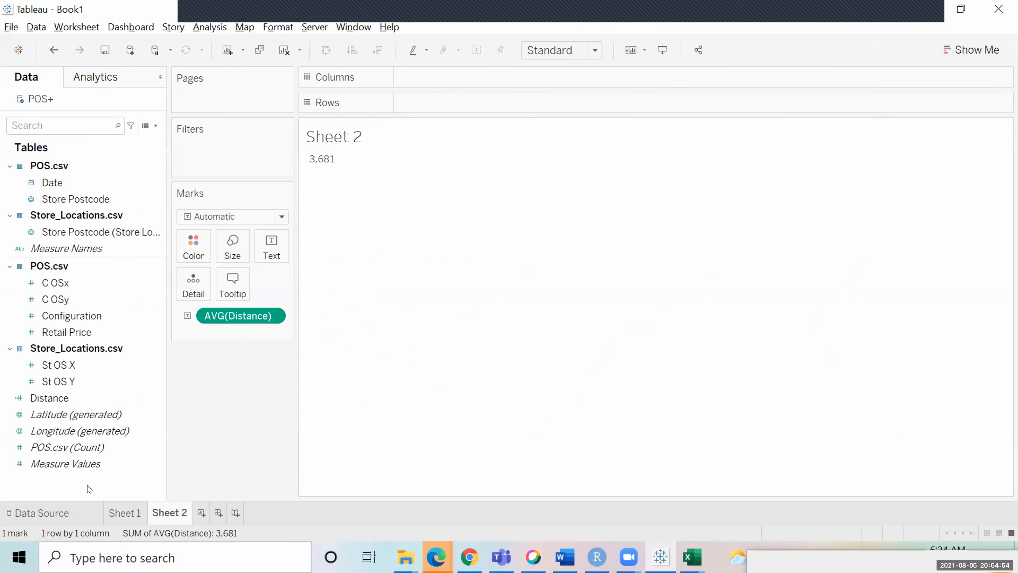
pyautogui.click(56, 516)
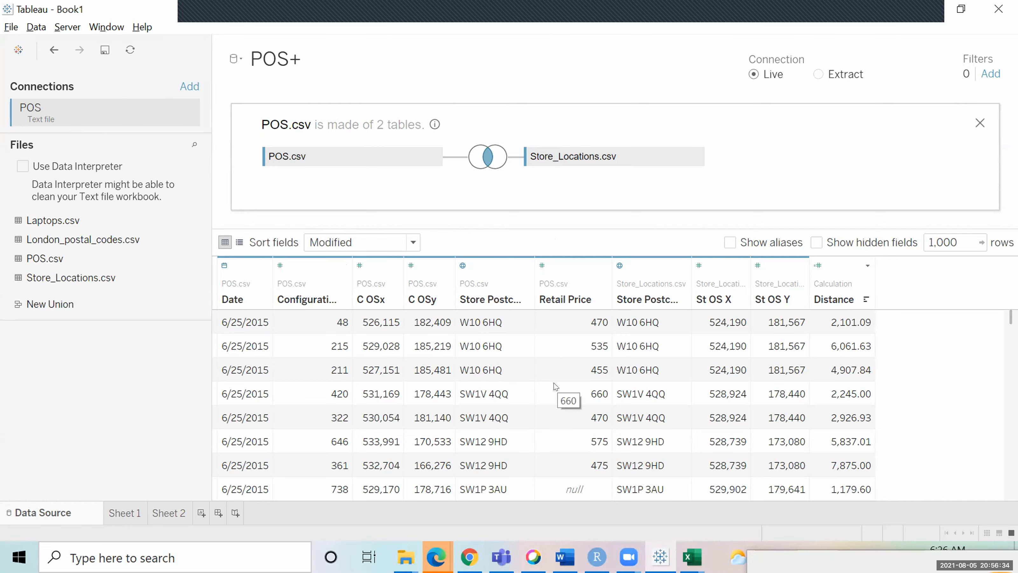
pyautogui.click(156, 508)
pyautogui.click(128, 510)
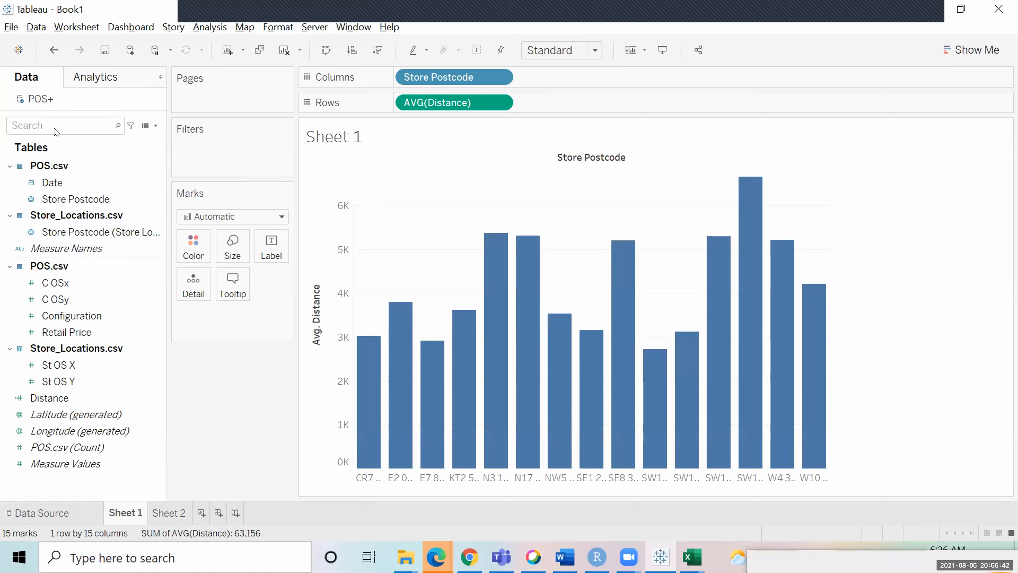
# View the underlying rows of the POS+ data source, including the configuration, distance and price columns, and close the data view
pyautogui.rightClick(32, 98)
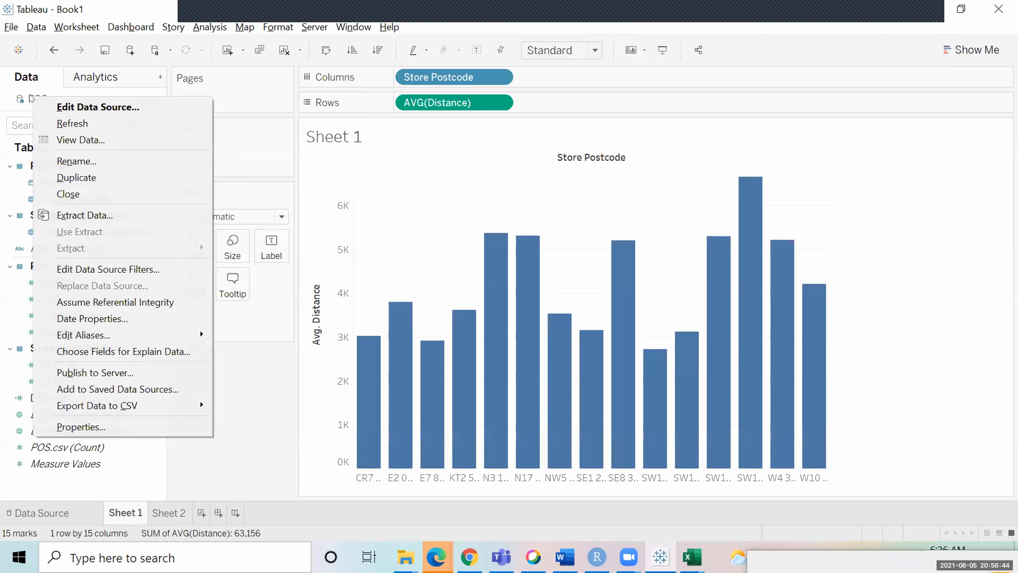
pyautogui.click(93, 140)
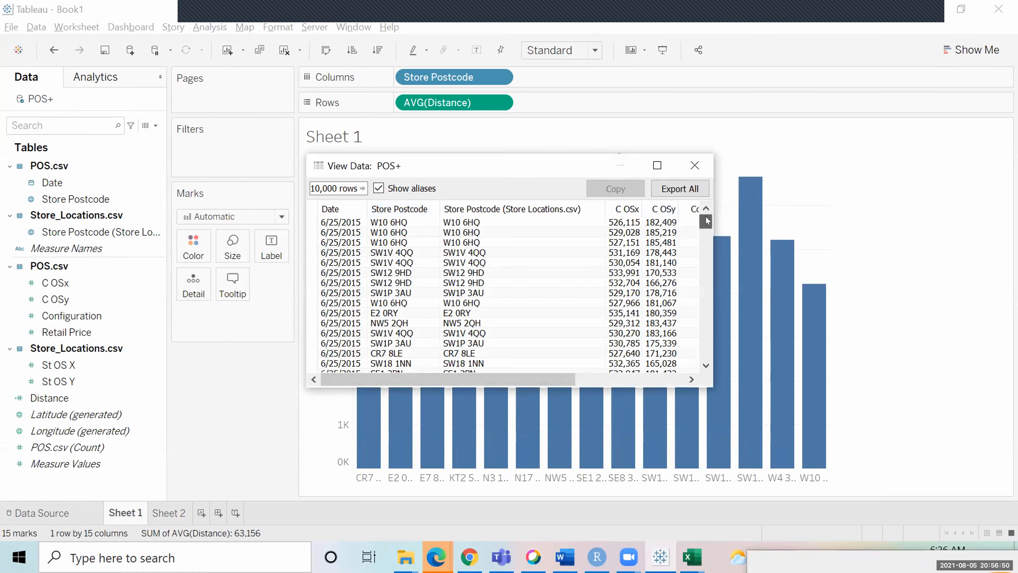
pyautogui.moveTo(707, 224); pyautogui.dragTo(707, 218)
pyautogui.moveTo(565, 380); pyautogui.dragTo(645, 378)
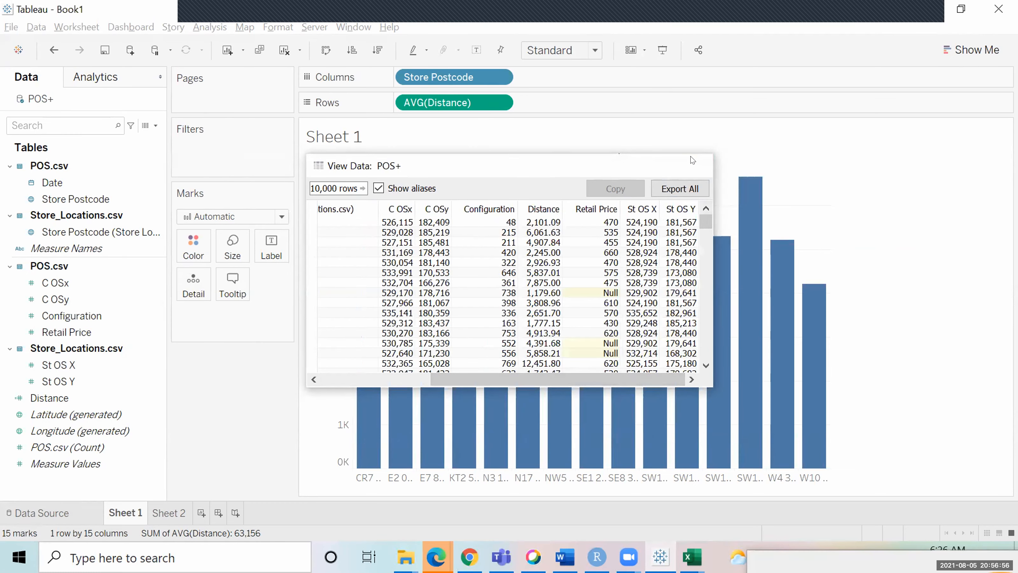
pyautogui.click(695, 165)
# Color the average distance bars on Sheet 1 by POS.csv (Count)
pyautogui.moveTo(65, 446)
pyautogui.mouseDown()
pyautogui.moveTo(239, 324)
pyautogui.moveTo(226, 256)
pyautogui.moveTo(202, 222)
pyautogui.moveTo(199, 252)
pyautogui.mouseUp()
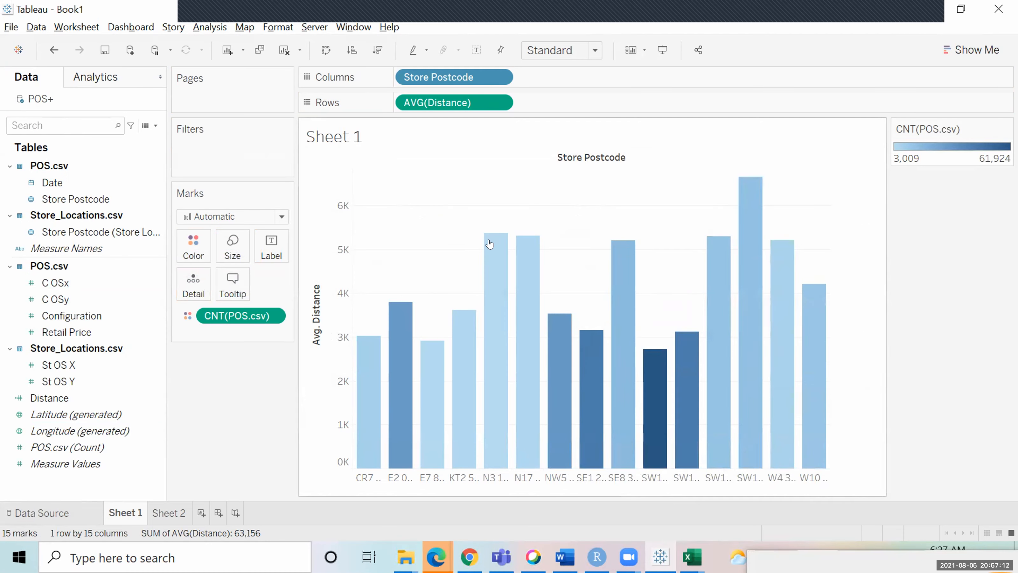
pyautogui.moveTo(753, 261)
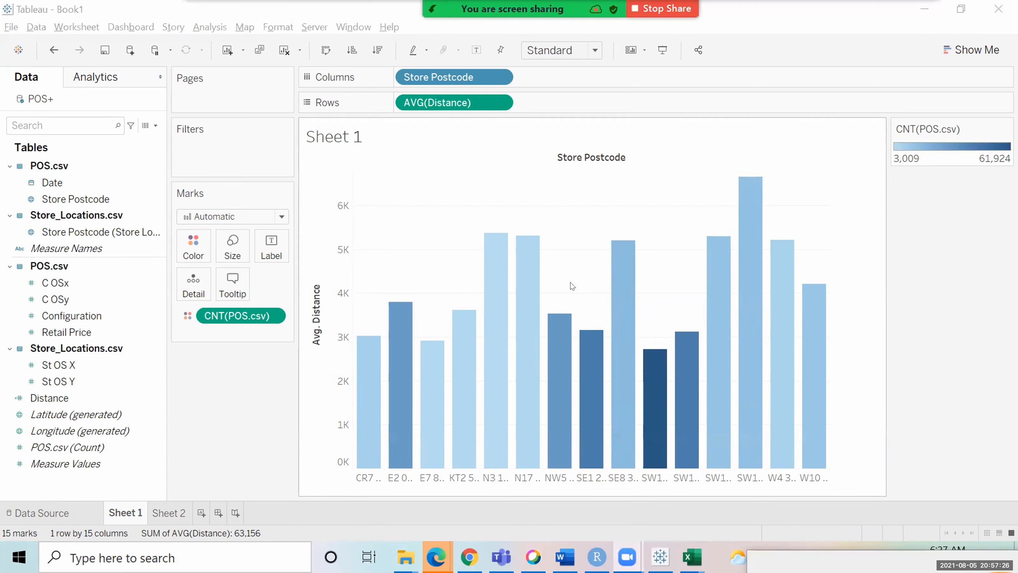
# Read questions 8 and 9 in the case study PDF, highlighting the store-view dashboard, store numbers and interactive filter requirements
pyautogui.hotkey('alt', 'Tab')
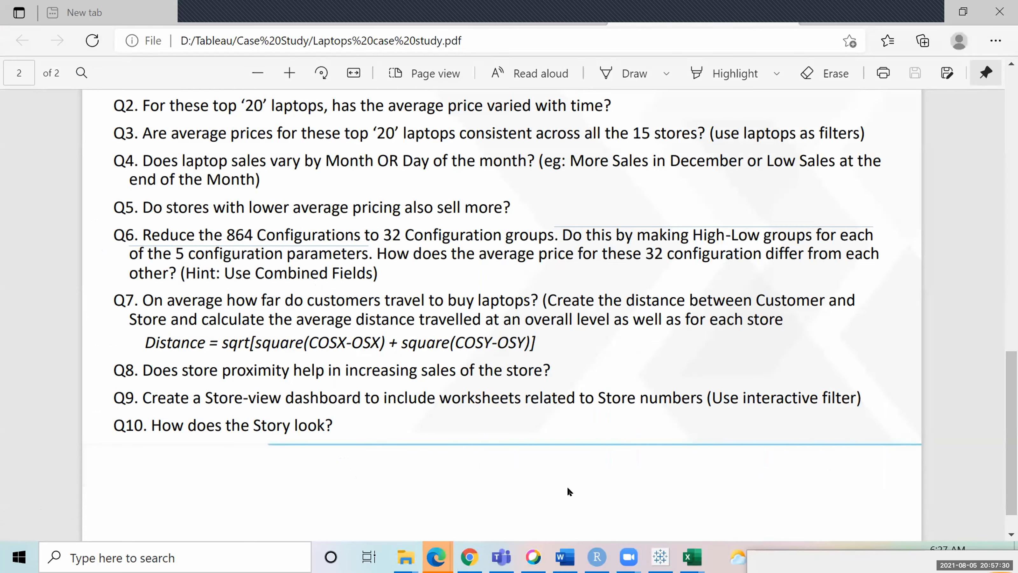
pyautogui.click(660, 557)
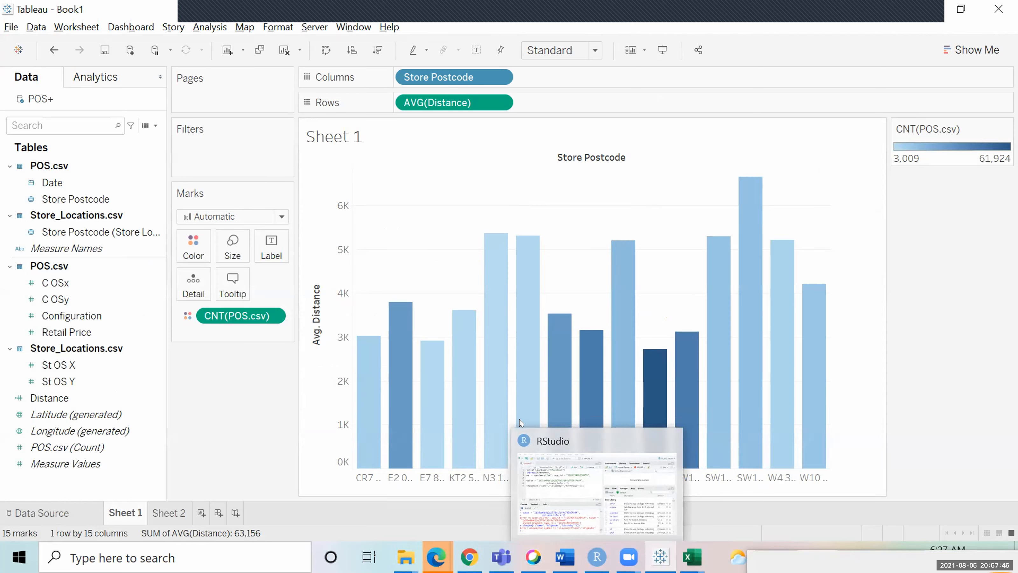
pyautogui.hotkey('alt', 'Tab')
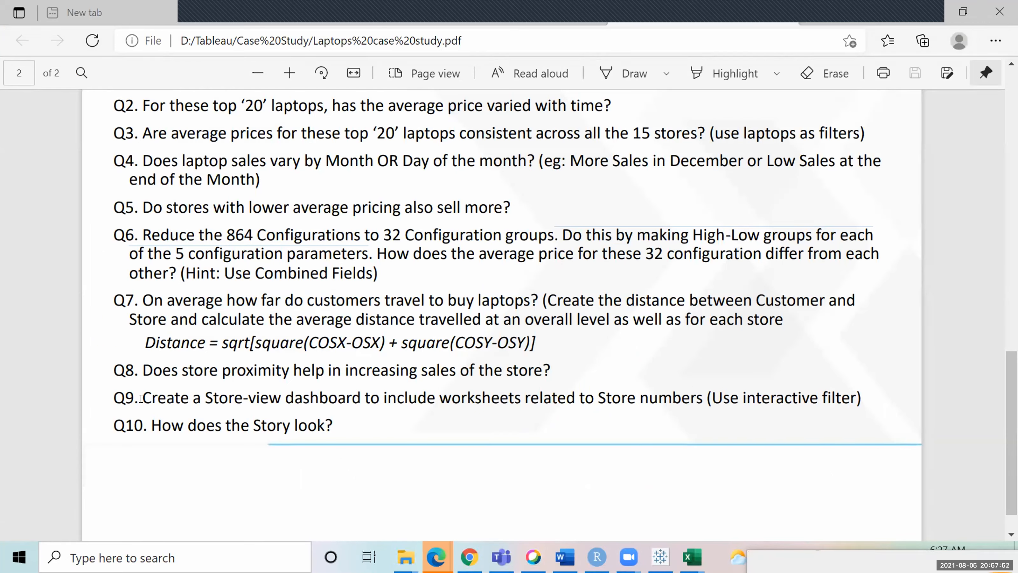
pyautogui.moveTo(143, 397); pyautogui.dragTo(471, 395)
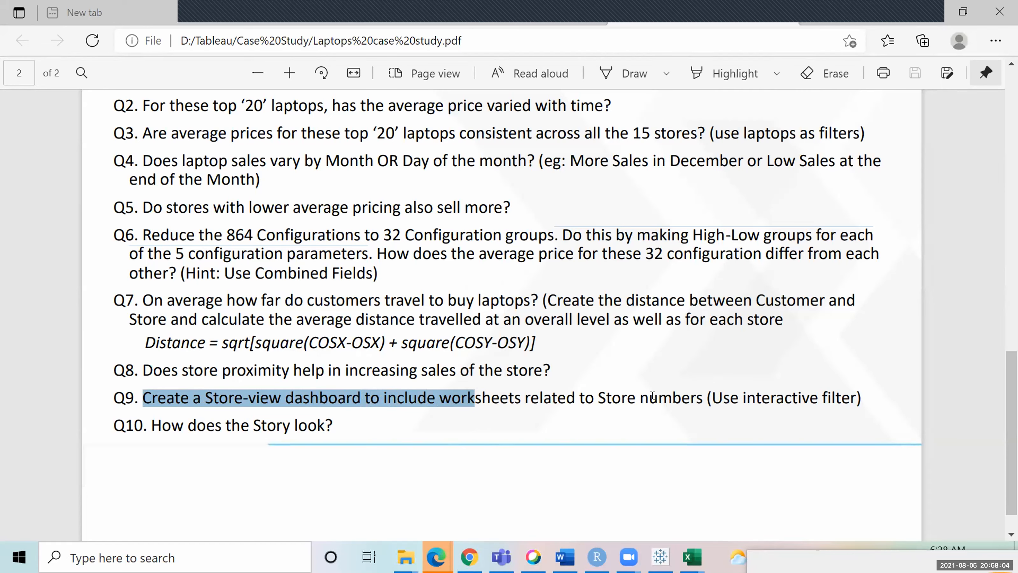
pyautogui.moveTo(712, 398); pyautogui.dragTo(832, 389)
pyautogui.moveTo(606, 398); pyautogui.dragTo(665, 401)
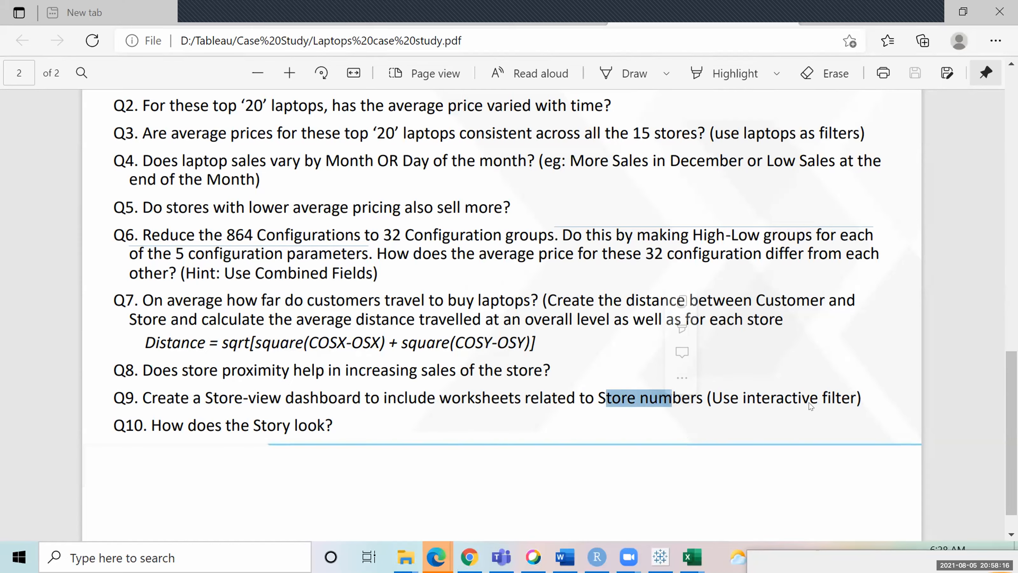
# Switch to Tableau, add Store Postcode as a filter on Sheet 1 using all values, and show its interactive filter
pyautogui.hotkey('alt', 'Tab')
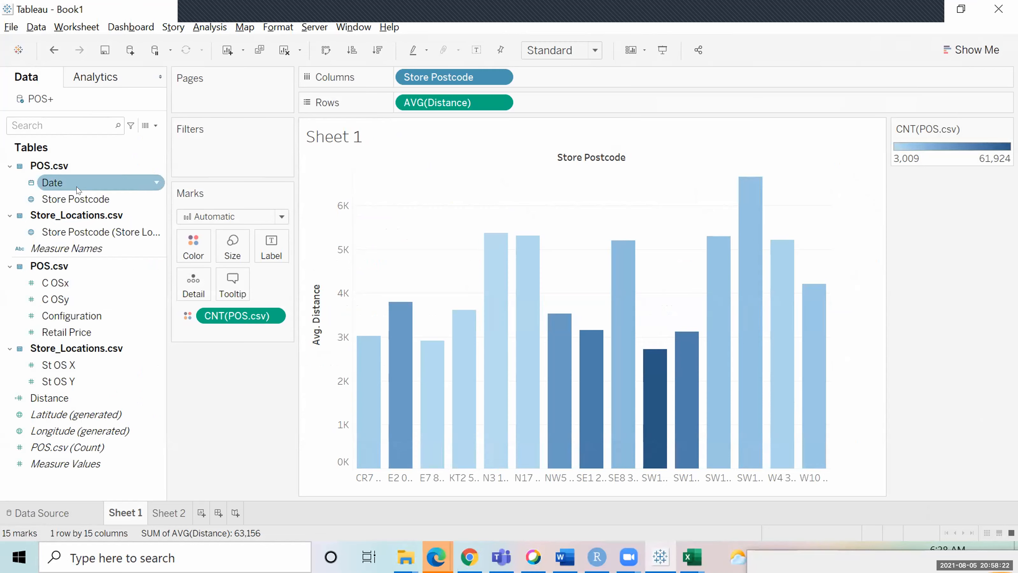
pyautogui.moveTo(78, 201); pyautogui.dragTo(214, 166)
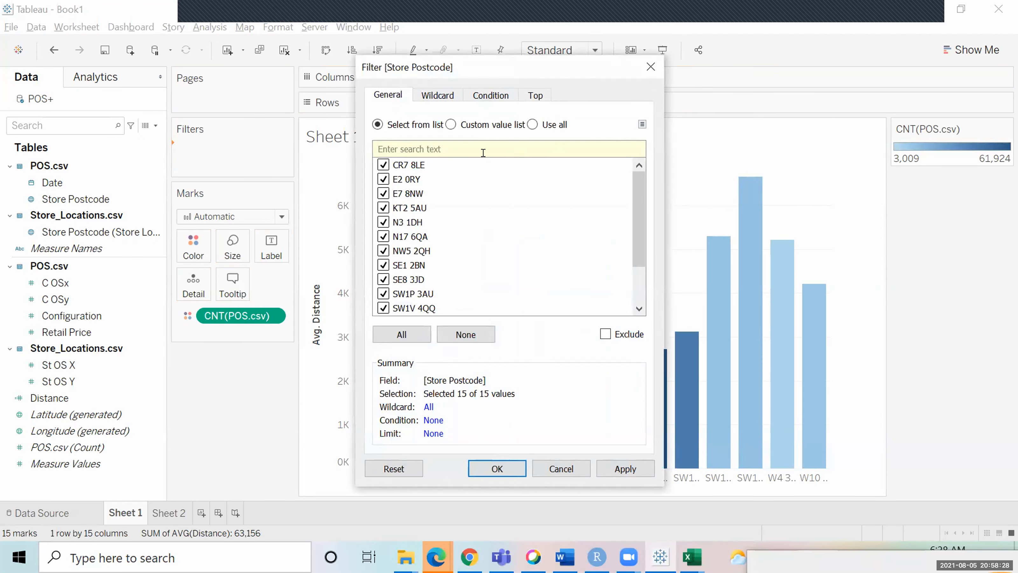
pyautogui.click(533, 125)
pyautogui.click(614, 470)
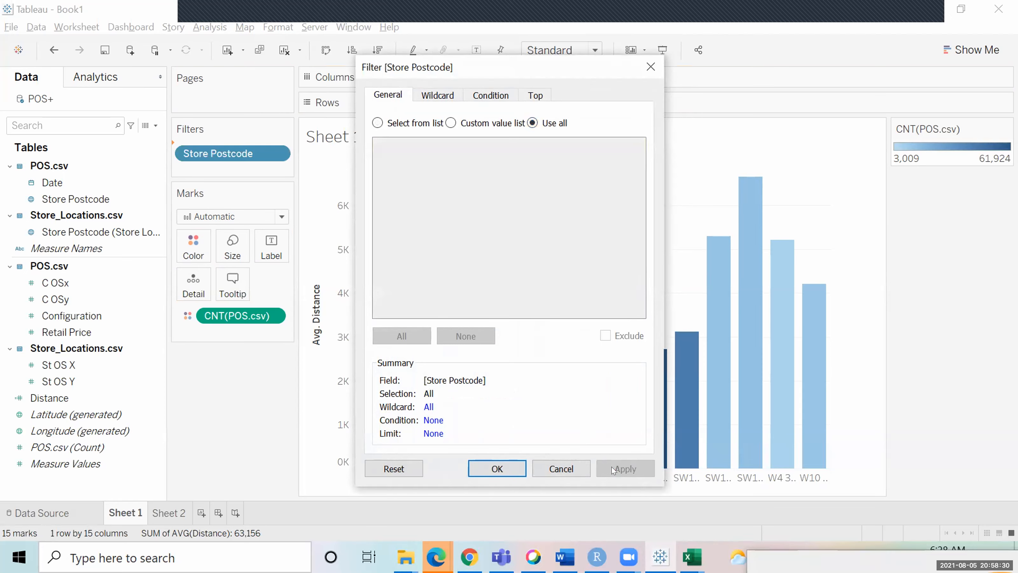
pyautogui.click(497, 469)
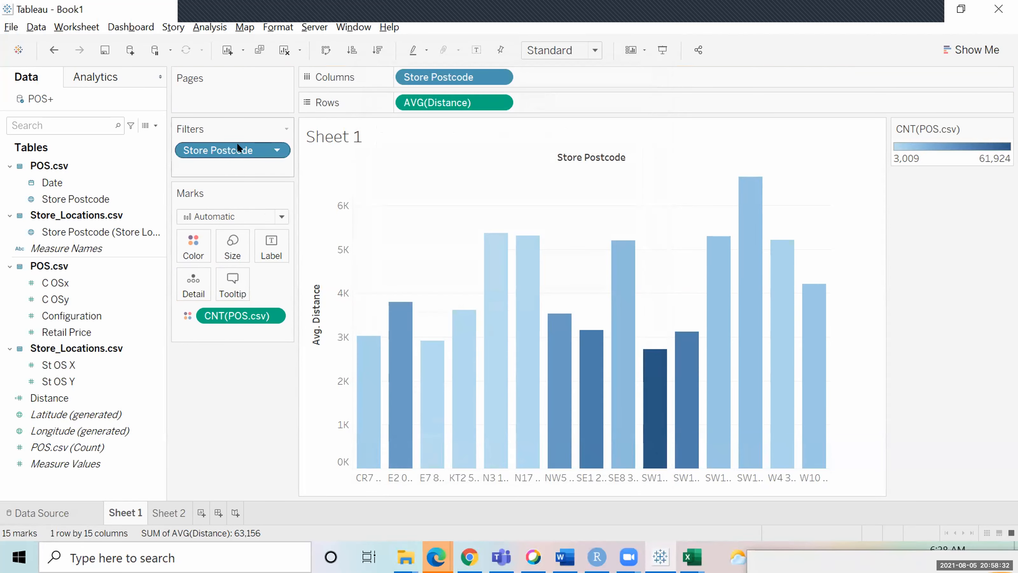
pyautogui.rightClick(234, 149)
pyautogui.click(319, 179)
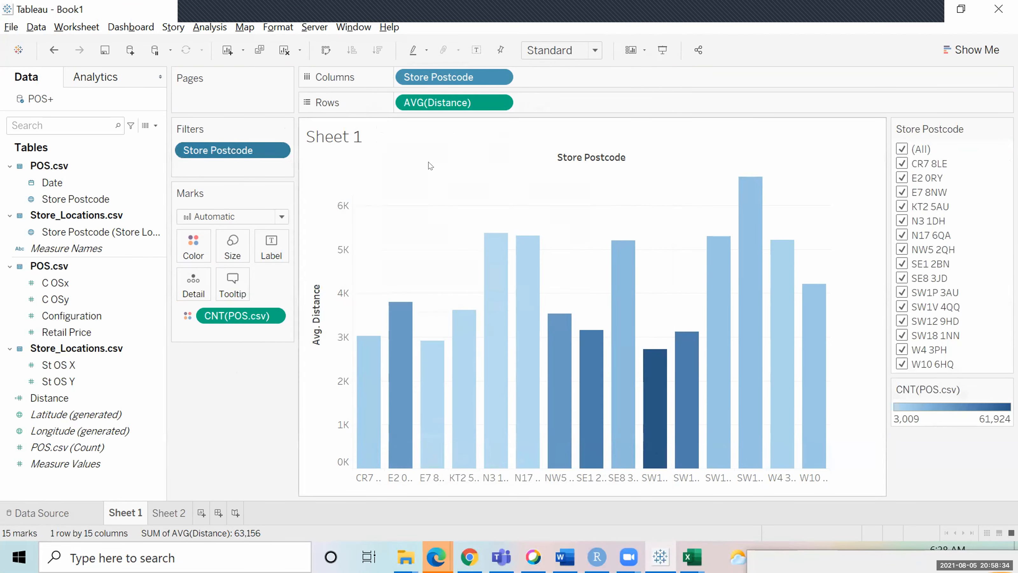
# Limit the Store Postcode filter to the stores CR7 8LE, E2 0RY and E7 8NW
pyautogui.click(902, 149)
pyautogui.click(902, 163)
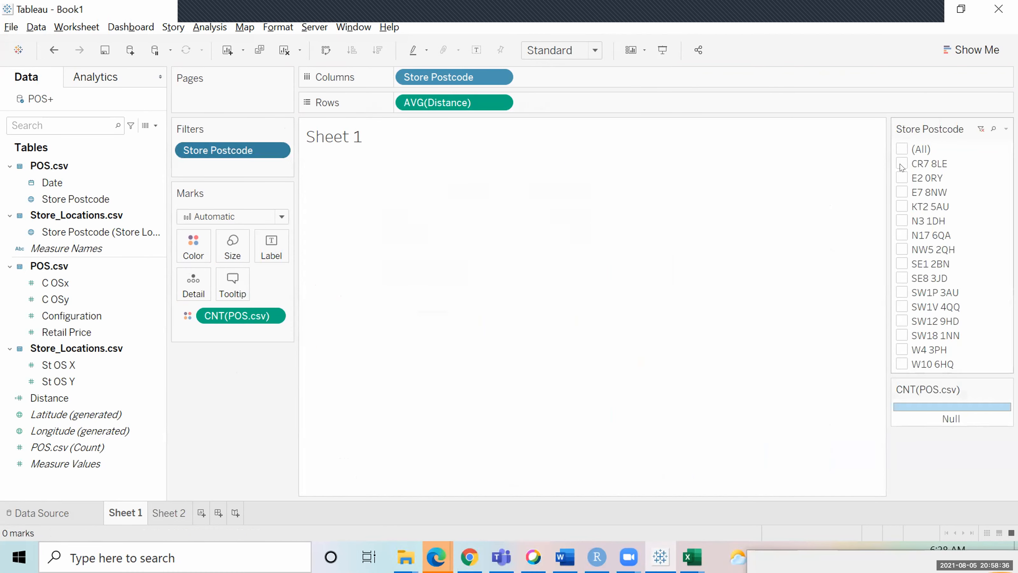
pyautogui.click(902, 178)
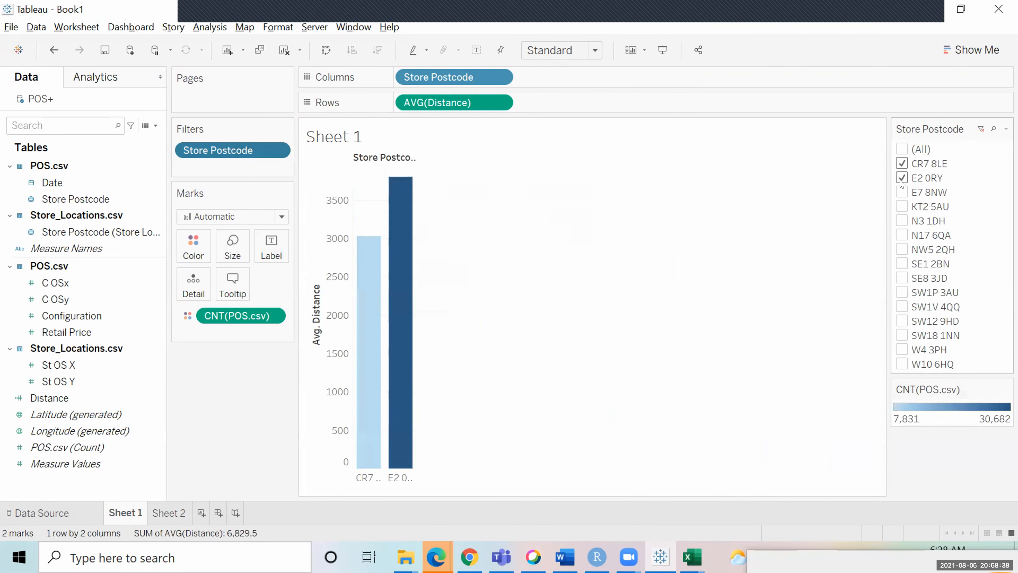
pyautogui.click(901, 192)
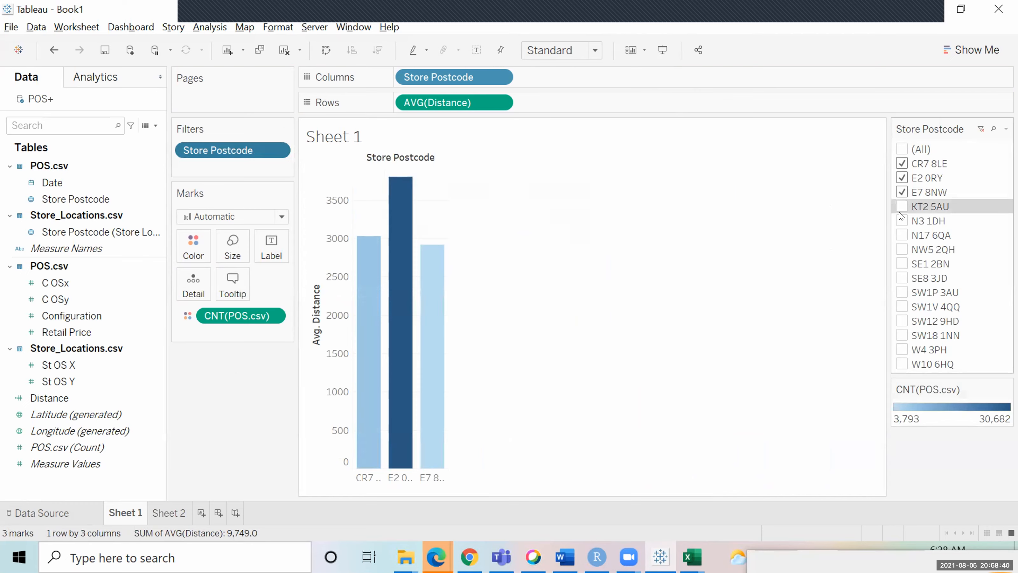
# Add a new blank dashboard to the workbook and check question 10 about the story in the case study PDF
pyautogui.click(218, 513)
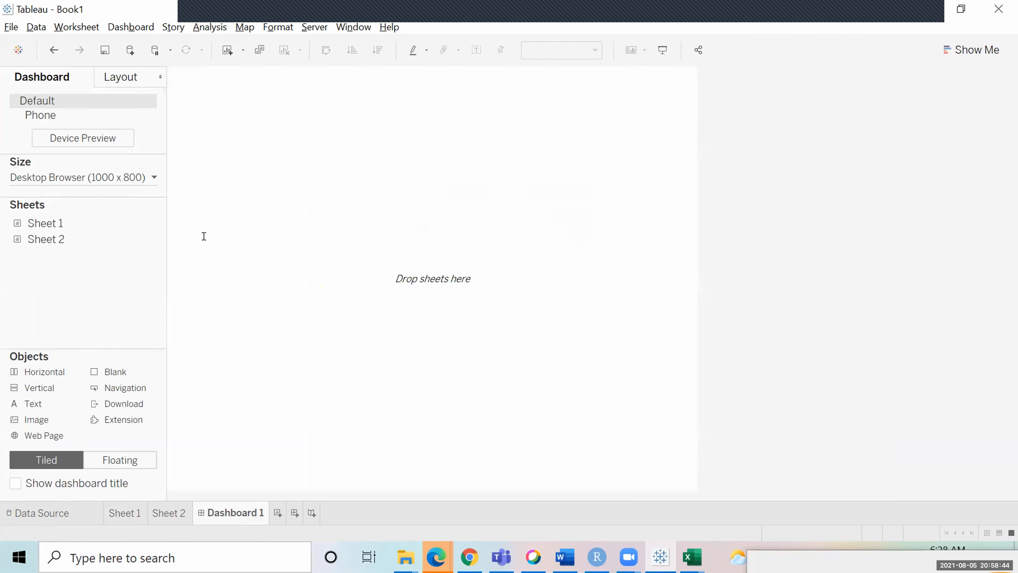
pyautogui.hotkey('alt', 'Tab')
pyautogui.moveTo(152, 423); pyautogui.dragTo(324, 422)
pyautogui.click(324, 422)
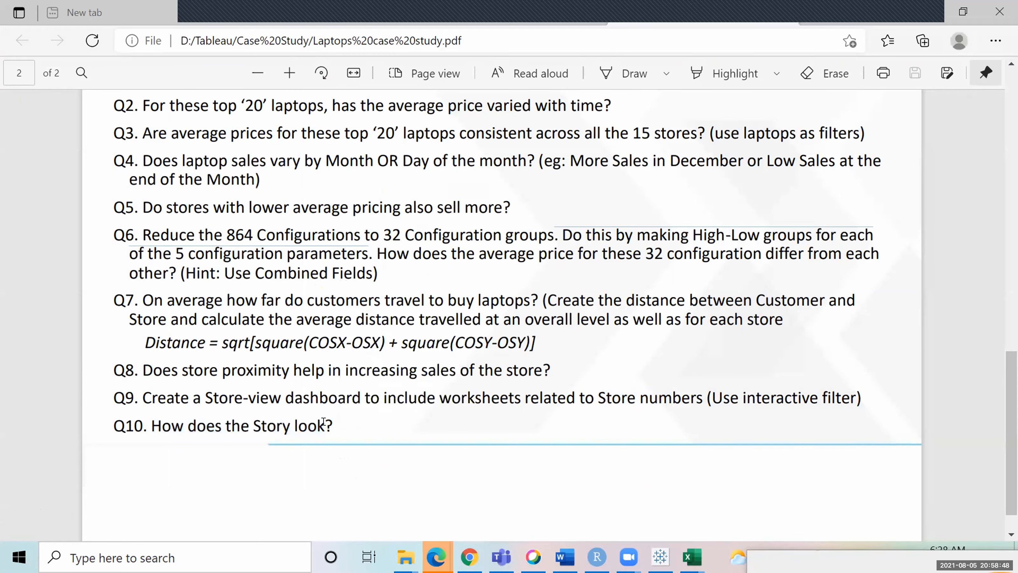
# Switch back to Tableau and add a new blank story to the workbook
pyautogui.hotkey('alt', 'Tab')
pyautogui.click(312, 513)
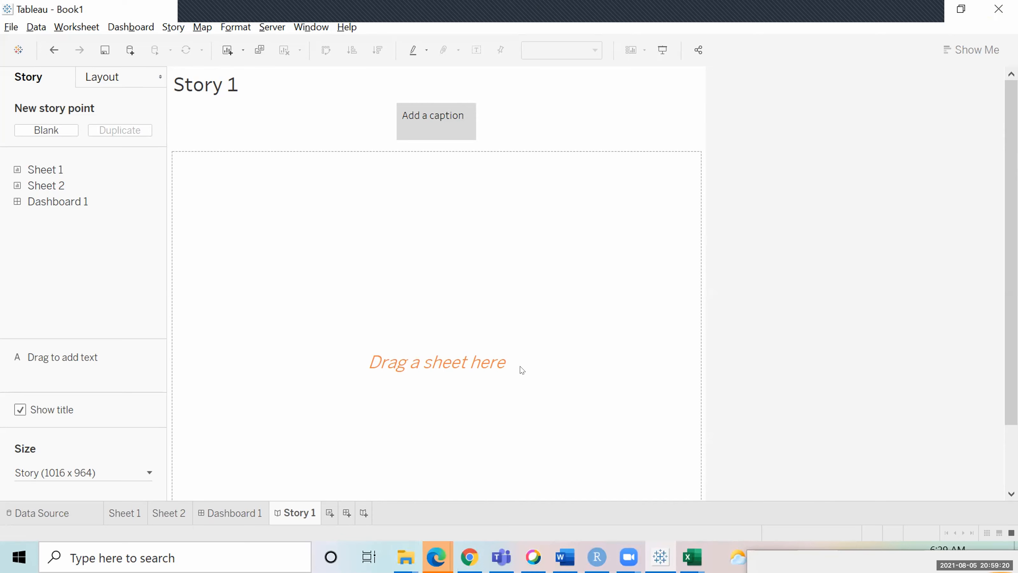
pyautogui.moveTo(597, 557)
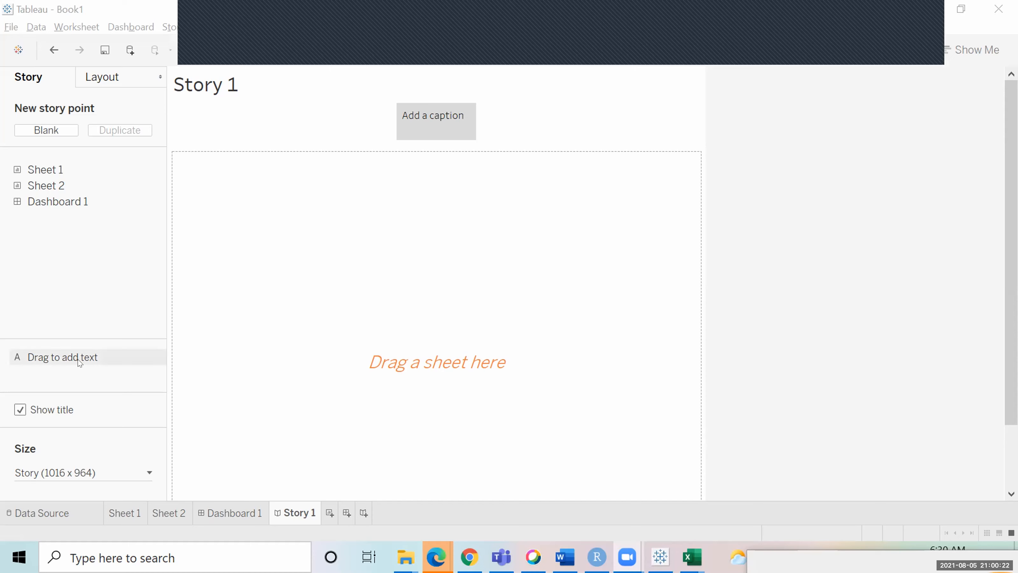
# Open the join between POS.csv and Store_Locations.csv in the data source and mark both Store Postcode columns with circles and downward arrows
pyautogui.click(40, 513)
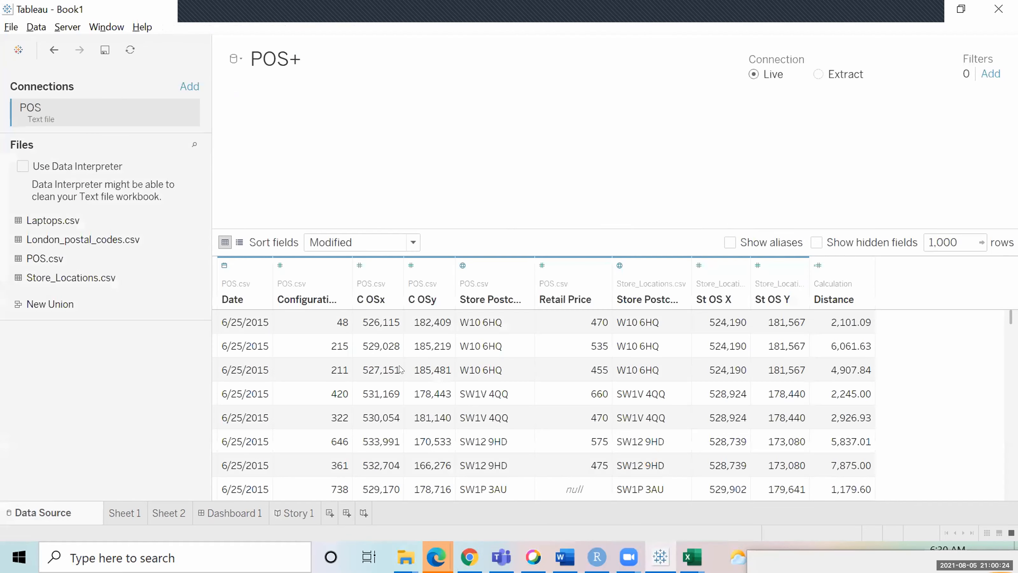
pyautogui.doubleClick(282, 151)
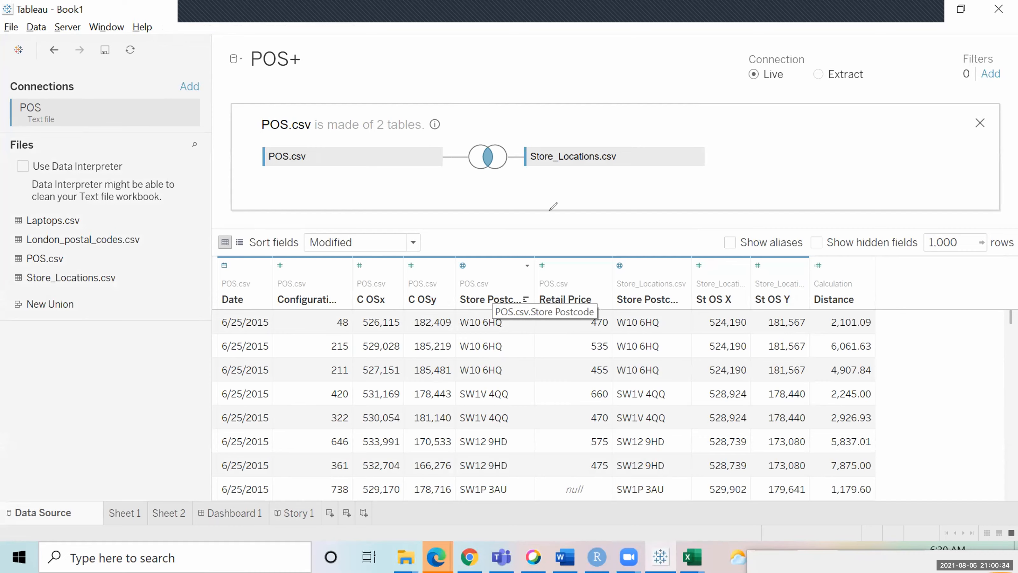
pyautogui.moveTo(479, 280); pyautogui.dragTo(501, 280)
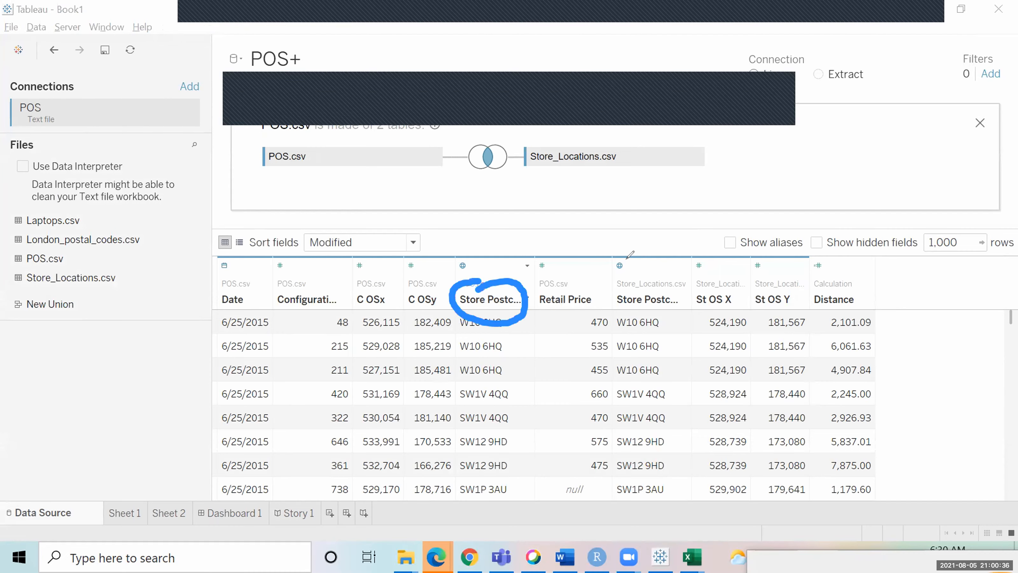
pyautogui.moveTo(635, 289)
pyautogui.mouseDown()
pyautogui.moveTo(606, 293)
pyautogui.moveTo(674, 268)
pyautogui.moveTo(623, 273)
pyautogui.mouseUp()
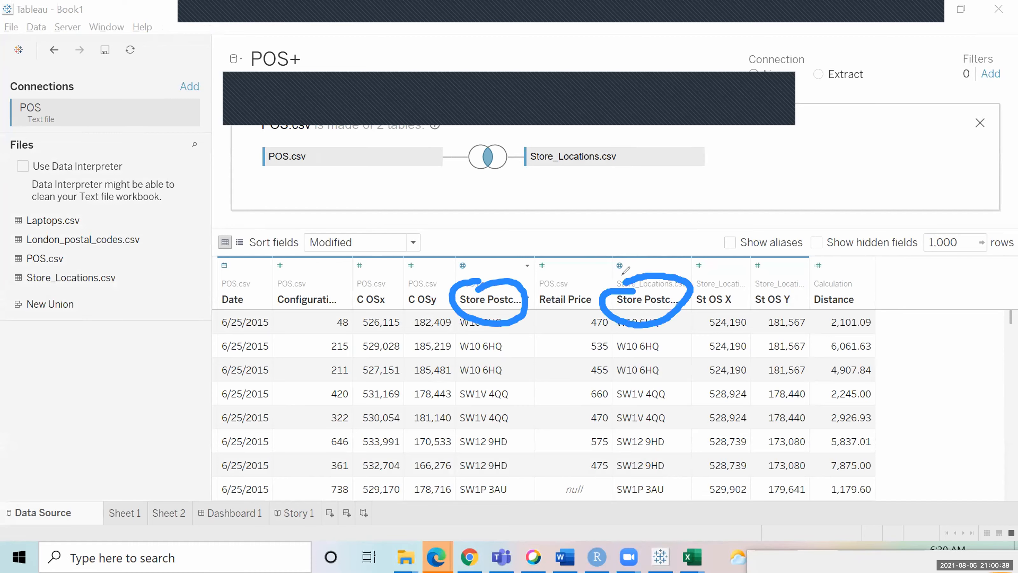
pyautogui.moveTo(508, 358)
pyautogui.mouseDown()
pyautogui.moveTo(513, 418)
pyautogui.moveTo(530, 403)
pyautogui.mouseUp()
pyautogui.moveTo(658, 356)
pyautogui.mouseDown()
pyautogui.moveTo(648, 394)
pyautogui.moveTo(675, 377)
pyautogui.mouseUp()
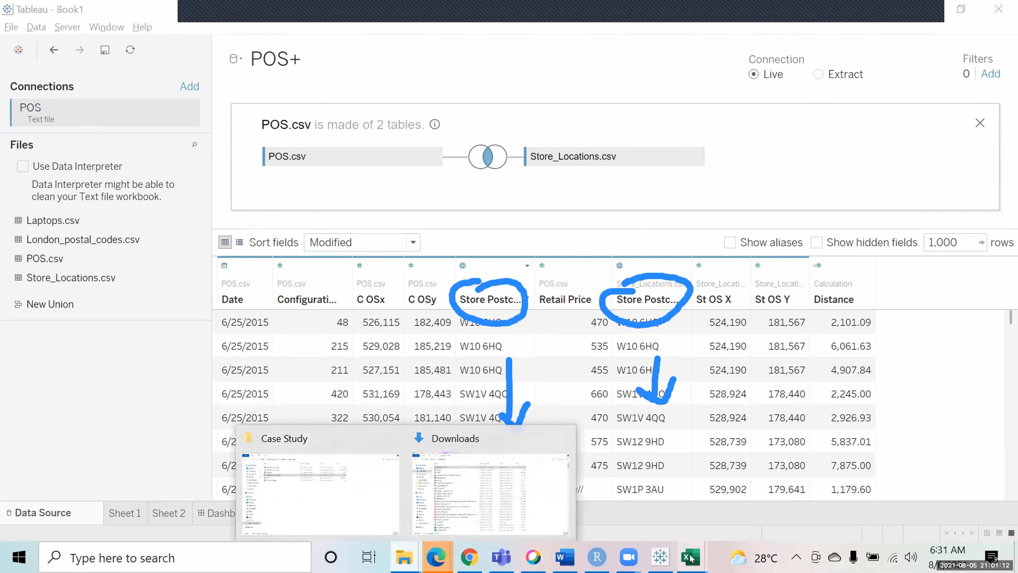
# Switch to the London_postal_codes workbook in Excel and look through the Postcode list on Sheet1 from start to end
pyautogui.moveTo(691, 557)
pyautogui.click(529, 433)
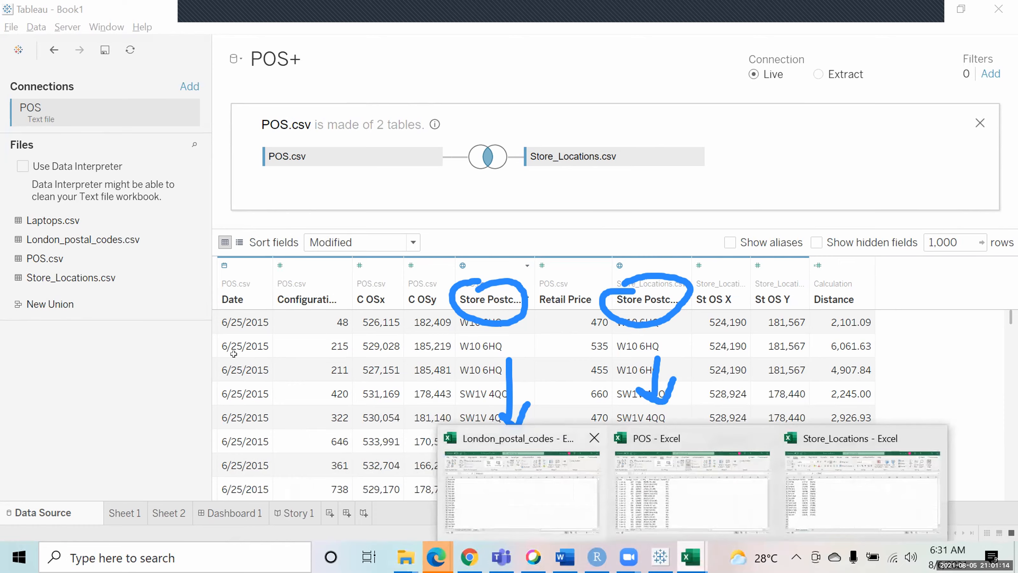
pyautogui.press('Left')
pyautogui.hotkey('ctrl', 'Up')
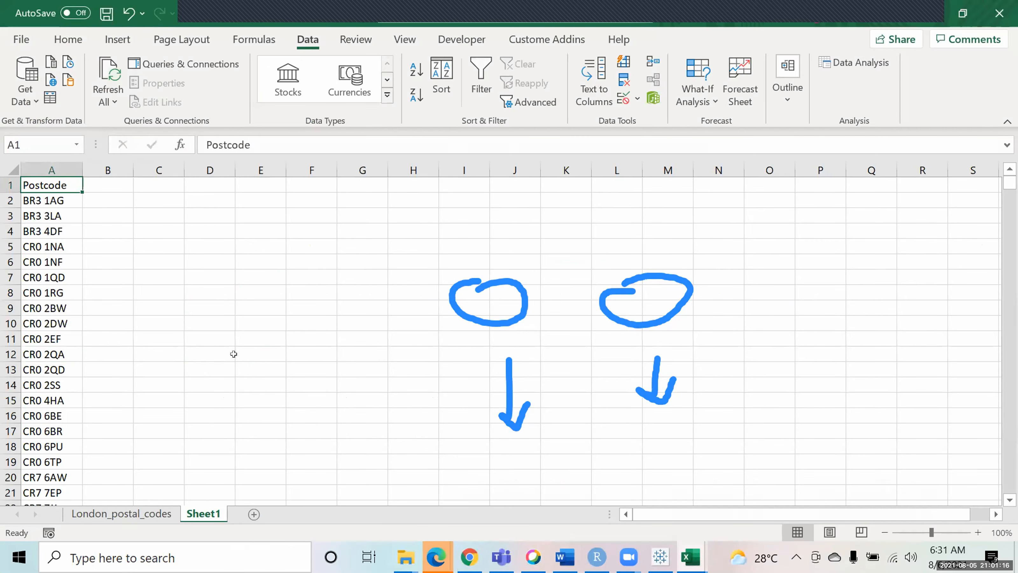
pyautogui.hotkey('ctrl', 'Down')
pyautogui.hotkey('ctrl', 'Down')
pyautogui.hotkey('ctrl', 'Up')
pyautogui.hotkey('ctrl', 'Up')
pyautogui.hotkey('ctrl', 'Down')
pyautogui.press('Up')
pyautogui.press('Up')
pyautogui.press('Up')
pyautogui.press('Up')
pyautogui.press('Up')
pyautogui.press('Up')
pyautogui.press('Up')
pyautogui.press('Up')
pyautogui.press('Up')
pyautogui.press('Up')
pyautogui.press('Up')
pyautogui.press('Up')
pyautogui.press('Up')
pyautogui.press('Up')
pyautogui.press('Up')
pyautogui.press('Up')
pyautogui.press('Up')
pyautogui.press('Up')
pyautogui.press('Up')
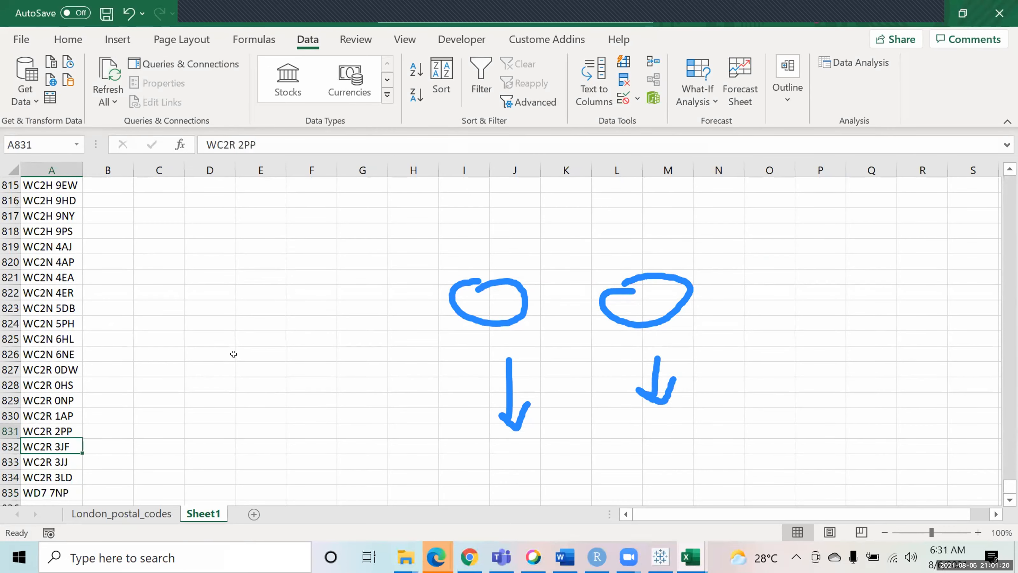
pyautogui.press('Up')
pyautogui.press('Up')
pyautogui.press('Up')
pyautogui.press('Up')
pyautogui.press('Up')
pyautogui.press('Up')
pyautogui.press('Up')
pyautogui.press('Up')
pyautogui.press('Up')
pyautogui.press('Up')
pyautogui.press('Up')
pyautogui.hotkey('ctrl', 'Up')
pyautogui.press('Down')
pyautogui.press('Down')
pyautogui.press('Down')
pyautogui.press('Down')
# Select the entire Postcode column on Sheet1 to check how many entries it holds
pyautogui.click(328, 397)
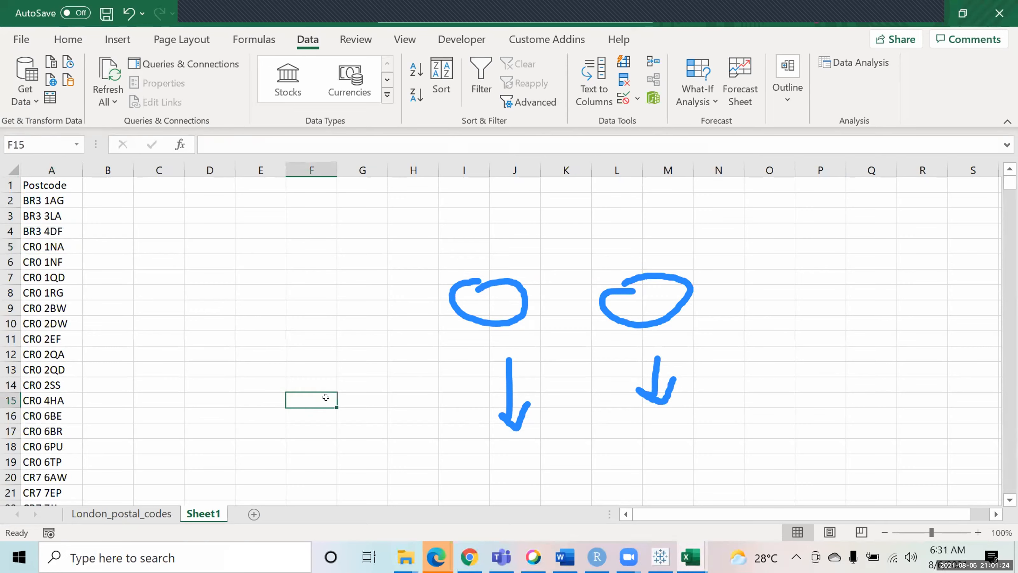
pyautogui.click(93, 262)
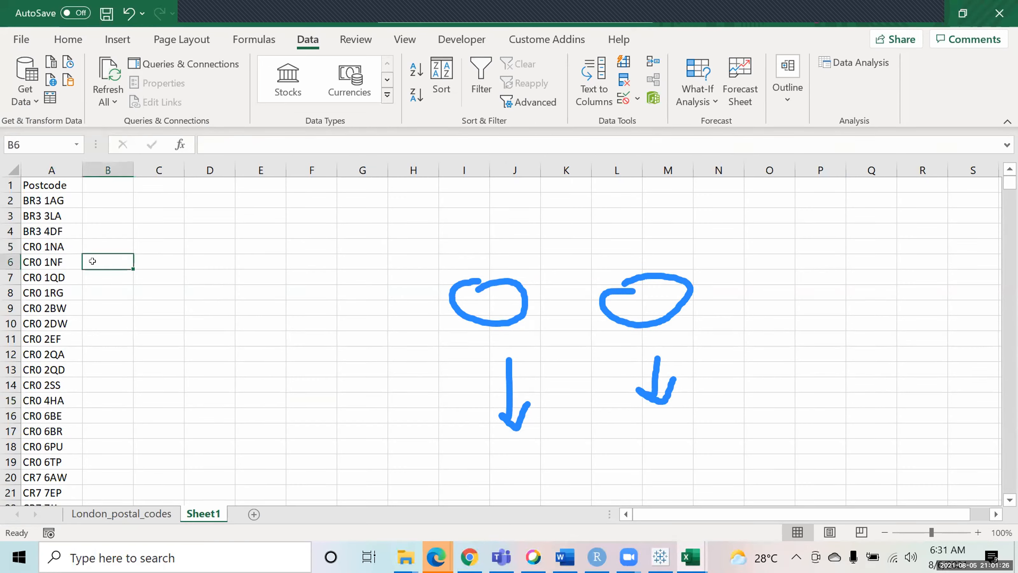
pyautogui.click(98, 352)
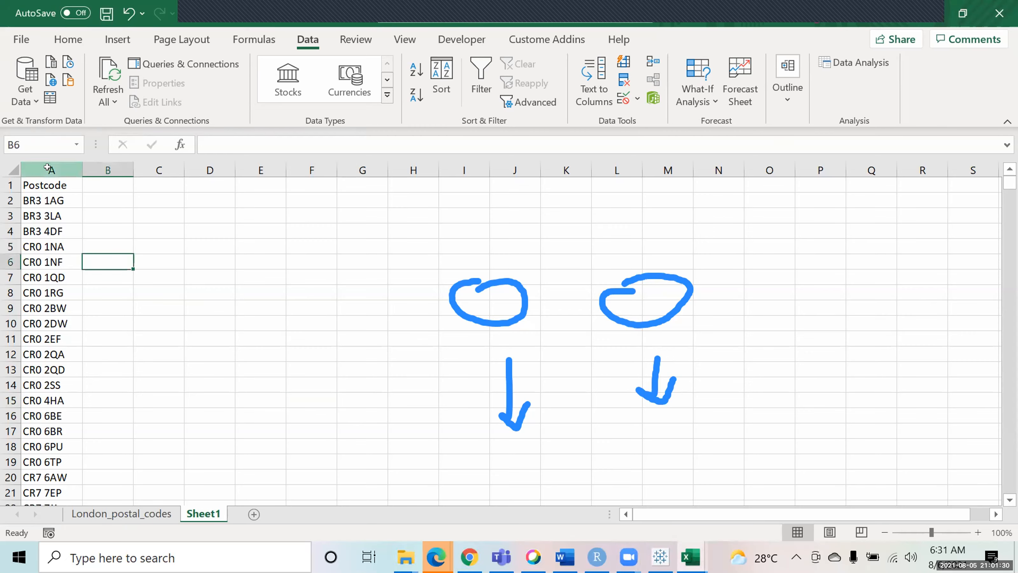
pyautogui.click(45, 163)
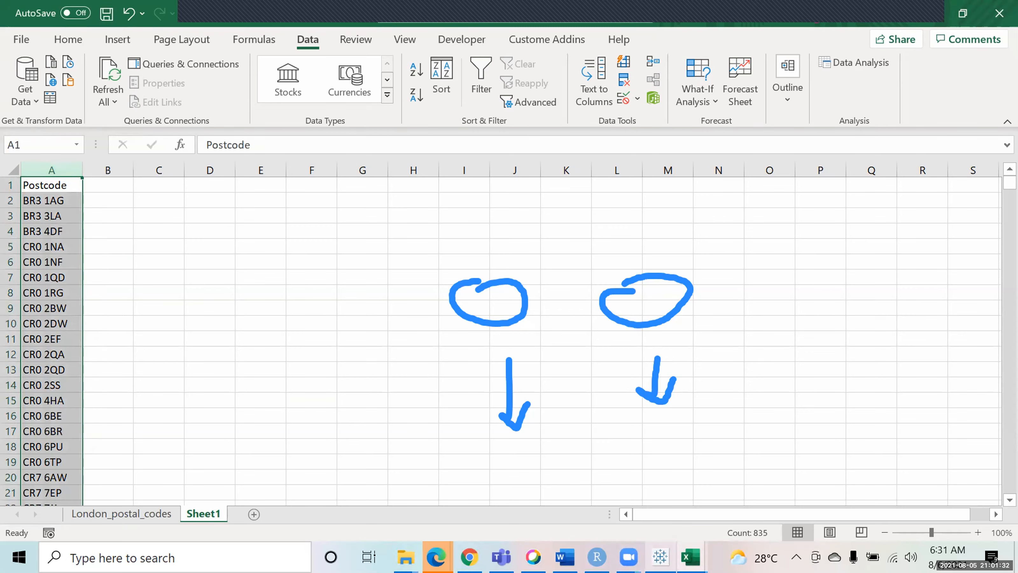
# Open the Store_Locations workbook in Excel and copy the first store postcode, CR7 8LE
pyautogui.click(660, 557)
pyautogui.moveTo(690, 556)
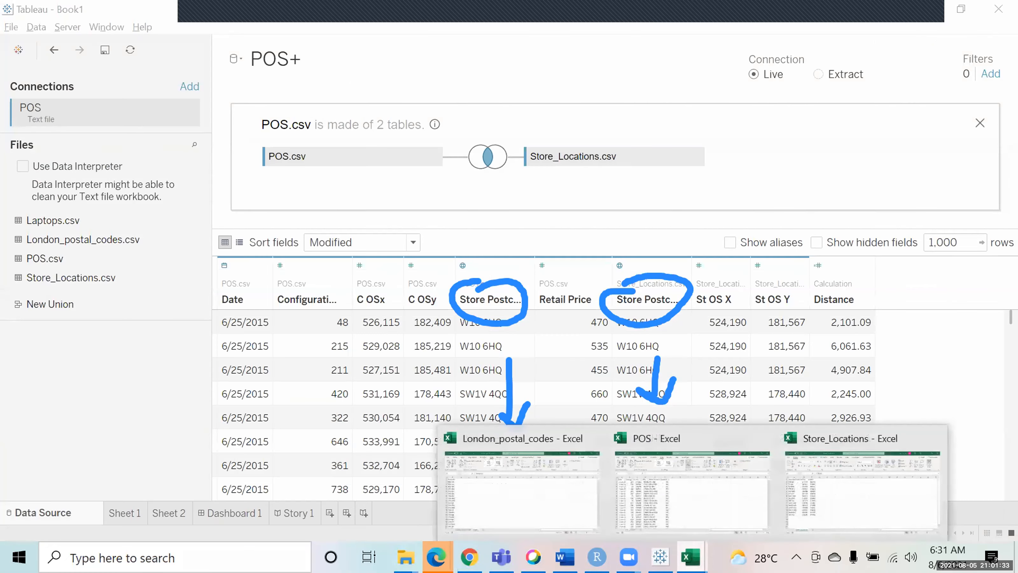
pyautogui.click(838, 479)
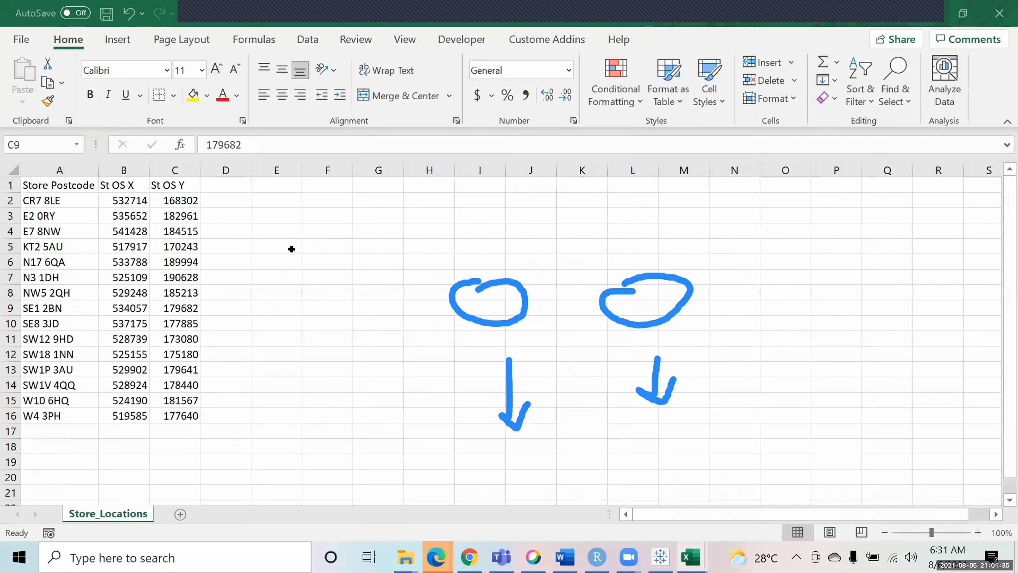
pyautogui.click(46, 194)
pyautogui.hotkey('ctrl', 'c')
# Return to the London_postal_codes workbook, search Sheet1 for CR7 8LE and look at the neighbouring postcodes
pyautogui.hotkey('alt', 'Tab')
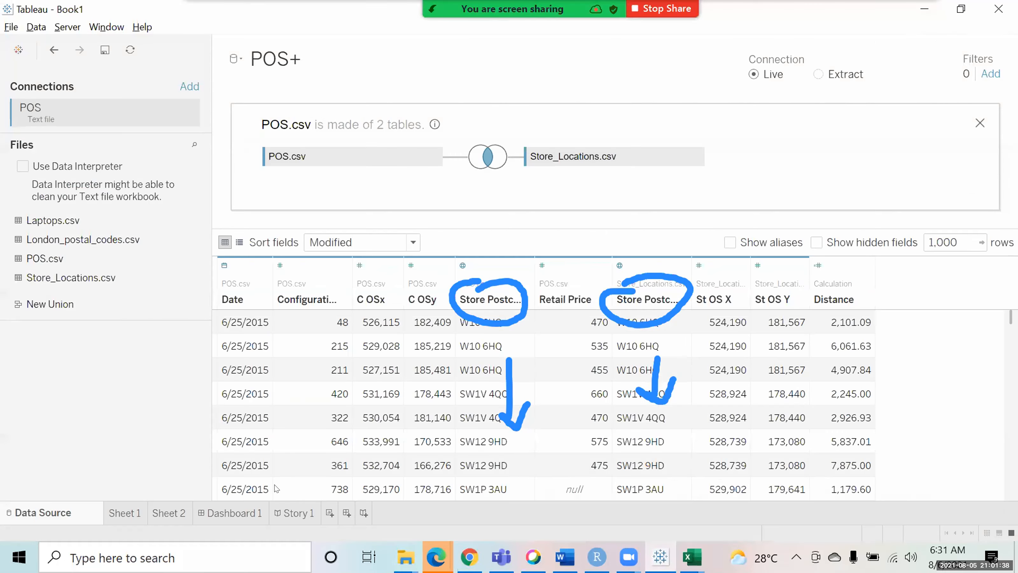
pyautogui.hotkey('alt', 'Tab')
pyautogui.press('Tab')
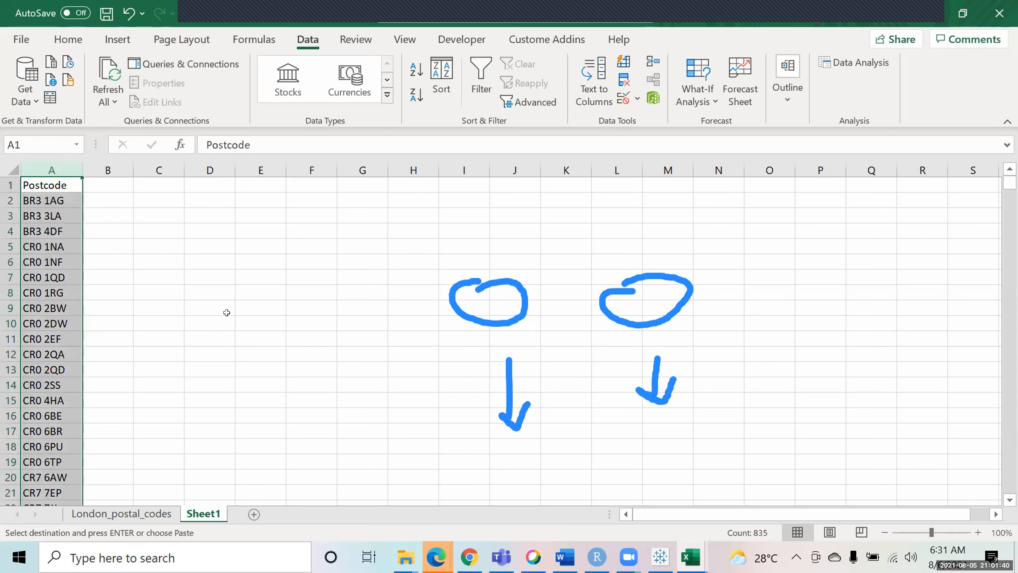
pyautogui.click(226, 319)
pyautogui.hotkey('ctrl', 'f')
pyautogui.hotkey('ctrl', 'v')
pyautogui.press('Return')
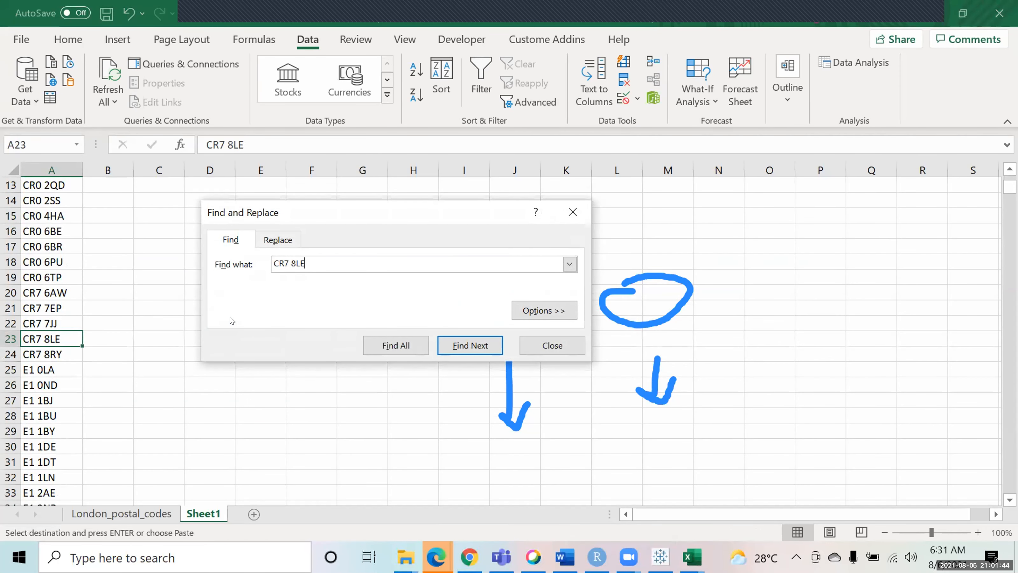
pyautogui.press('Escape')
pyautogui.press('Up')
pyautogui.press('Up')
pyautogui.press('Up')
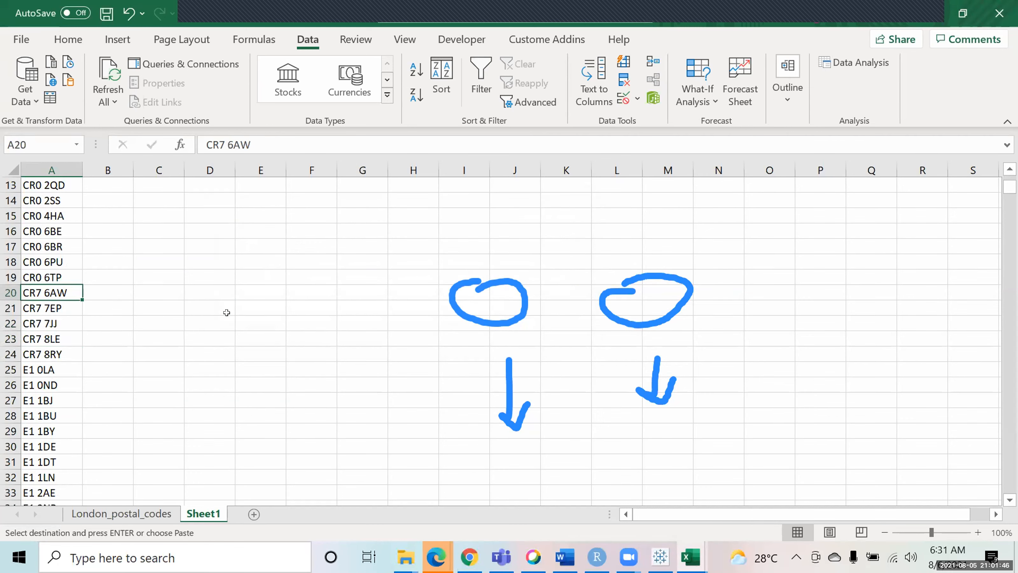
# Switch to Tableau, add a new worksheet, map the Store_Locations.csv Store Postcode field on it and circle the unknown-locations indicator
pyautogui.click(690, 557)
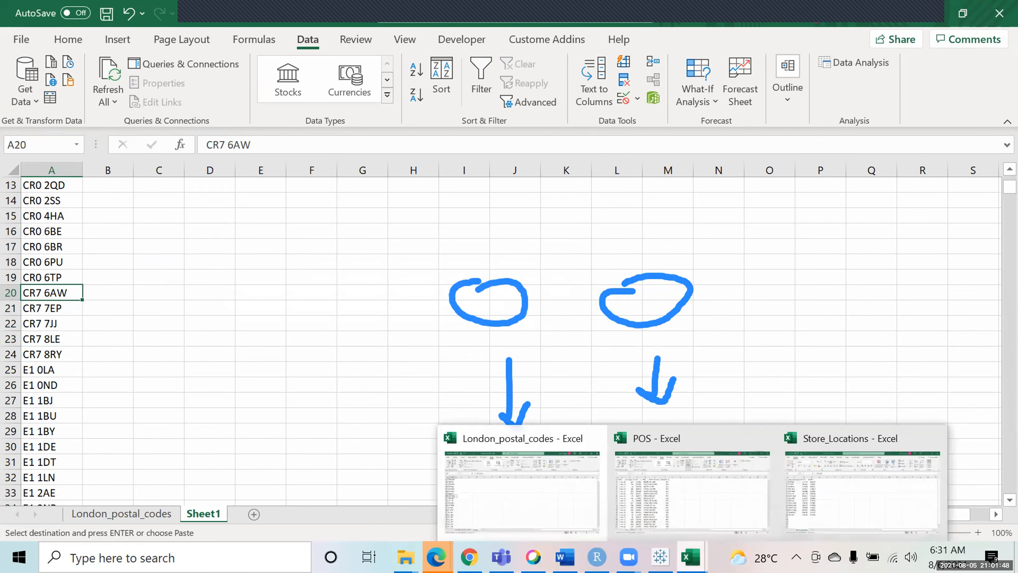
pyautogui.click(660, 557)
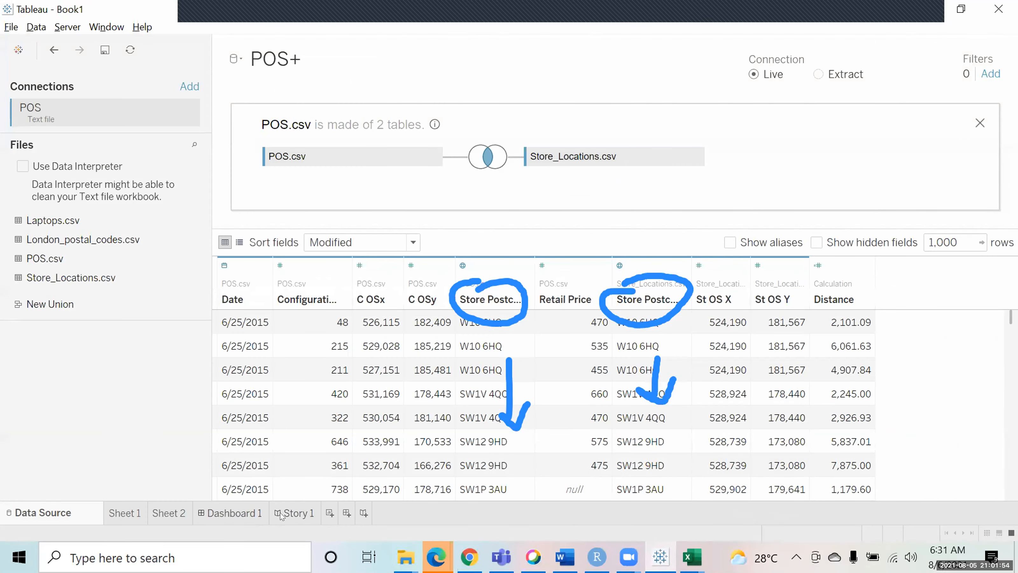
pyautogui.click(329, 513)
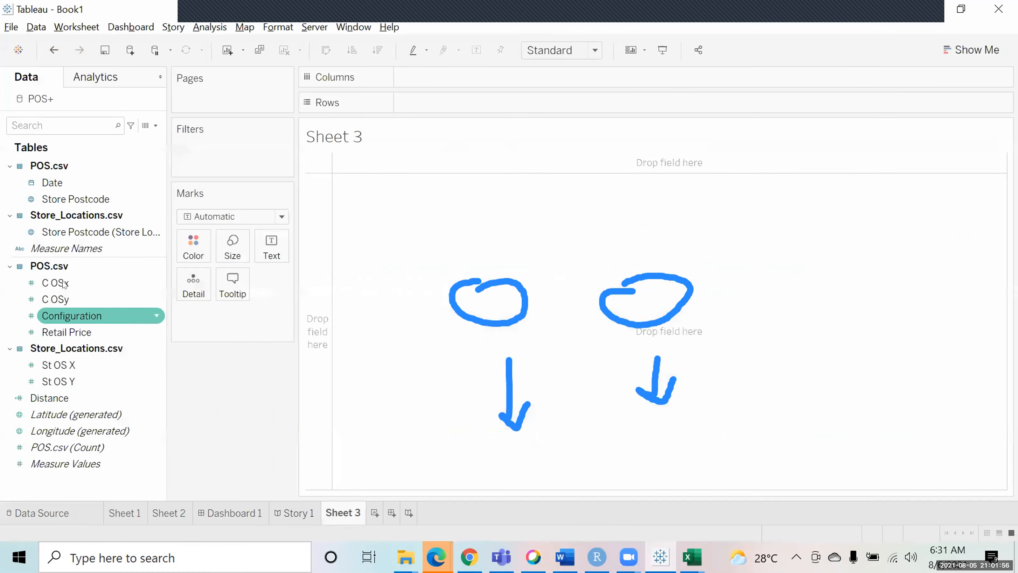
pyautogui.moveTo(55, 234); pyautogui.dragTo(392, 258)
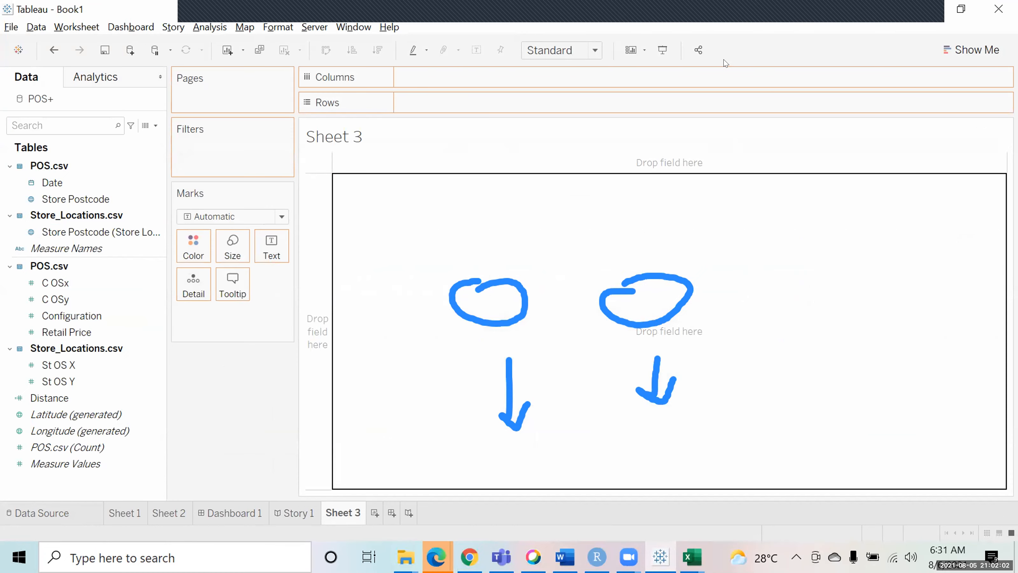
pyautogui.moveTo(979, 456)
pyautogui.mouseDown()
pyautogui.moveTo(915, 473)
pyautogui.moveTo(1005, 464)
pyautogui.moveTo(976, 456)
pyautogui.mouseUp()
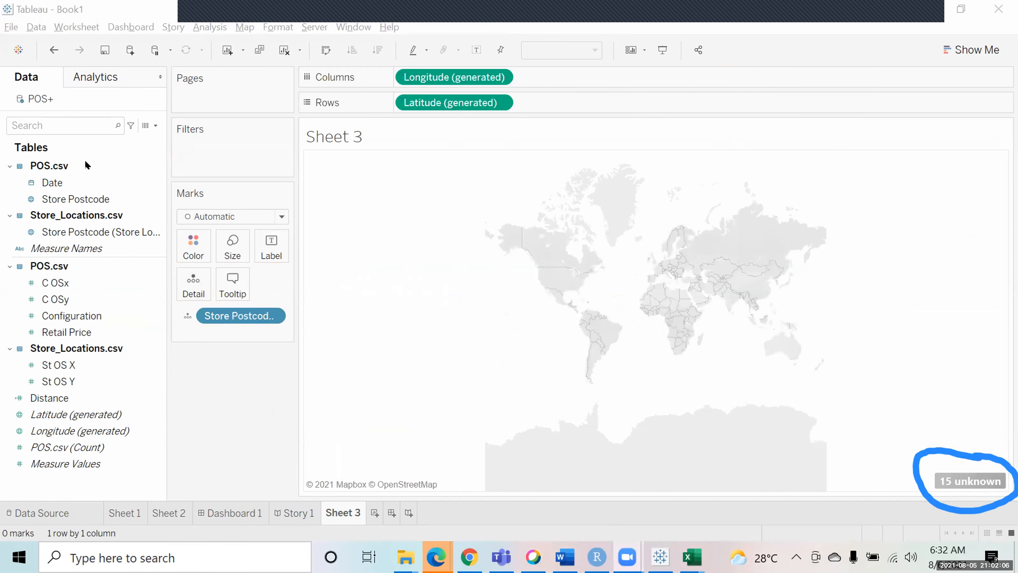
# Create the geographic role of the Store_Locations.csv Store Postcode field from the POS.csv Store Postcode field
pyautogui.rightClick(70, 235)
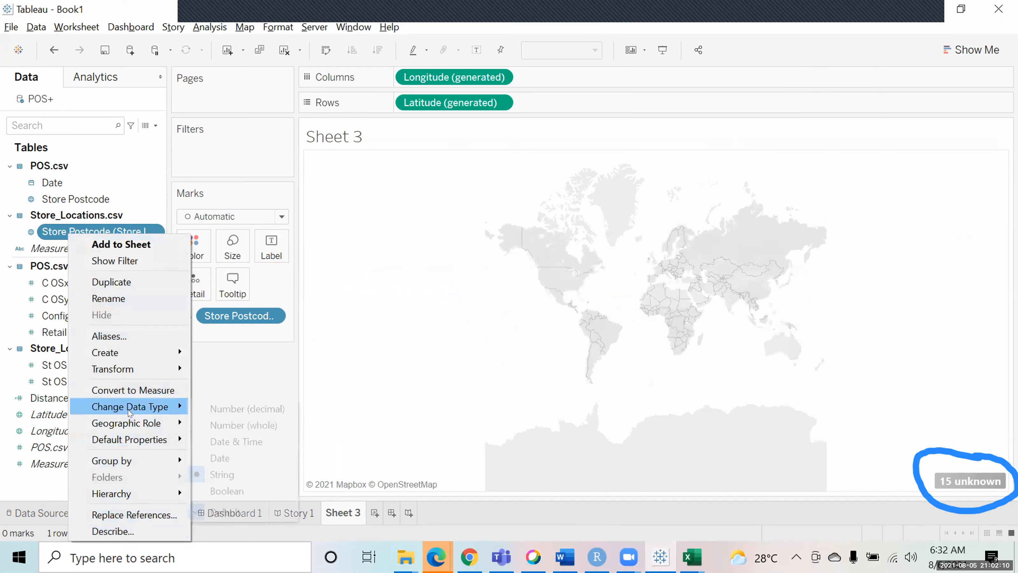
pyautogui.moveTo(129, 426)
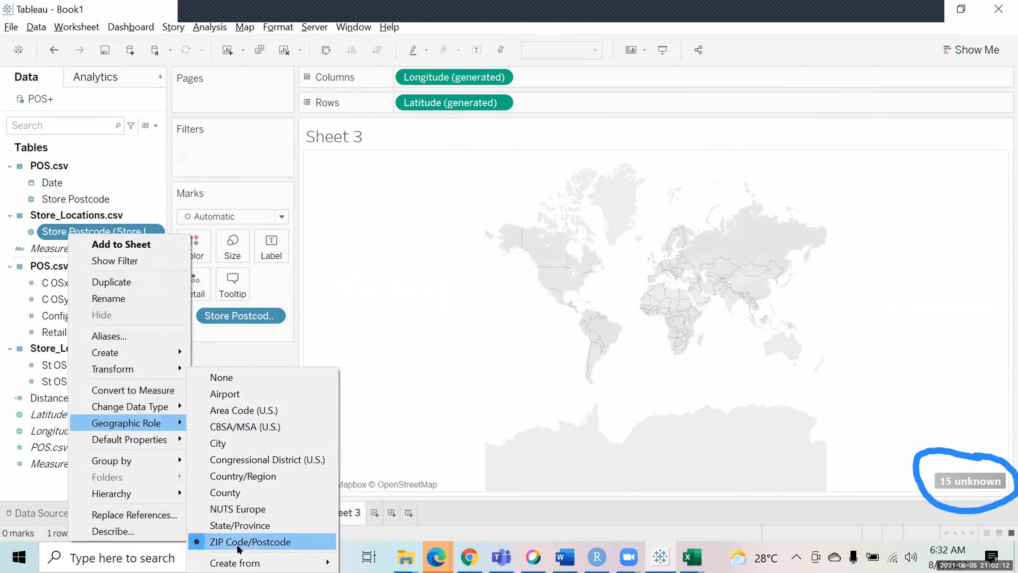
pyautogui.moveTo(249, 558)
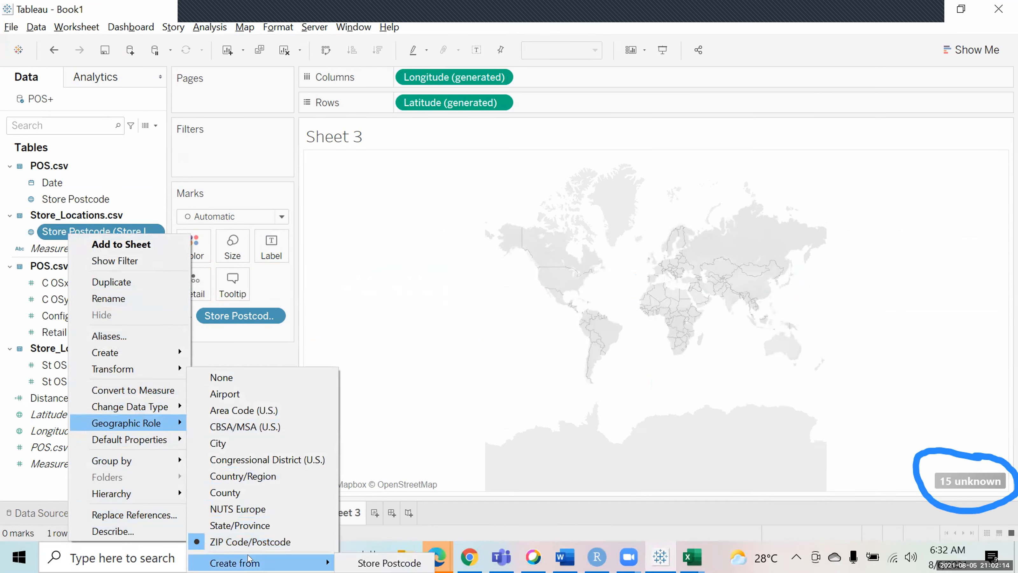
pyautogui.click(363, 562)
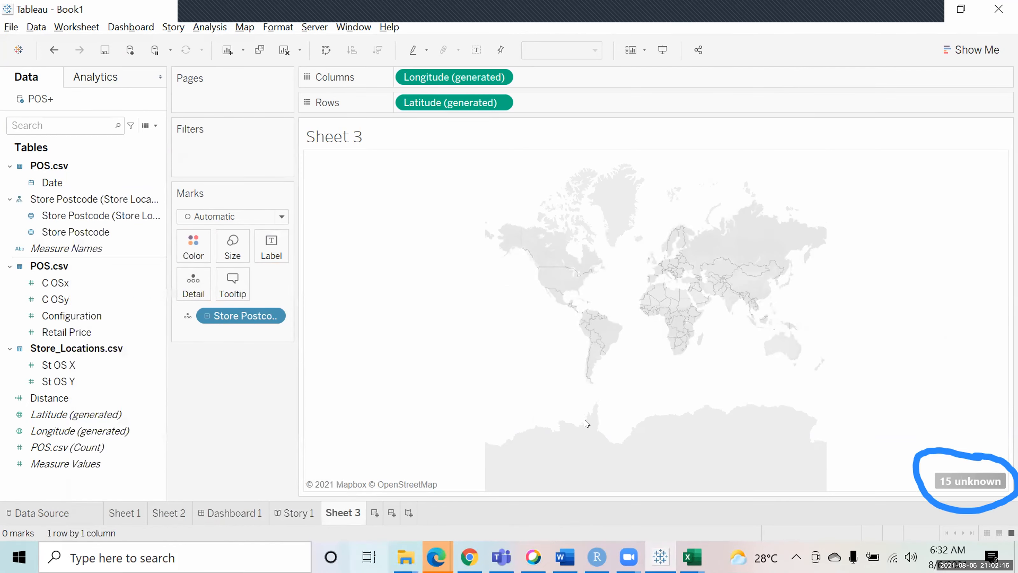
# Edit the unknown locations on the Sheet 3 map and try fixing their country to United Kingdom
pyautogui.click(962, 481)
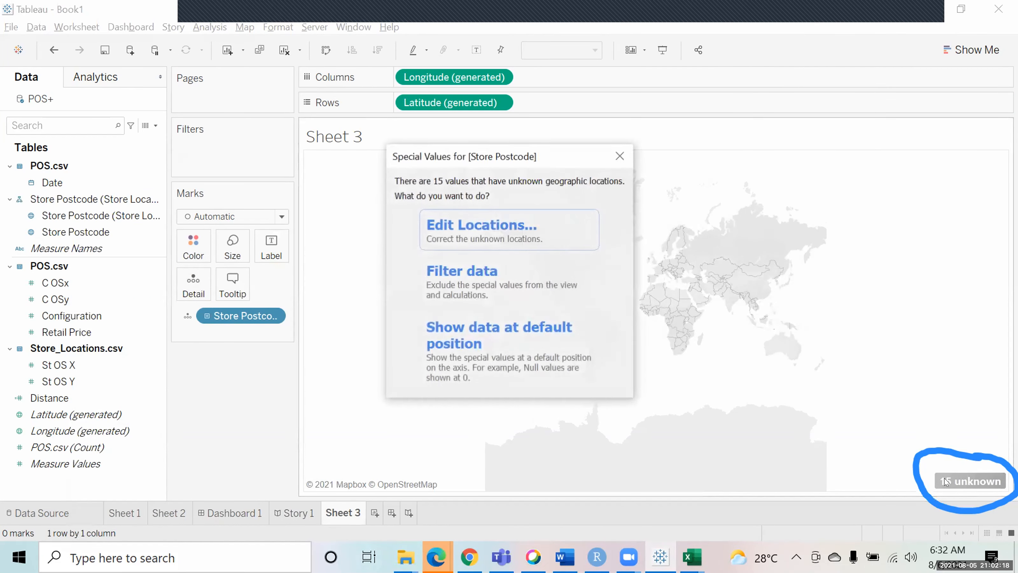
pyautogui.click(517, 239)
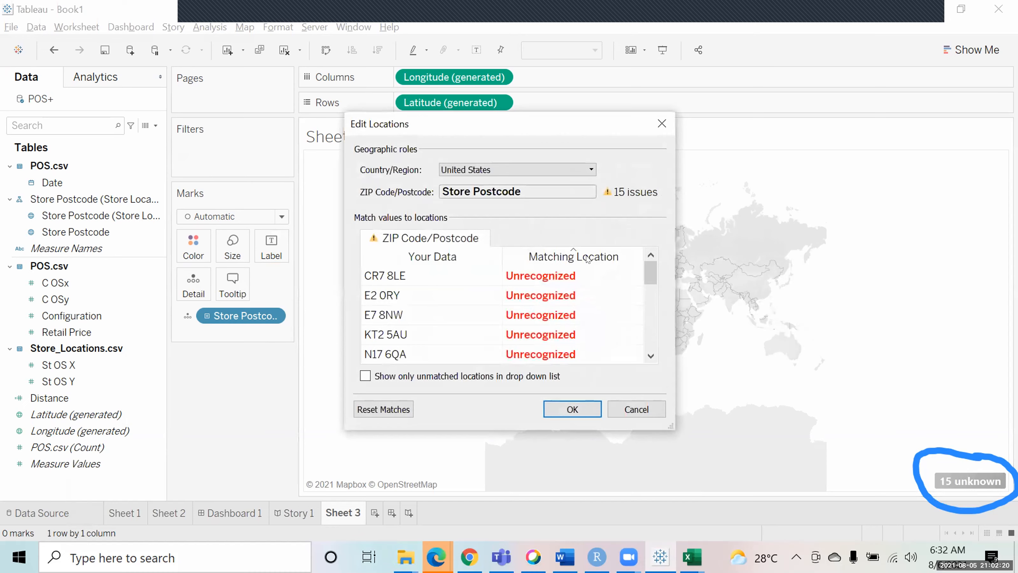
pyautogui.click(551, 170)
pyautogui.click(563, 213)
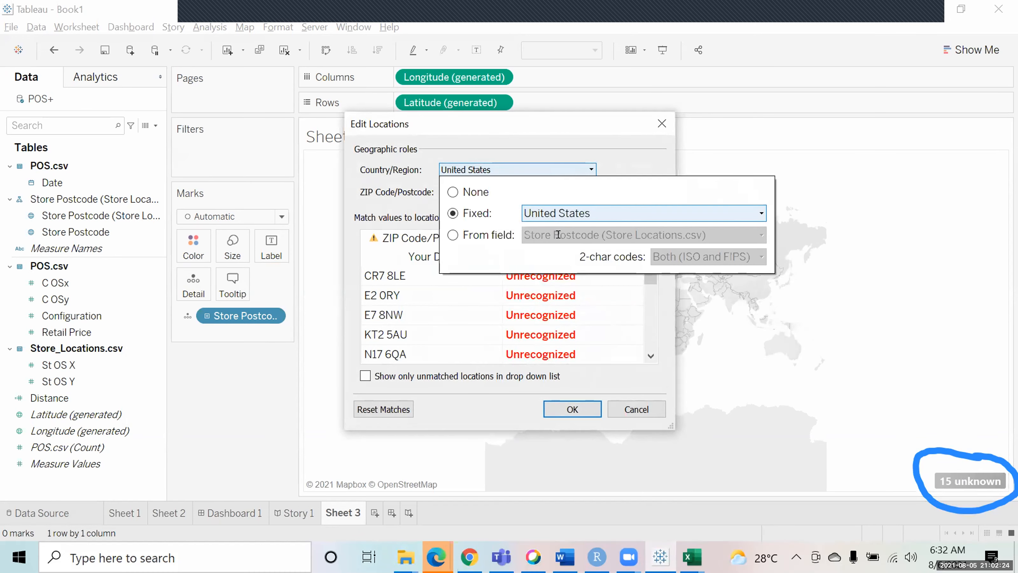
pyautogui.write('uni')
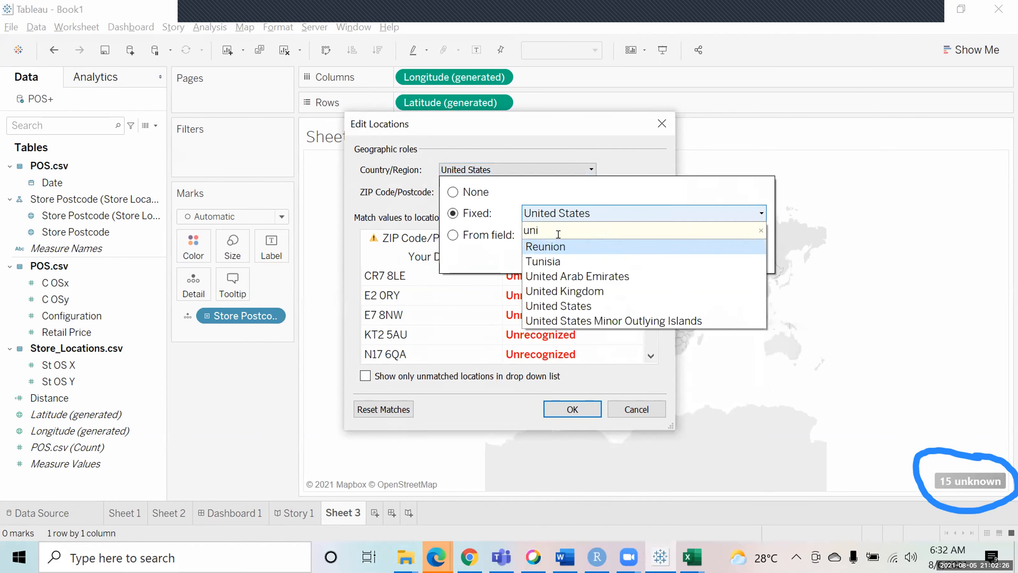
pyautogui.press('Down')
pyautogui.press('Down')
pyautogui.press('Down')
pyautogui.press('Return')
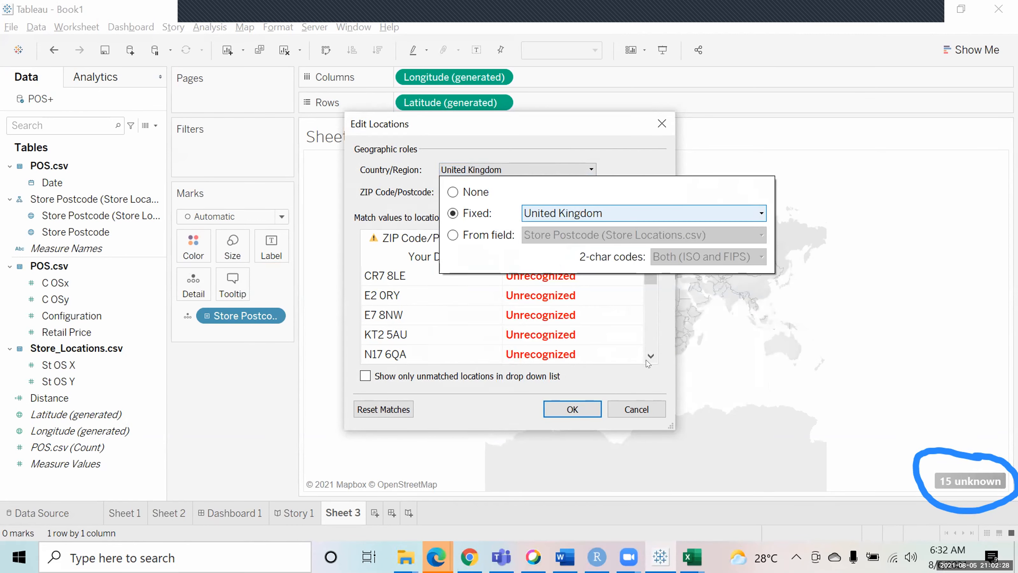
pyautogui.click(564, 141)
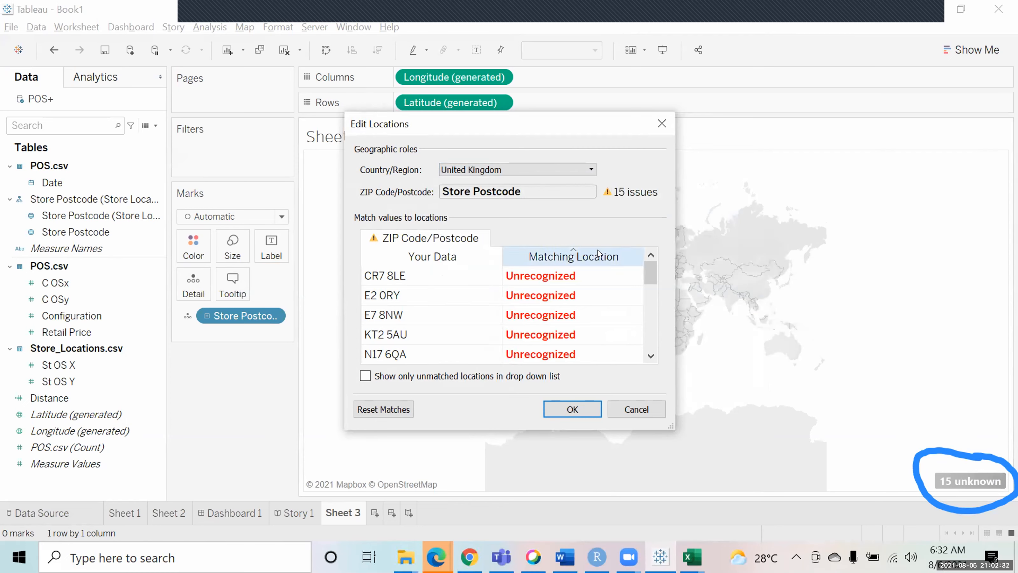
# Try to edit the matching location for CR7 8LE and close the location editor without applying changes
pyautogui.click(611, 277)
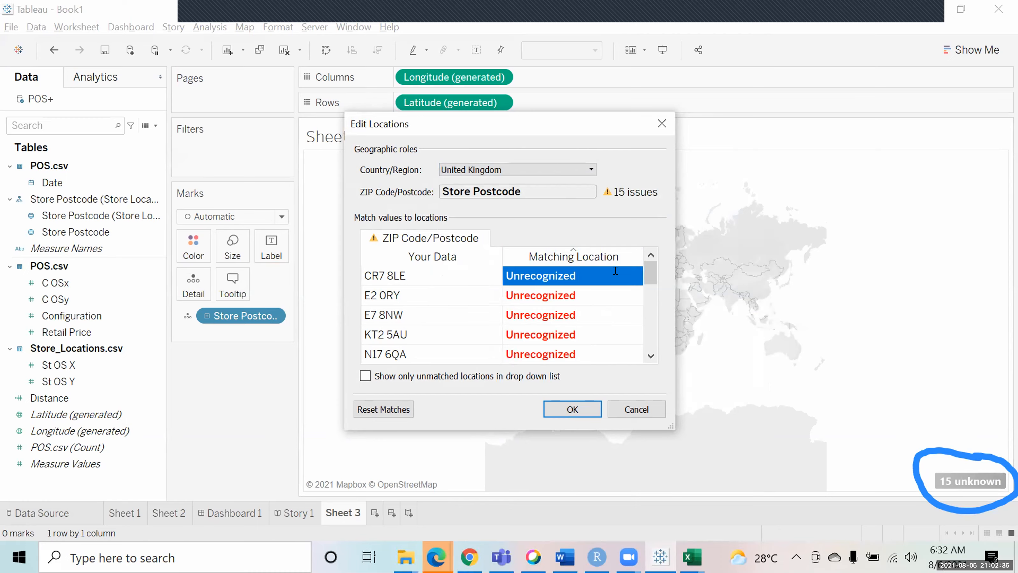
pyautogui.click(602, 276)
pyautogui.press('Escape')
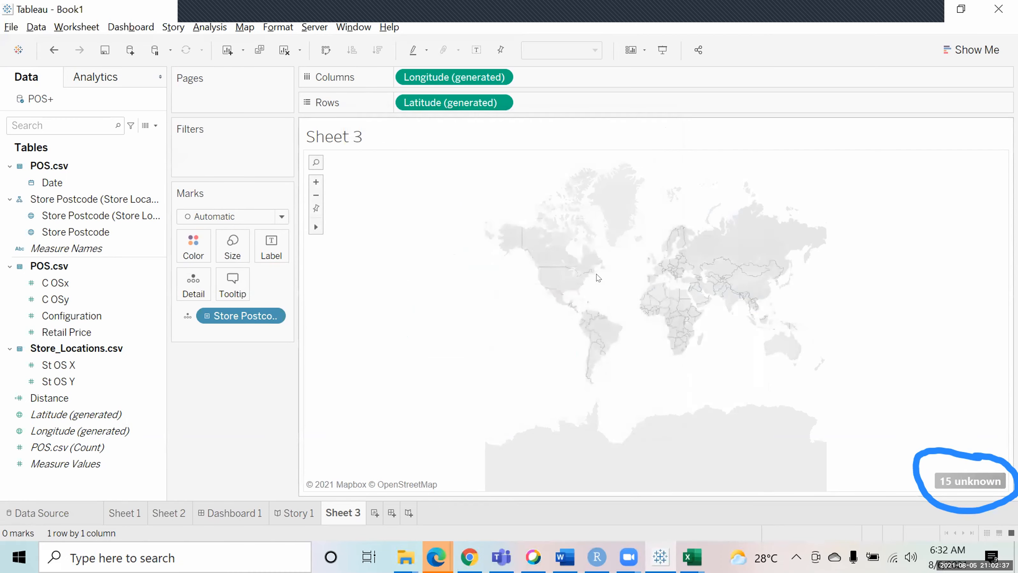
# Browse the matching locations offered for CR7 8LE in the unknown-locations editor and close it without changes
pyautogui.click(937, 480)
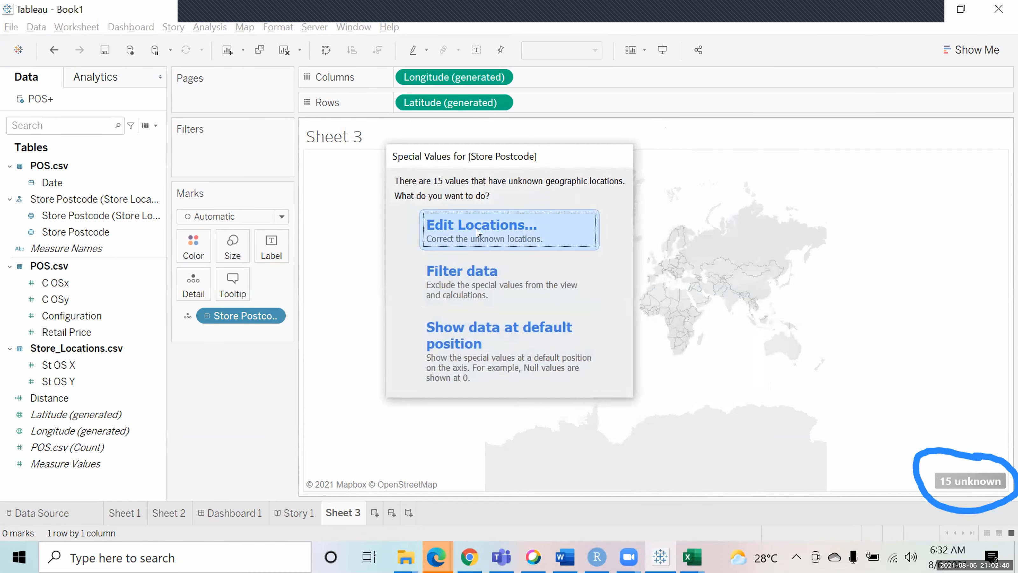
pyautogui.click(477, 231)
pyautogui.click(601, 275)
pyautogui.click(602, 274)
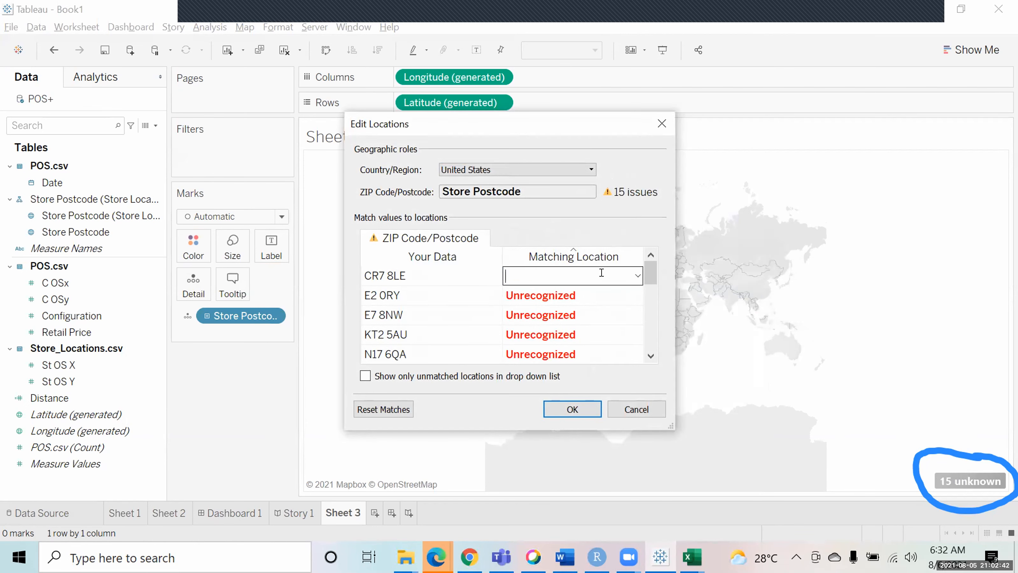
pyautogui.click(638, 277)
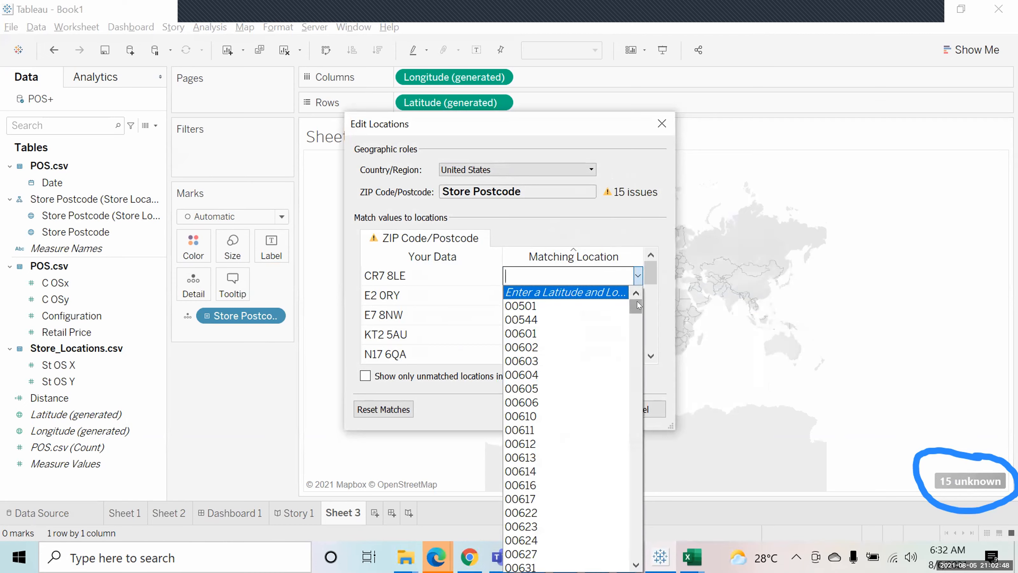
pyautogui.moveTo(638, 306); pyautogui.dragTo(635, 392)
pyautogui.press('Escape')
pyautogui.press('Escape')
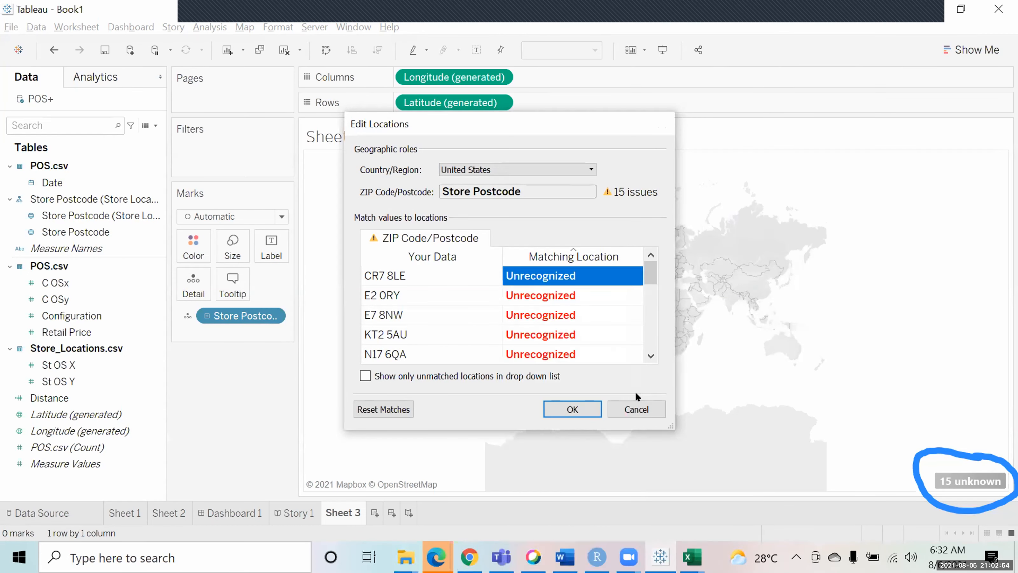
# Switch to the London_postal_codes workbook in Excel, take the postcode CR7 6AW and search for it on Google in Chrome
pyautogui.moveTo(692, 557)
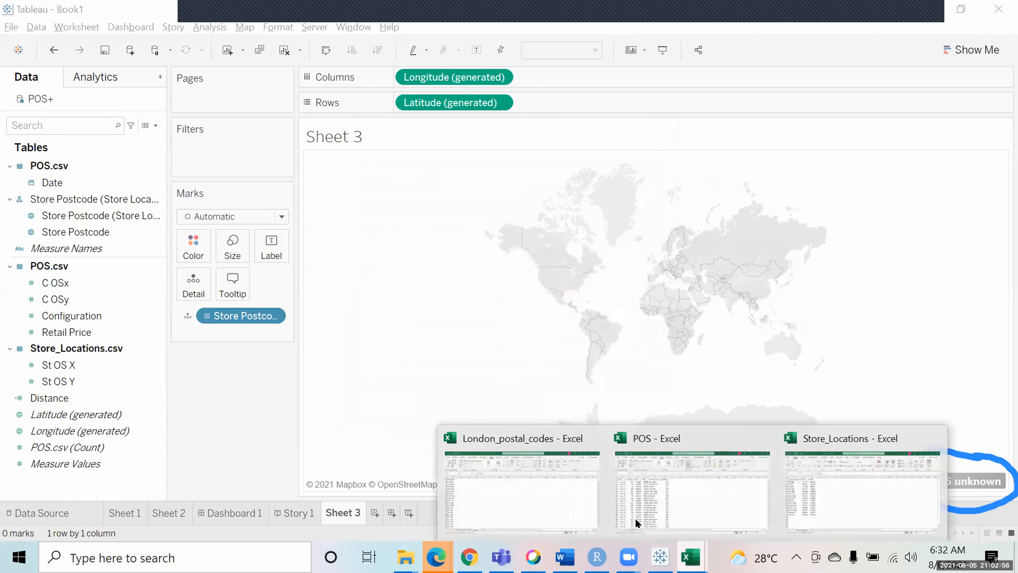
pyautogui.click(574, 497)
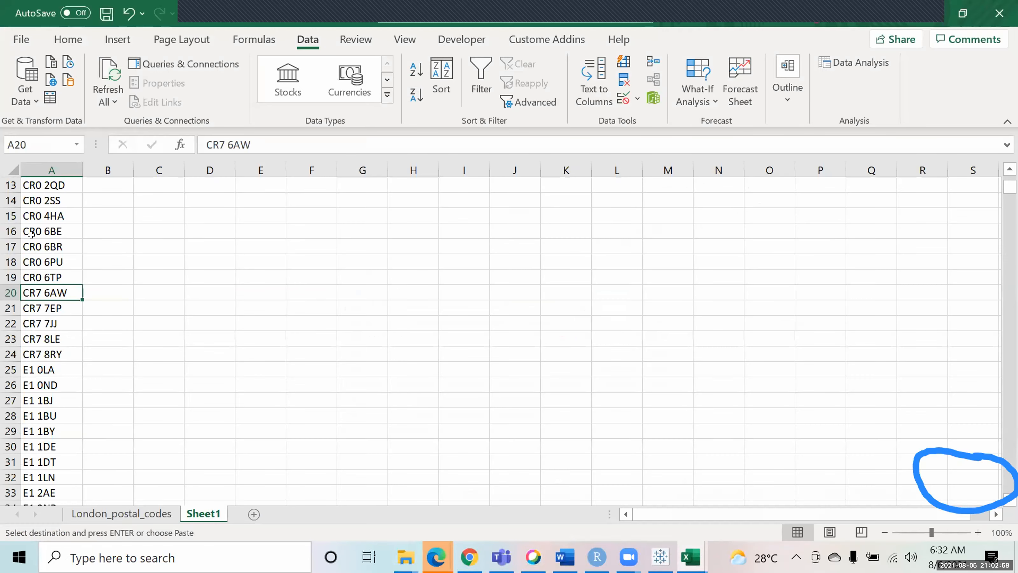
pyautogui.click(465, 557)
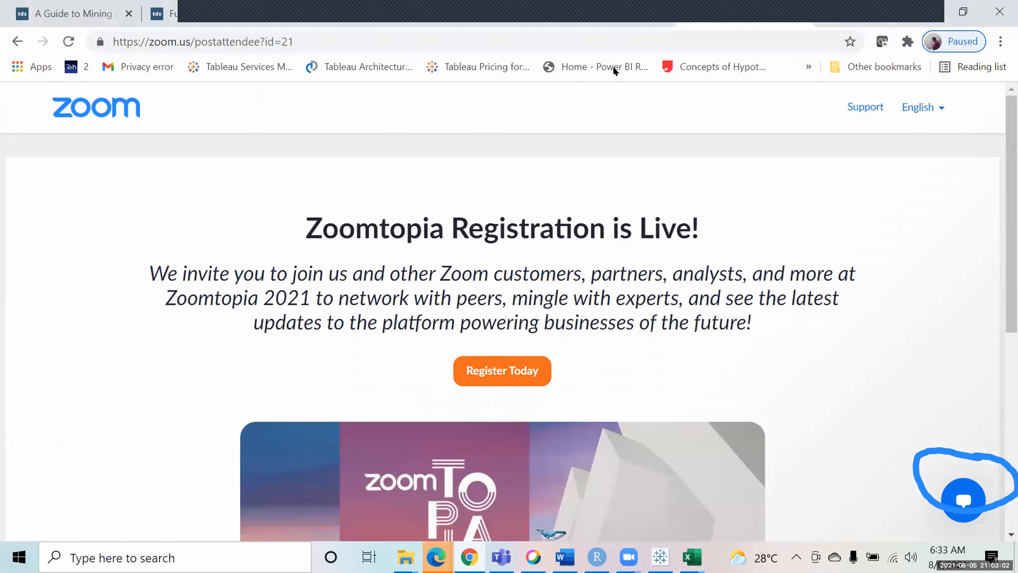
pyautogui.click(642, 41)
pyautogui.write('go')
pyautogui.press('Return')
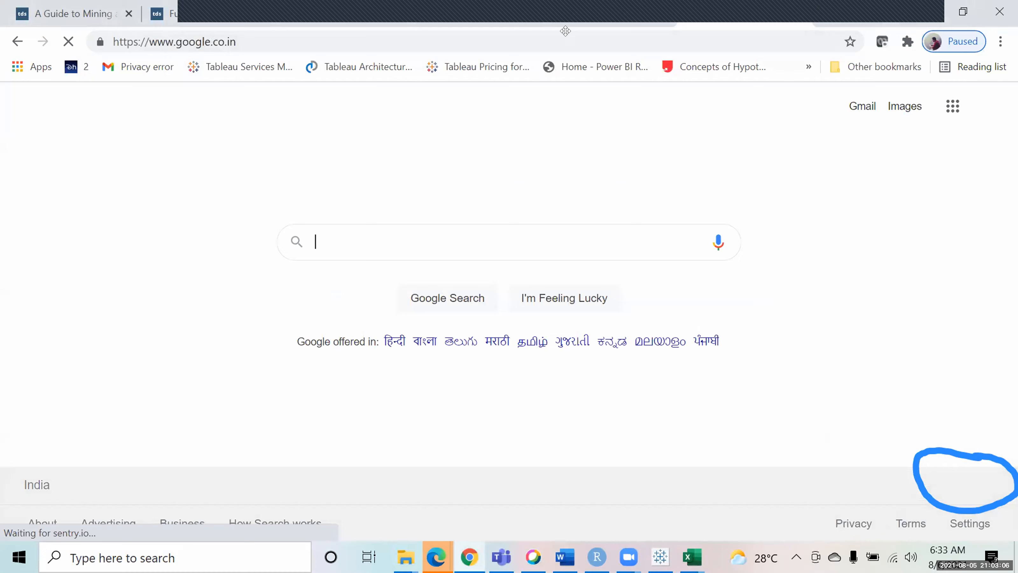
pyautogui.write('CR7 6AW')
pyautogui.press('Return')
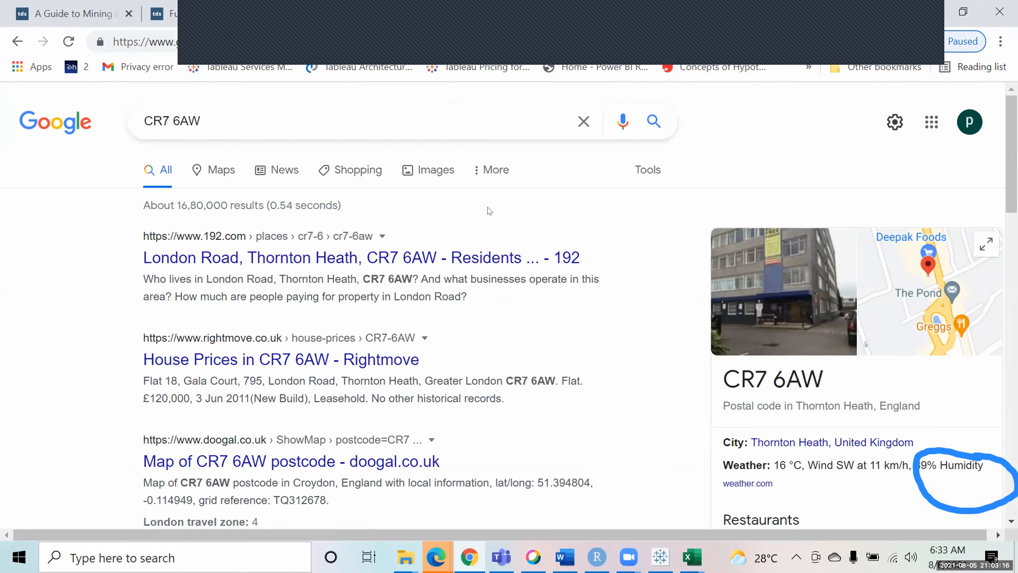
# Examine the search results for CR7 6AW and highlight the postcode heading in the place summary
pyautogui.scroll(-1, 489, 210)
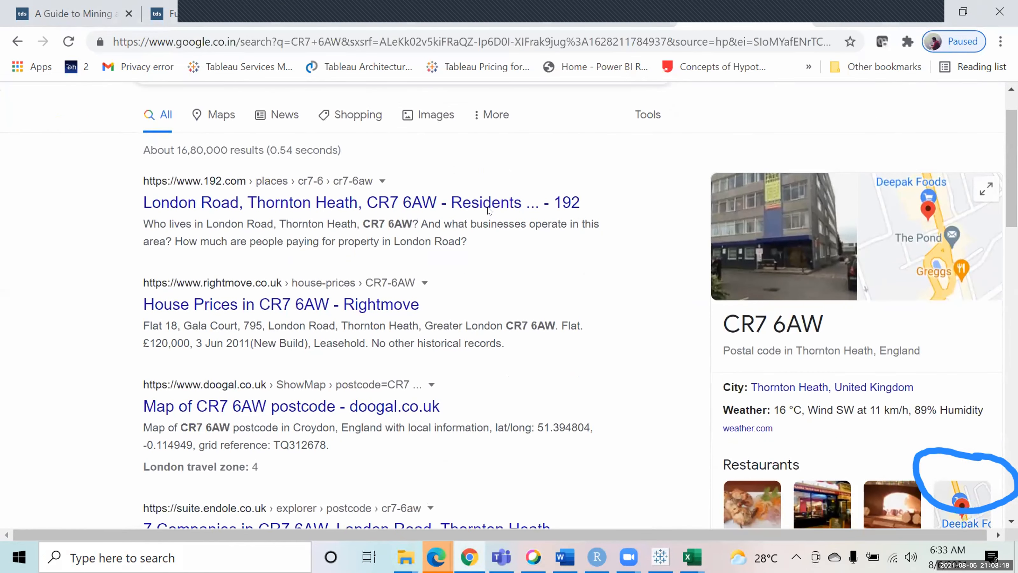
pyautogui.scroll(-1, 489, 211)
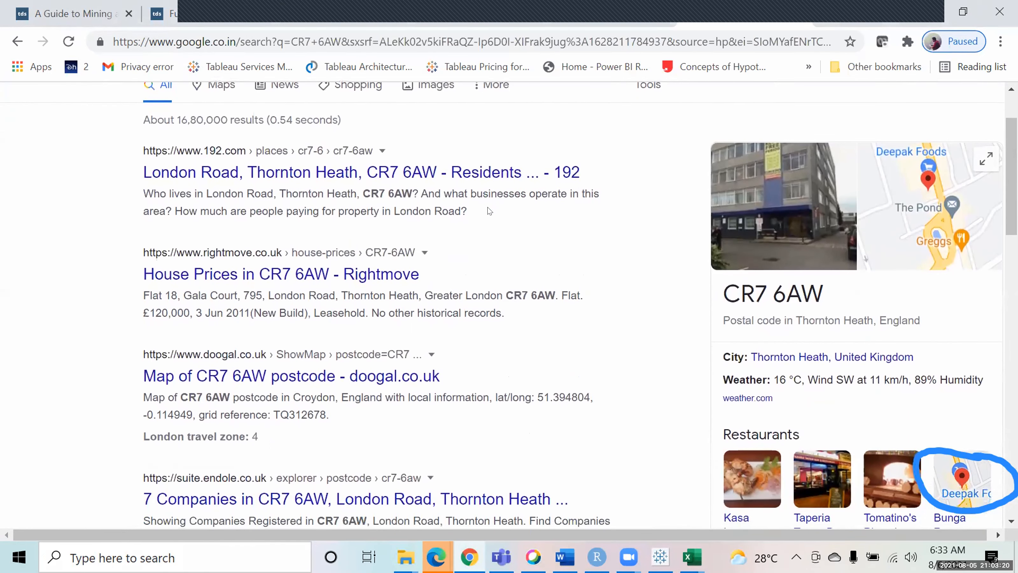
pyautogui.scroll(2, 489, 210)
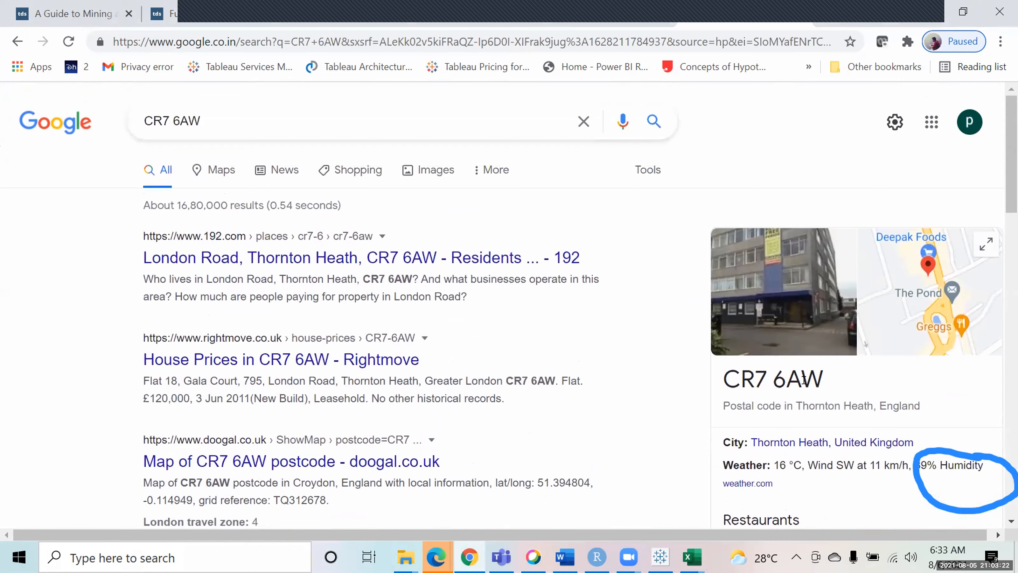
pyautogui.moveTo(824, 384); pyautogui.dragTo(716, 383)
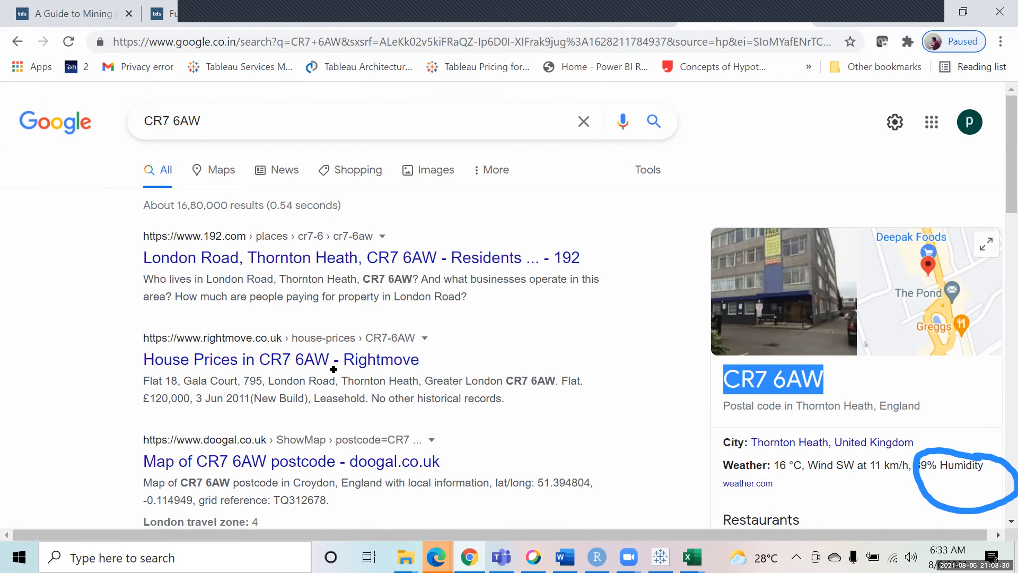
# Switch to Excel, examine the postcode column and coordinates on the London_postal_codes sheet, and return to Tableau
pyautogui.hotkey('alt', 'Tab')
pyautogui.hotkey('alt', 'Tab')
pyautogui.hotkey('alt', 'Tab')
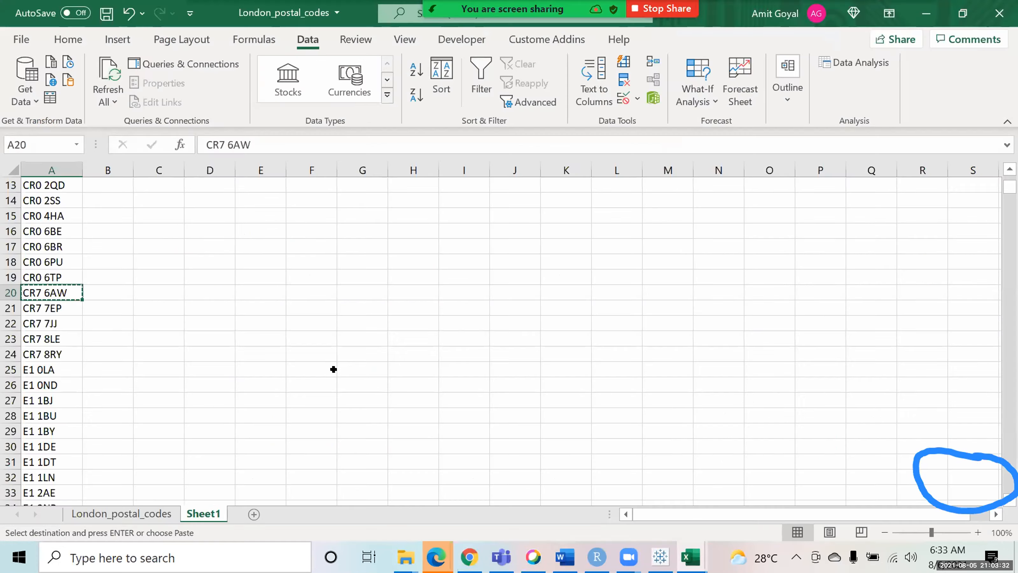
pyautogui.click(116, 514)
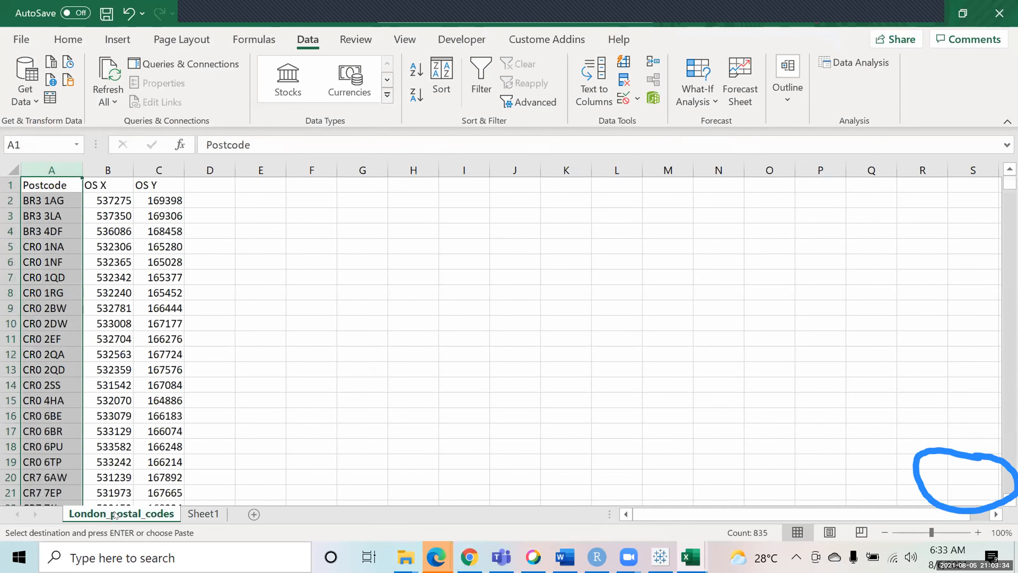
pyautogui.click(100, 363)
pyautogui.press('Left')
pyautogui.hotkey('ctrl', 'Up')
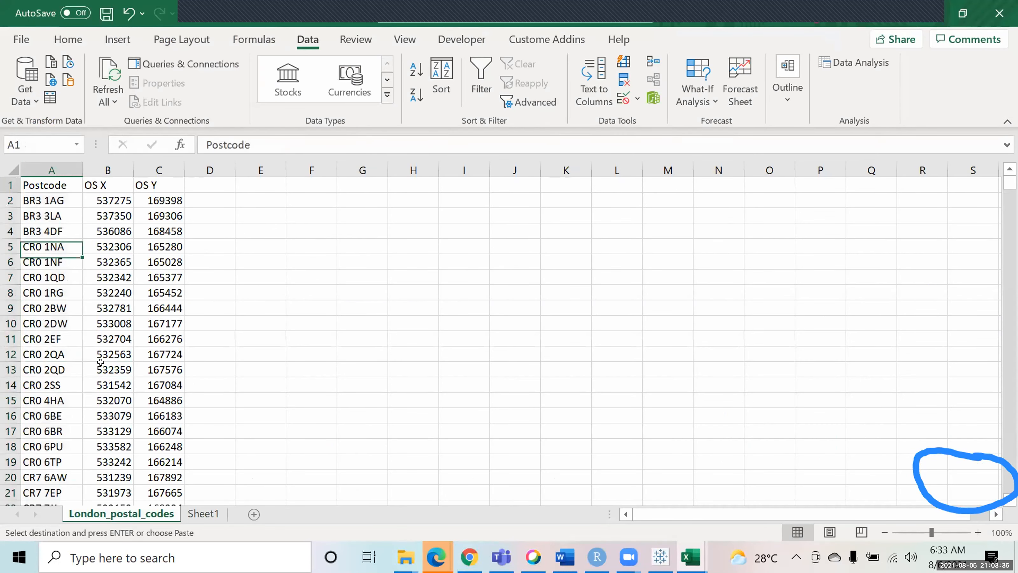
pyautogui.press('Down')
pyautogui.press('Down')
pyautogui.press('Down')
pyautogui.press('Down')
pyautogui.press('Down')
pyautogui.press('Down')
pyautogui.press('Down')
pyautogui.press('Down')
pyautogui.press('Down')
pyautogui.press('Down')
pyautogui.press('Up')
pyautogui.press('Up')
pyautogui.hotkey('ctrl', 'Up')
pyautogui.press('Down')
pyautogui.press('Down')
pyautogui.press('Up')
pyautogui.press('Up')
pyautogui.press('Down')
pyautogui.press('Down')
pyautogui.press('Down')
pyautogui.press('Down')
pyautogui.press('Down')
pyautogui.press('Down')
pyautogui.press('Down')
pyautogui.hotkey('ctrl', 'Up')
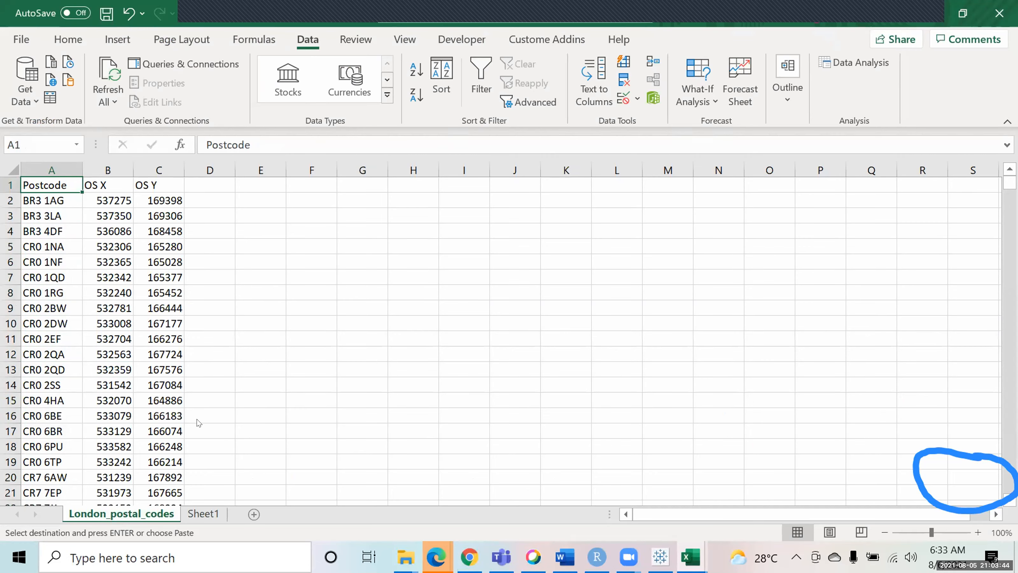
pyautogui.hotkey('alt', 'Tab')
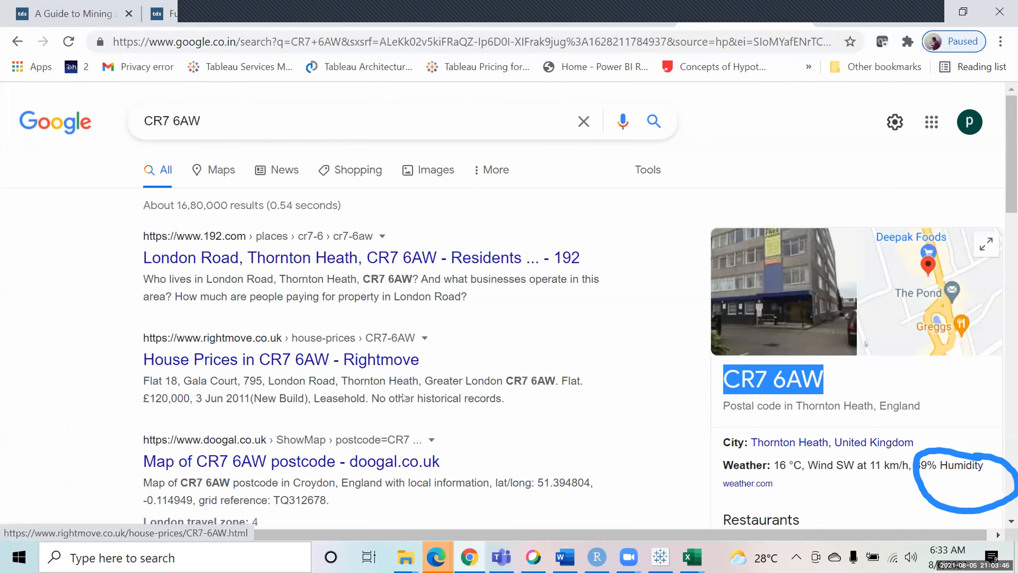
pyautogui.hotkey('alt', 'Tab')
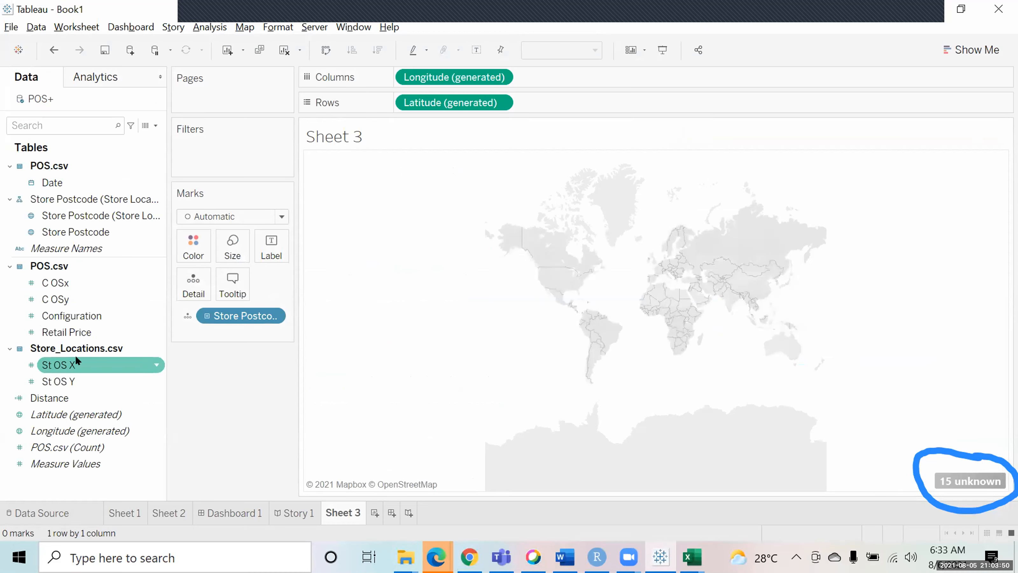
pyautogui.click(73, 285)
pyautogui.rightClick(72, 285)
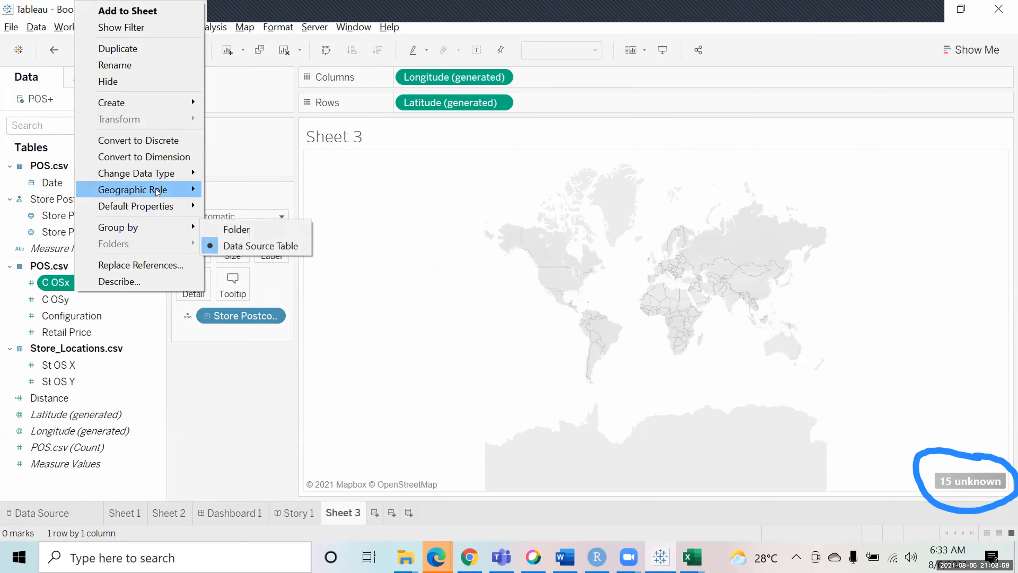
pyautogui.moveTo(157, 193)
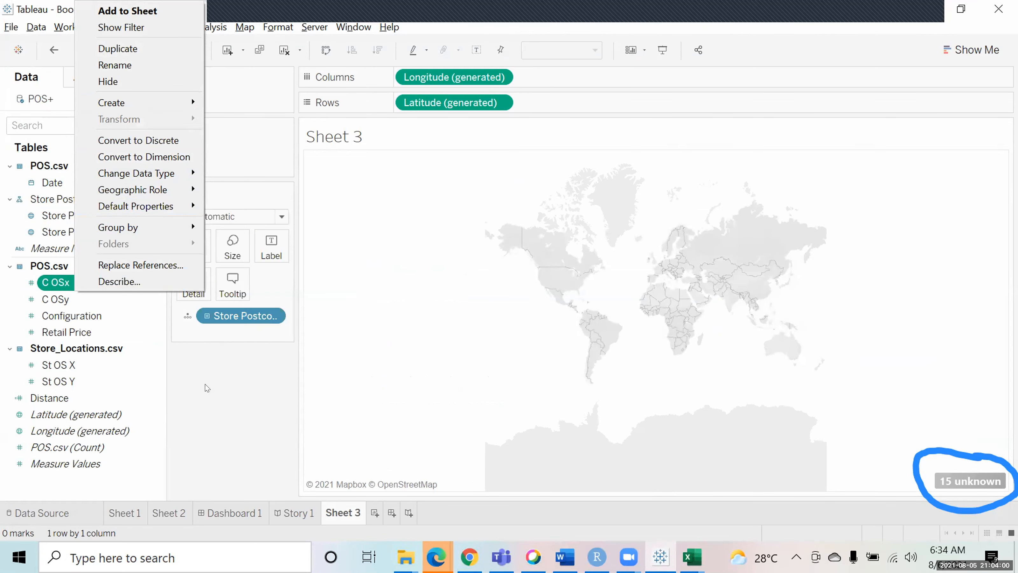
pyautogui.click(179, 394)
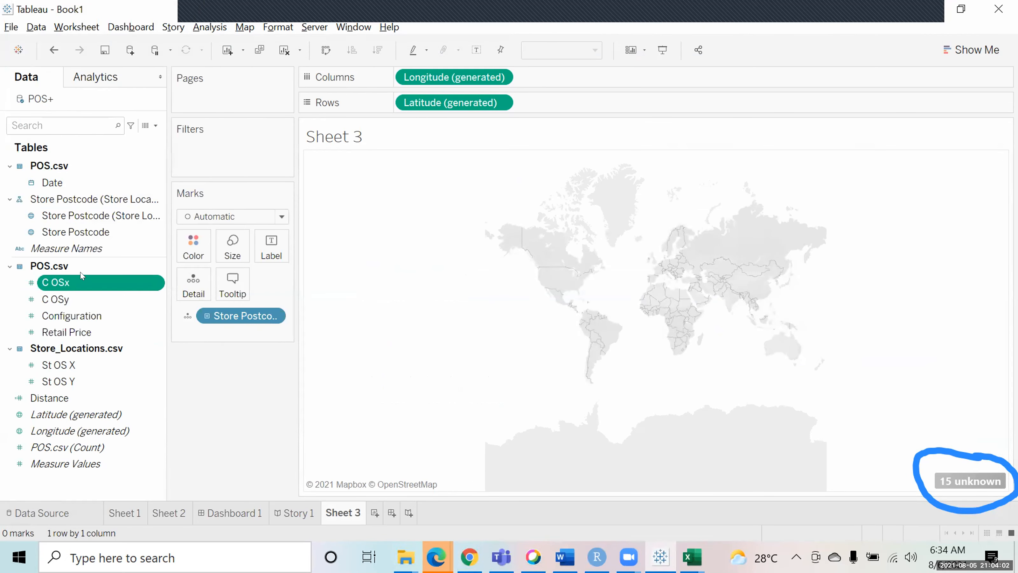
# Assign the Latitude geographic role to the C OSx and C OSy fields of POS.csv
pyautogui.click(45, 283)
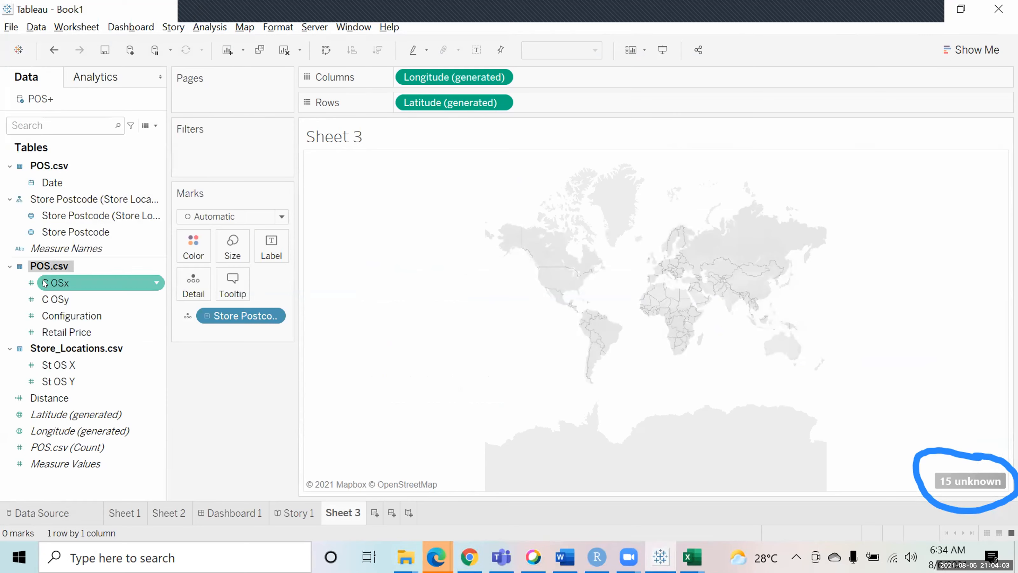
pyautogui.rightClick(107, 285)
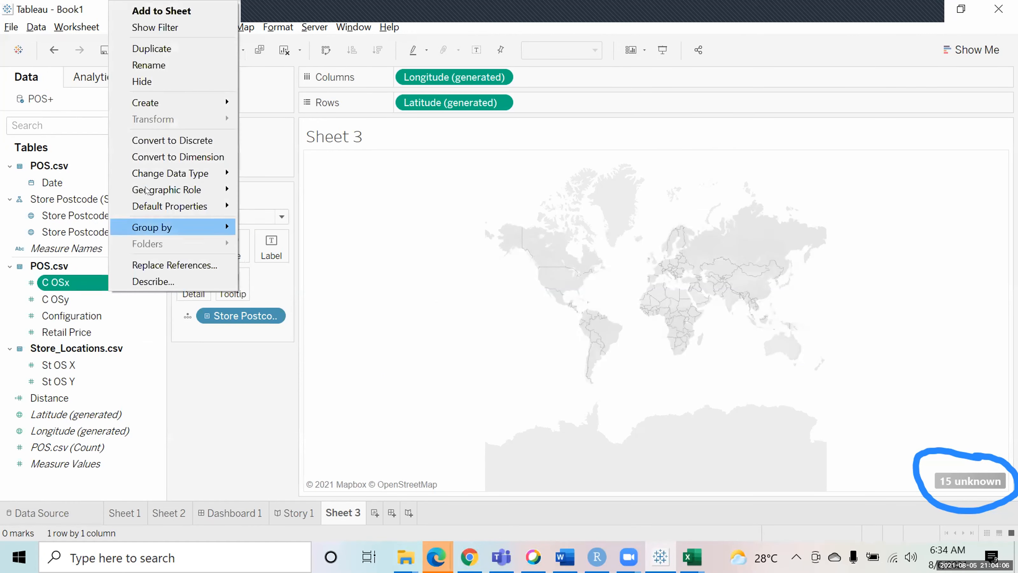
pyautogui.moveTo(232, 201)
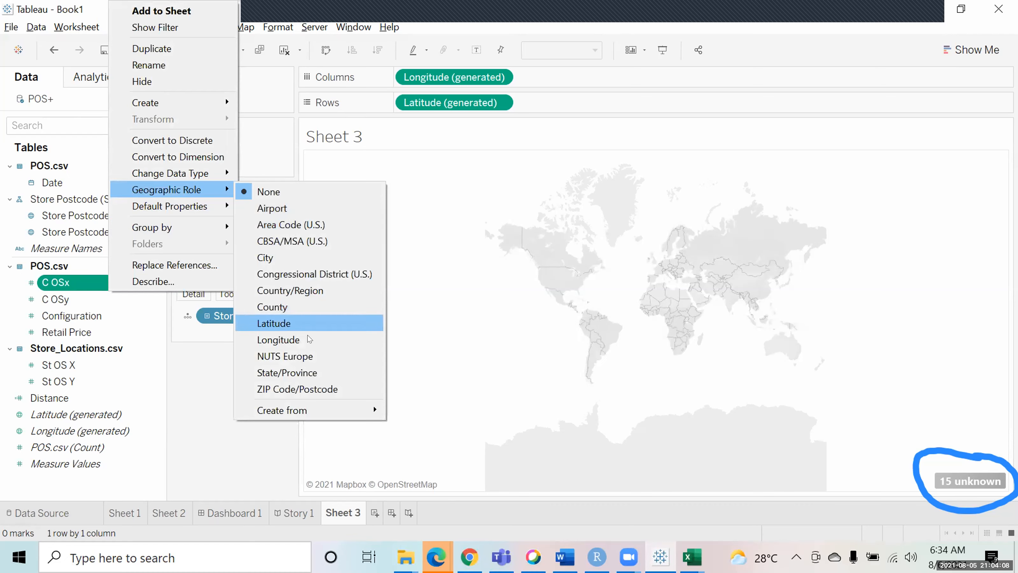
pyautogui.click(295, 322)
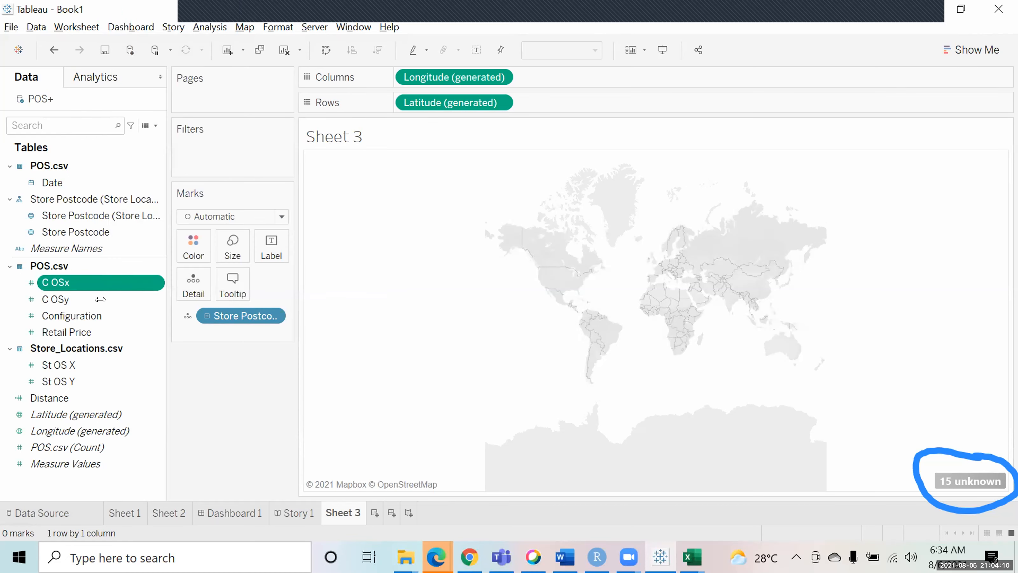
pyautogui.click(72, 300)
pyautogui.rightClick(72, 300)
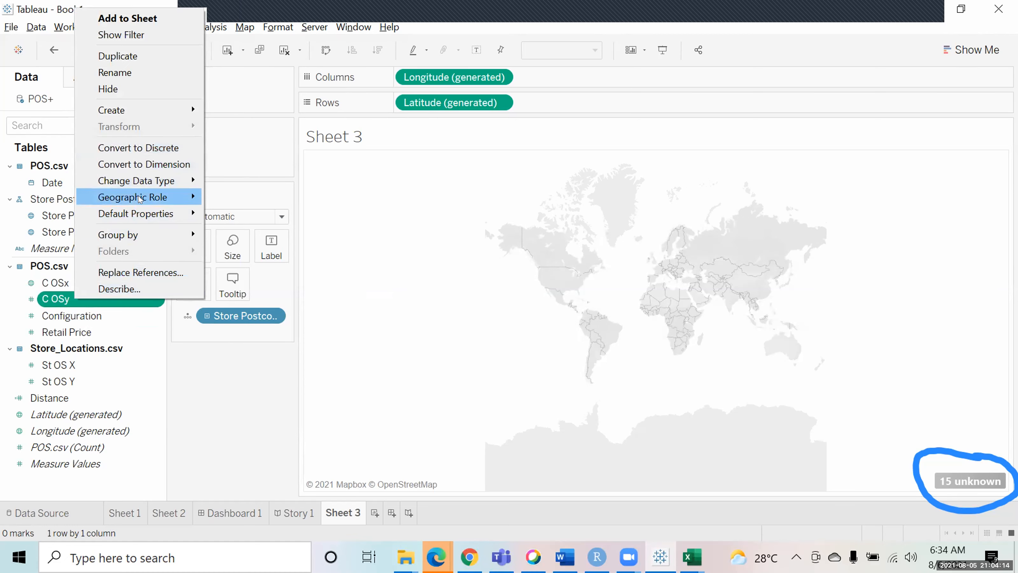
pyautogui.moveTo(166, 202)
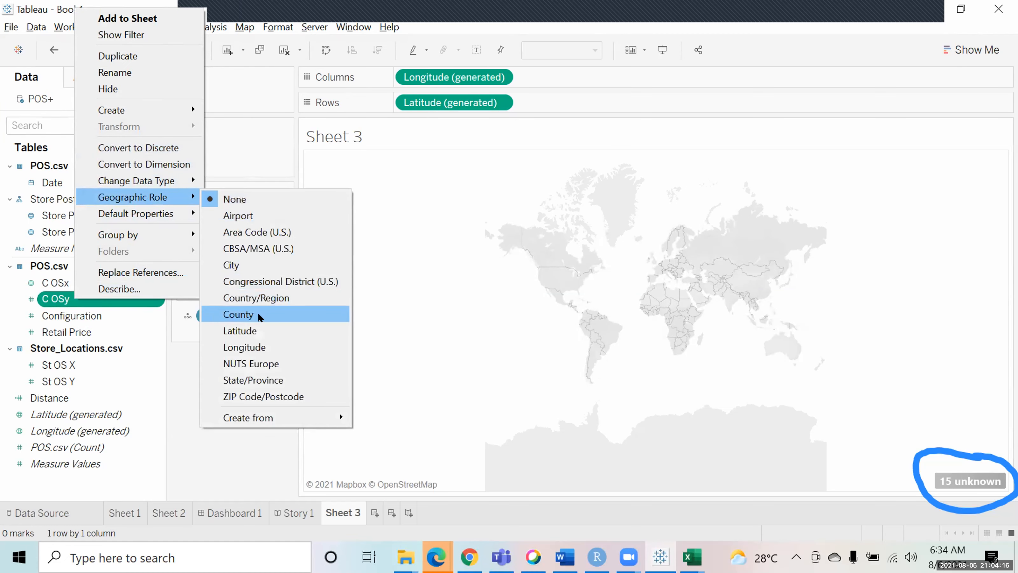
pyautogui.click(256, 332)
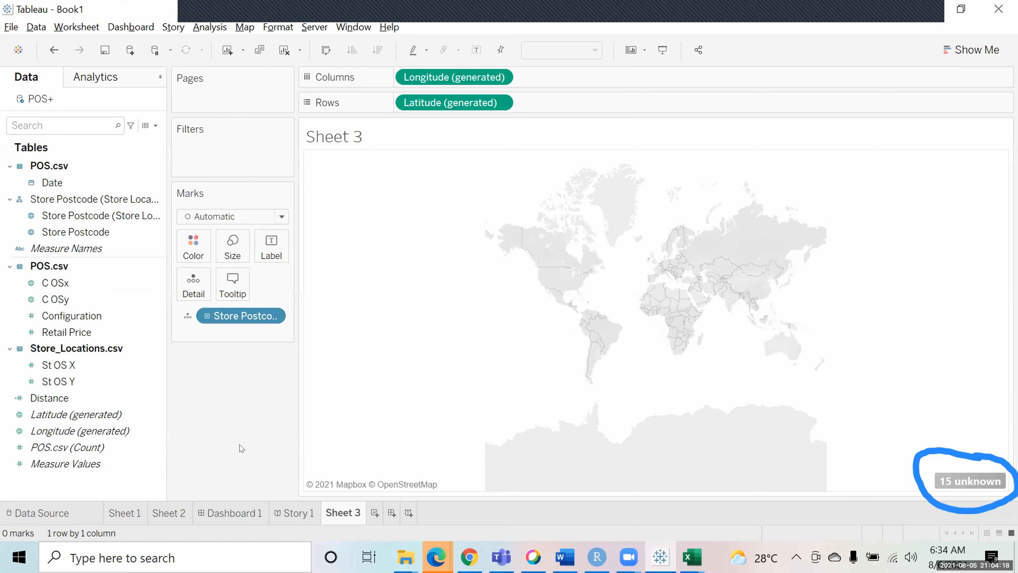
# Clear Sheet 3 and plot C OSx on the rows against C OSy on the columns
pyautogui.click(284, 51)
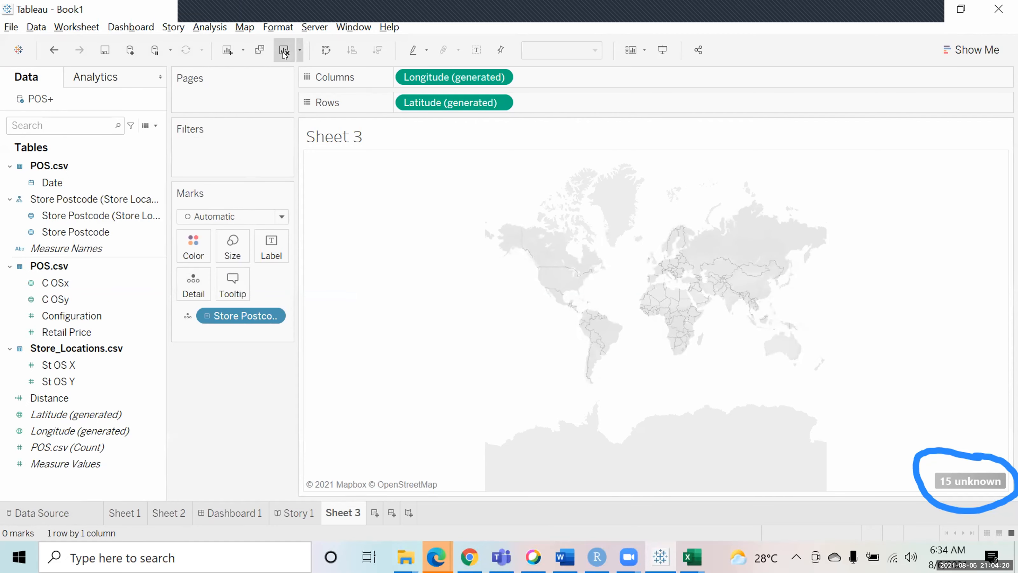
pyautogui.click(55, 284)
pyautogui.moveTo(56, 284); pyautogui.dragTo(438, 105)
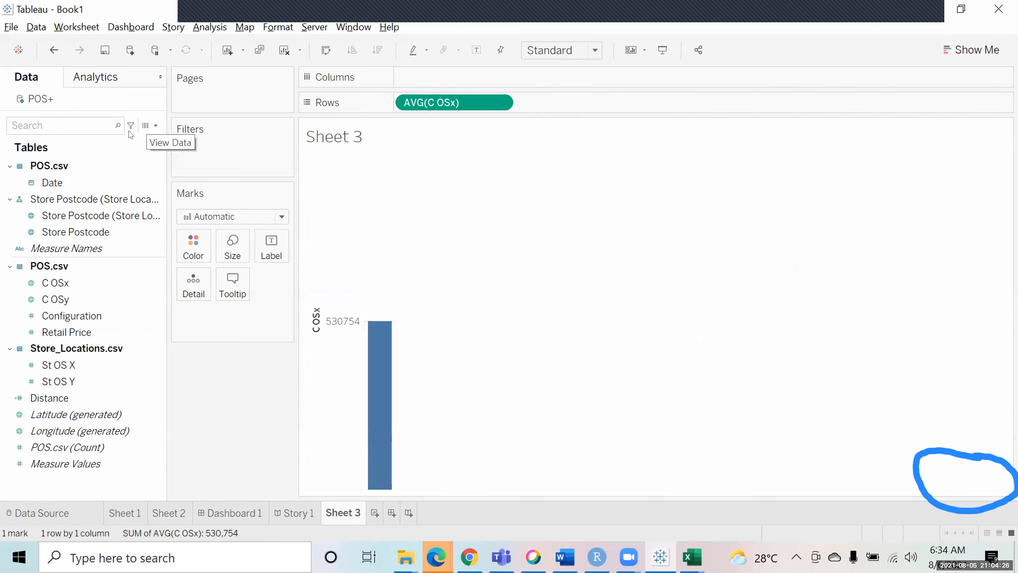
pyautogui.moveTo(78, 295); pyautogui.dragTo(472, 67)
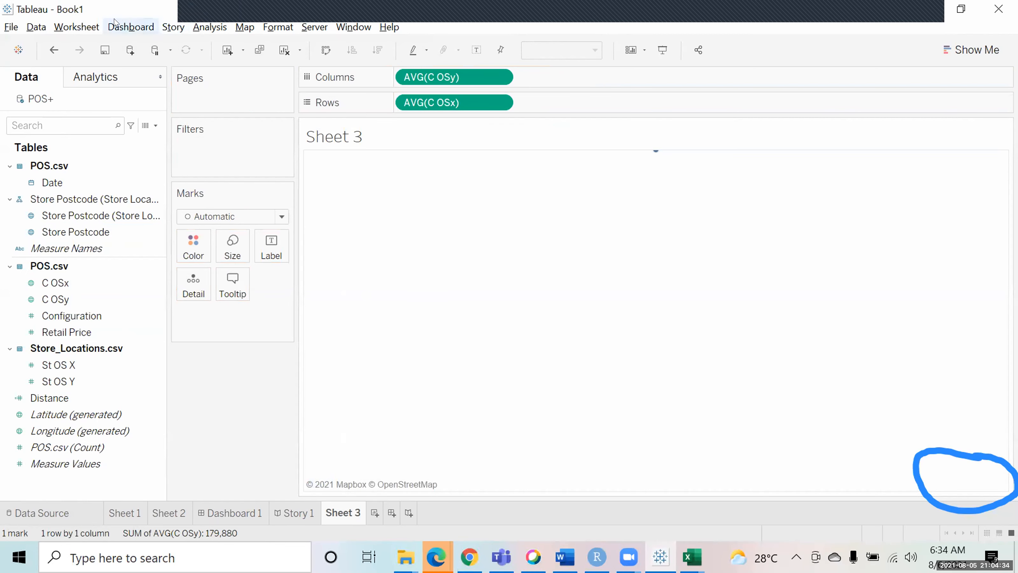
# Turn off Aggregate Measures for the C OSx and C OSy plot on Sheet 3
pyautogui.click(166, 29)
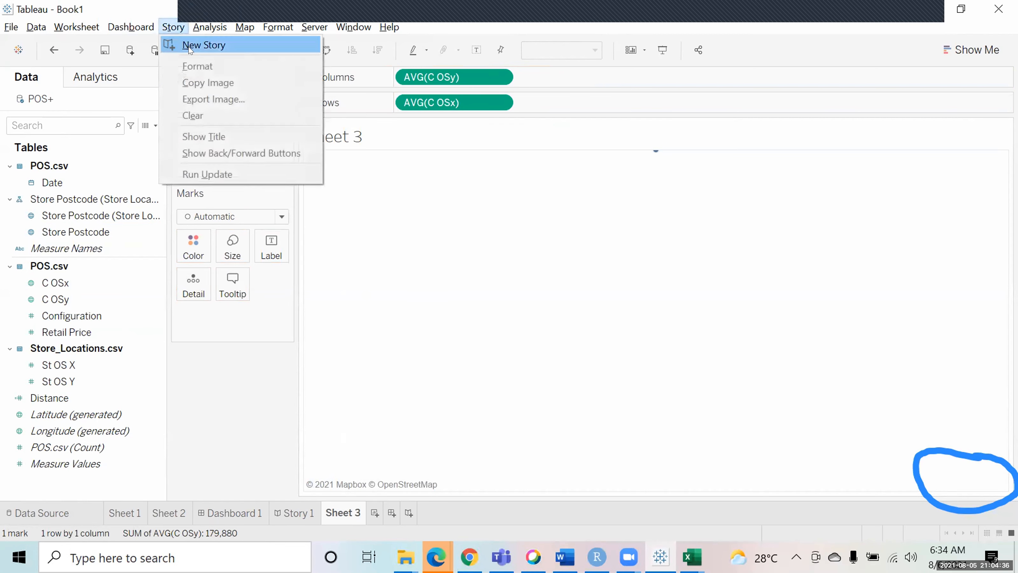
pyautogui.moveTo(130, 25)
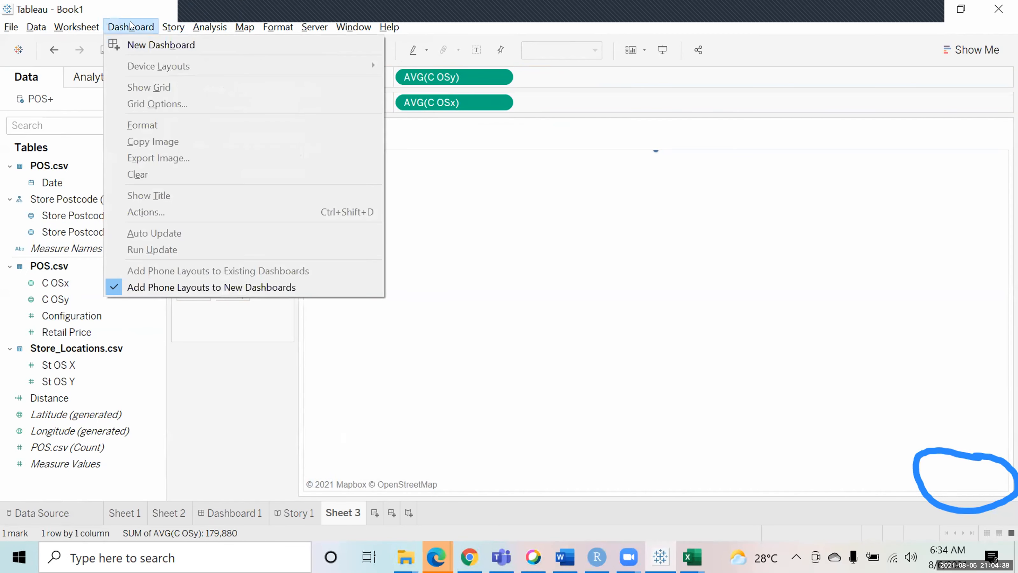
pyautogui.moveTo(214, 28)
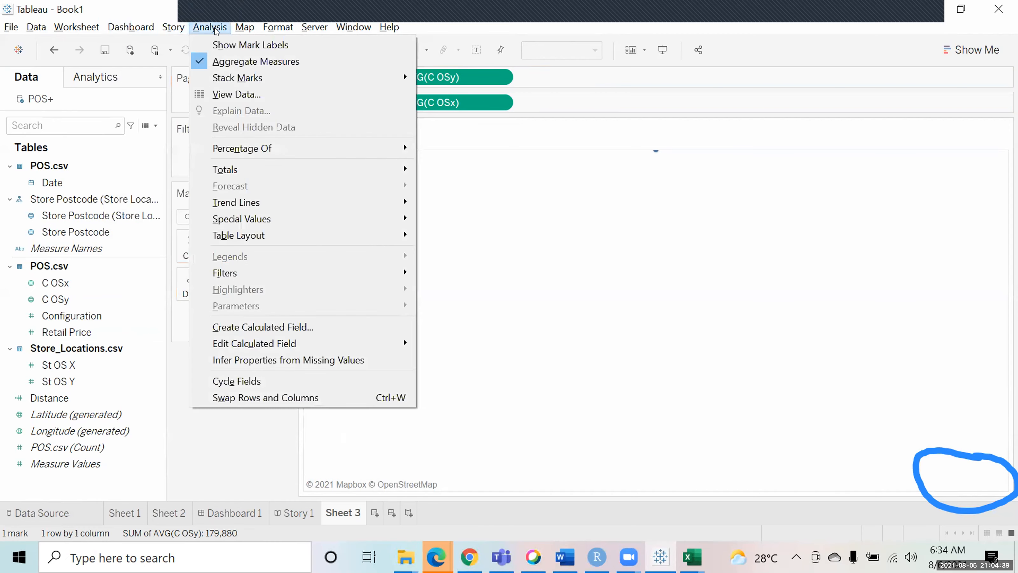
pyautogui.click(222, 62)
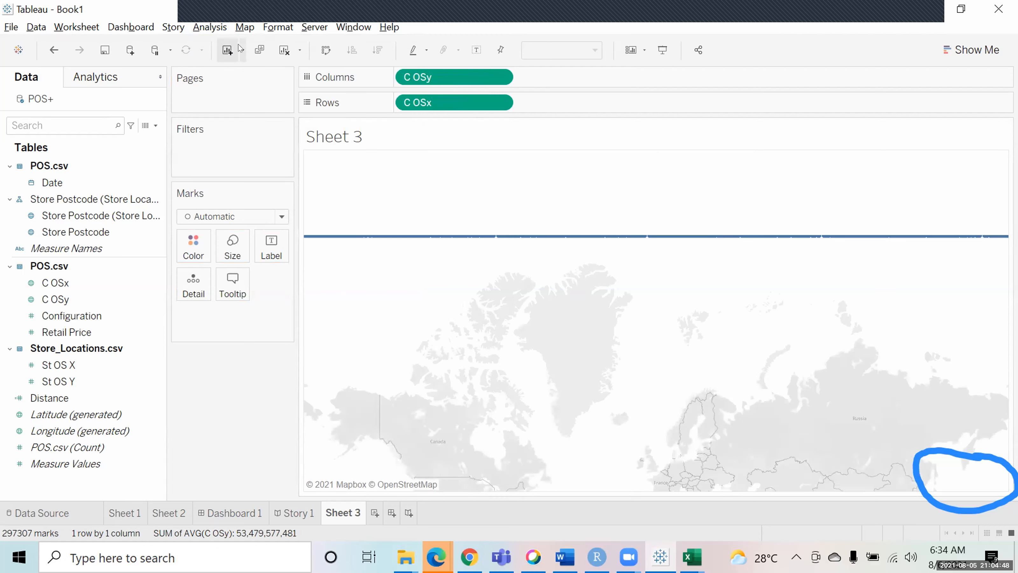
# Clear Sheet 3 and plot Store Postcode from POS.csv as a map
pyautogui.click(283, 49)
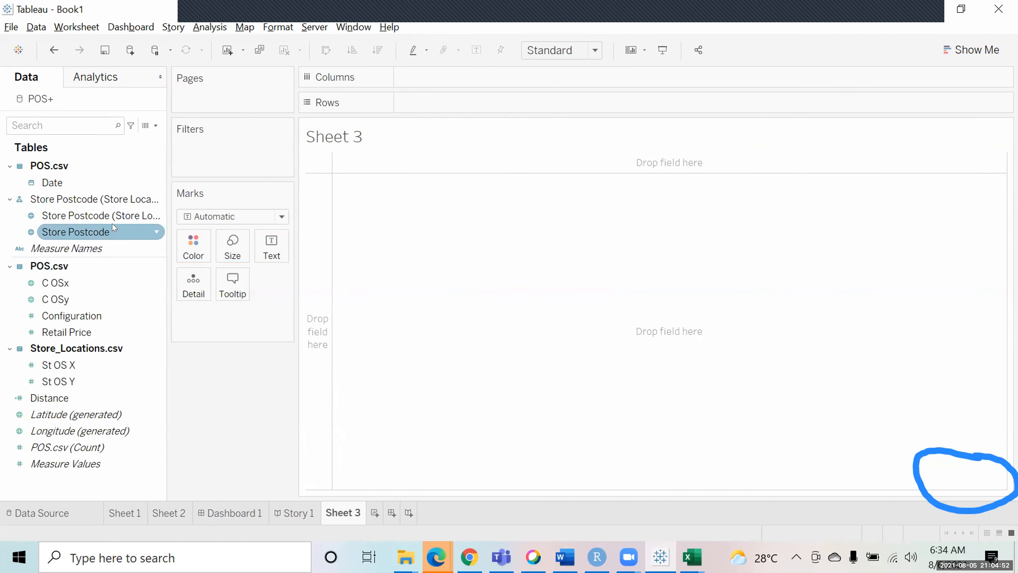
pyautogui.moveTo(89, 240); pyautogui.dragTo(393, 317)
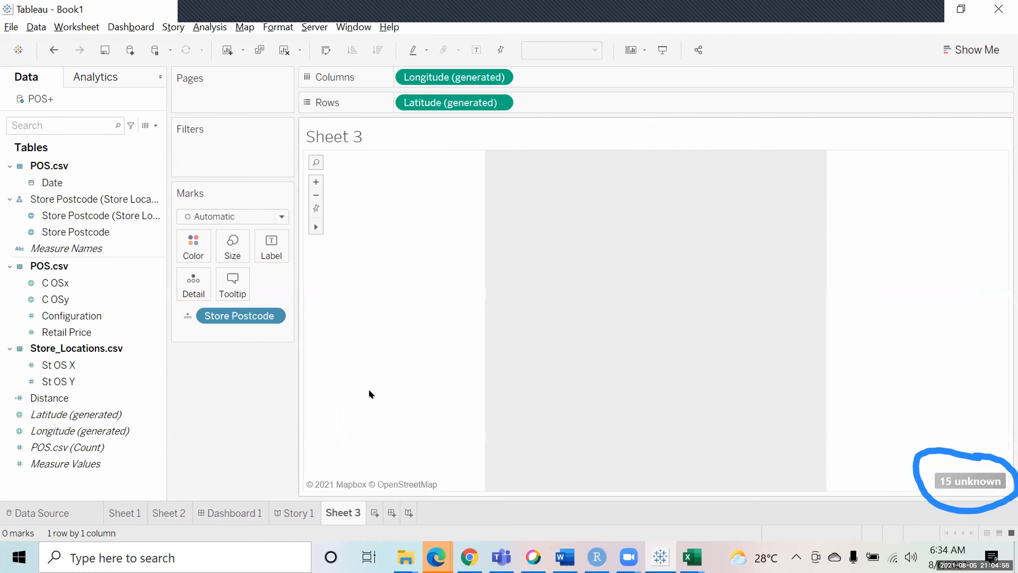
# Edit the locations of the unknown store postcodes and set the fixed Country/Region to United Kingdom
pyautogui.click(969, 478)
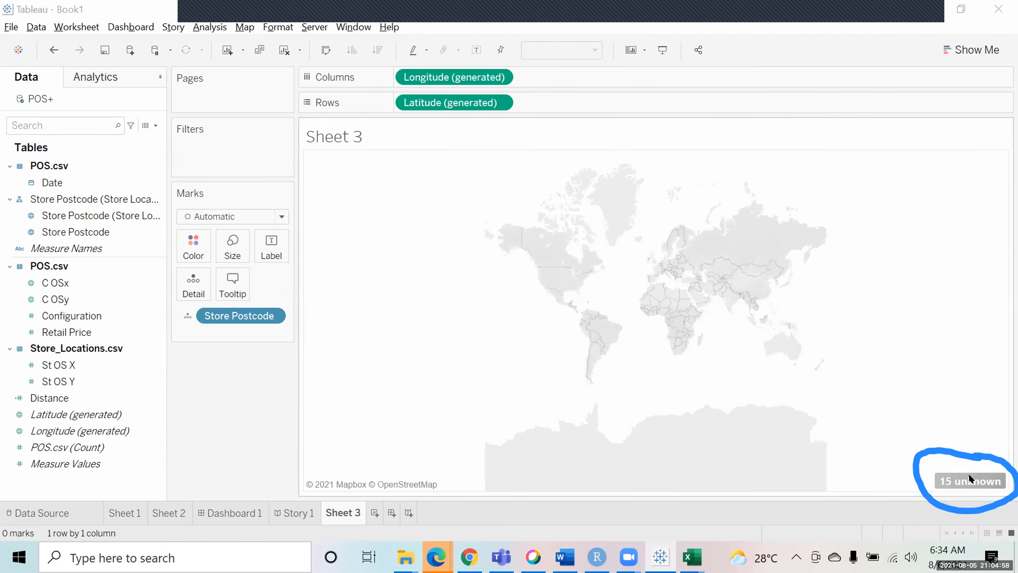
pyautogui.click(537, 225)
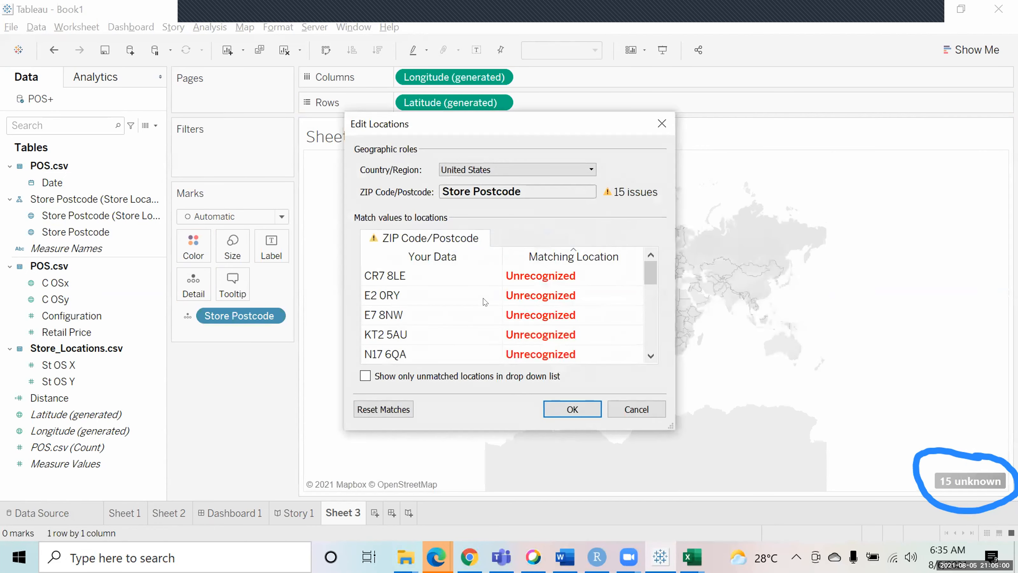
pyautogui.click(528, 168)
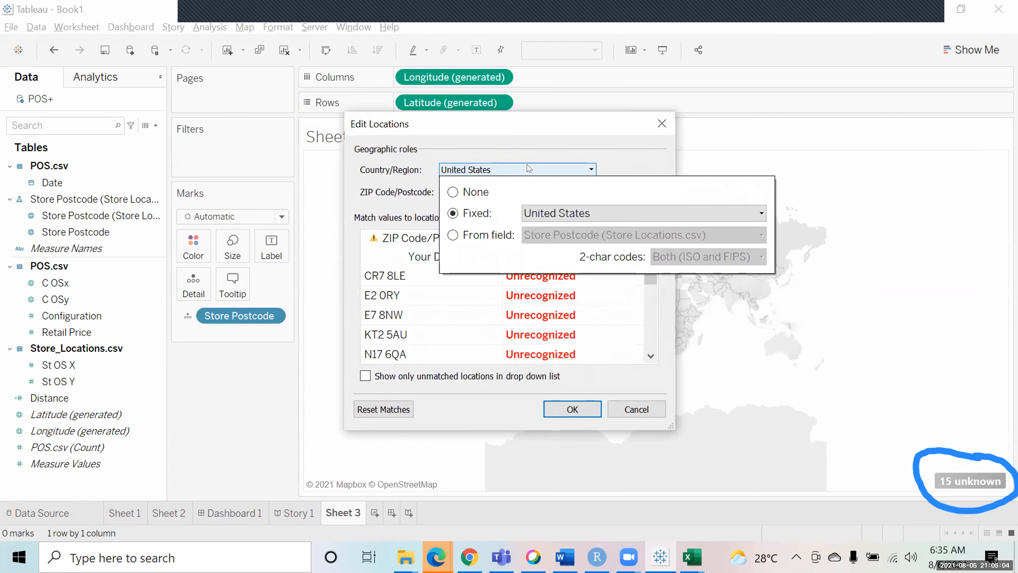
pyautogui.click(580, 214)
pyautogui.write('uni')
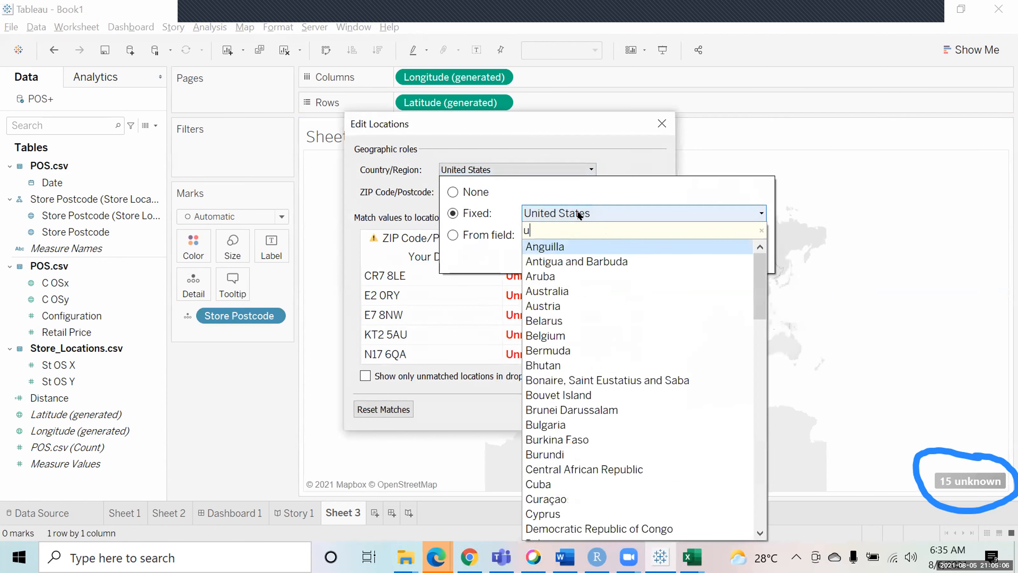
pyautogui.press('Down')
pyautogui.press('Down')
pyautogui.press('Down')
pyautogui.press('Return')
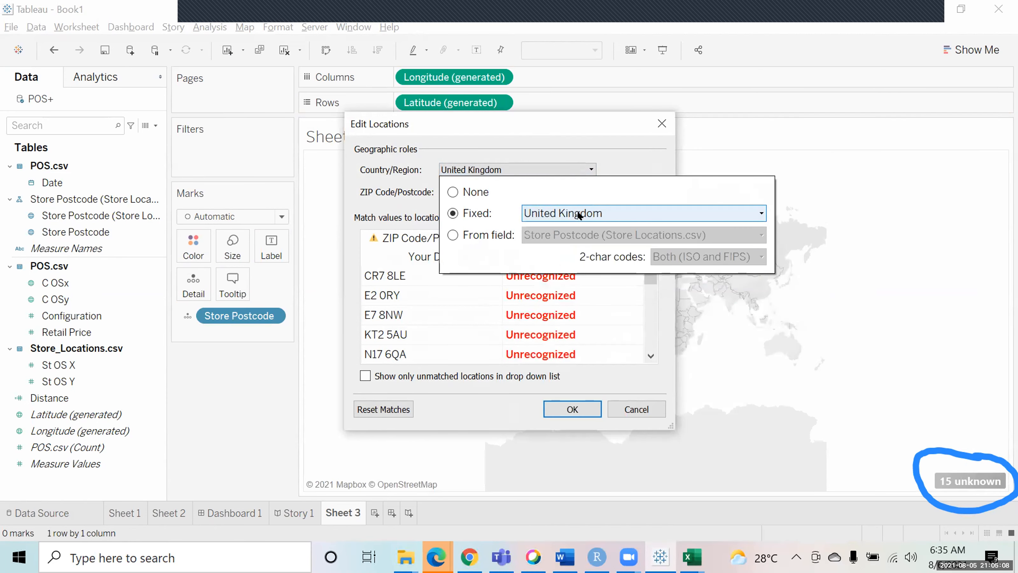
pyautogui.click(658, 328)
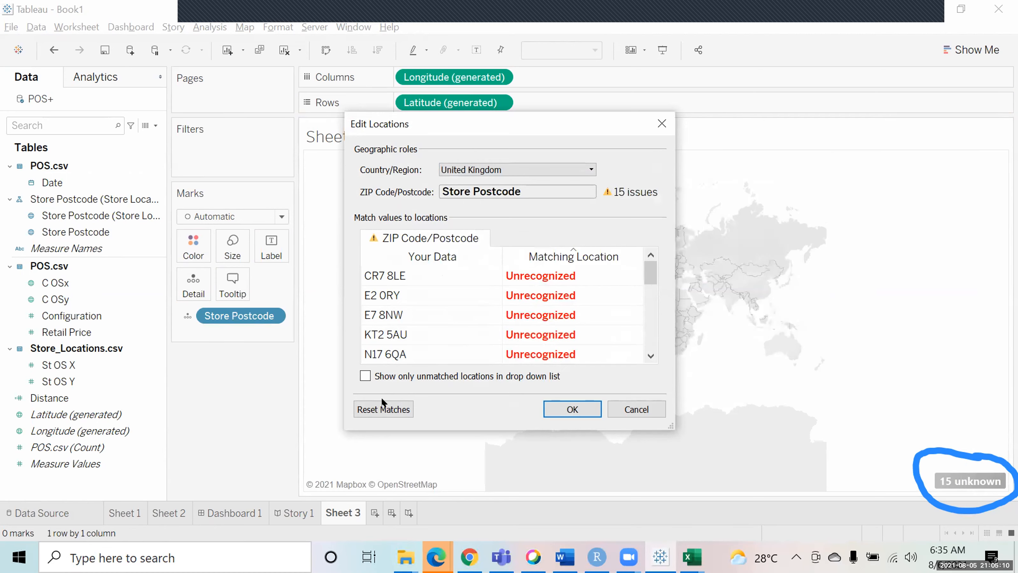
# Try matching postcode CR7 8LE by latitude and longitude, review the remaining unmatched postcodes, and cancel the location edits
pyautogui.click(618, 275)
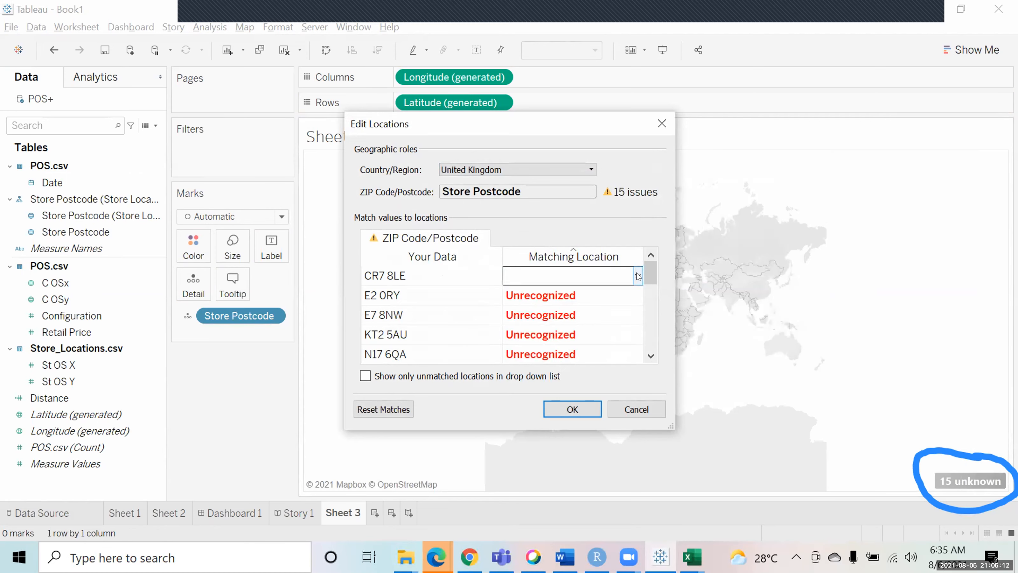
pyautogui.click(638, 275)
pyautogui.click(589, 295)
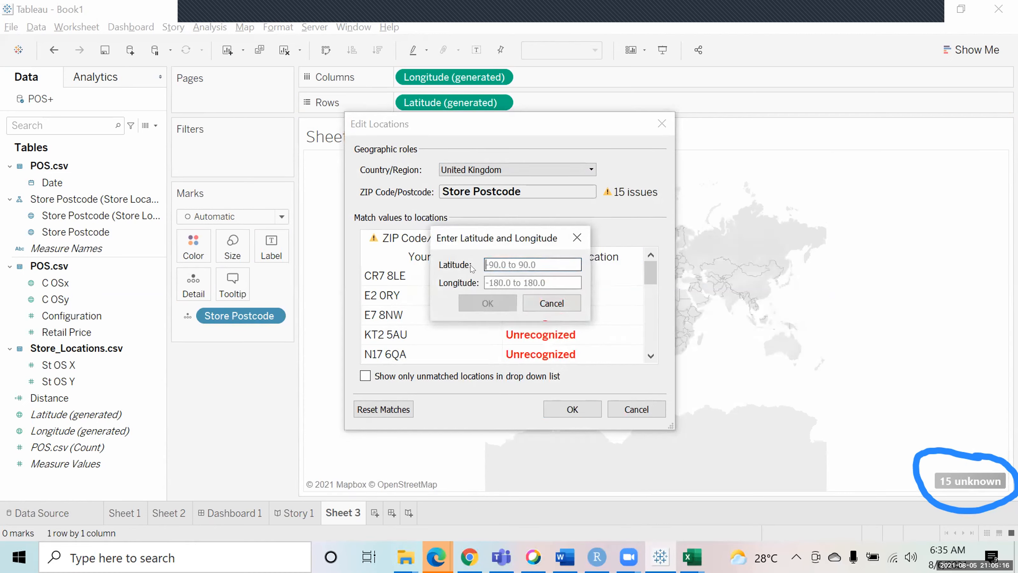
pyautogui.click(577, 237)
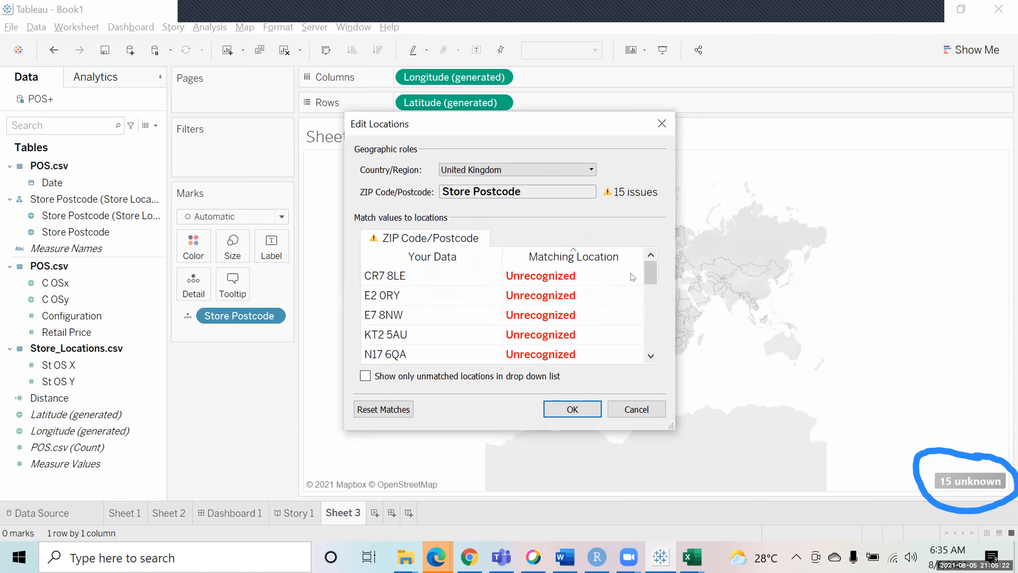
pyautogui.moveTo(650, 274); pyautogui.dragTo(656, 342)
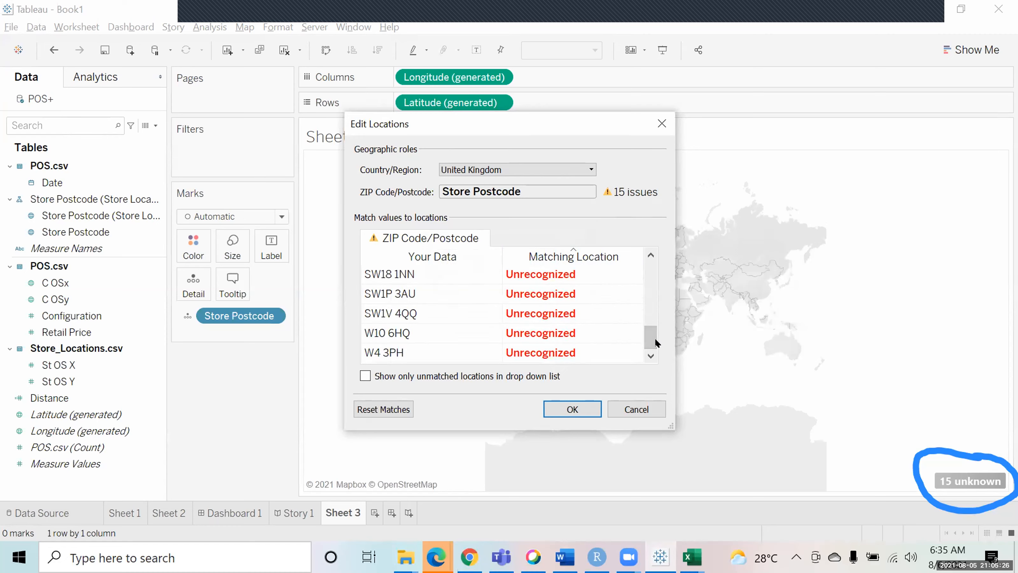
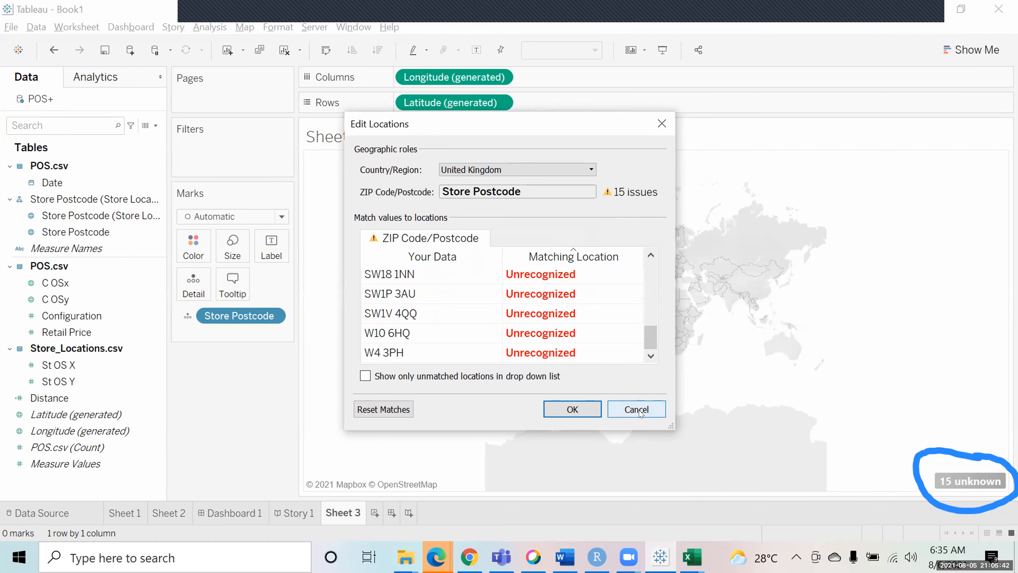
pyautogui.click(640, 414)
# Open the data source page and examine the connection types that can be added
pyautogui.click(54, 508)
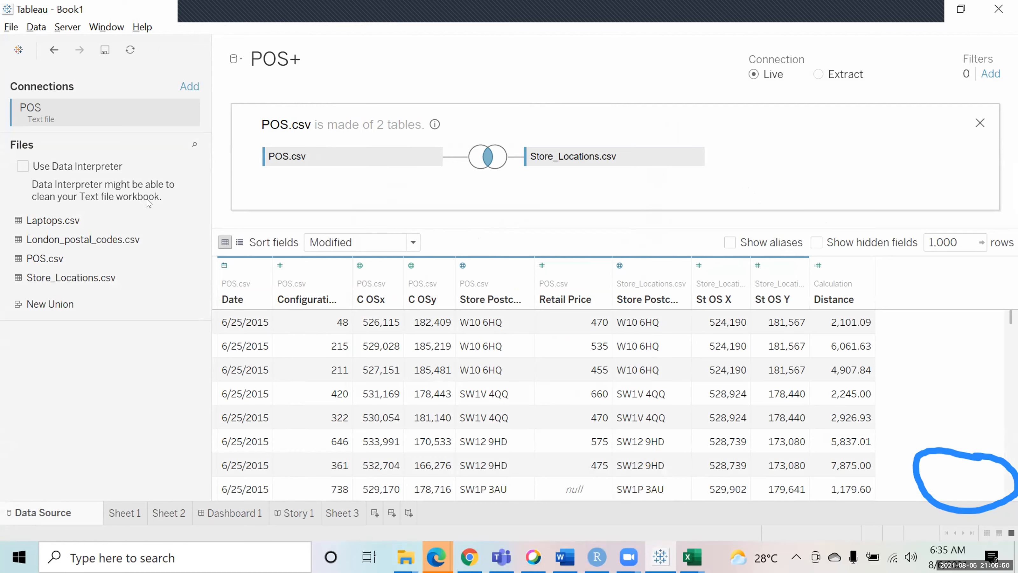
pyautogui.click(187, 86)
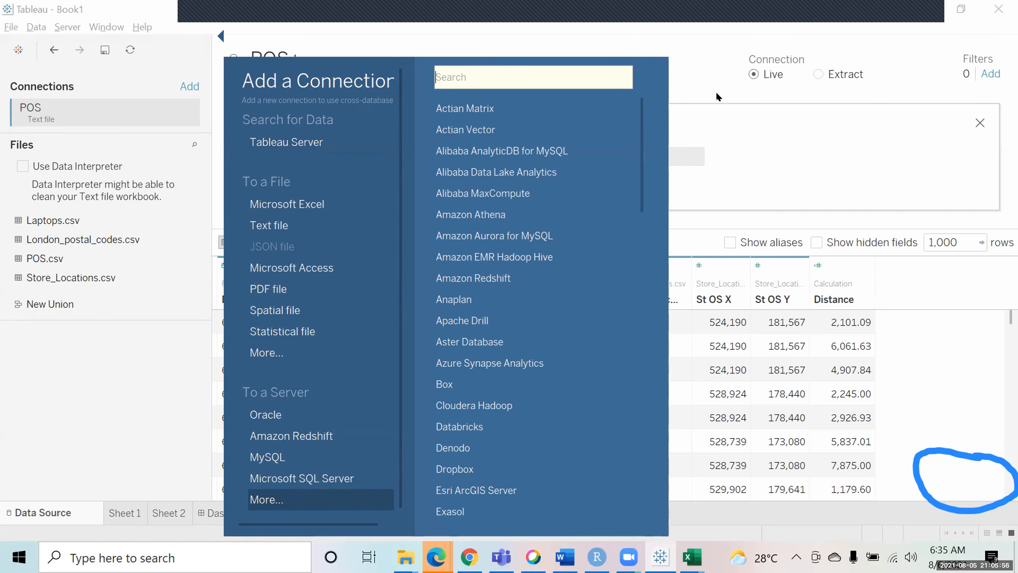
pyautogui.click(879, 38)
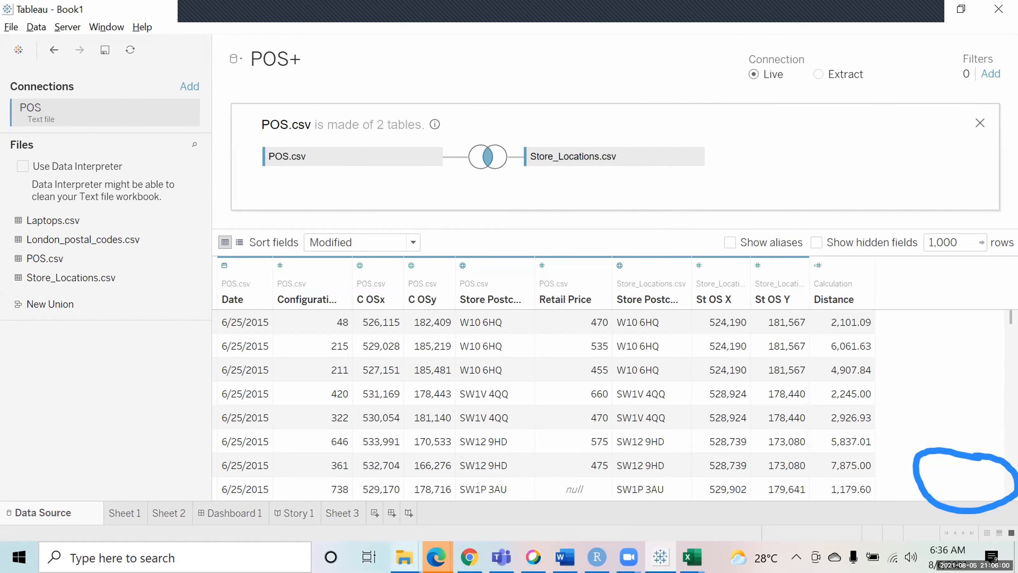
# Open the Bank Data workbook from the Bank of America folder, dismiss the file recovery list, and maximize the window
pyautogui.moveTo(404, 557)
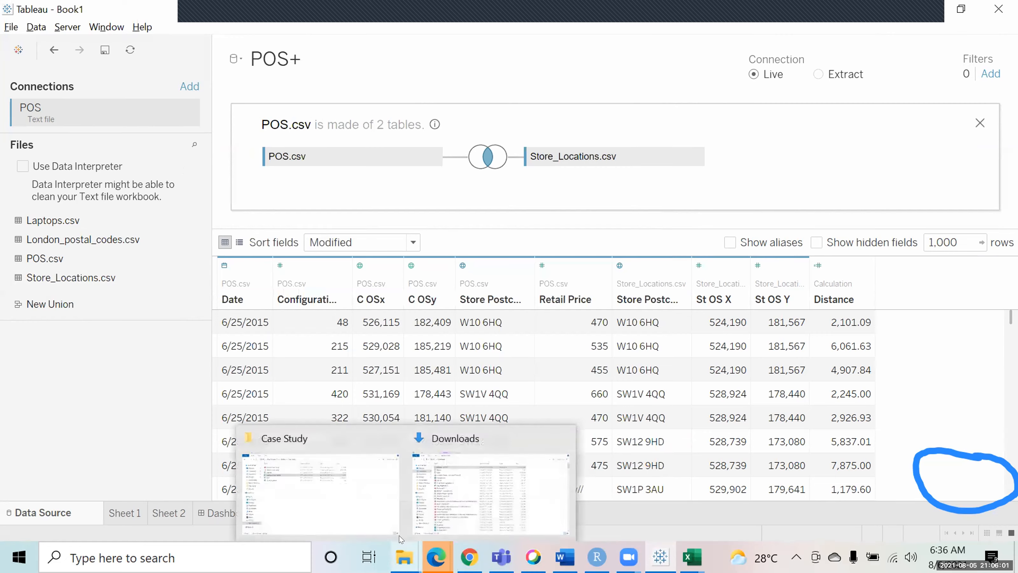
pyautogui.click(322, 490)
pyautogui.click(68, 204)
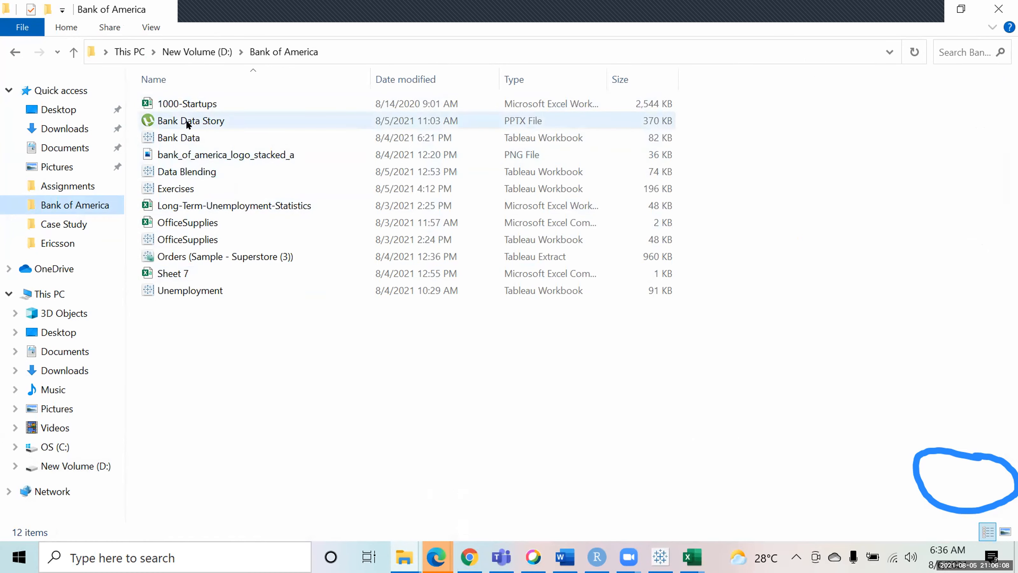
pyautogui.doubleClick(186, 138)
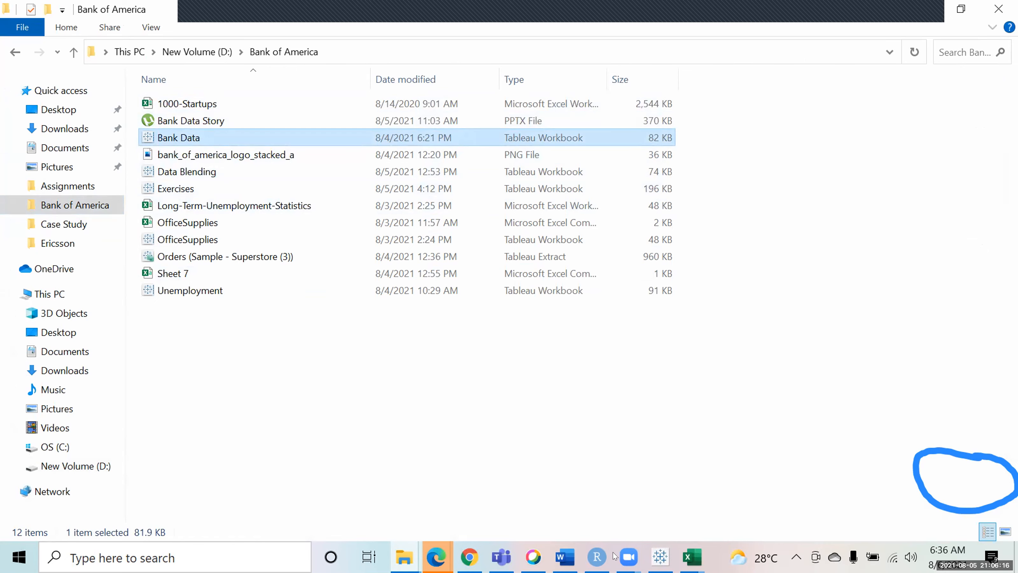
pyautogui.moveTo(660, 557)
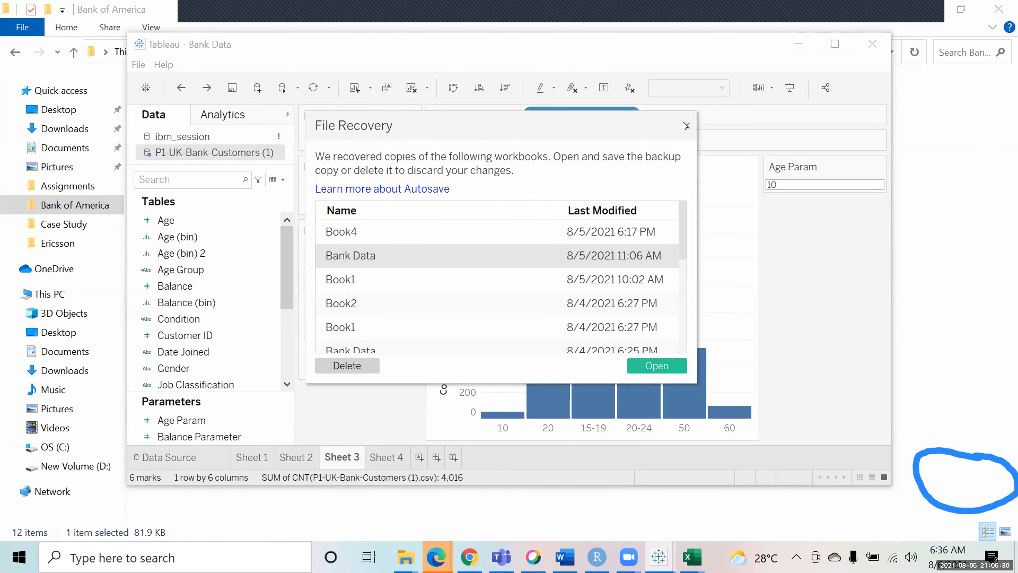
pyautogui.click(687, 126)
pyautogui.click(835, 43)
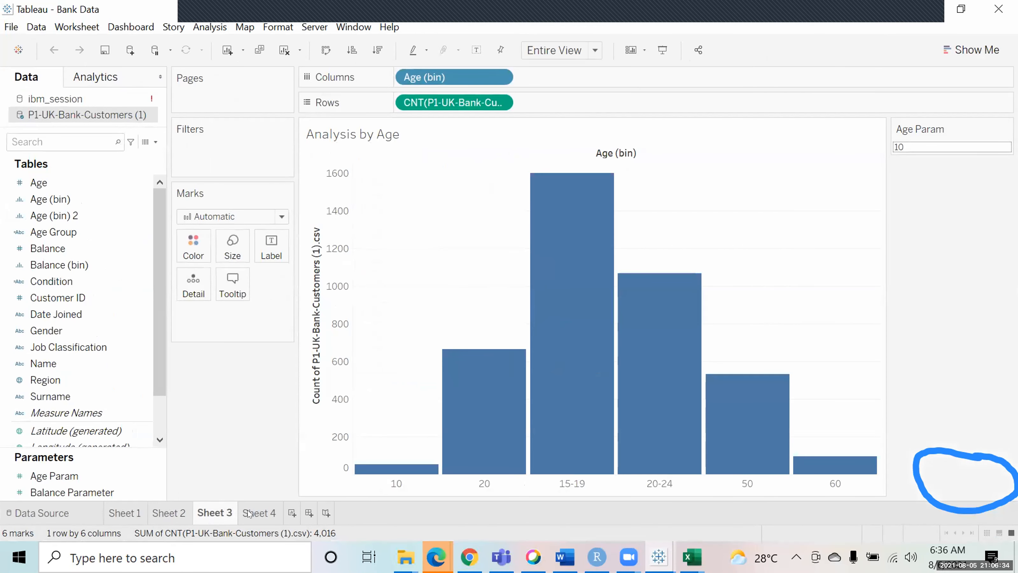
# Look through Sheet 4 and Sheet 3, and move Sheet 2 ahead of Sheet 1 in the sheet order
pyautogui.click(248, 513)
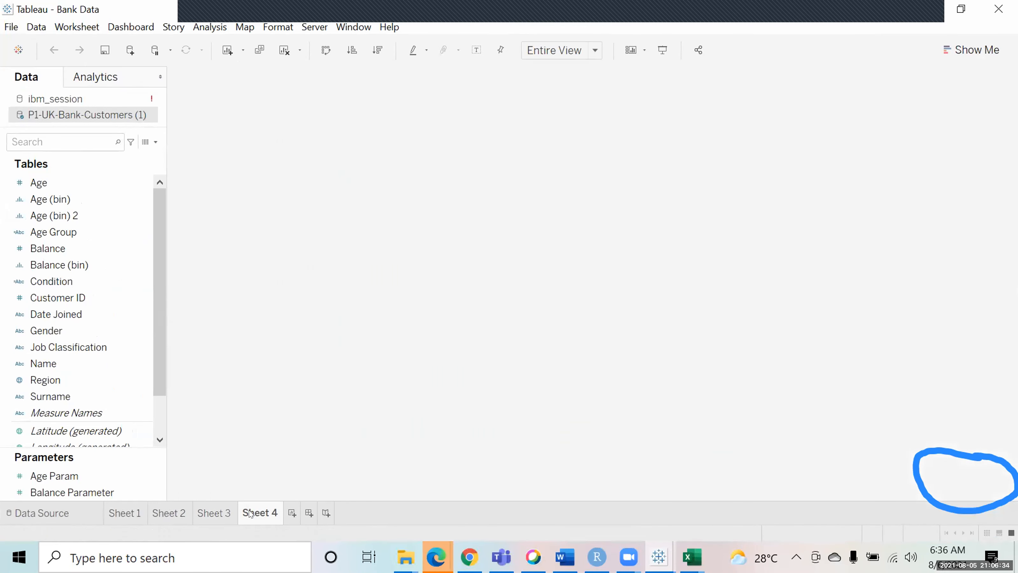
pyautogui.click(199, 514)
pyautogui.moveTo(168, 513); pyautogui.dragTo(124, 514)
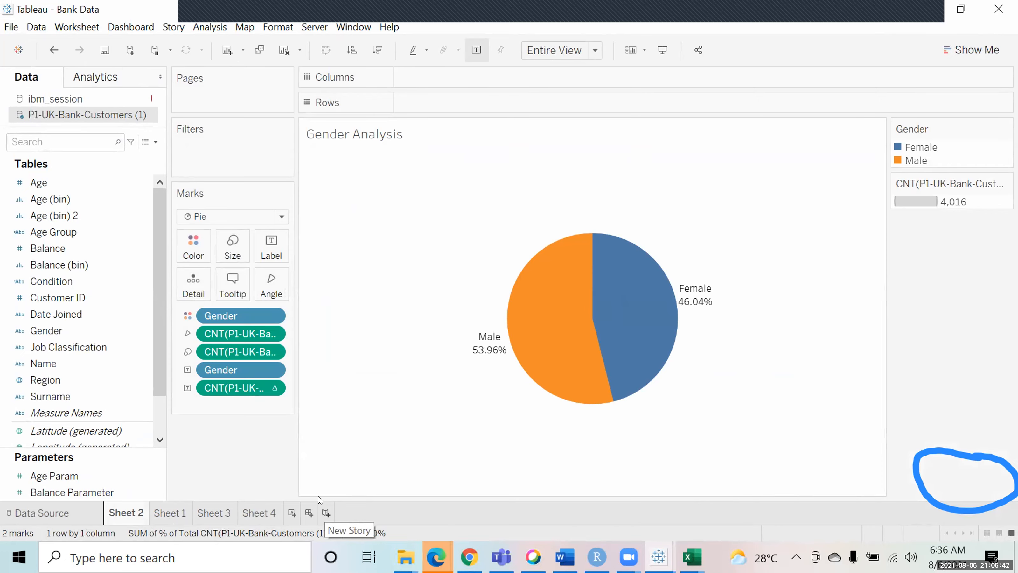
# Create a new story in the Bank Data workbook and preview Sheet 1 in its sheet list
pyautogui.click(325, 513)
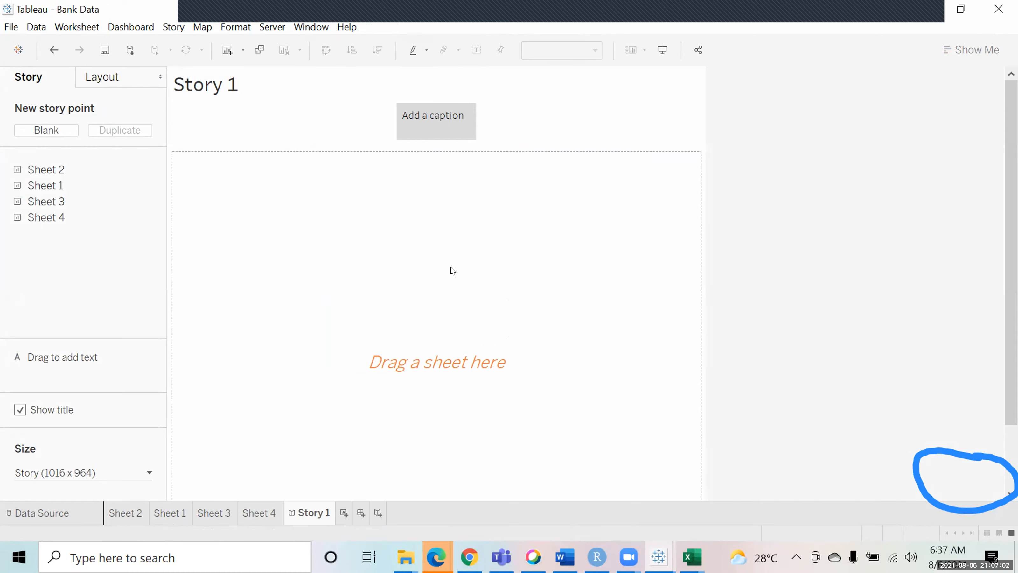
pyautogui.moveTo(63, 190)
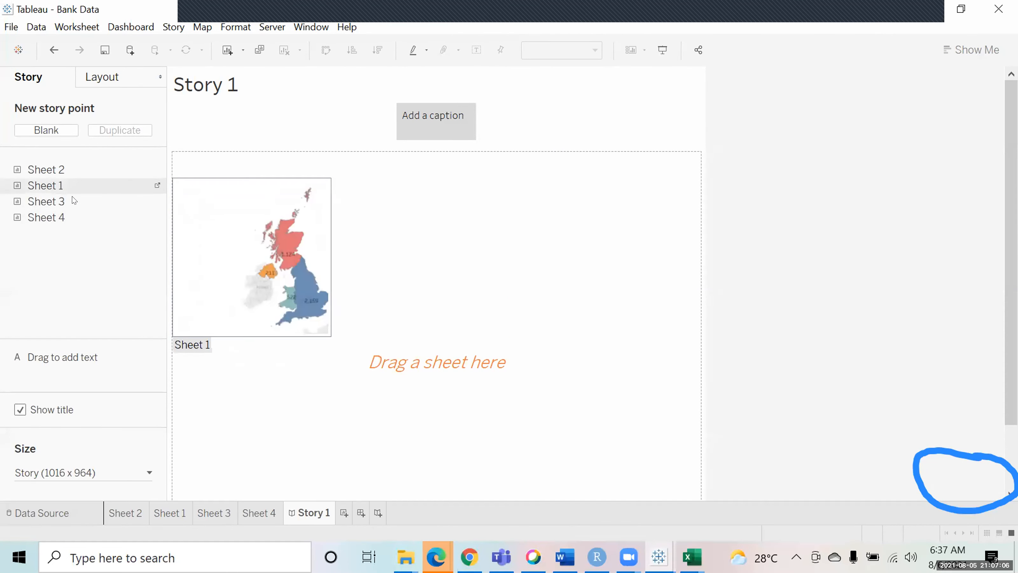
pyautogui.moveTo(100, 185)
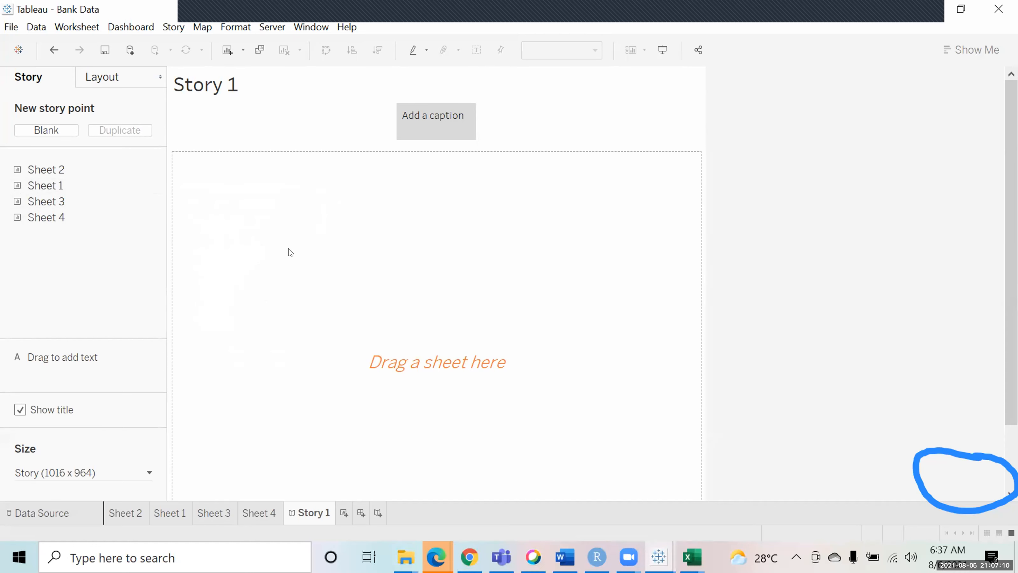
# Create a dashboard with the Sheet 1 region map above the Sheet 2 gender pie and the Sheet 3 age chart side by side
pyautogui.click(361, 513)
pyautogui.moveTo(62, 241); pyautogui.dragTo(257, 216)
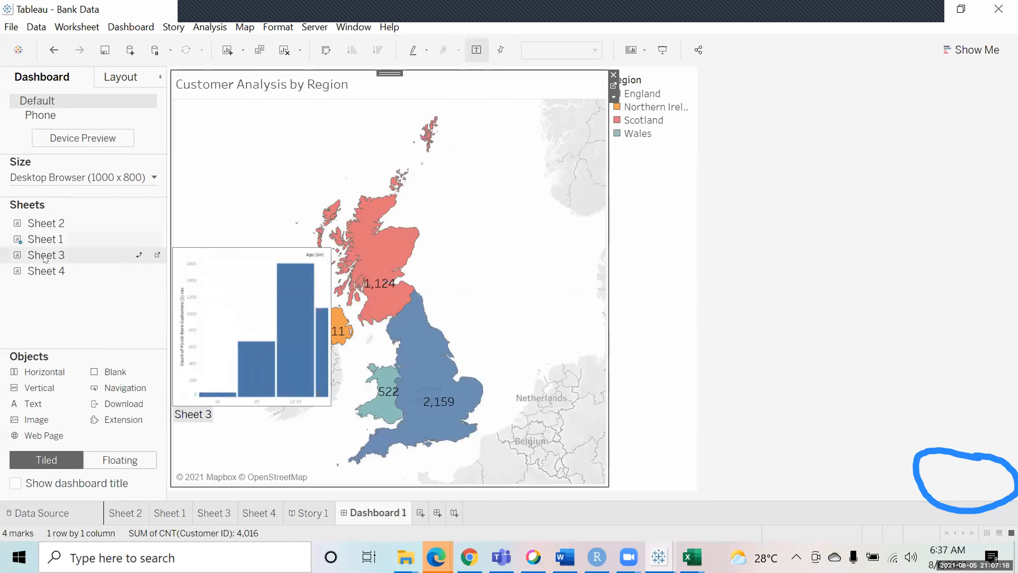
pyautogui.moveTo(290, 358); pyautogui.dragTo(403, 394)
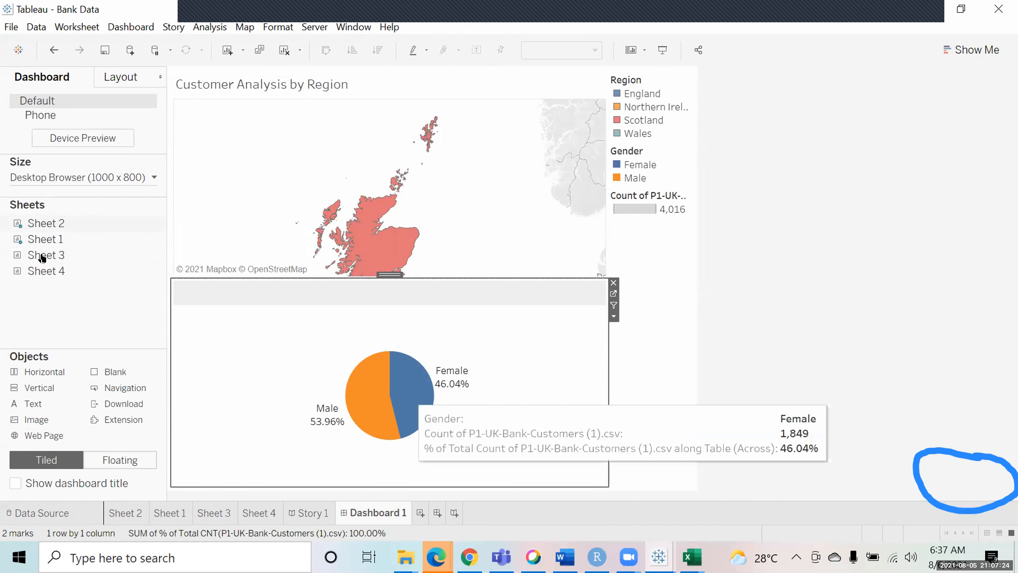
pyautogui.moveTo(39, 258)
pyautogui.moveTo(368, 308); pyautogui.dragTo(541, 404)
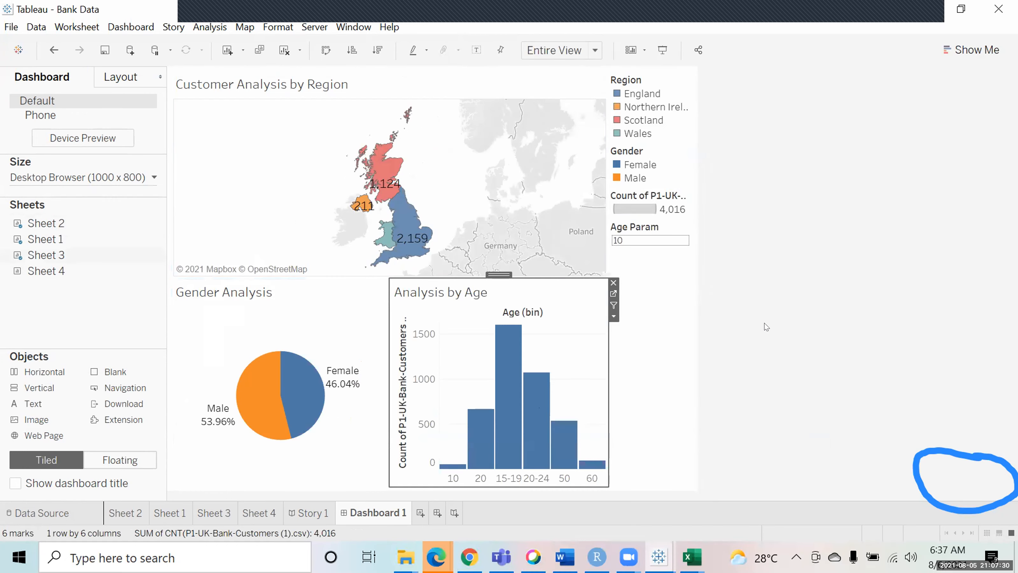
# Add the Sheet 1 region map to Story 1 and caption the story point "England has highest number of customers"
pyautogui.click(308, 513)
pyautogui.moveTo(30, 191); pyautogui.dragTo(265, 244)
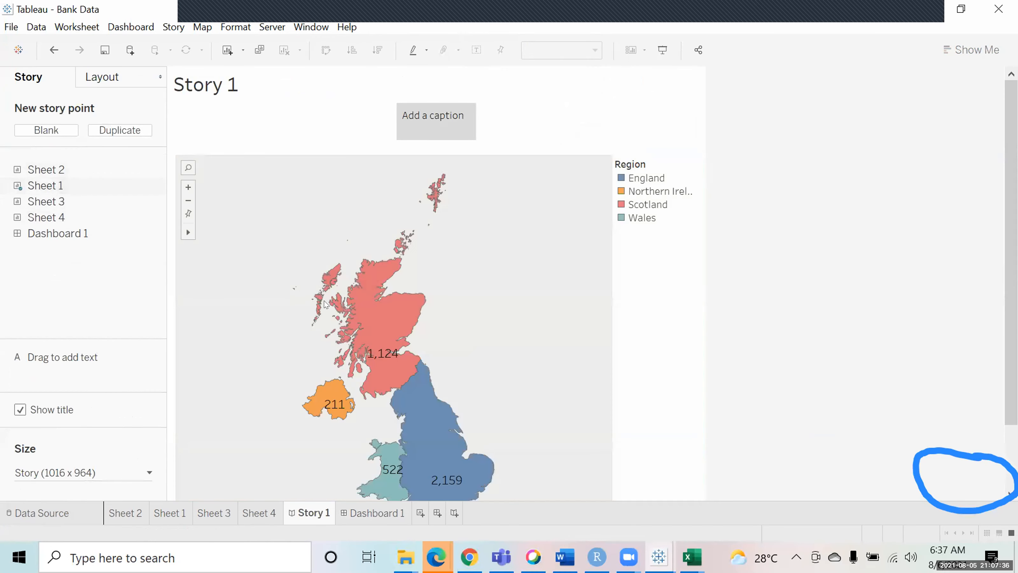
pyautogui.click(422, 125)
pyautogui.write('England has highest number of cust')
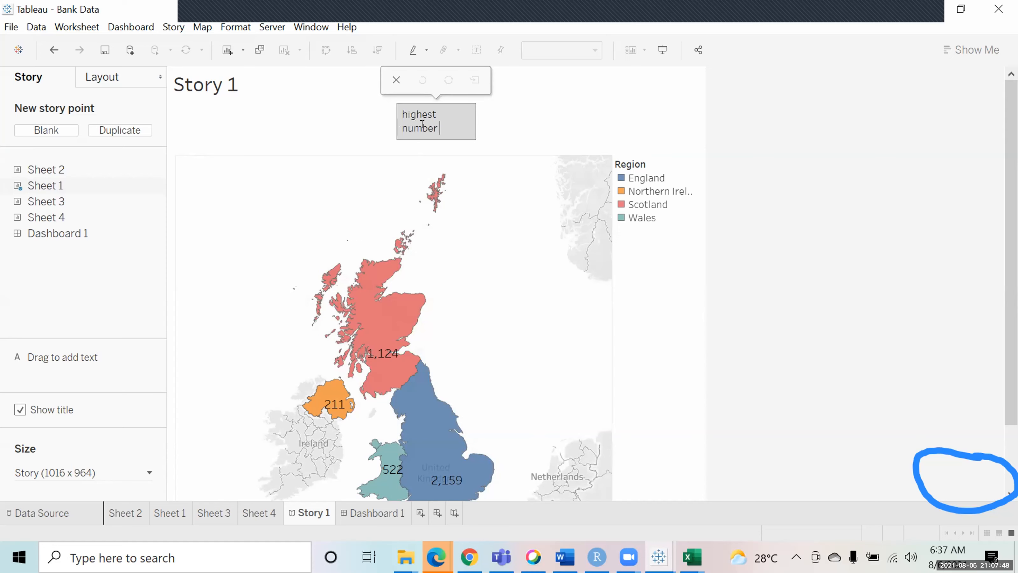
pyautogui.write('mer')
pyautogui.press('BackSpace')
pyautogui.press('BackSpace')
pyautogui.press('BackSpace')
pyautogui.press('BackSpace')
pyautogui.write('omer')
pyautogui.write('s')
pyautogui.click(537, 124)
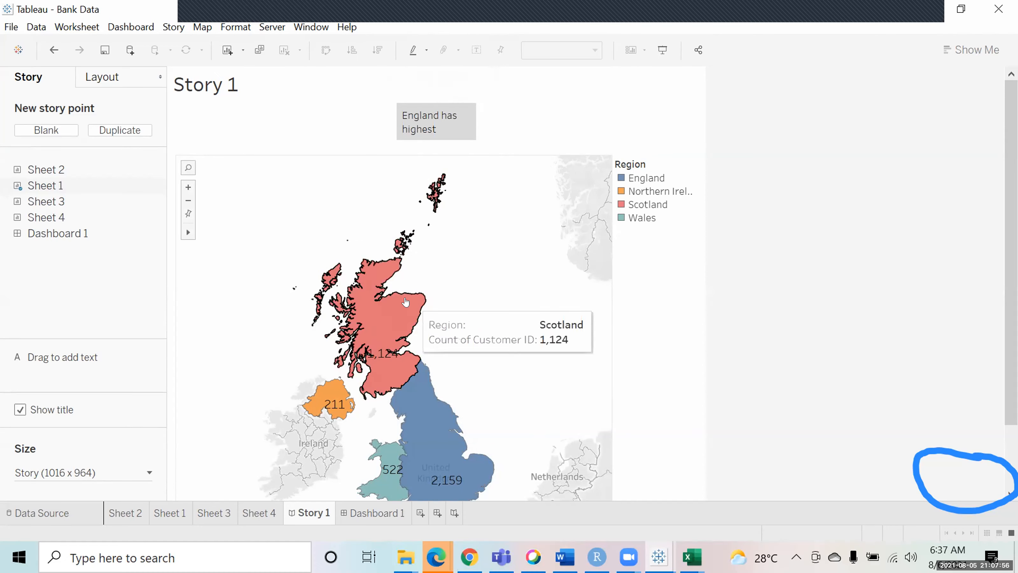
# Add a blank story point holding the Sheet 2 gender pie, captioned "Male customers are more"
pyautogui.click(46, 129)
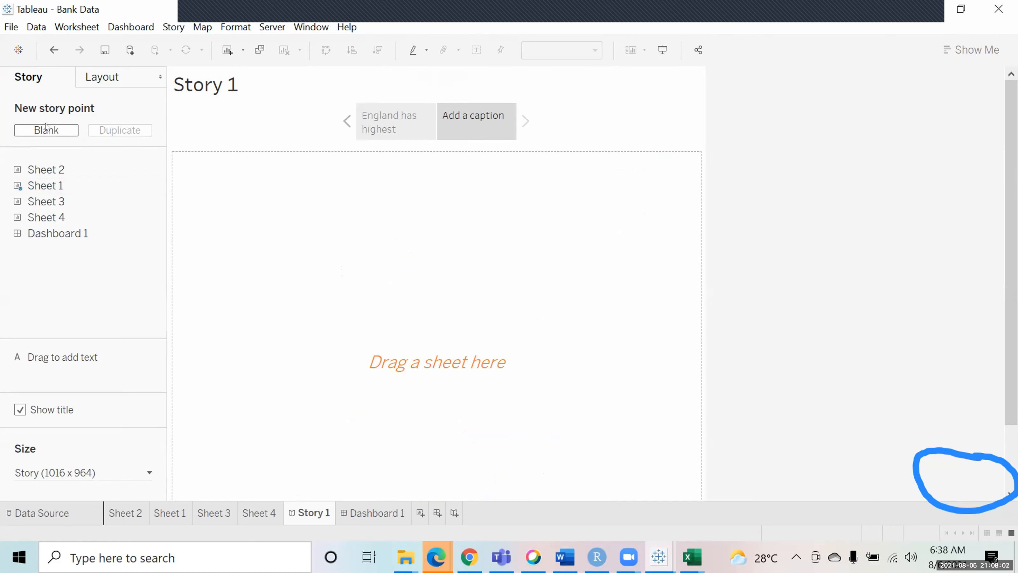
pyautogui.moveTo(72, 227)
pyautogui.click(55, 166)
pyautogui.moveTo(56, 168); pyautogui.dragTo(224, 213)
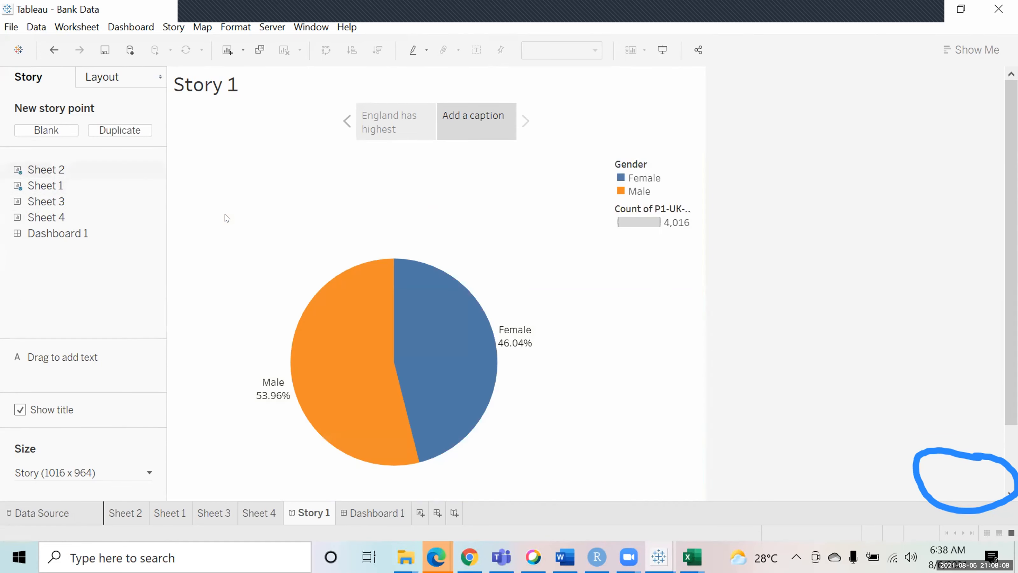
pyautogui.click(445, 115)
pyautogui.doubleClick(476, 116)
pyautogui.write('Male cust')
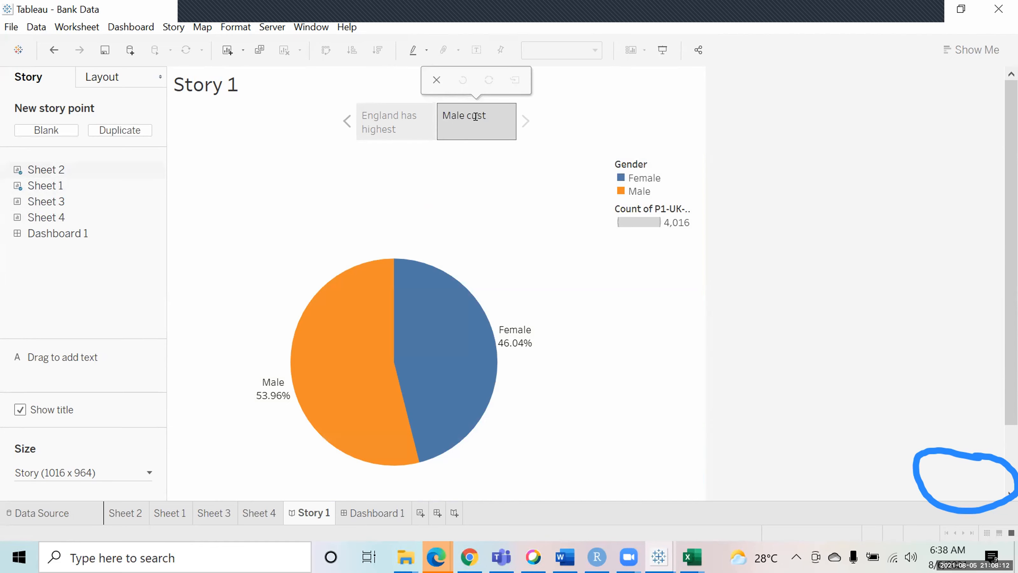
pyautogui.write('ier')
pyautogui.press('BackSpace')
pyautogui.write('omers are more')
pyautogui.click(792, 132)
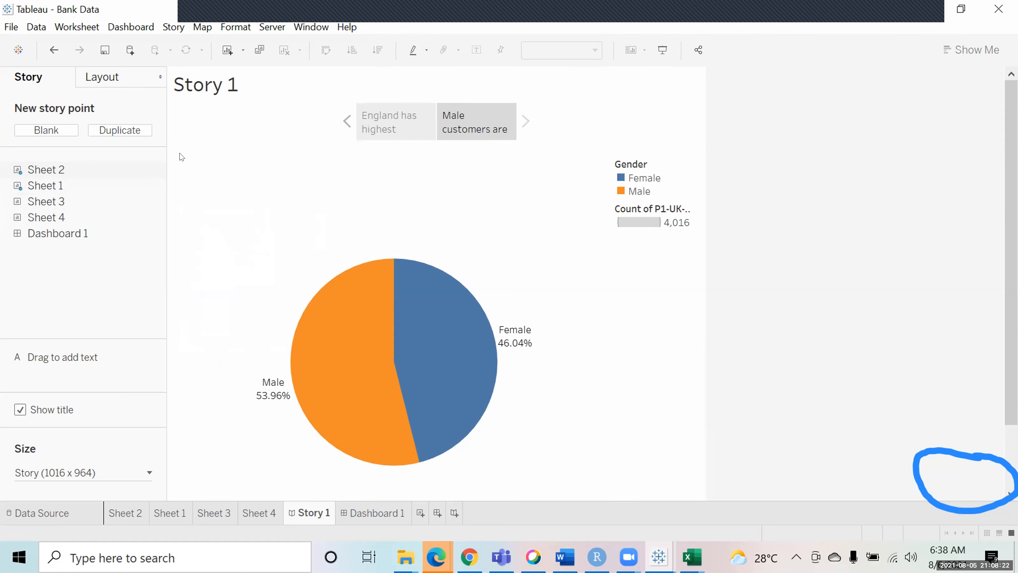
# Add a third blank story point containing Dashboard 1, captioned "This is the final dashboard"
pyautogui.click(56, 131)
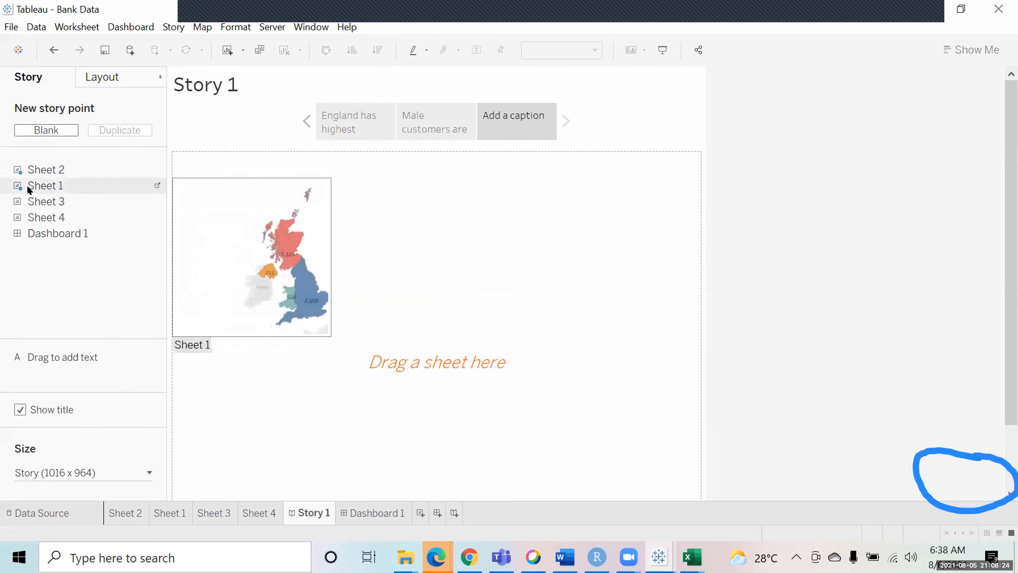
pyautogui.moveTo(54, 234); pyautogui.dragTo(216, 276)
pyautogui.moveTo(52, 217); pyautogui.dragTo(208, 286)
pyautogui.moveTo(63, 236); pyautogui.dragTo(239, 310)
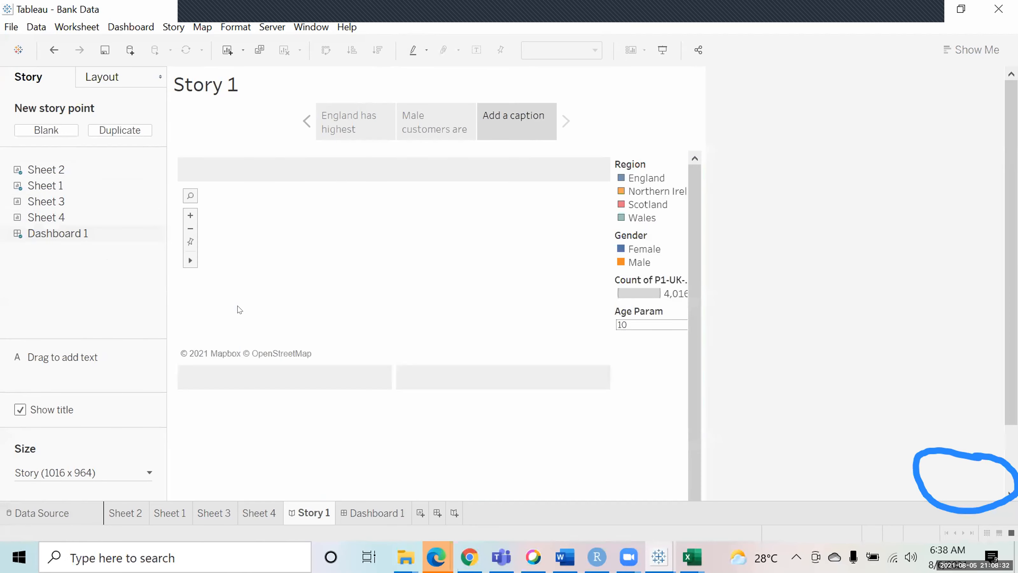
pyautogui.moveTo(523, 134)
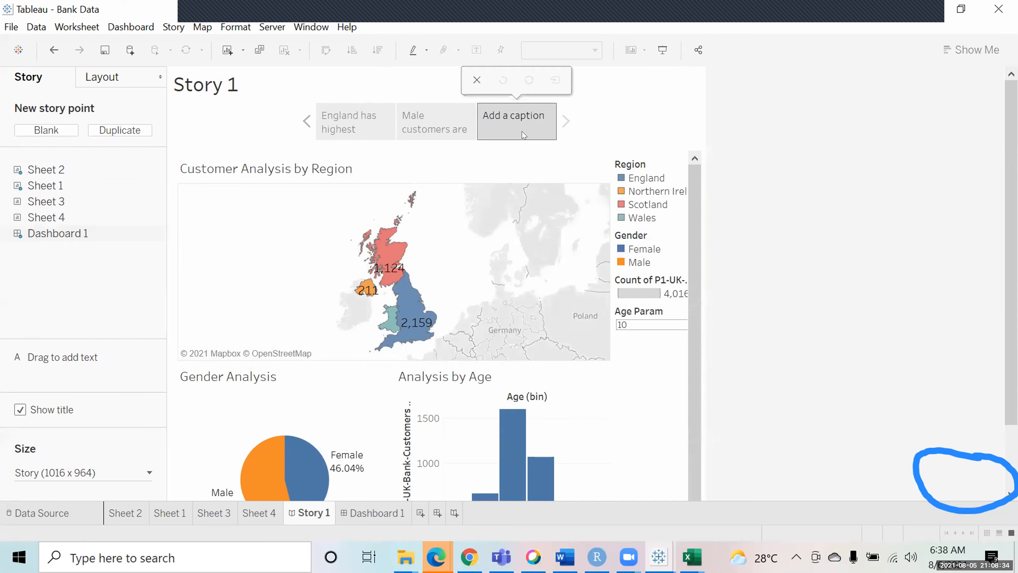
pyautogui.doubleClick(515, 117)
pyautogui.write('This is the final dashbiard')
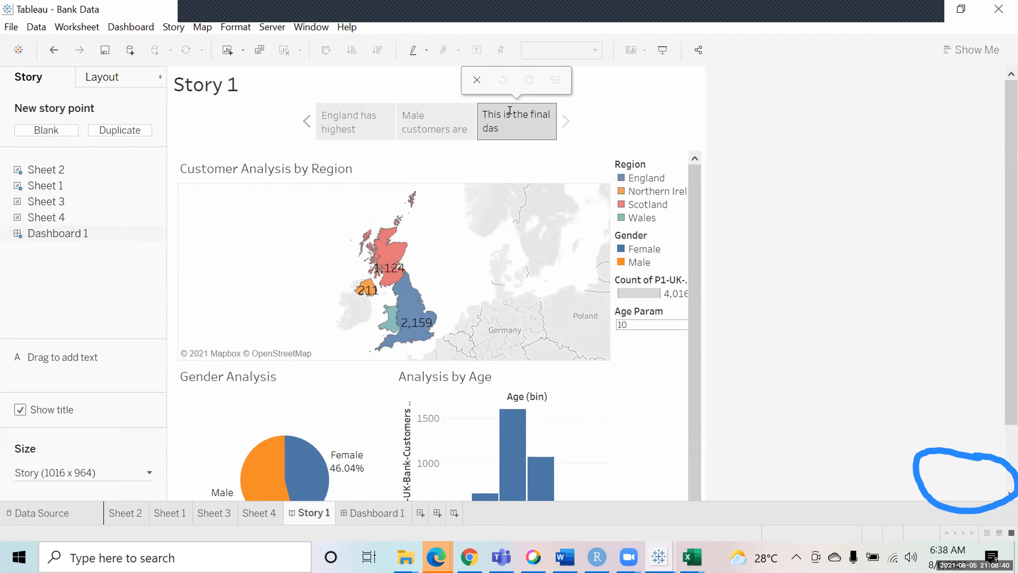
pyautogui.press('BackSpace')
pyautogui.press('BackSpace')
pyautogui.press('BackSpace')
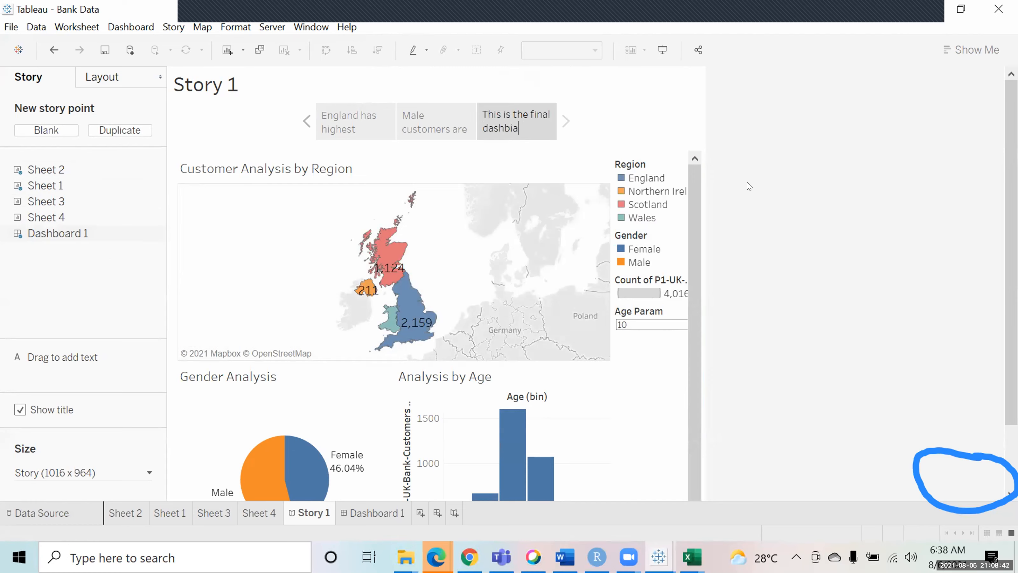
pyautogui.write('oard')
# Change the story's title to "Bank Data Story"
pyautogui.doubleClick(215, 86)
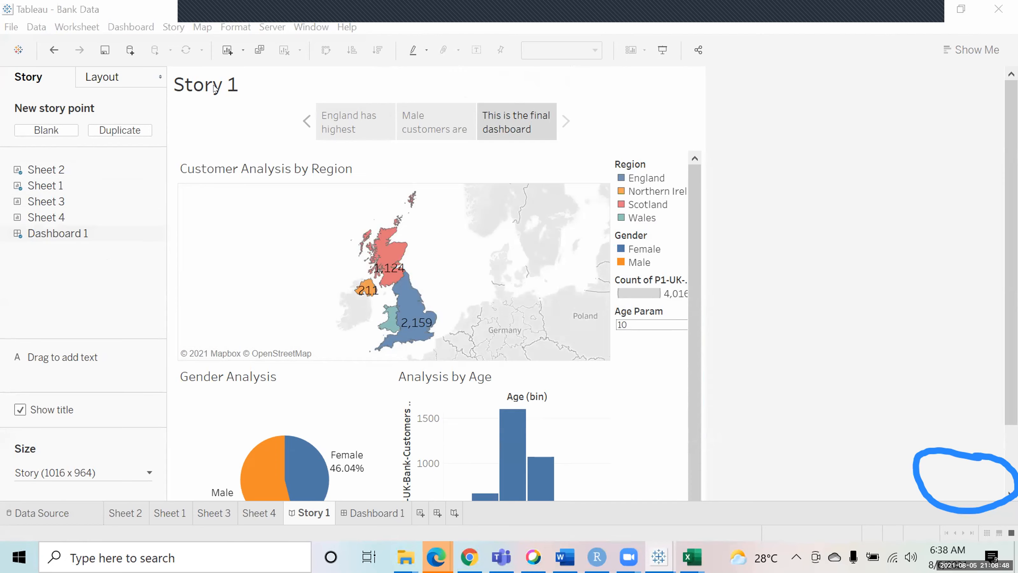
pyautogui.hotkey('ctrl', 'a')
pyautogui.write('Bank Data Story')
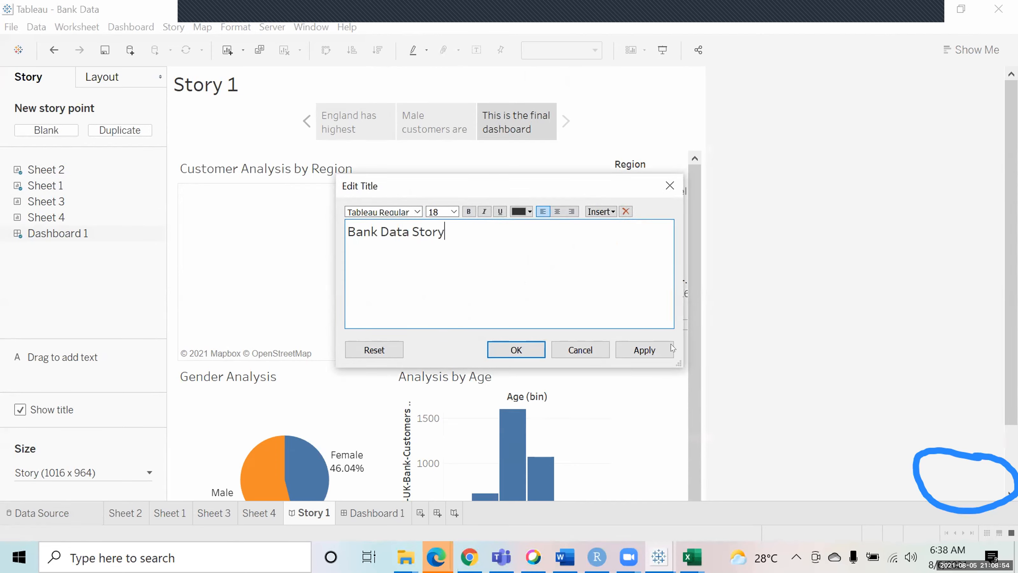
pyautogui.click(656, 348)
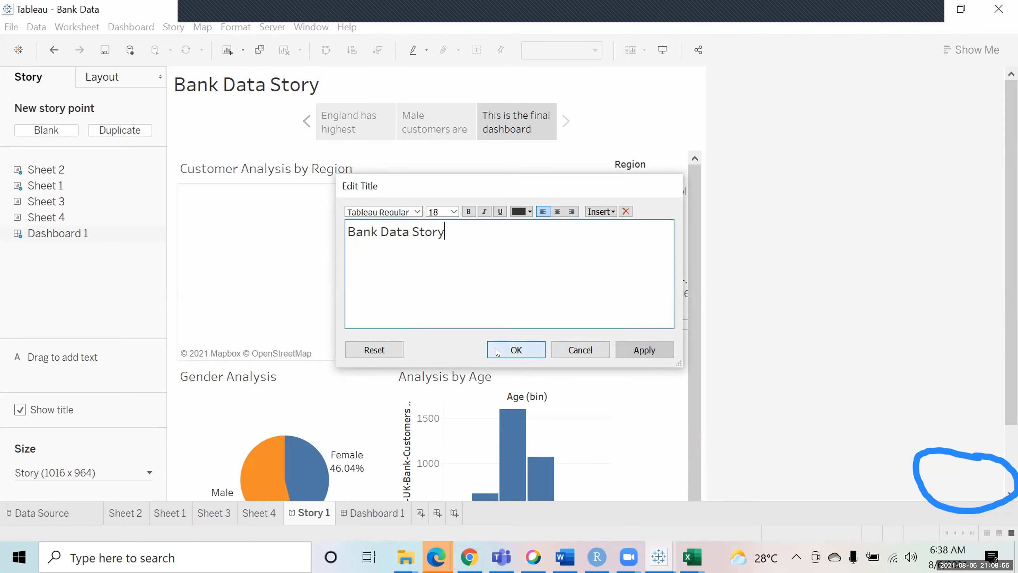
pyautogui.click(516, 349)
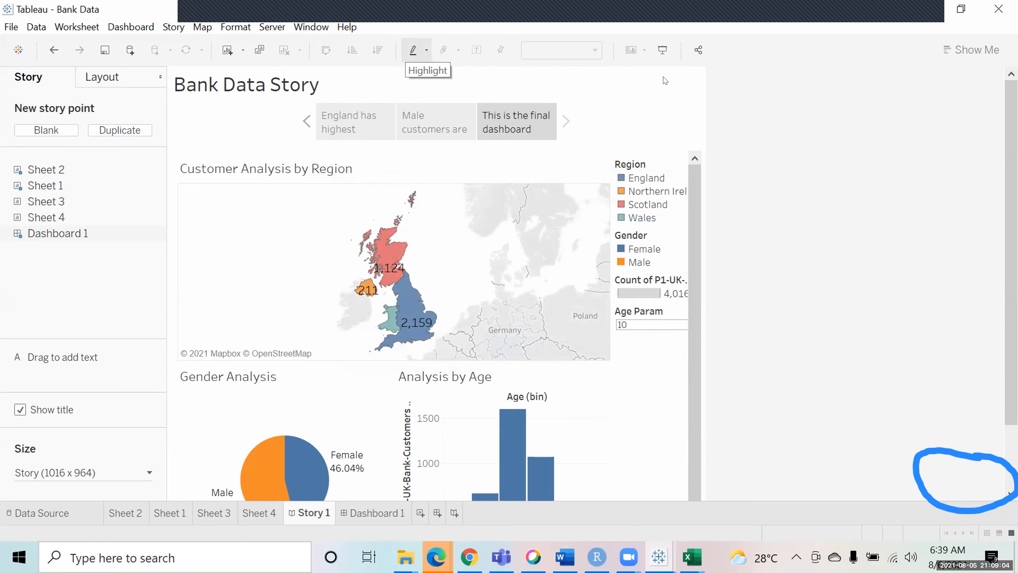
# View the story in presentation mode, step back through its points to the England one, and exit
pyautogui.press('F7')
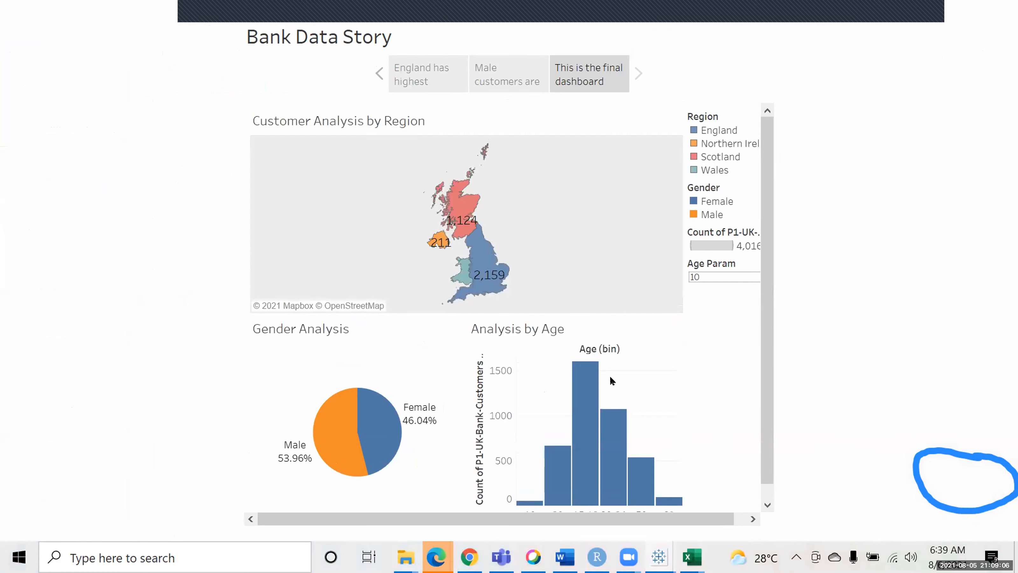
pyautogui.moveTo(765, 359); pyautogui.dragTo(763, 304)
pyautogui.click(510, 80)
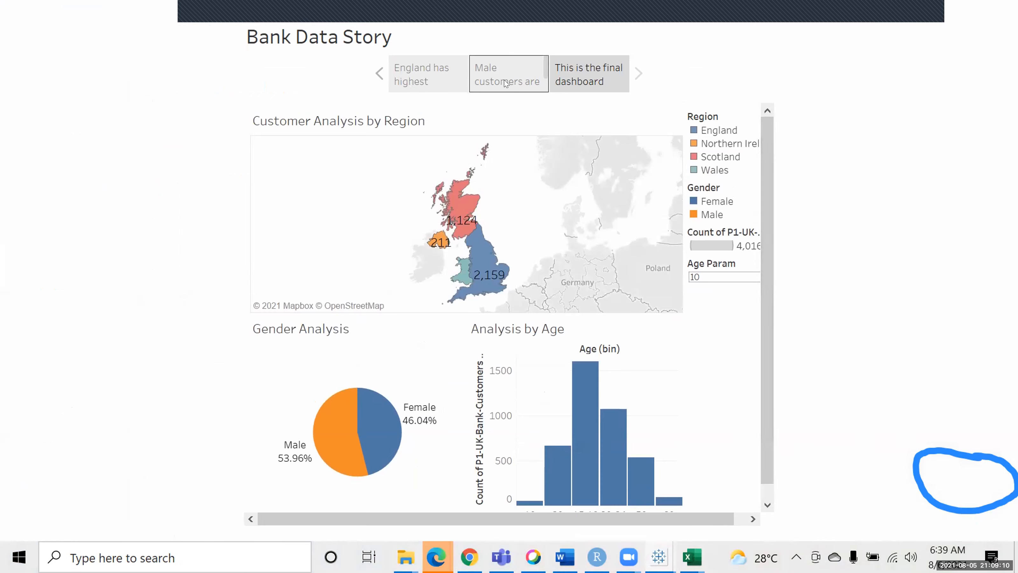
pyautogui.click(449, 79)
pyautogui.press('Escape')
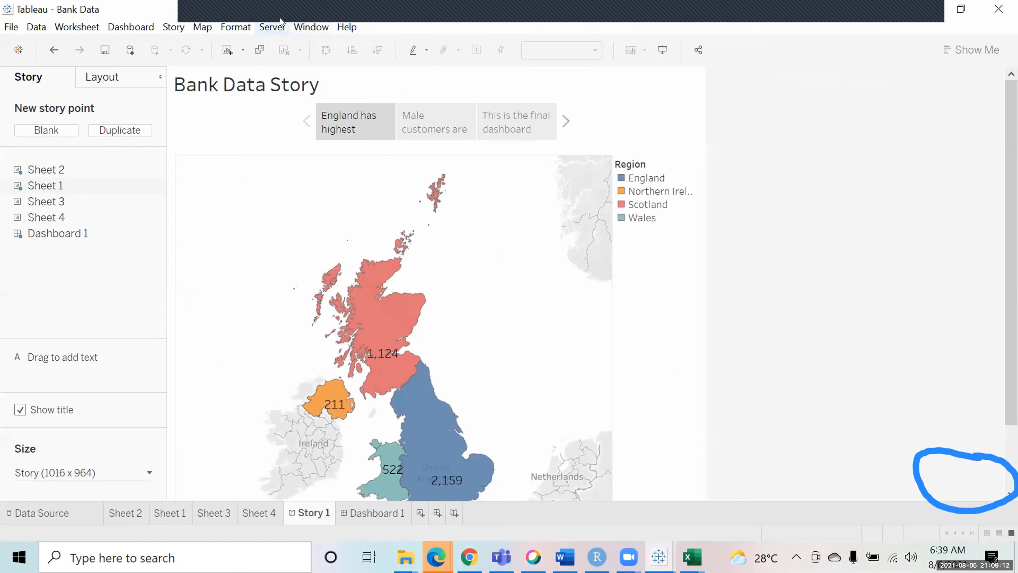
# Open the story formatting options and set the default story shading to light beige
pyautogui.click(247, 27)
pyautogui.click(250, 43)
pyautogui.click(124, 125)
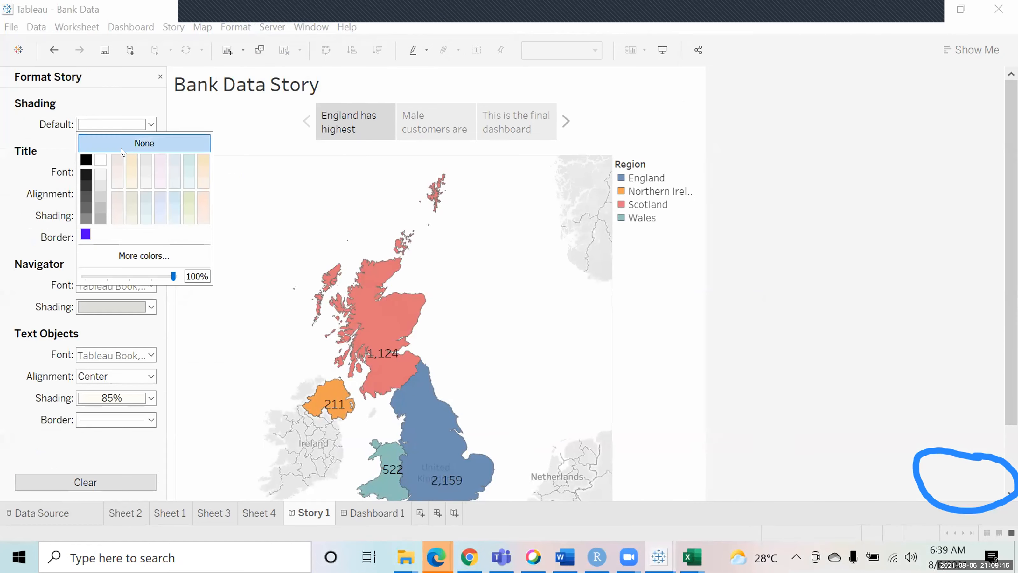
pyautogui.click(127, 158)
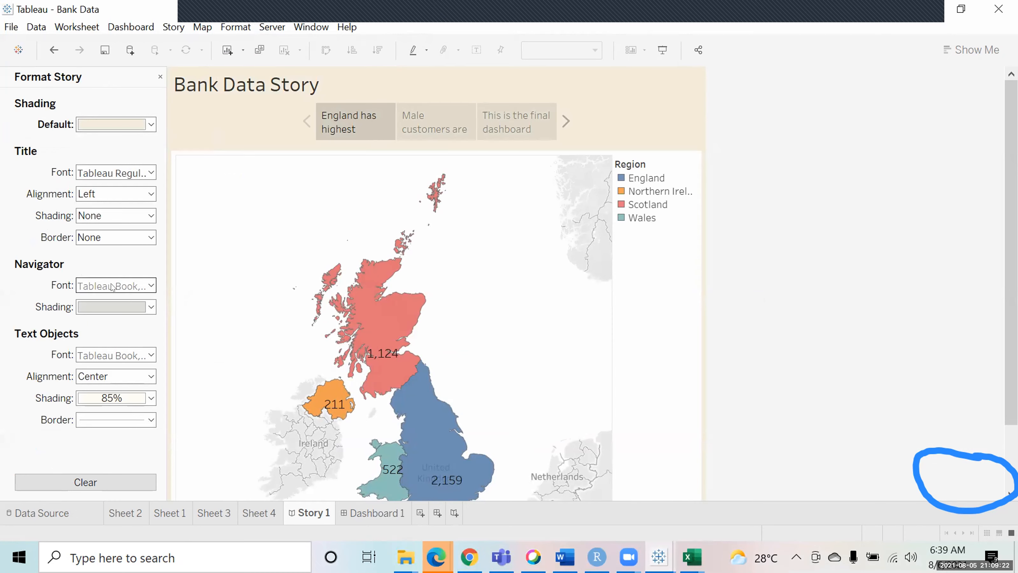
# Set the story navigator's shading to orange and its font to Trebuchet MS, and close the formatting options
pyautogui.click(149, 306)
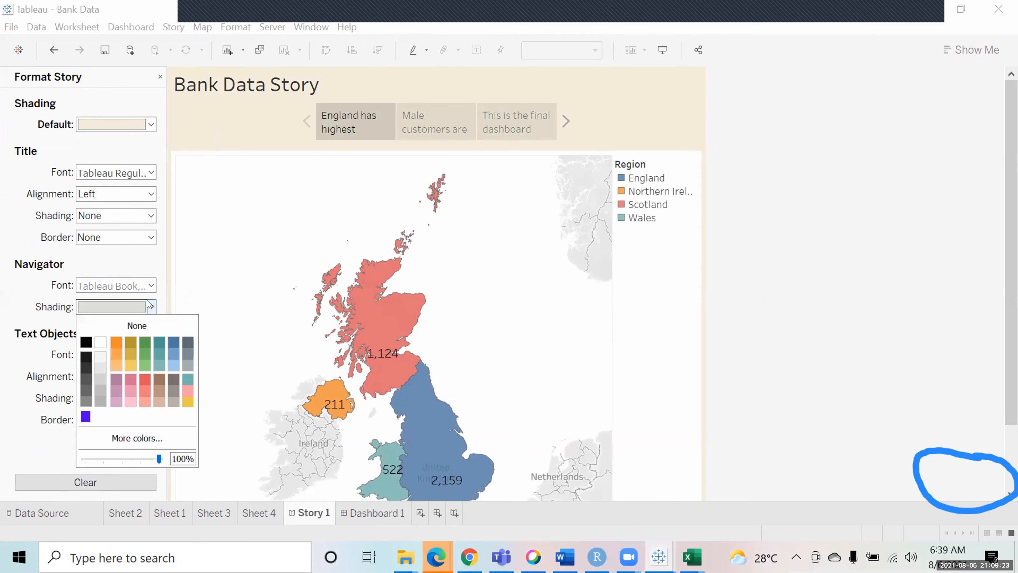
pyautogui.click(117, 342)
pyautogui.click(34, 315)
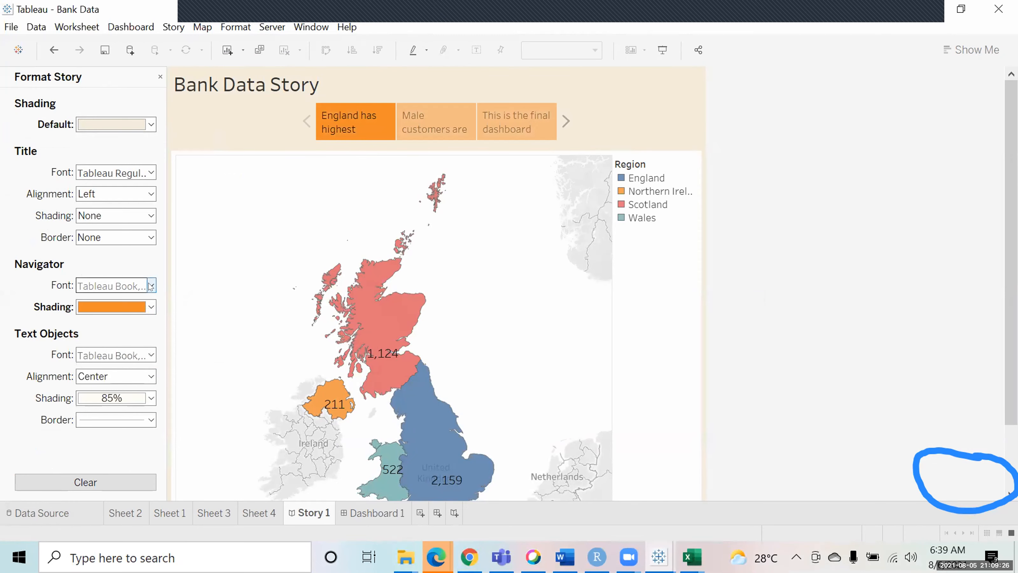
pyautogui.click(138, 288)
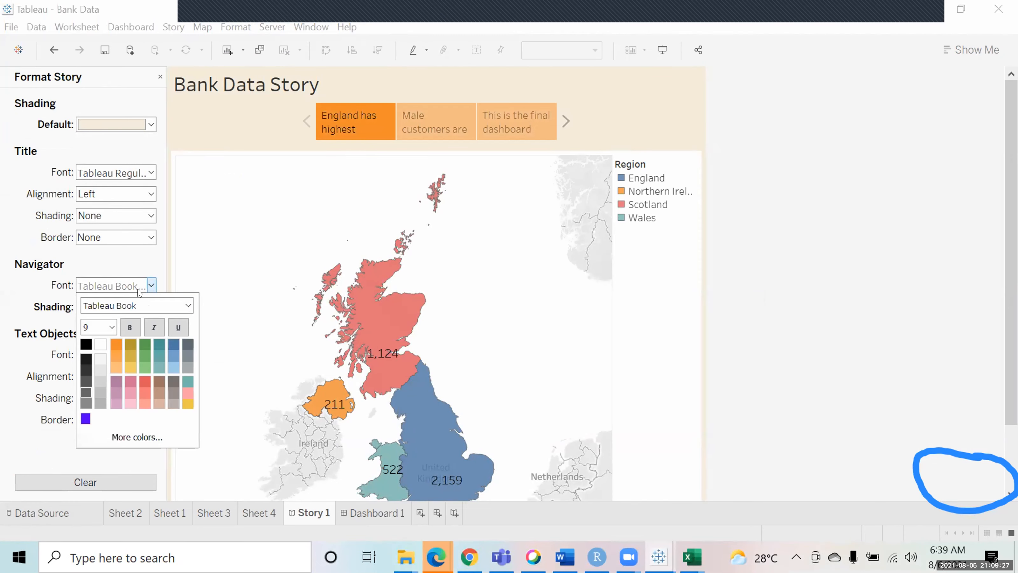
pyautogui.click(187, 306)
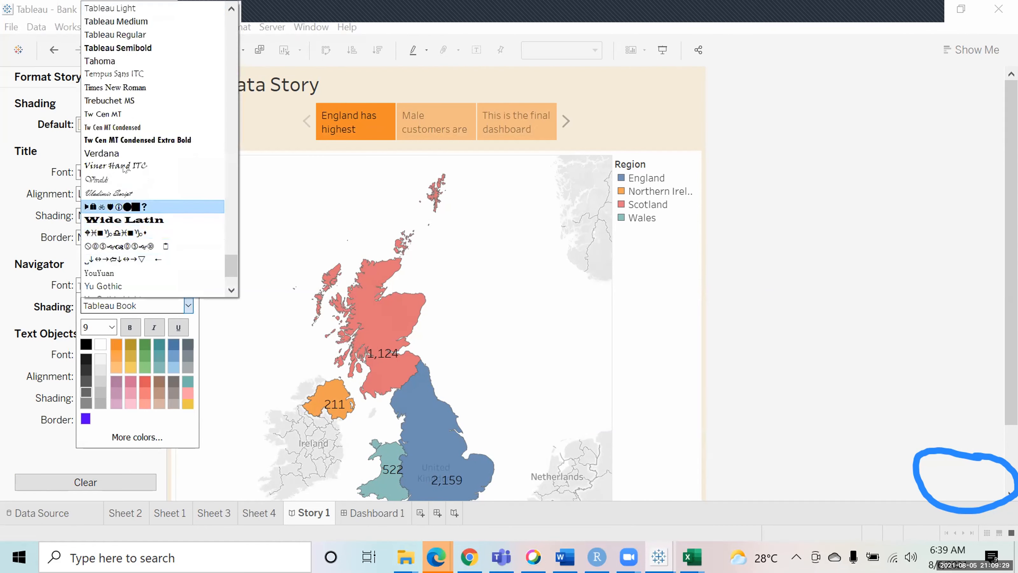
pyautogui.click(118, 101)
pyautogui.click(2, 281)
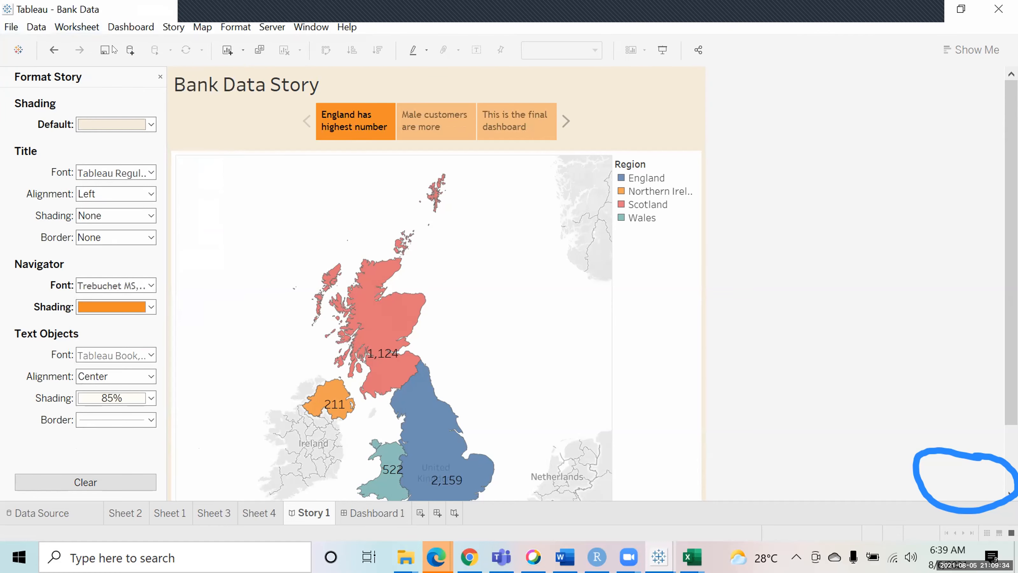
pyautogui.click(159, 76)
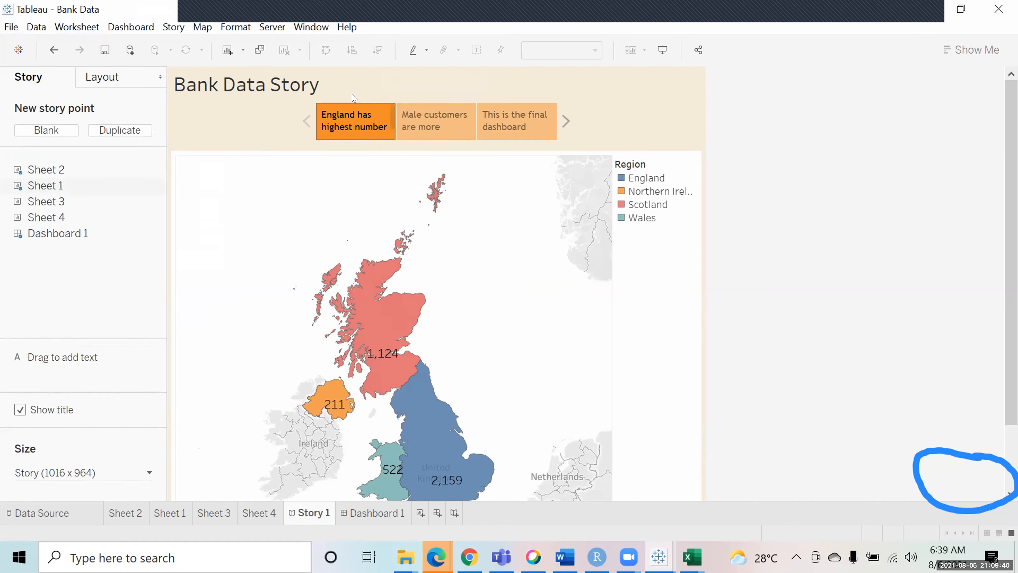
# Go through the formatted story points for region, gender and the final dashboard
pyautogui.click(432, 131)
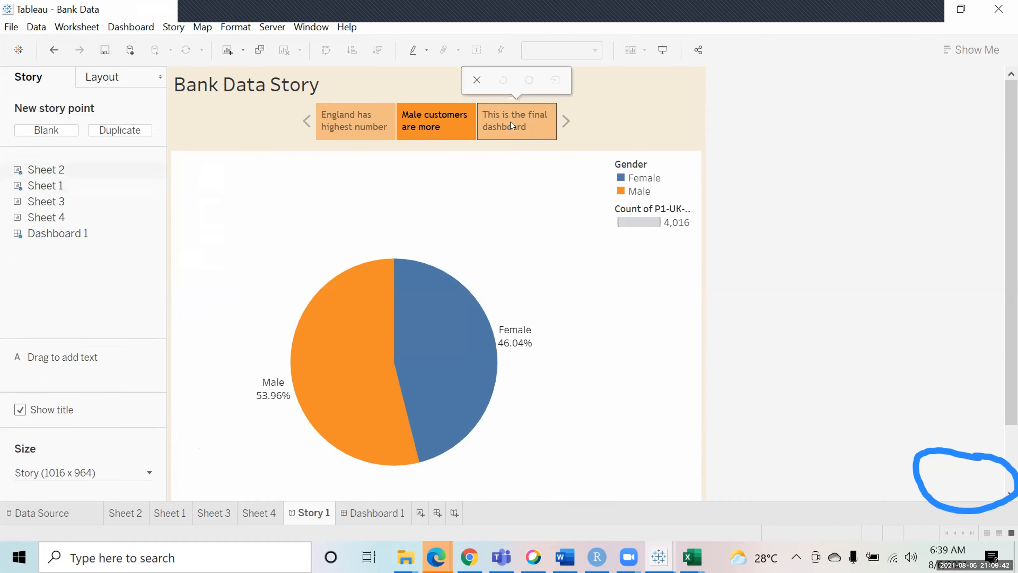
pyautogui.click(512, 126)
pyautogui.click(390, 125)
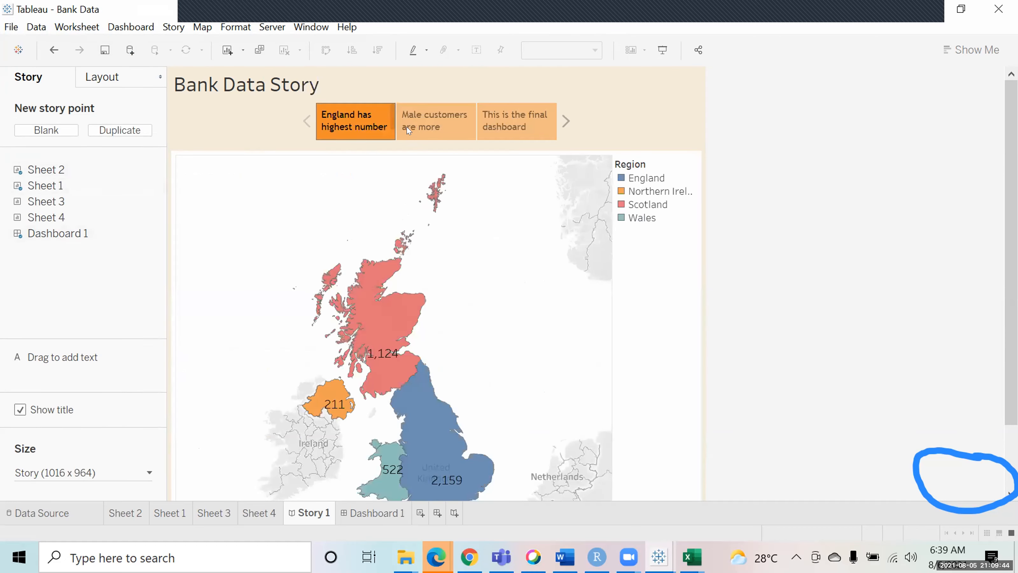
pyautogui.click(419, 130)
pyautogui.click(506, 131)
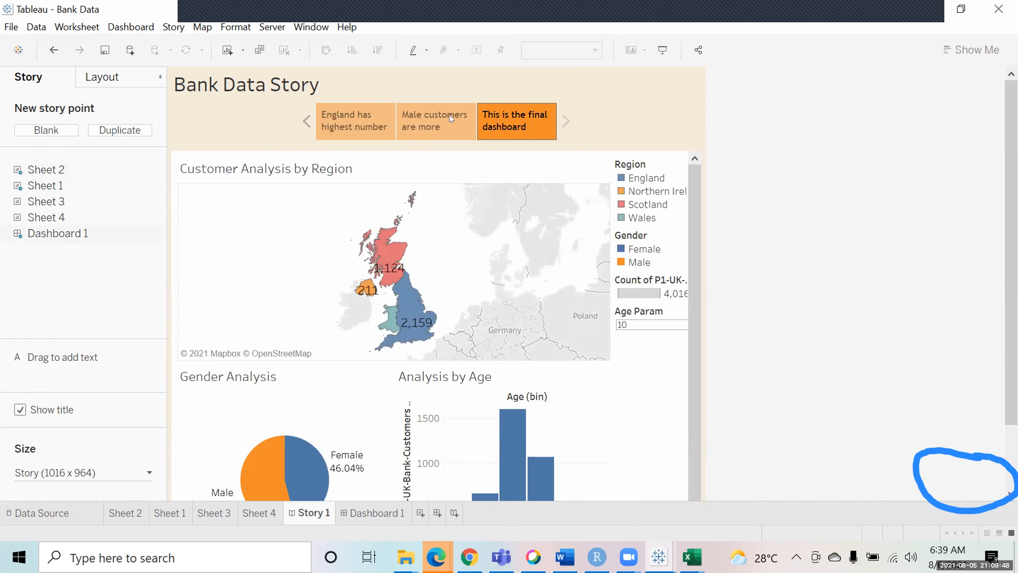
# Widen the navigator caption boxes to fit the full England caption, and check the other story points
pyautogui.click(355, 129)
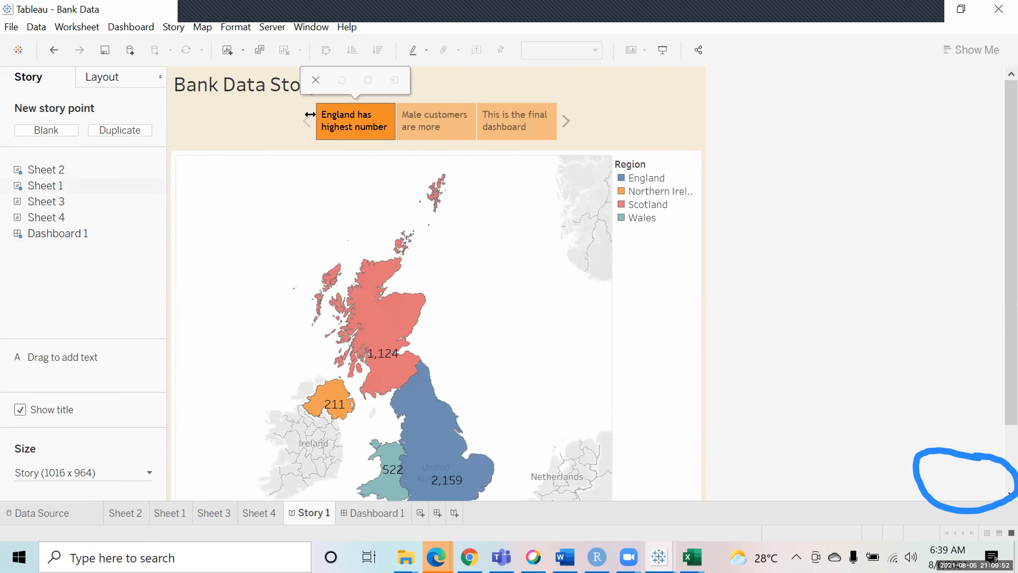
pyautogui.moveTo(254, 105); pyautogui.dragTo(236, 105)
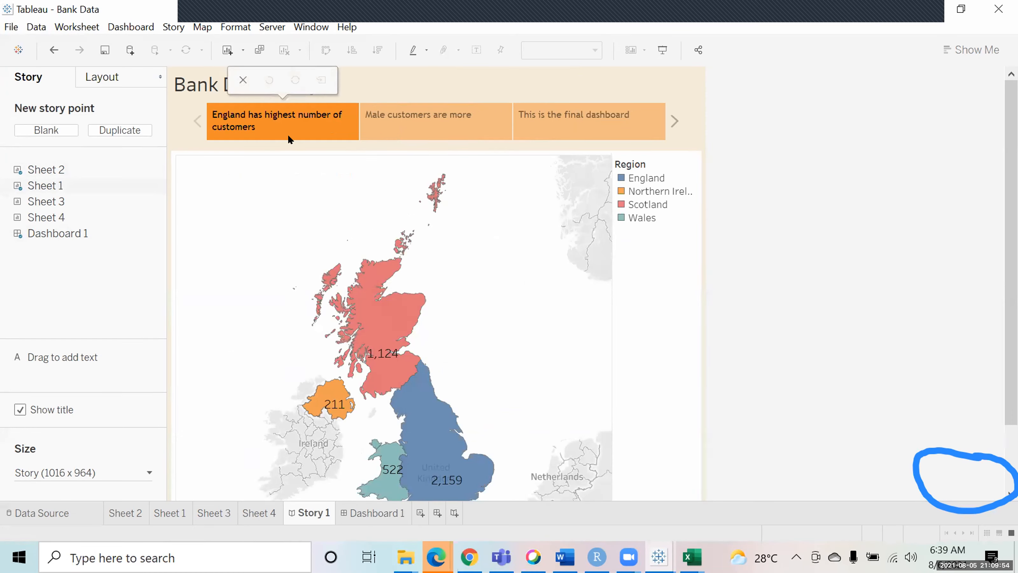
pyautogui.click(418, 126)
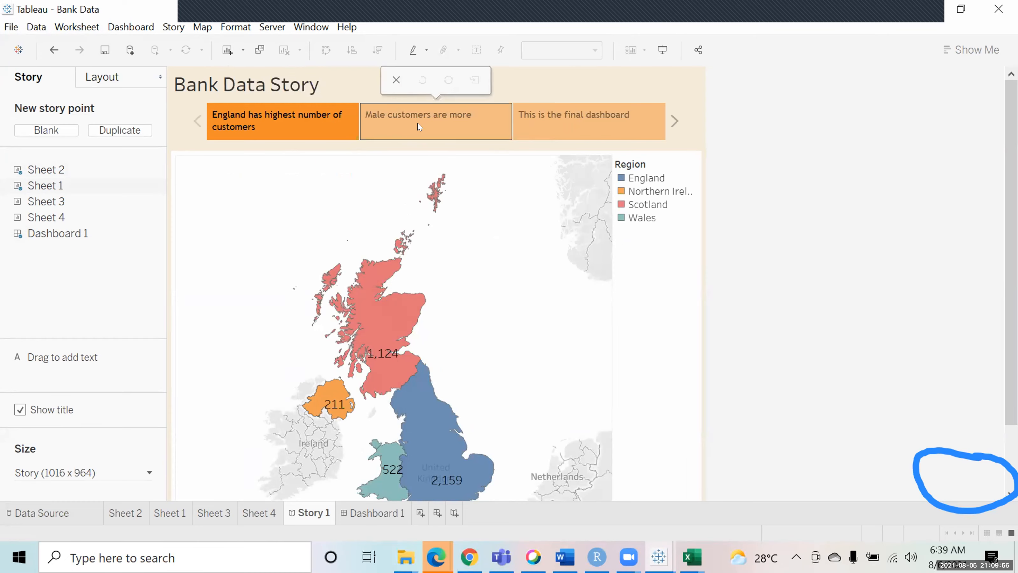
pyautogui.click(543, 134)
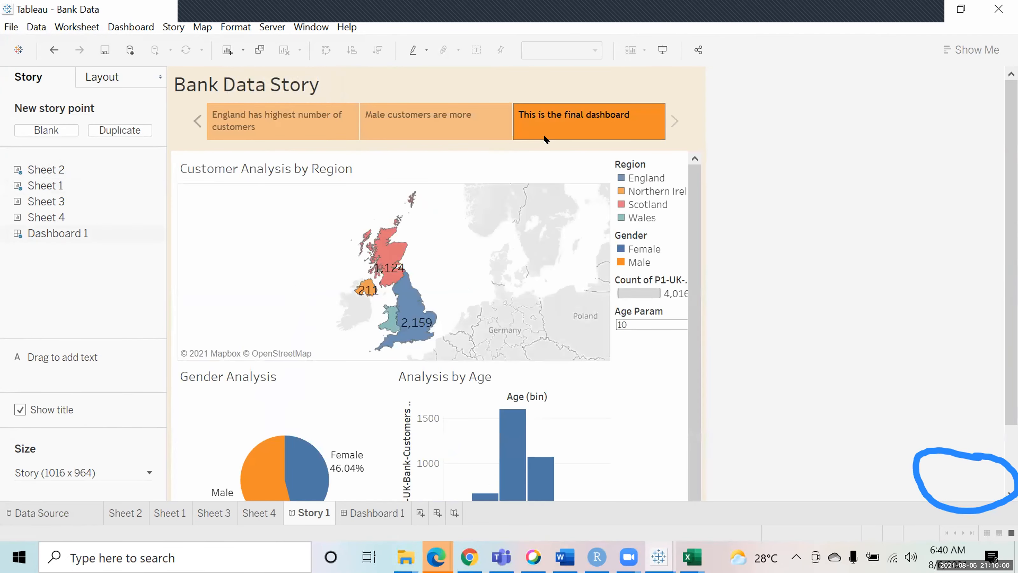
pyautogui.click(418, 121)
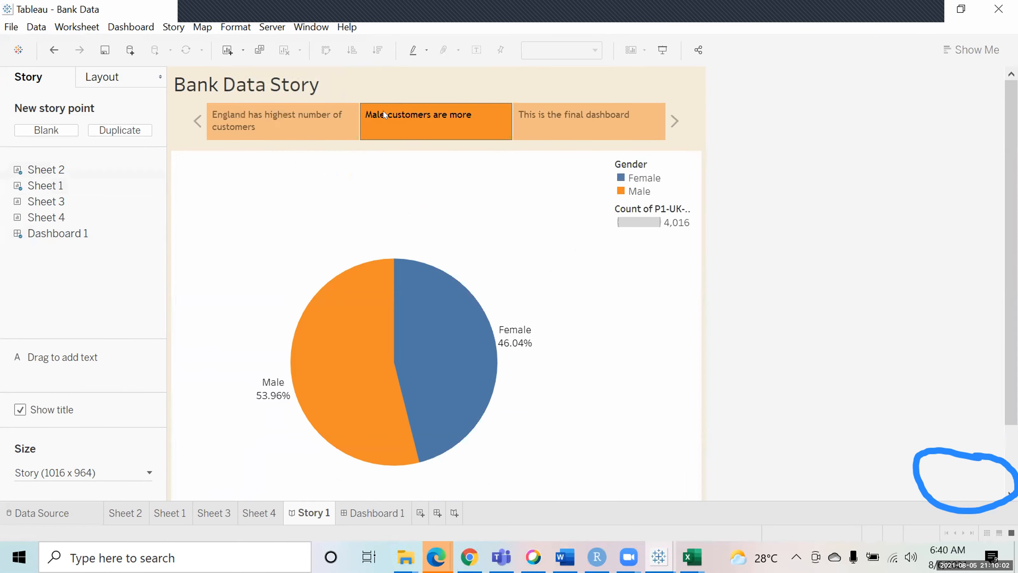
# Open the England story point, test adding random letters to the end of its caption, and trim it back to "customersa"
pyautogui.click(292, 123)
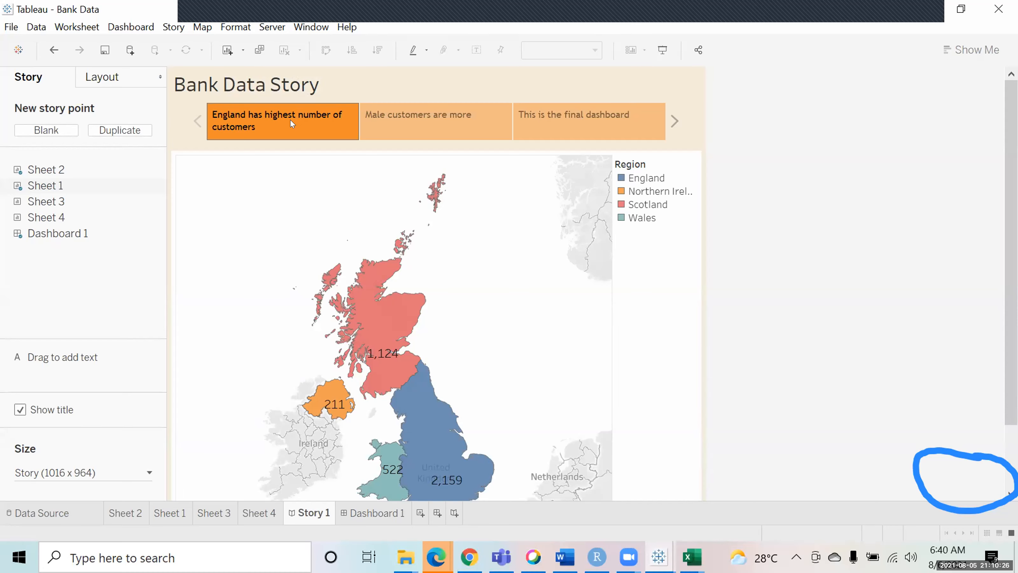
pyautogui.doubleClick(290, 120)
pyautogui.click(290, 120)
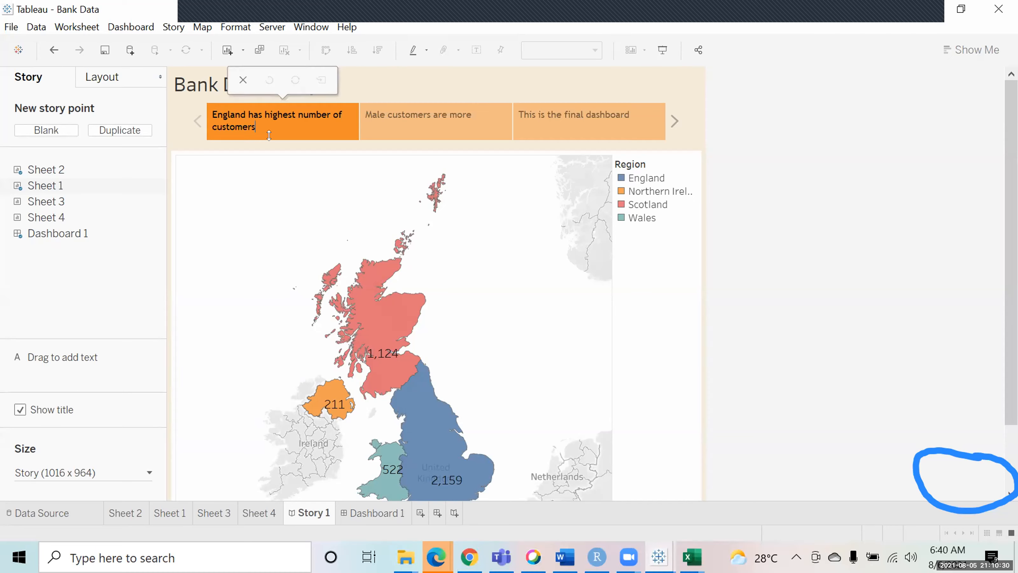
pyautogui.write('agdkjsdgfsf')
pyautogui.press('BackSpace')
pyautogui.press('BackSpace')
pyautogui.press('BackSpace')
pyautogui.press('BackSpace')
pyautogui.press('BackSpace')
pyautogui.press('BackSpace')
pyautogui.press('BackSpace')
pyautogui.press('BackSpace')
pyautogui.press('BackSpace')
pyautogui.press('BackSpace')
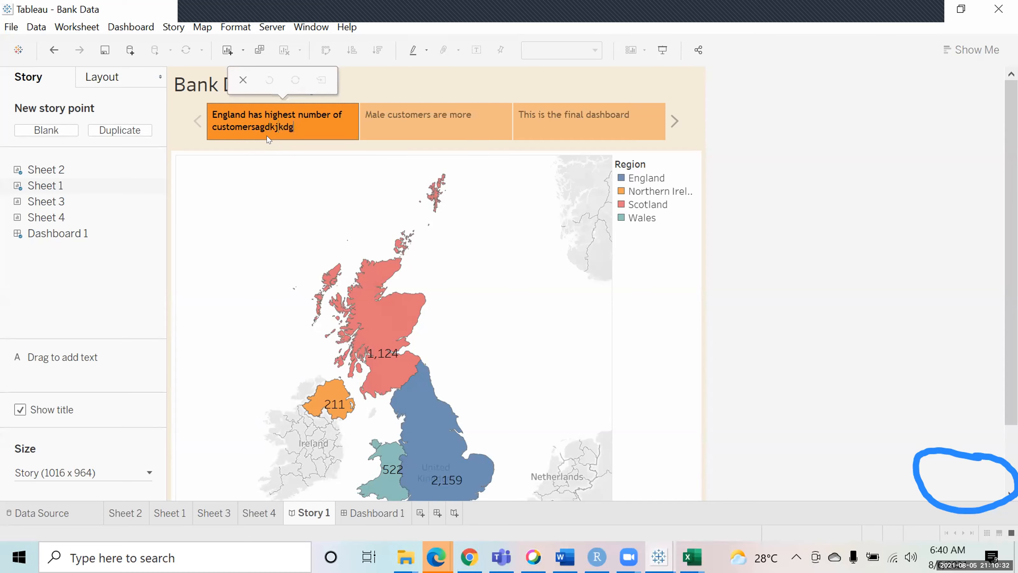
# Append "bdjhwbdjhdb" to the male customers caption and insert "qgjhgdjhqgjg" before "final" in the final dashboard caption
pyautogui.click(436, 125)
pyautogui.click(437, 124)
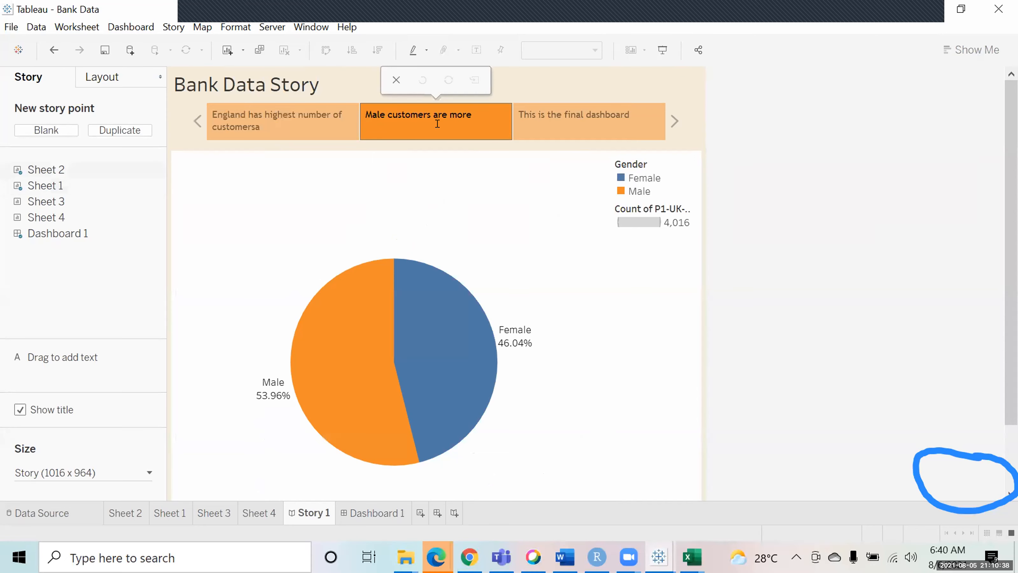
pyautogui.write('bdjhwbdjheb')
pyautogui.click(560, 115)
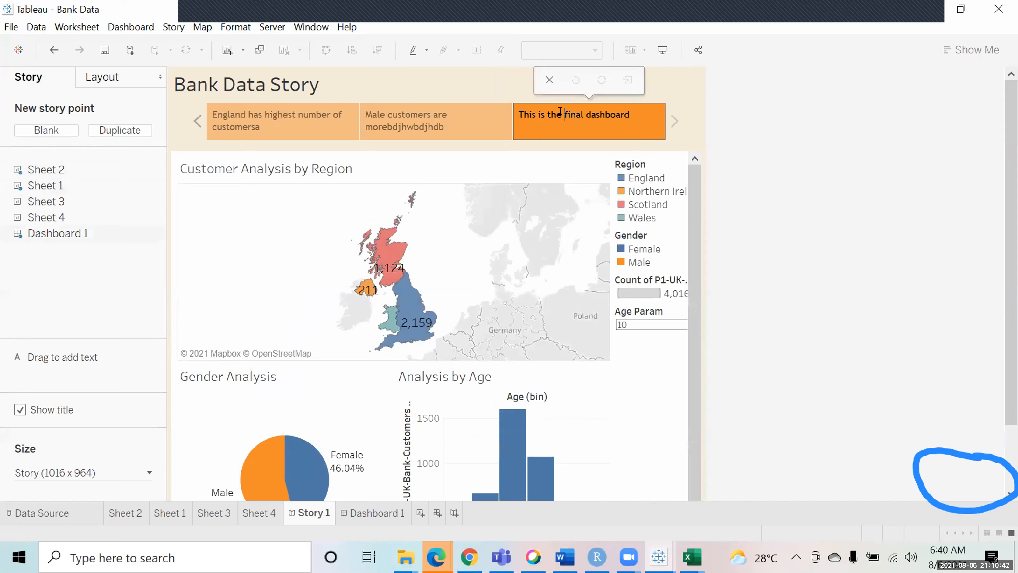
pyautogui.write('qgjhgdjhqgjg')
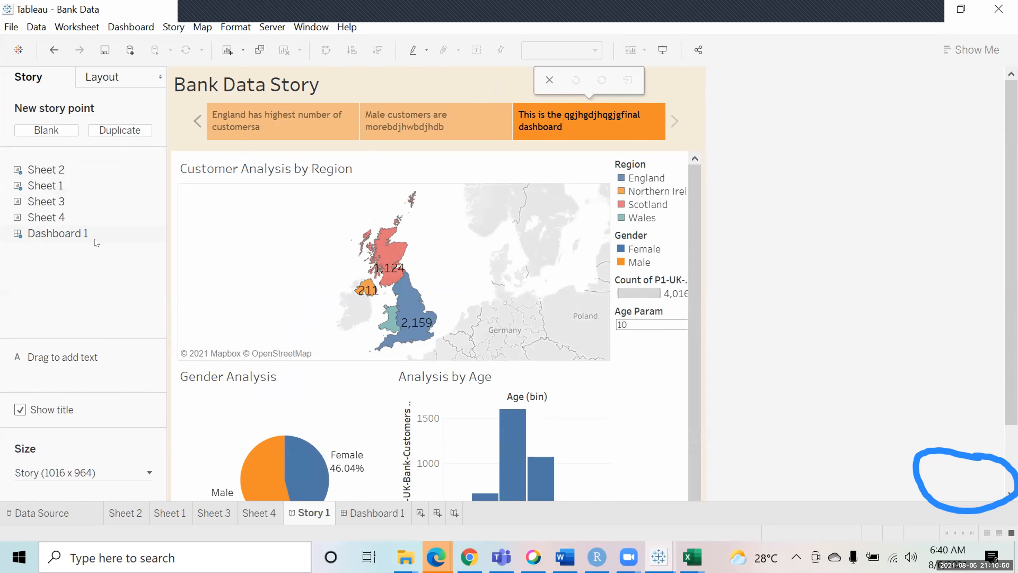
# Add a blank story point after the final dashboard and place the Sheet 2 gender pie chart on it
pyautogui.click(52, 131)
pyautogui.moveTo(33, 169); pyautogui.dragTo(265, 241)
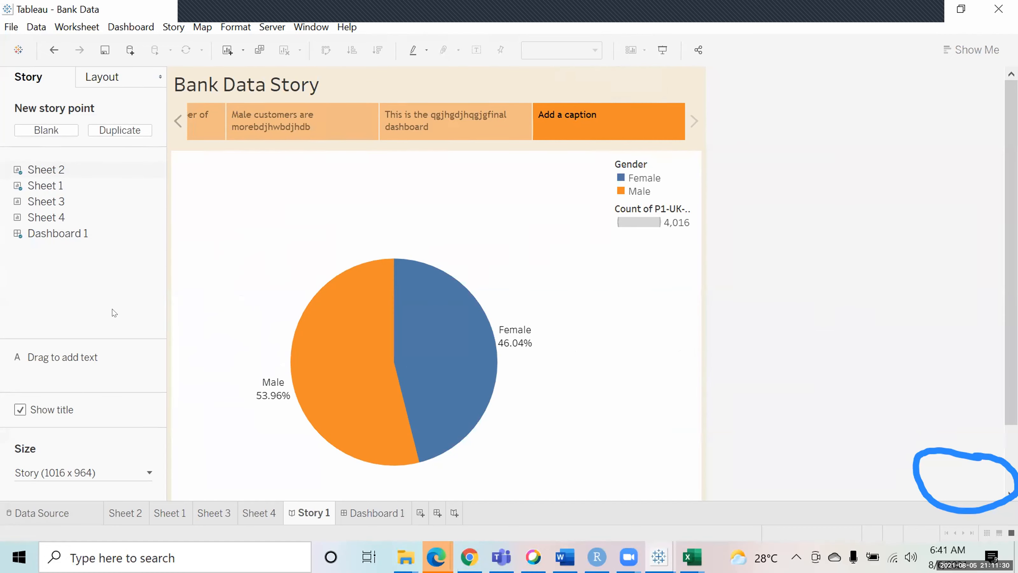
# Try Scotland on the final dashboard story point, open Dashboard 1 to make the region map a filter, and return to the story
pyautogui.click(462, 126)
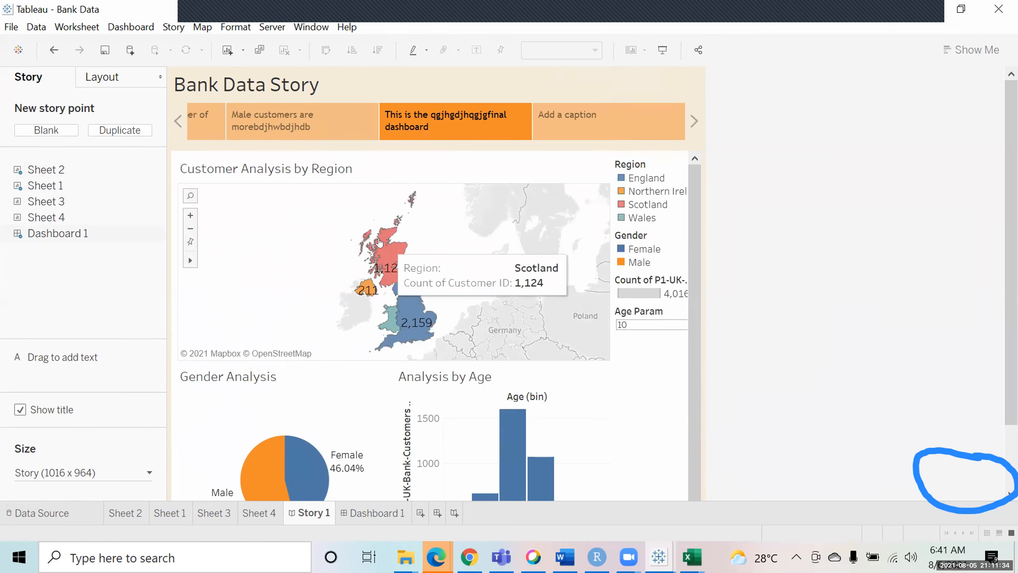
pyautogui.click(387, 250)
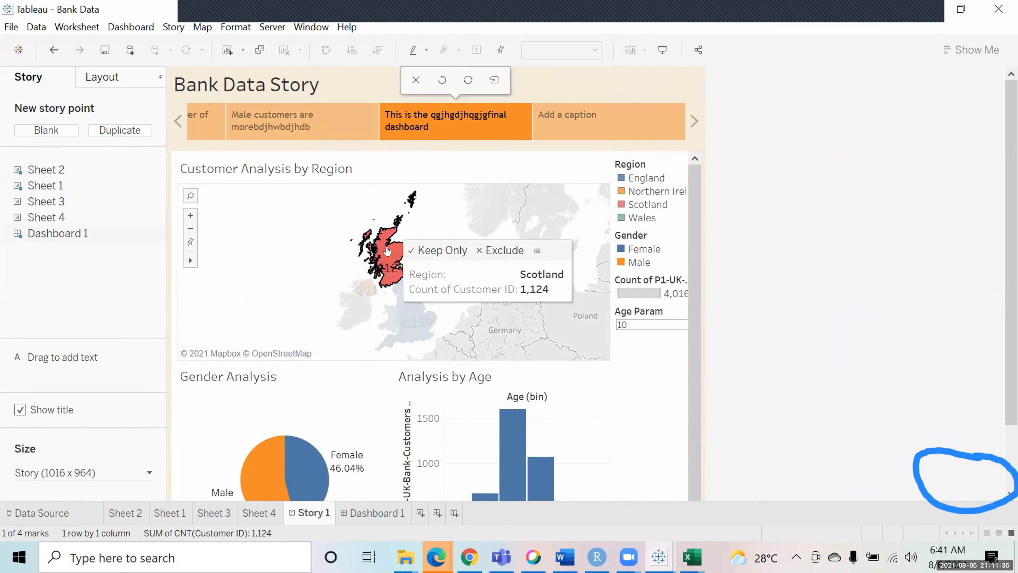
pyautogui.click(387, 250)
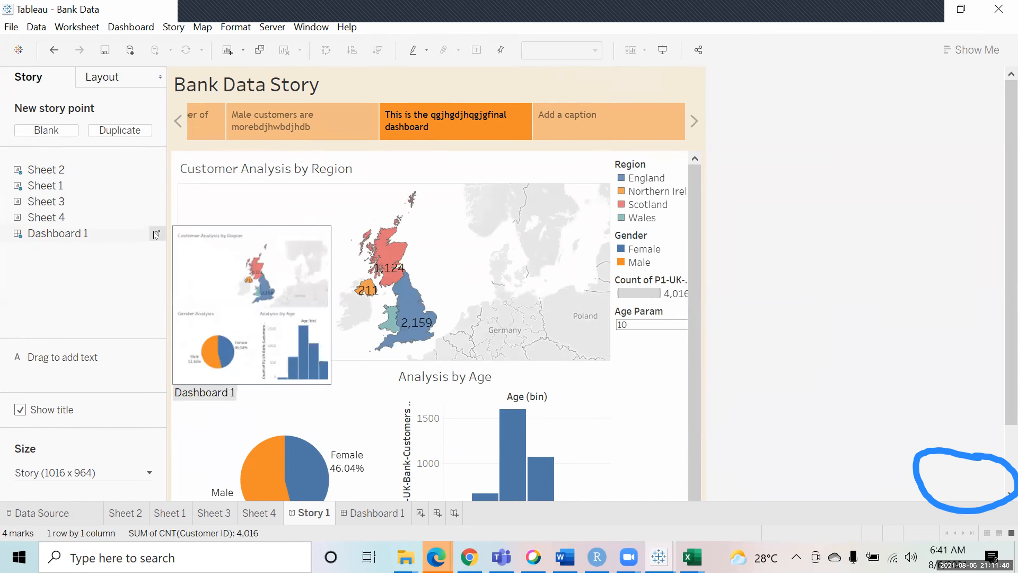
pyautogui.click(157, 235)
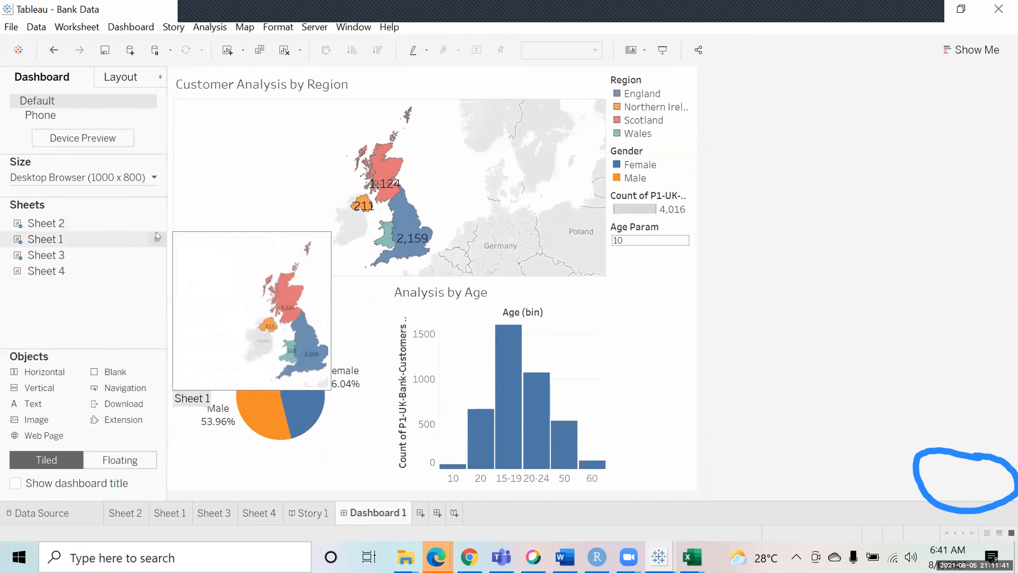
pyautogui.click(445, 108)
pyautogui.moveTo(26, 277)
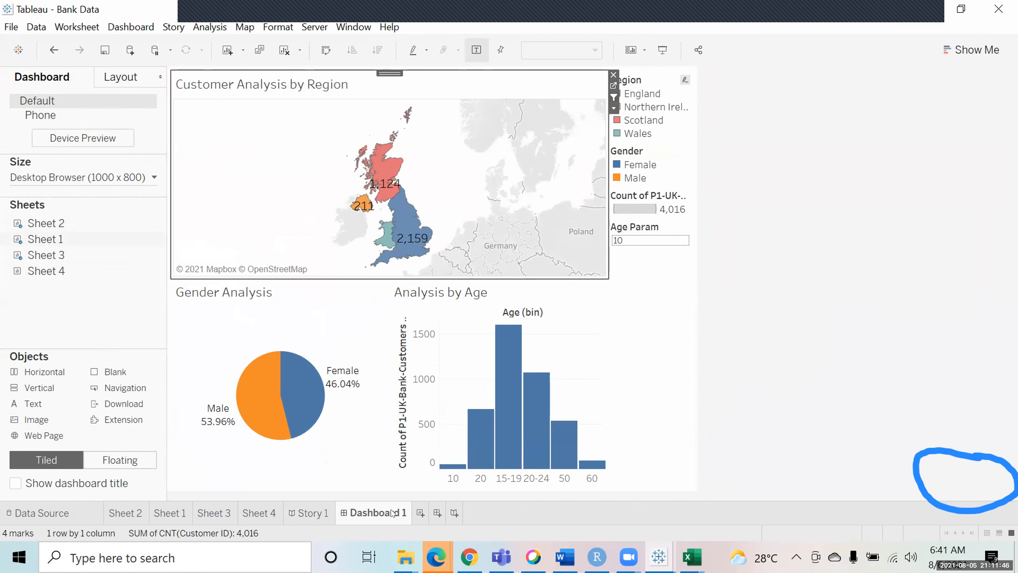
pyautogui.click(309, 513)
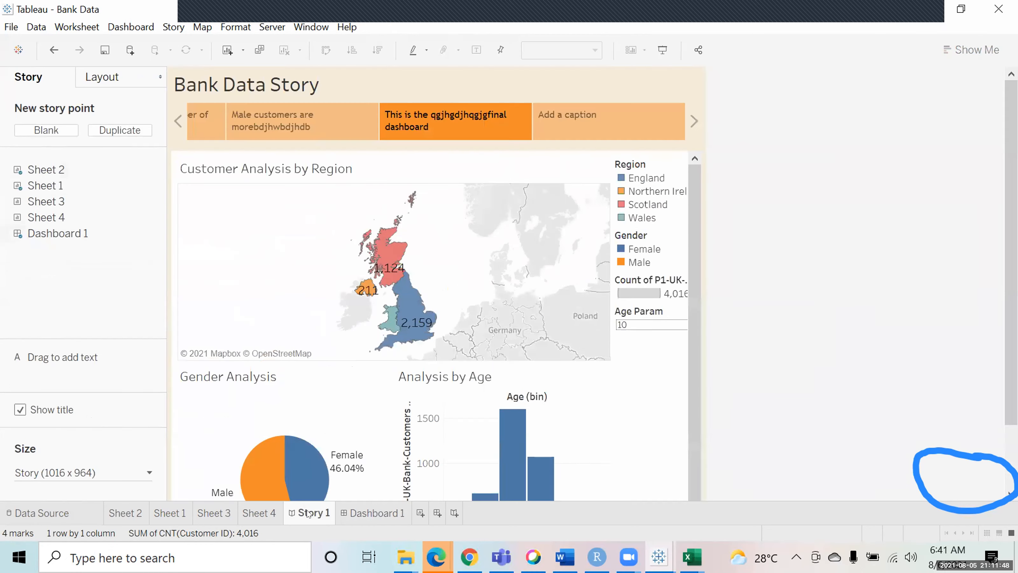
# Test the region filter on the final dashboard with Scotland, Northern Ireland and England, in the story and in presentation mode
pyautogui.click(390, 253)
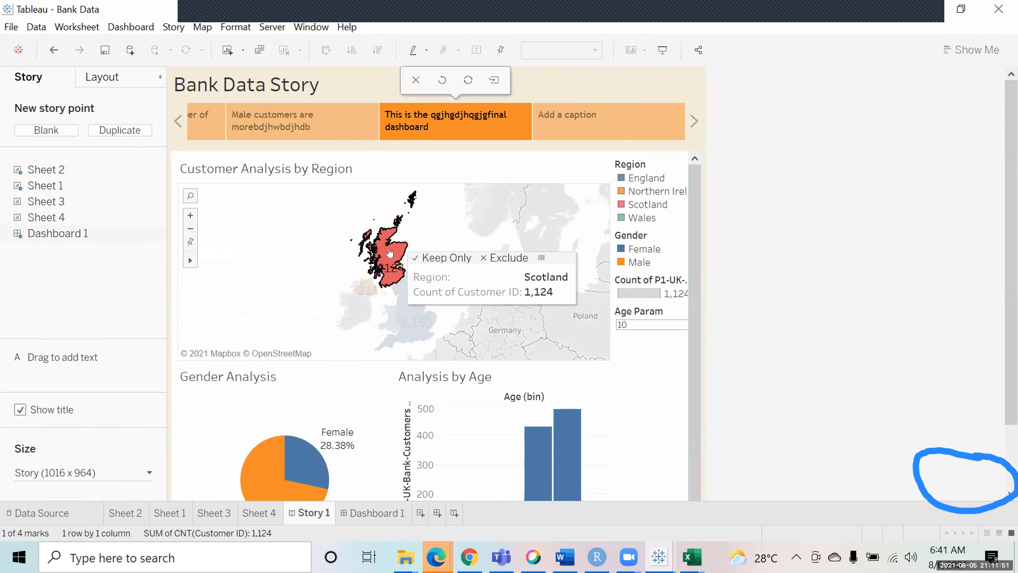
pyautogui.click(370, 293)
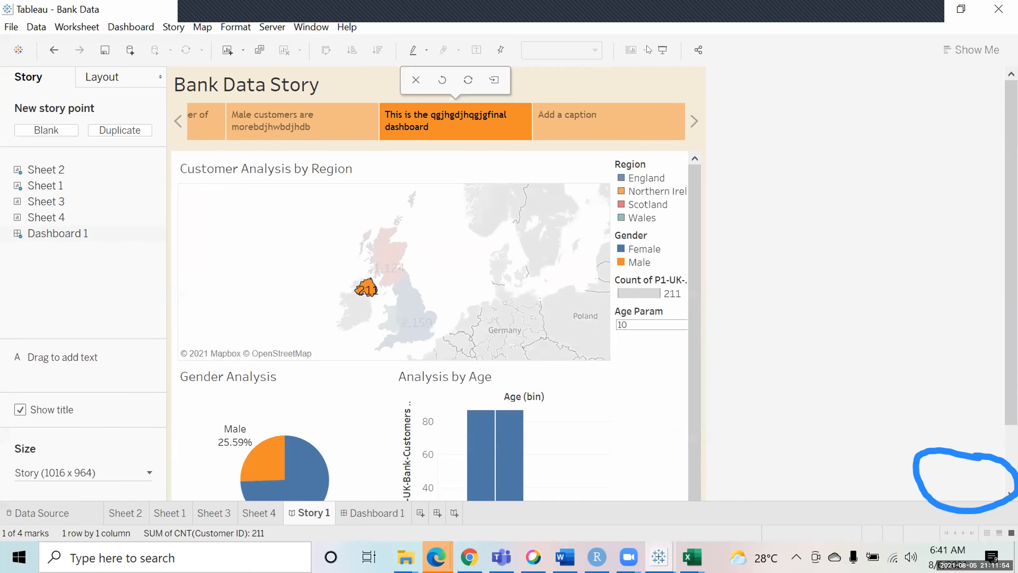
pyautogui.click(663, 50)
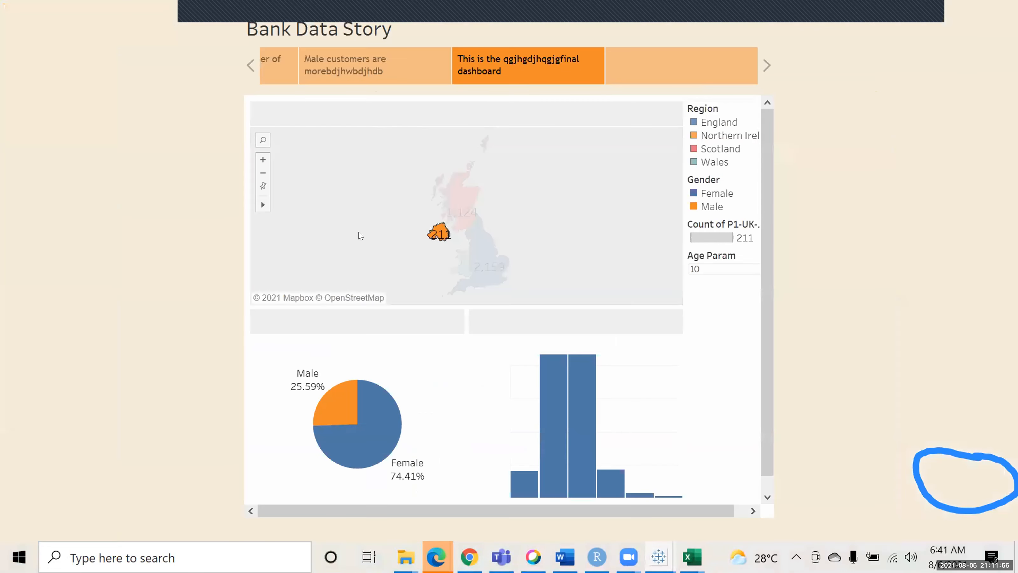
pyautogui.click(481, 267)
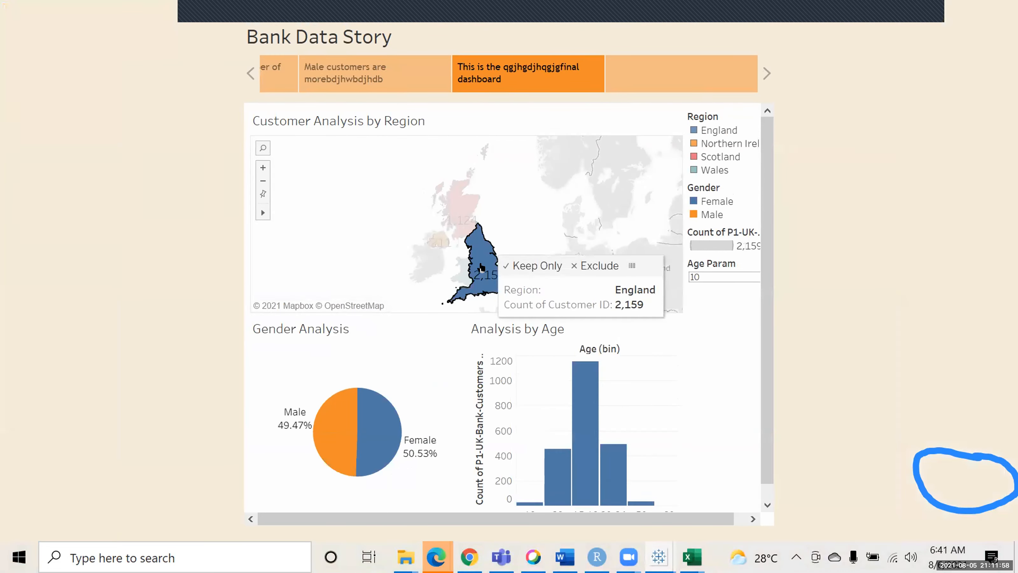
pyautogui.click(445, 234)
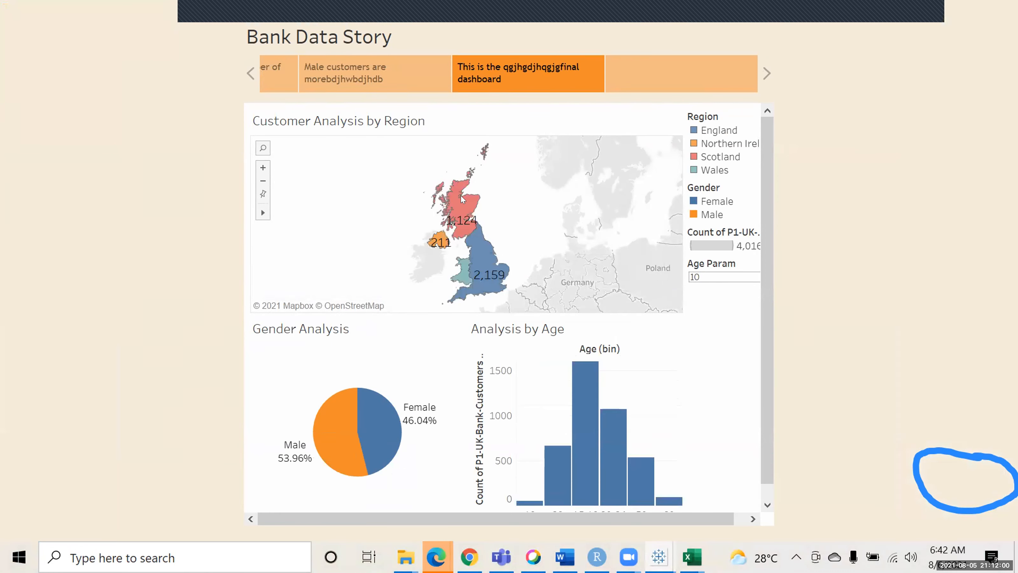
pyautogui.click(434, 231)
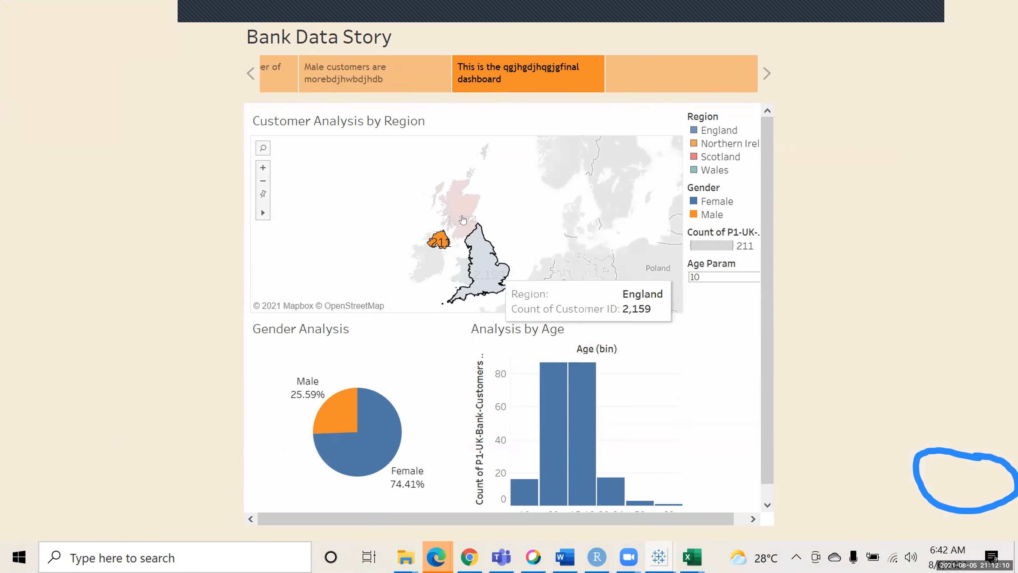
pyautogui.click(462, 203)
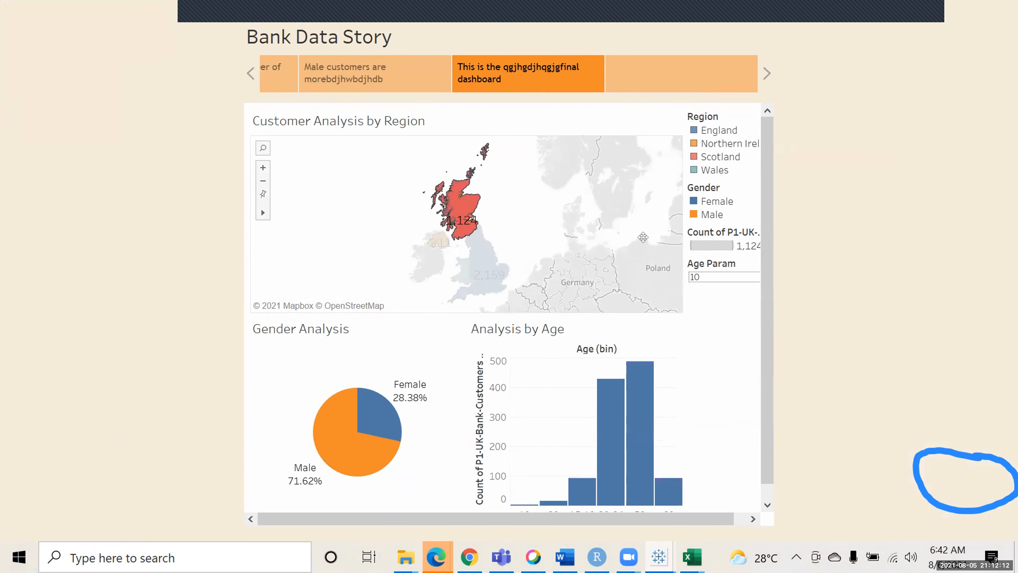
pyautogui.moveTo(552, 2)
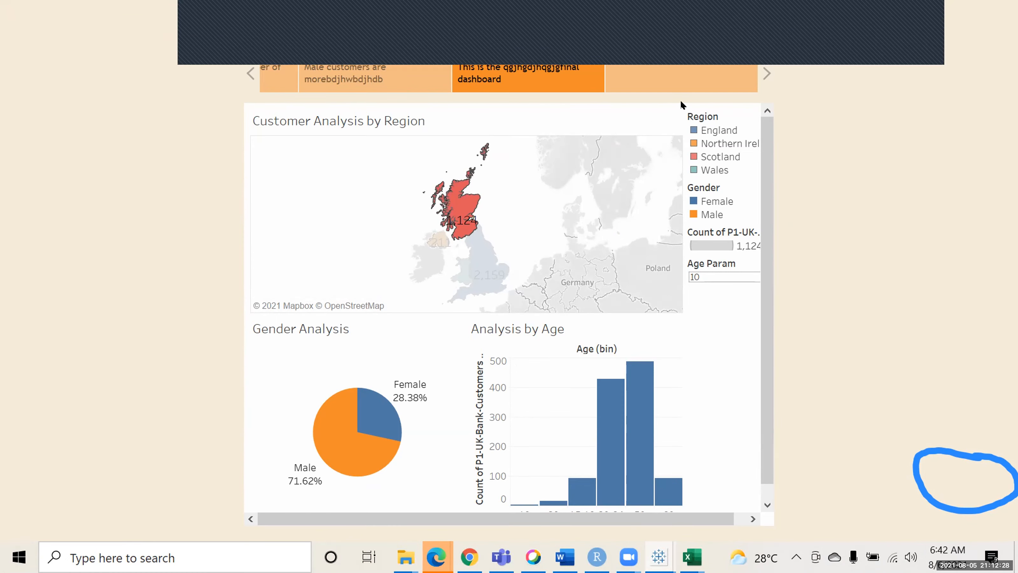
pyautogui.press('Escape')
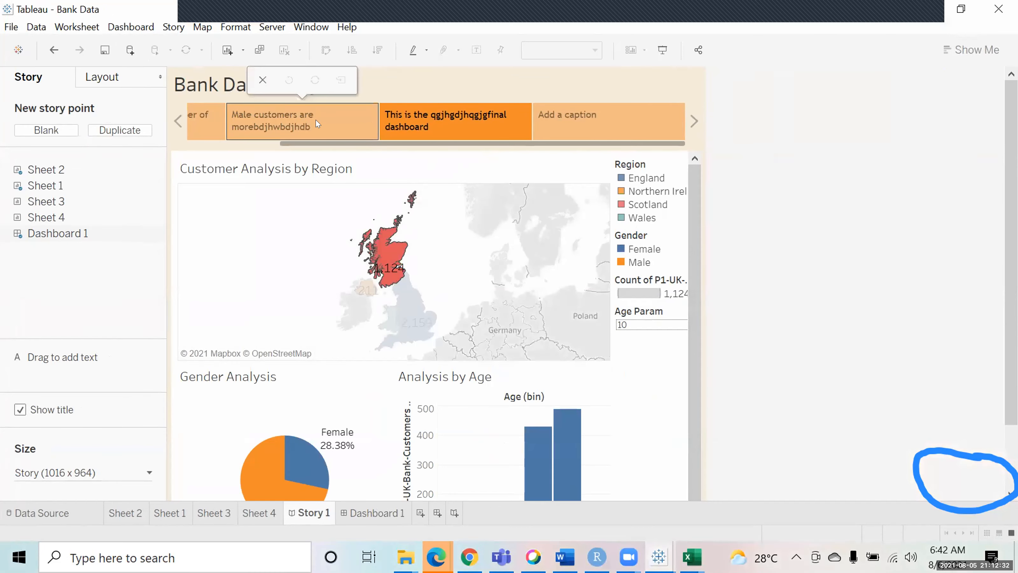
# Review the male customers and England story points and look along the story's caption navigator
pyautogui.click(318, 124)
pyautogui.click(208, 119)
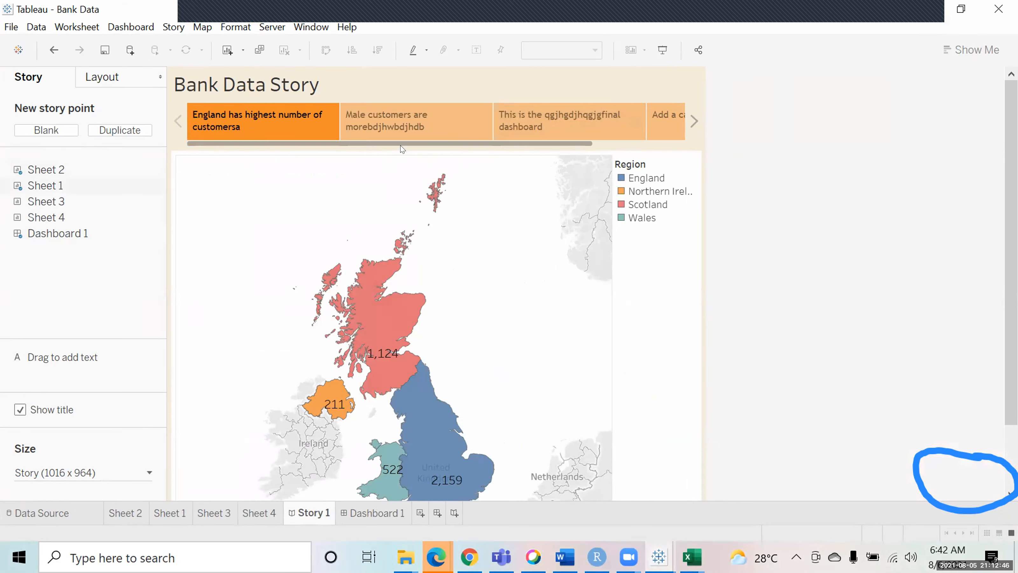
pyautogui.moveTo(402, 131)
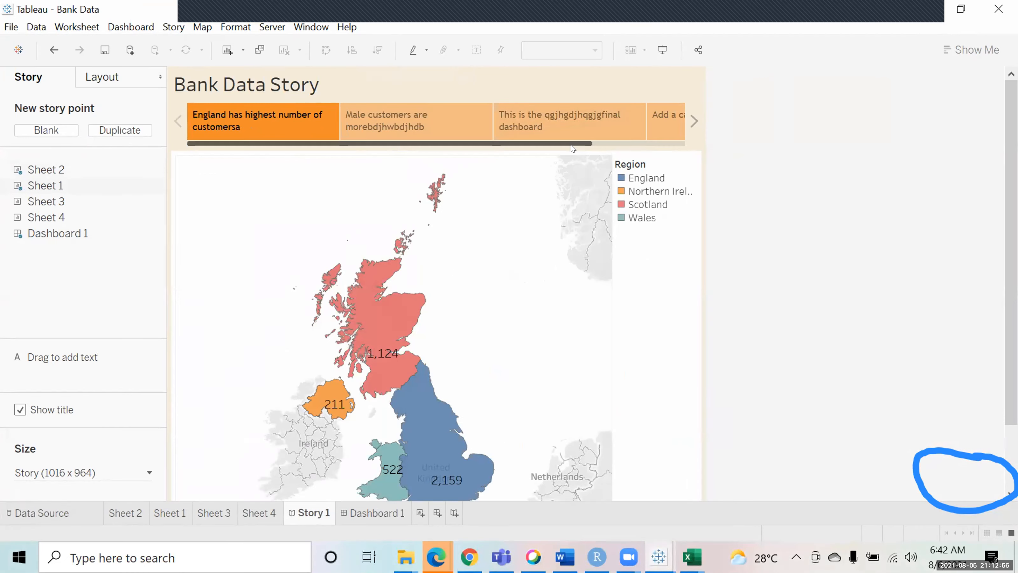
pyautogui.moveTo(579, 148)
pyautogui.mouseDown()
pyautogui.moveTo(630, 149)
pyautogui.moveTo(585, 149)
pyautogui.mouseUp()
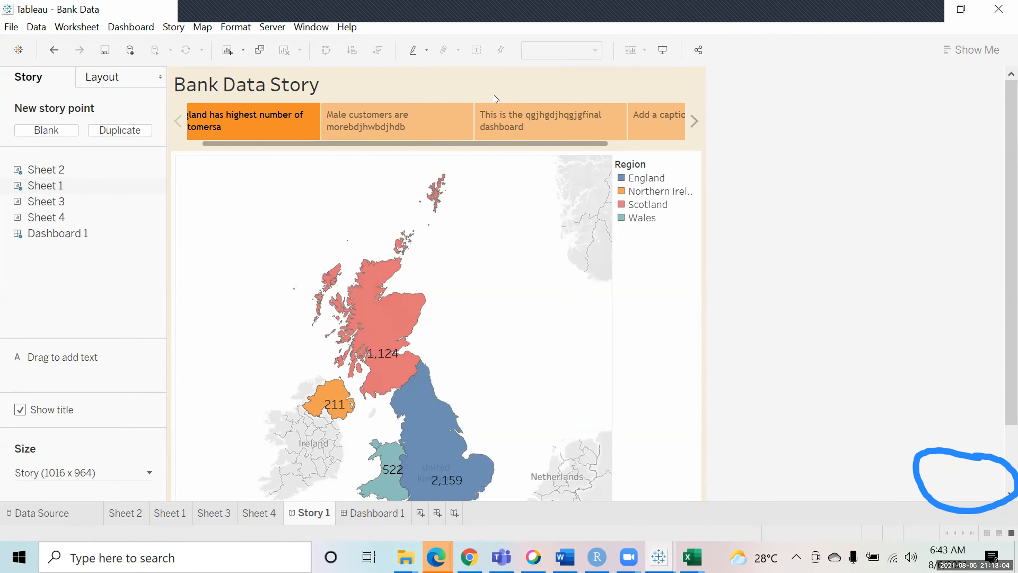
# Switch to the Laptops case study PDF in Edge and read the dashboard and story questions
pyautogui.hotkey('alt', 'Tab')
pyautogui.hotkey('alt', 'Tab')
pyautogui.click(445, 559)
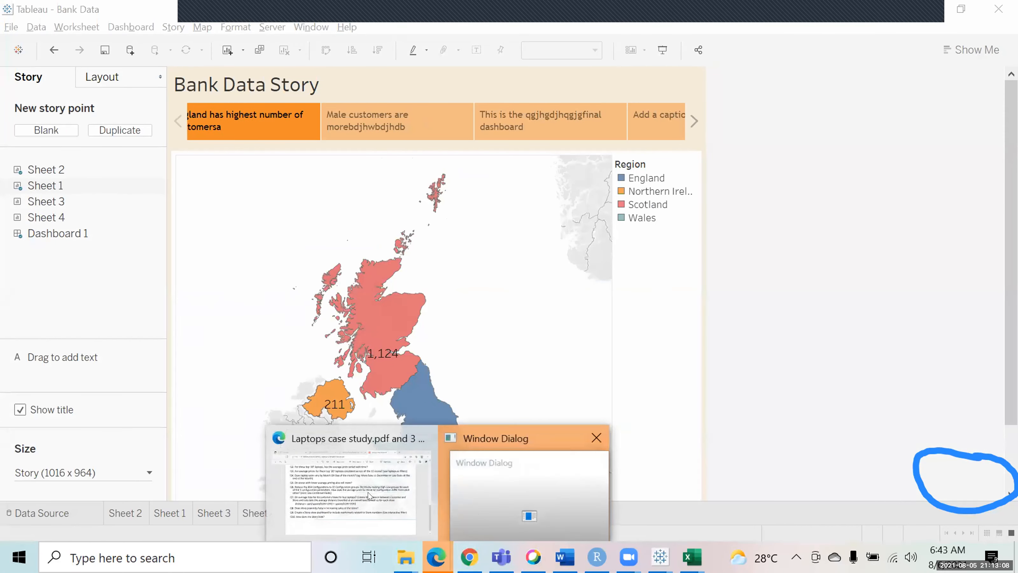
pyautogui.click(358, 491)
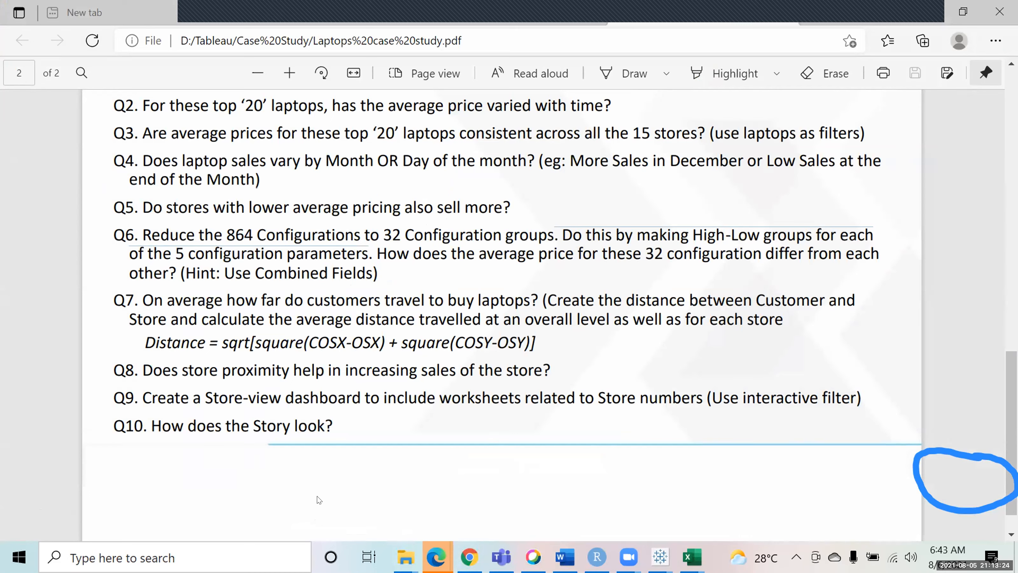
# Switch to the Book1 workbook in Tableau and open its Story 1
pyautogui.moveTo(659, 557)
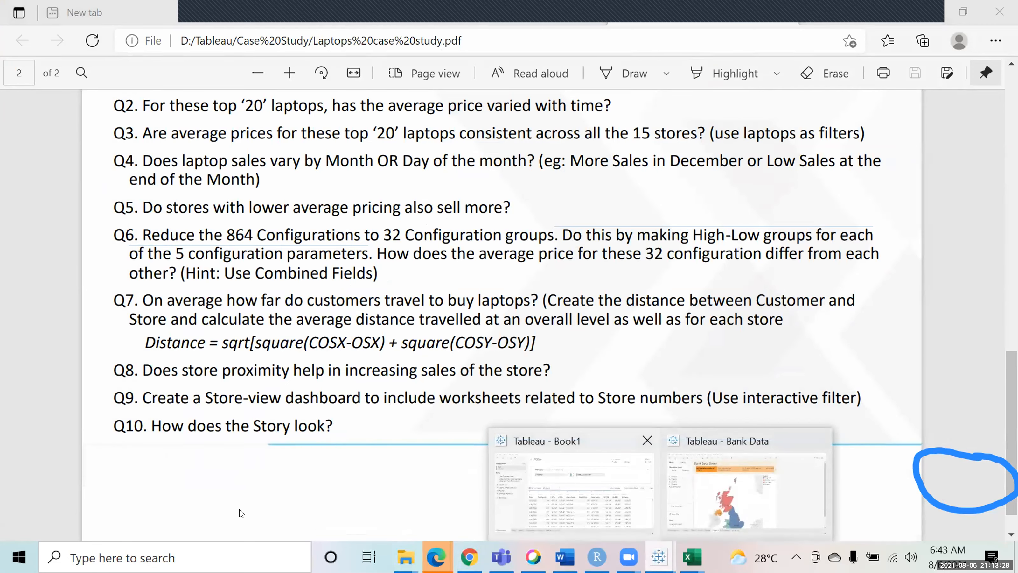
pyautogui.click(573, 483)
pyautogui.moveTo(658, 557)
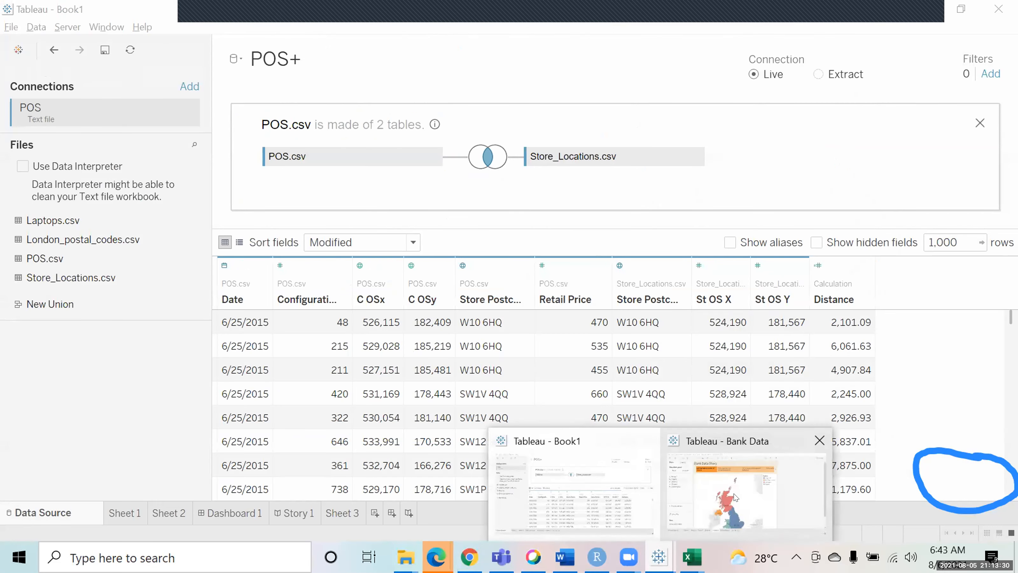
pyautogui.click(519, 454)
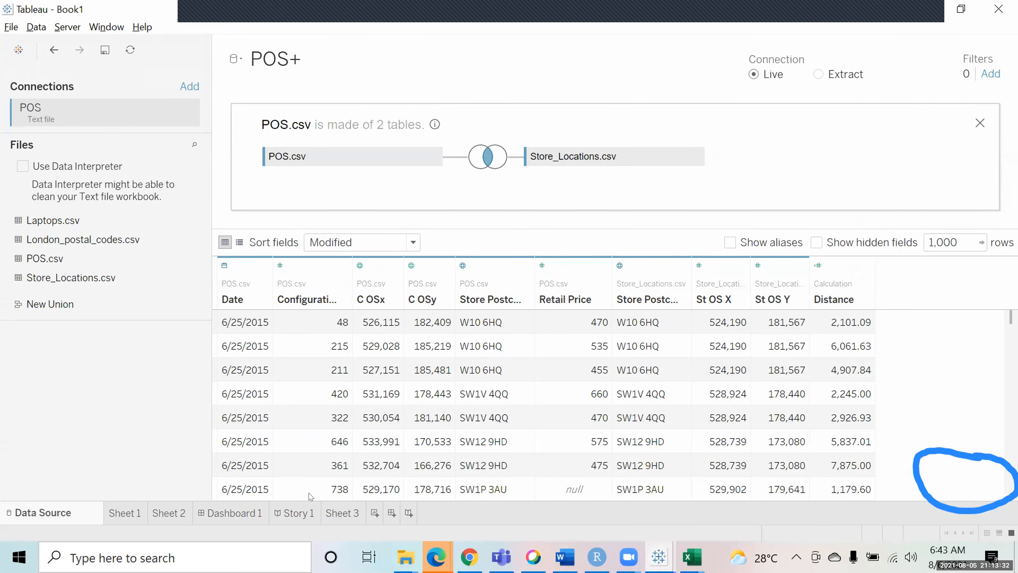
pyautogui.click(299, 513)
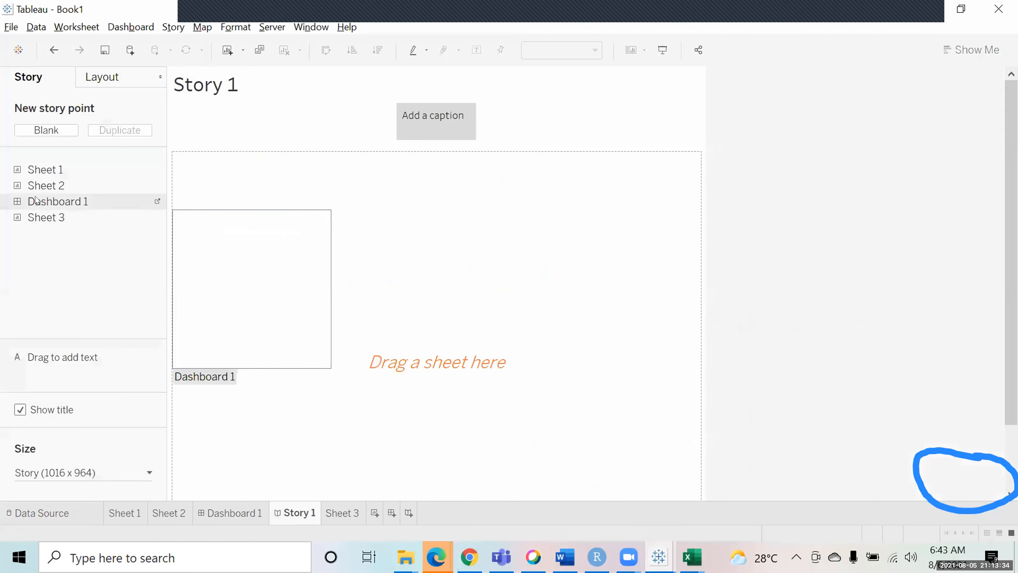
# Place Sheet 2 on the story point, replace it with Sheet 1, and include all store postcodes in the filter
pyautogui.doubleClick(44, 171)
pyautogui.moveTo(45, 185); pyautogui.dragTo(274, 297)
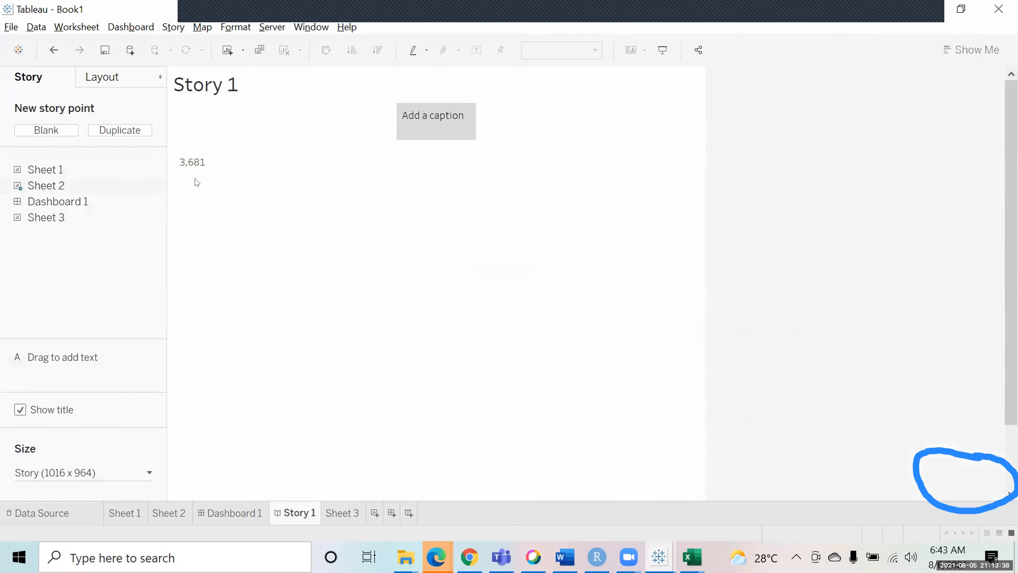
pyautogui.moveTo(46, 168); pyautogui.dragTo(175, 201)
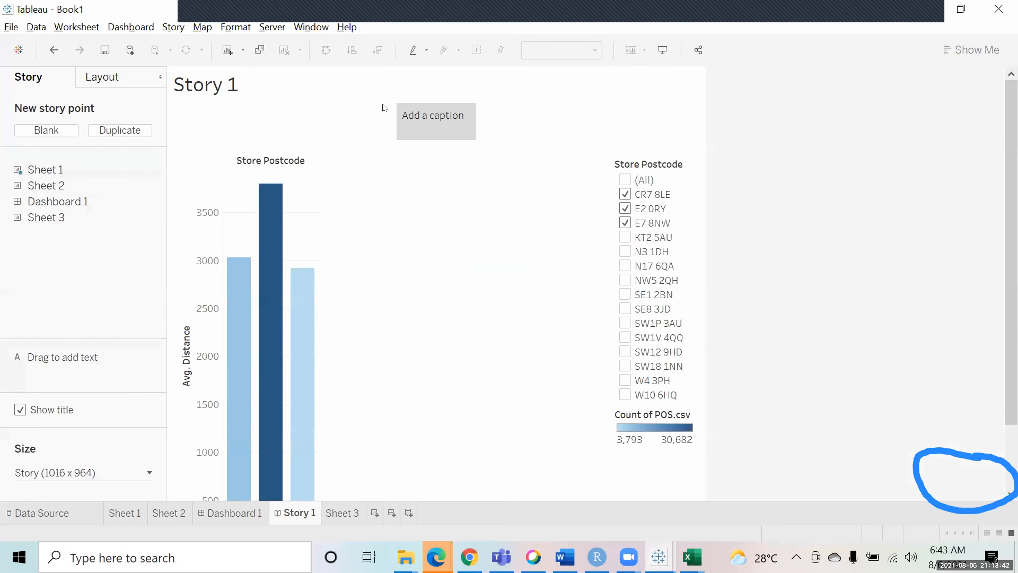
pyautogui.click(625, 179)
# Caption the story point "We can observe the transactions are more for lesser distance" and widen the caption box
pyautogui.doubleClick(448, 117)
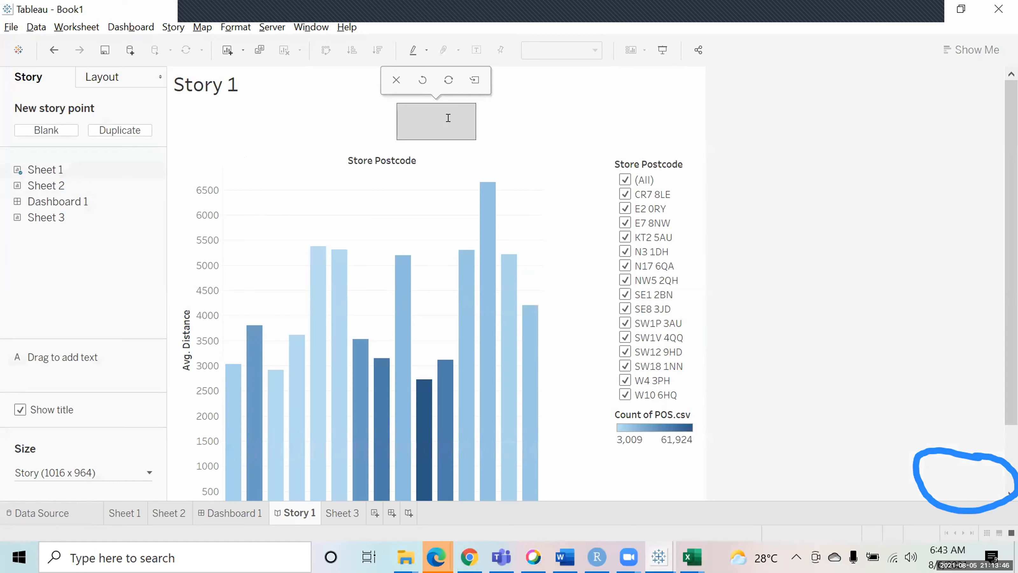
pyautogui.write('We can observe')
pyautogui.press('BackSpace')
pyautogui.press('BackSpace')
pyautogui.write('ve the')
pyautogui.write(' transaction')
pyautogui.write('s')
pyautogui.write(' are mo')
pyautogui.write('r')
pyautogui.write('e for less')
pyautogui.write('er distanc')
pyautogui.write('e')
pyautogui.click(479, 123)
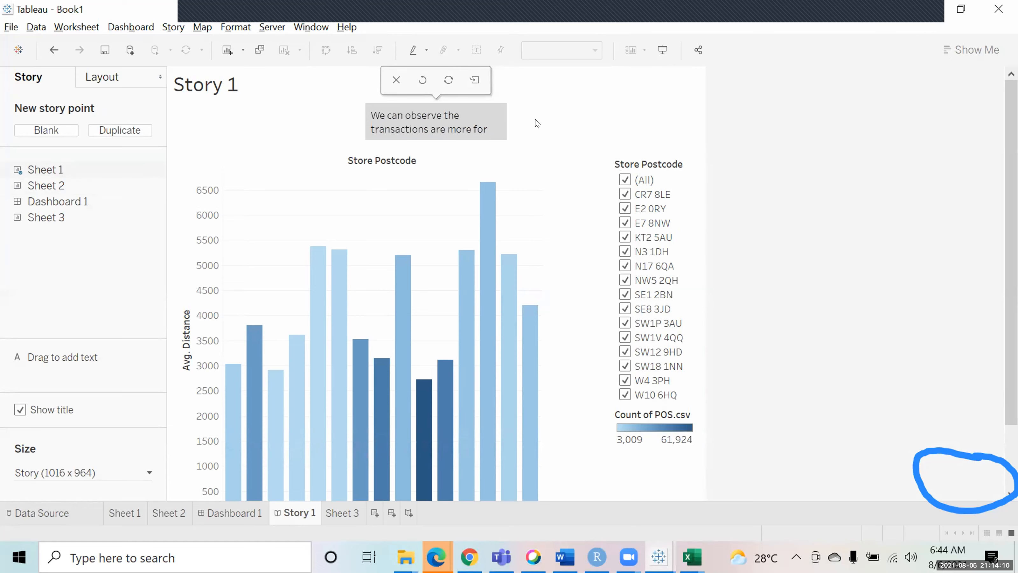
# Widen the story point's caption box leftward until the whole caption fits on two lines
pyautogui.moveTo(360, 122); pyautogui.dragTo(308, 120)
pyautogui.click(339, 109)
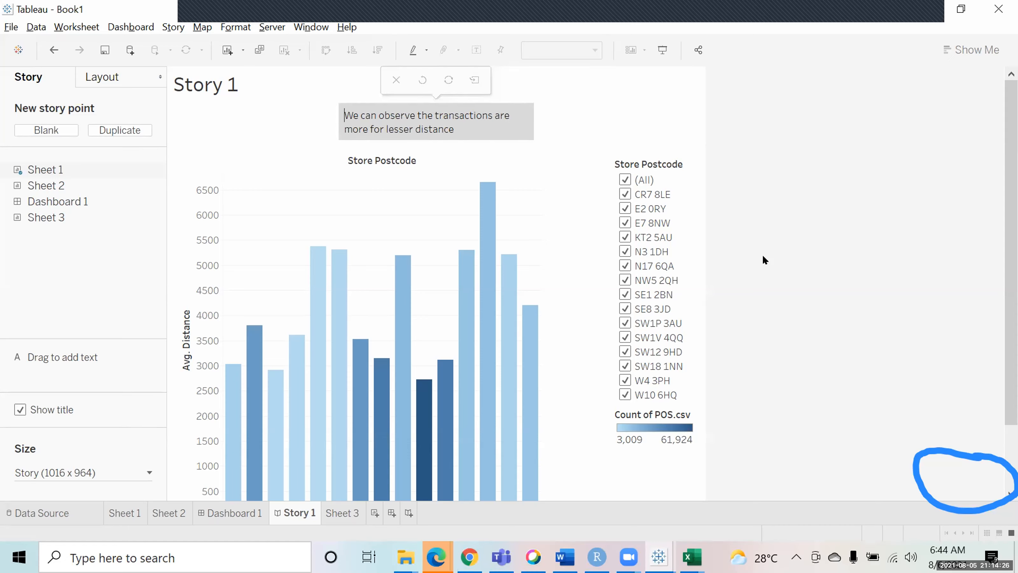
# Limit the Store Postcode filter to CR7 8LE, E2 0RY, E7 8NW and KT2 5AU, and restore all postcodes
pyautogui.click(625, 180)
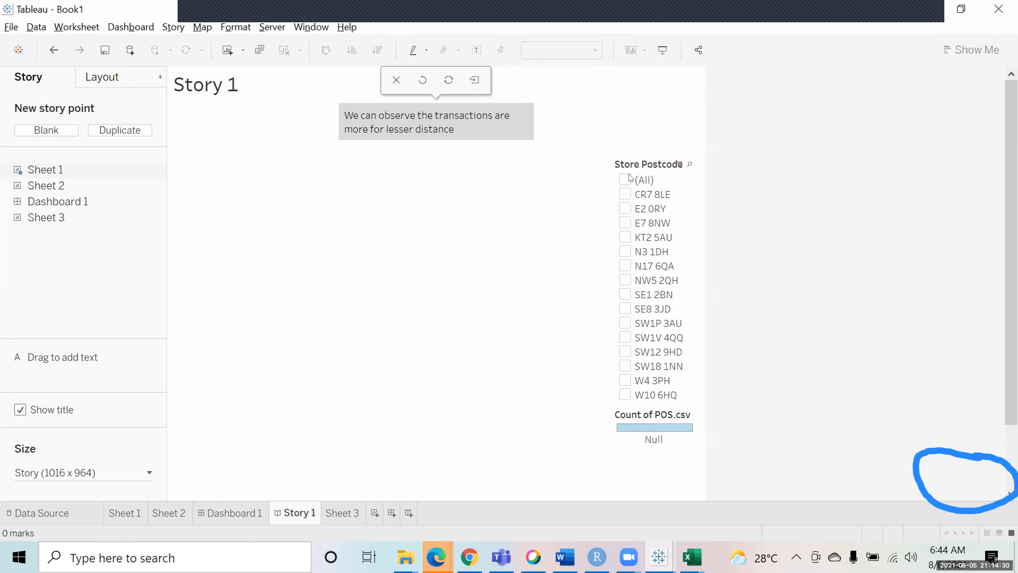
pyautogui.click(626, 194)
pyautogui.click(624, 208)
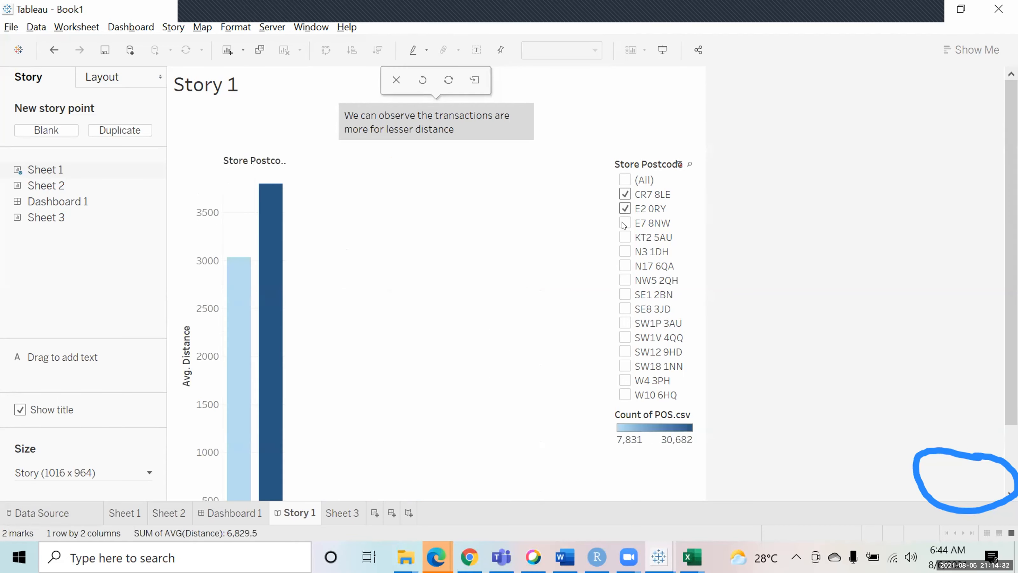
pyautogui.click(625, 223)
pyautogui.click(625, 237)
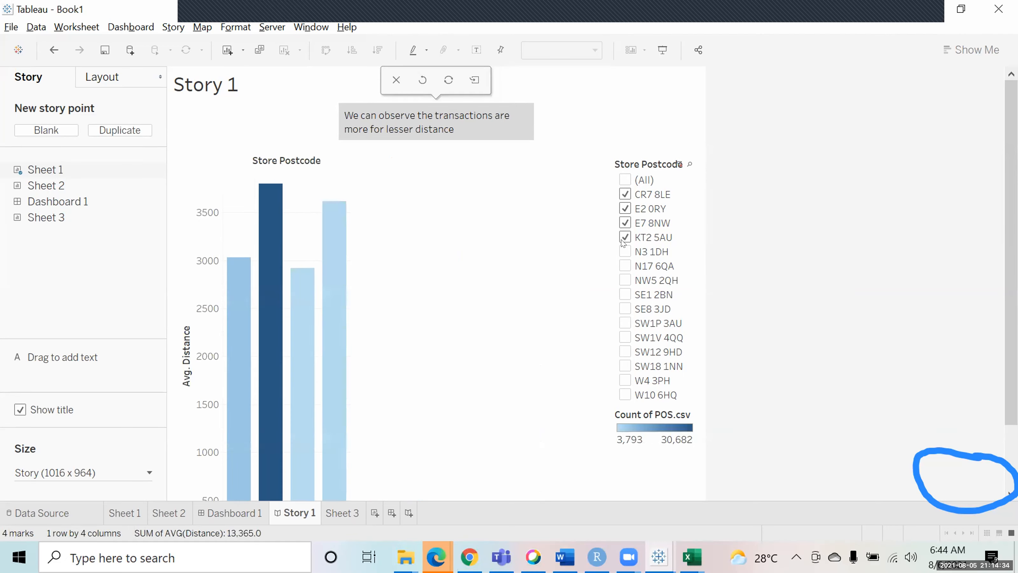
pyautogui.click(625, 178)
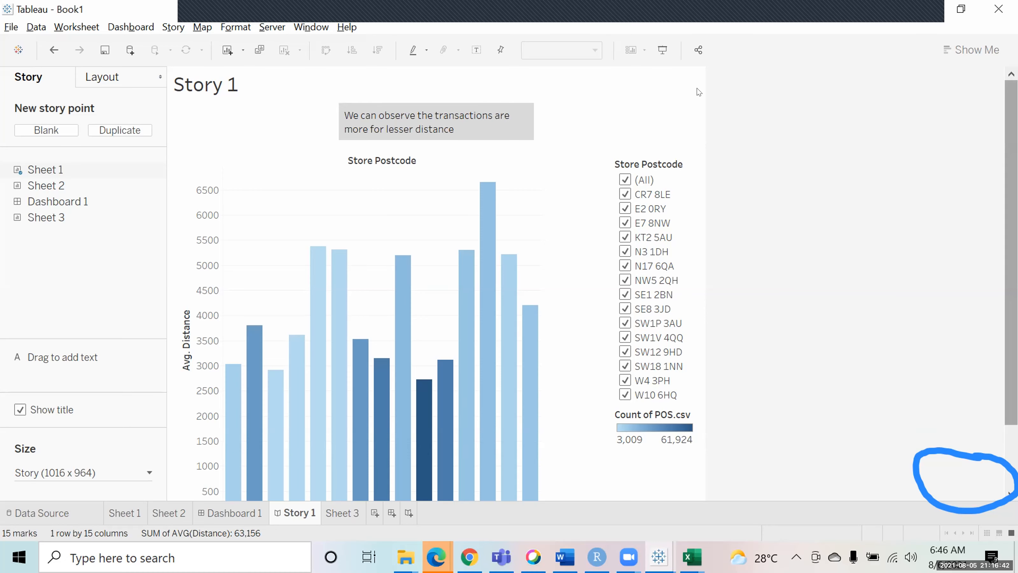
pyautogui.click(781, 87)
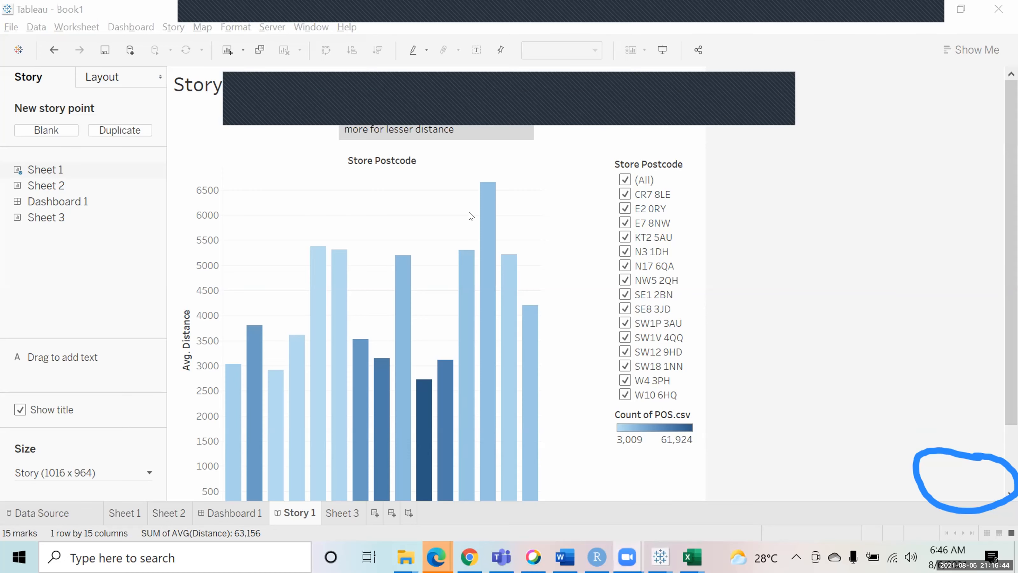